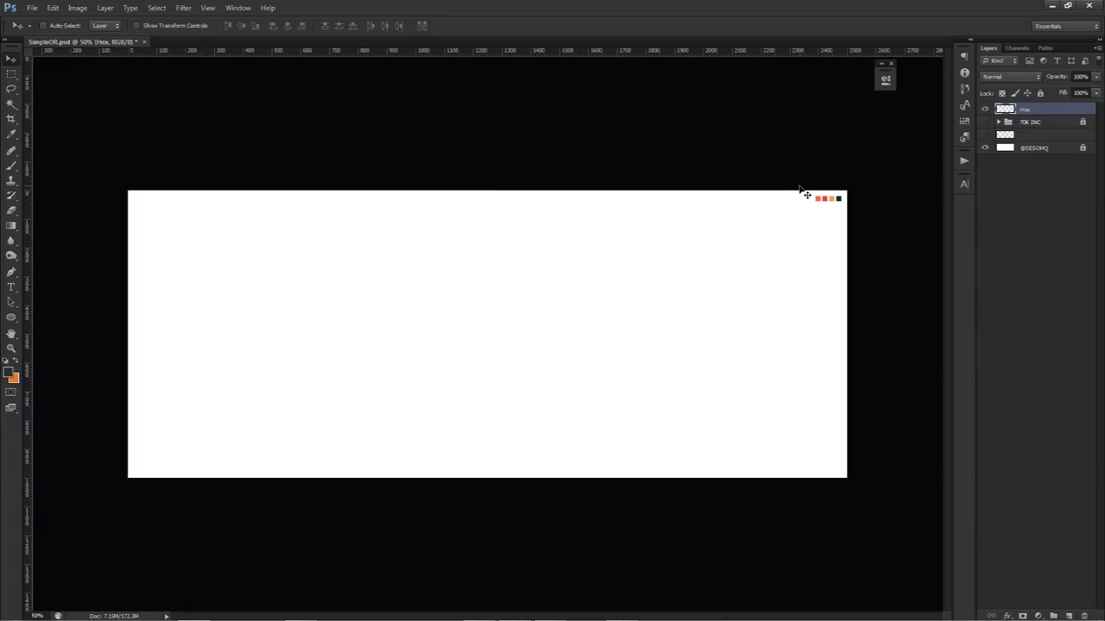
# Preview the 70K INC group's artwork, hide the group again, and show the unnamed soft shading layer beneath it
pyautogui.click(985, 122)
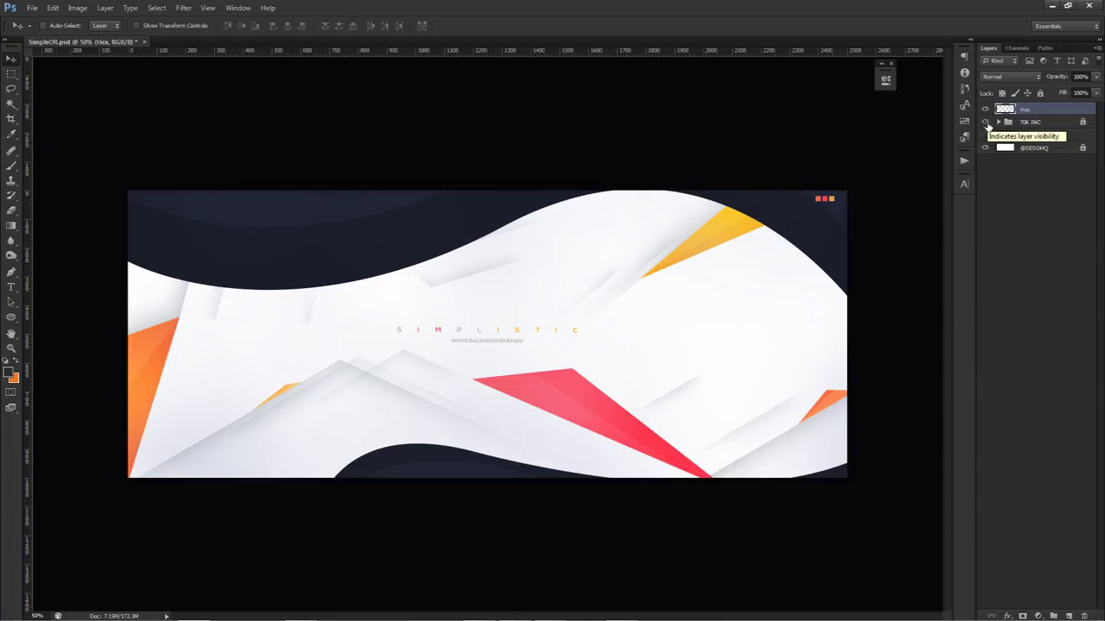
pyautogui.click(985, 121)
pyautogui.click(1029, 135)
pyautogui.click(986, 135)
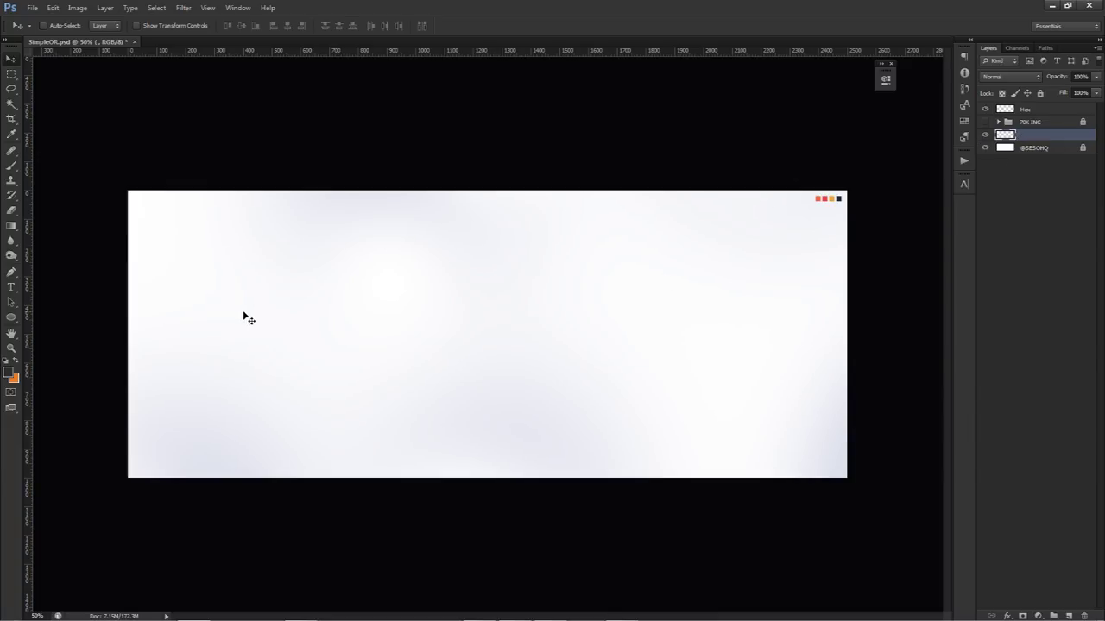
# Add a new layer, hide the soft shading layer, and set the foreground colour to light grey e9e9e9
pyautogui.click(1069, 616)
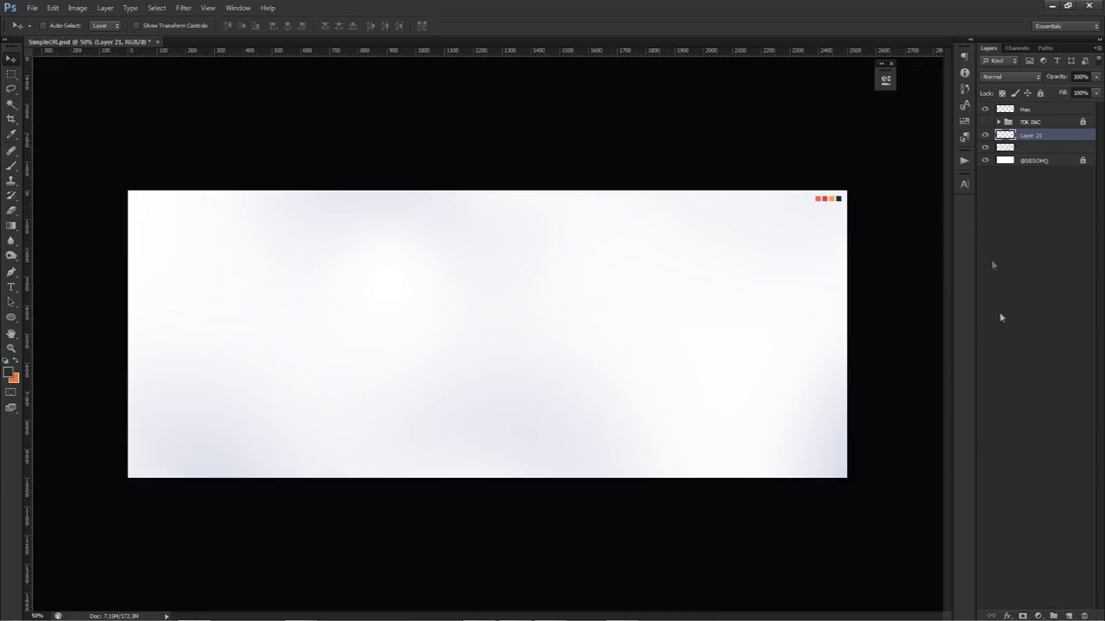
pyautogui.click(985, 148)
pyautogui.click(9, 372)
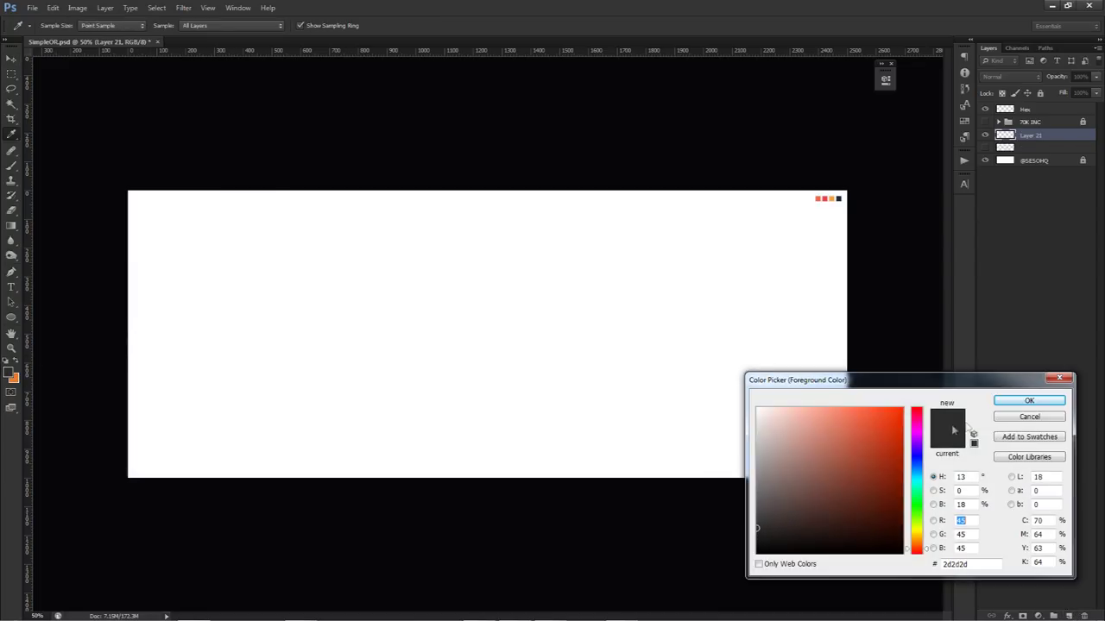
pyautogui.moveTo(768, 457)
pyautogui.mouseDown()
pyautogui.moveTo(734, 443)
pyautogui.moveTo(754, 420)
pyautogui.mouseUp()
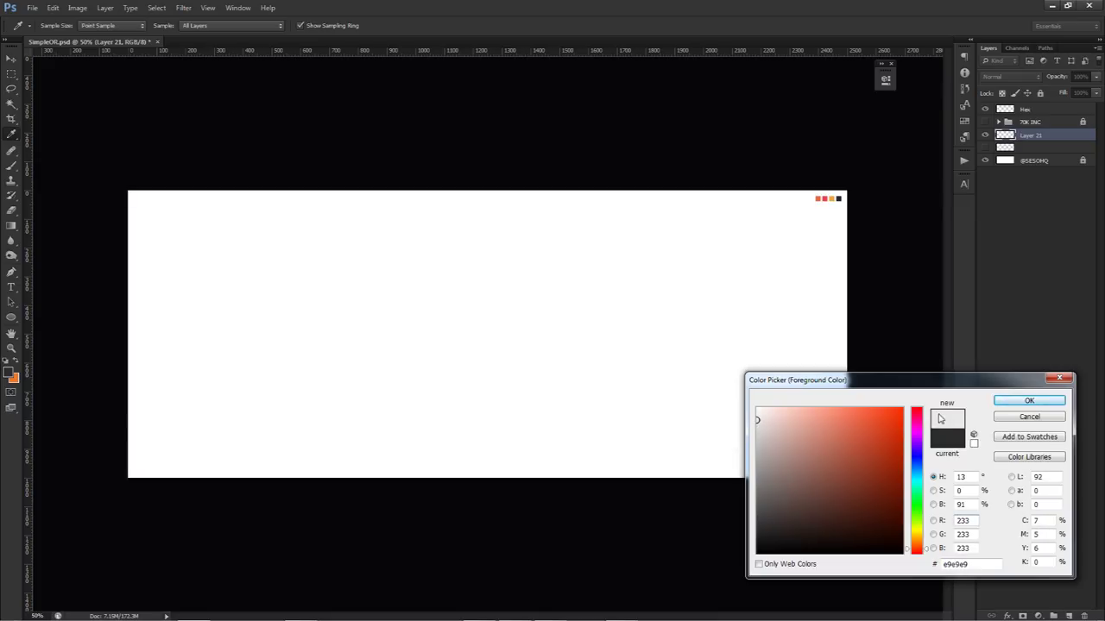
pyautogui.moveTo(763, 412); pyautogui.dragTo(728, 377)
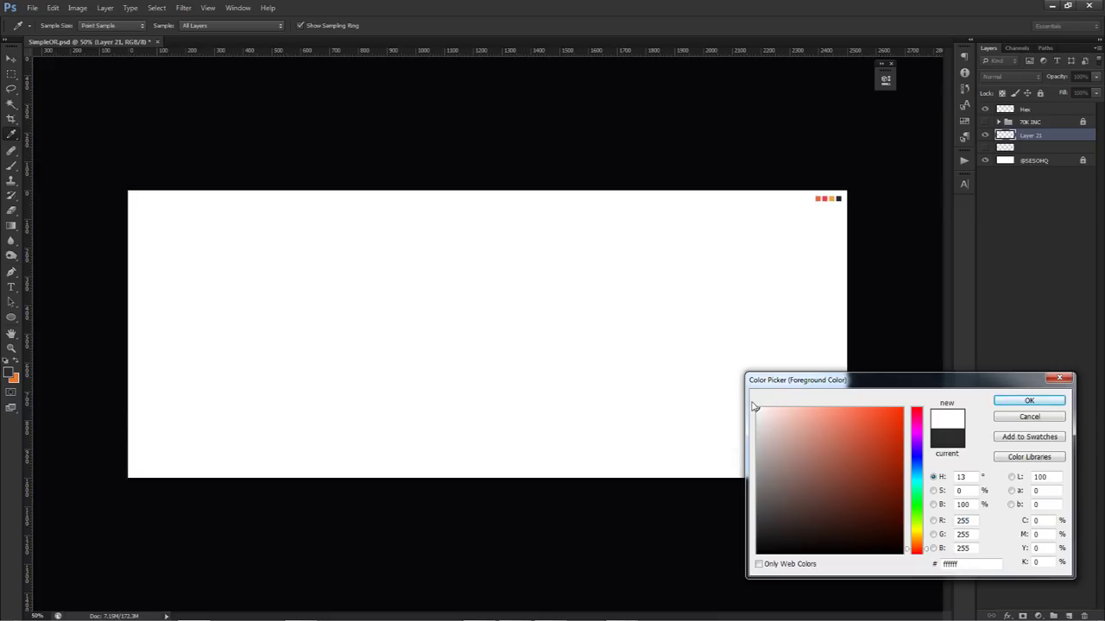
pyautogui.click(753, 419)
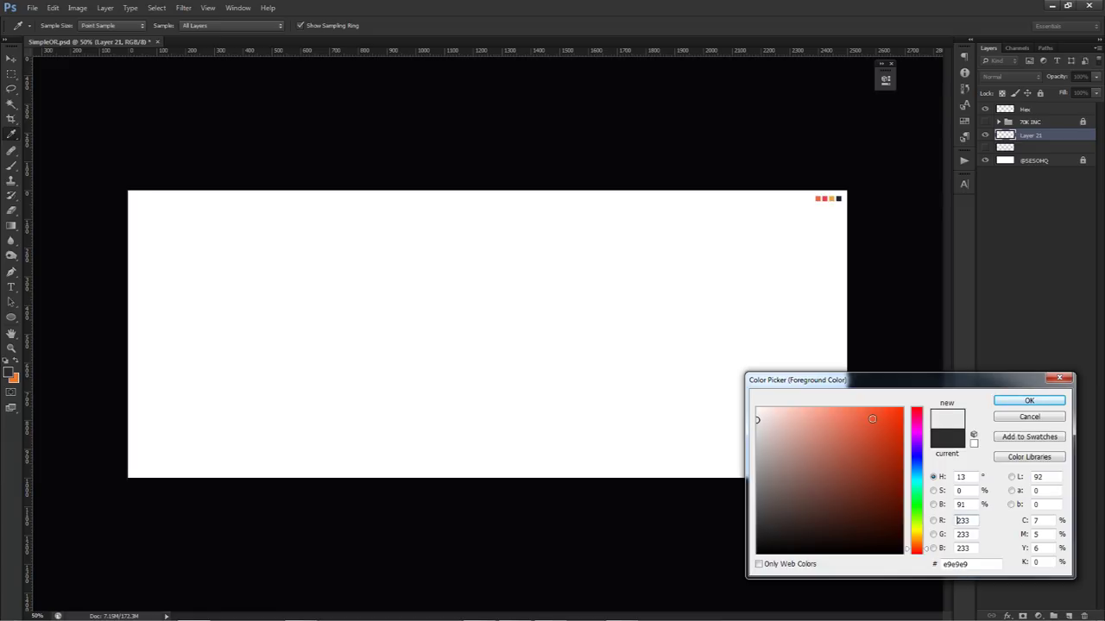
pyautogui.click(1018, 401)
# Paint six large, soft light grey spots with the Brush tool near the canvas edges on the new layer
pyautogui.press('b')
pyautogui.moveTo(330, 339)
pyautogui.mouseDown()
pyautogui.moveTo(313, 334)
pyautogui.moveTo(366, 351)
pyautogui.mouseUp()
pyautogui.click(199, 214)
pyautogui.click(378, 480)
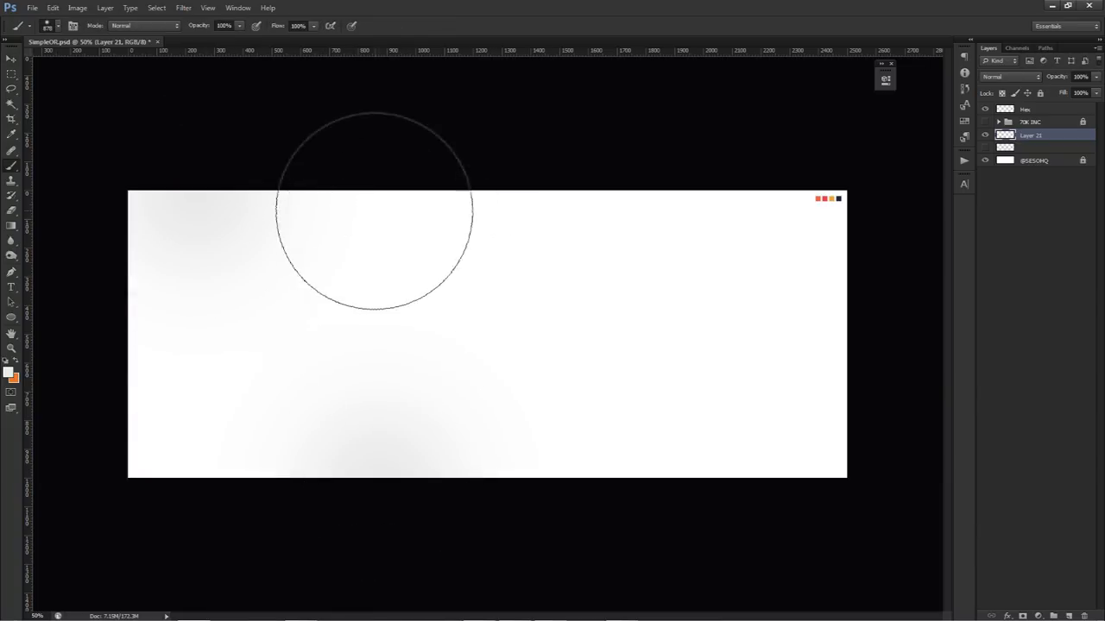
pyautogui.click(373, 211)
pyautogui.click(567, 418)
pyautogui.click(640, 212)
pyautogui.click(816, 349)
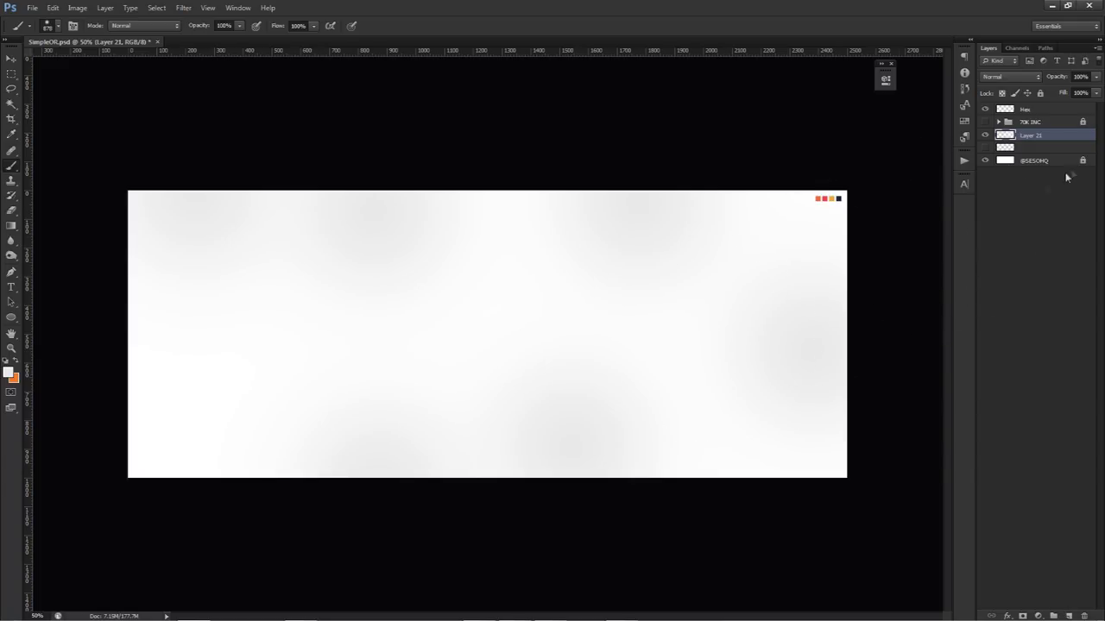
# Discard the grey spot layer and toggle the soft shading layer's visibility, leaving it shown
pyautogui.moveTo(997, 148); pyautogui.dragTo(992, 141)
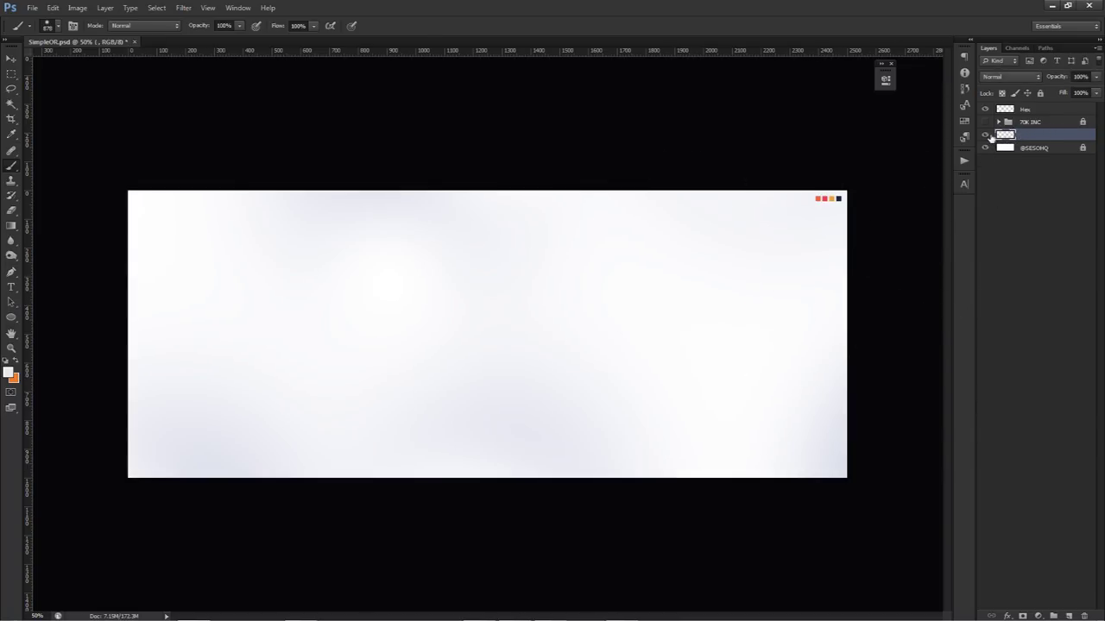
pyautogui.click(987, 136)
pyautogui.click(986, 136)
pyautogui.click(987, 135)
pyautogui.click(987, 136)
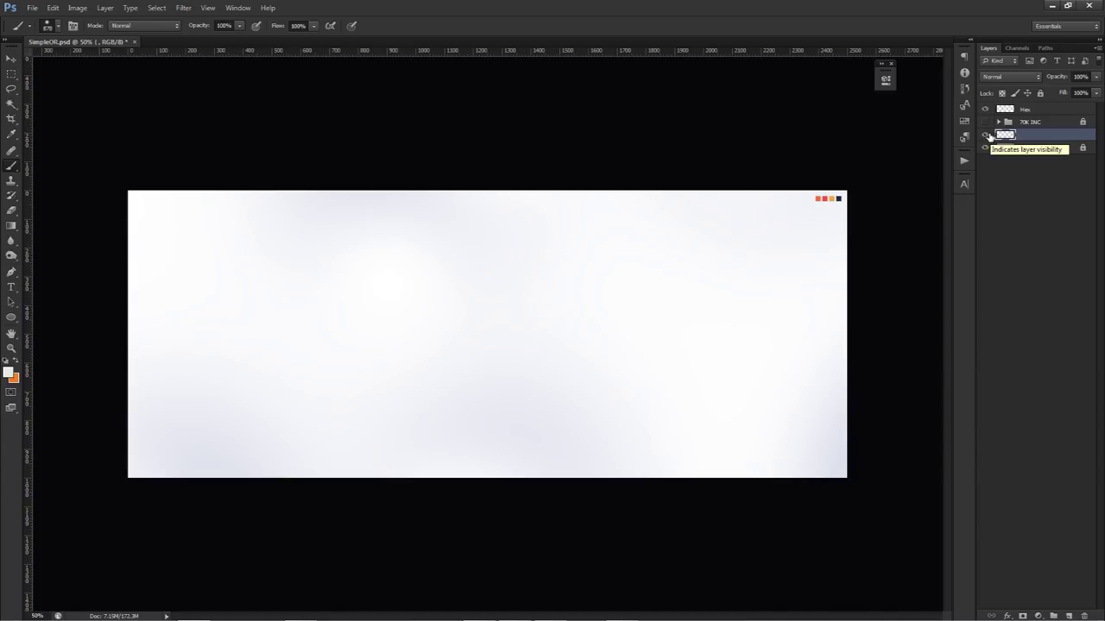
# Show the guides and add a new layer above the soft shading layer for a Pen tool shape
pyautogui.hotkey('ctrl', ';')
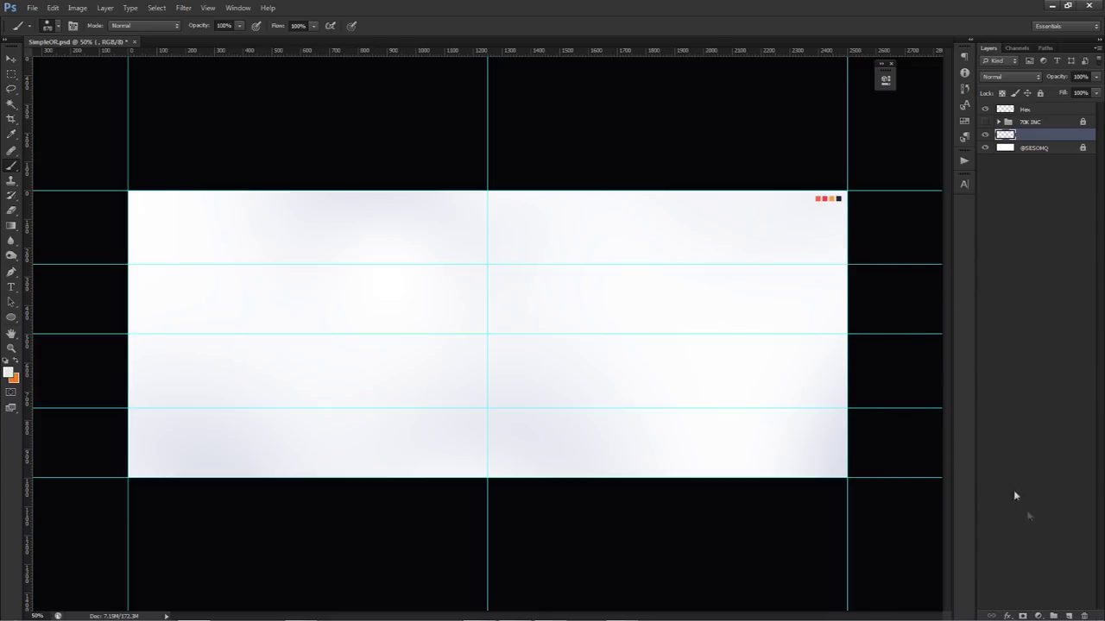
pyautogui.click(1068, 616)
pyautogui.press('p')
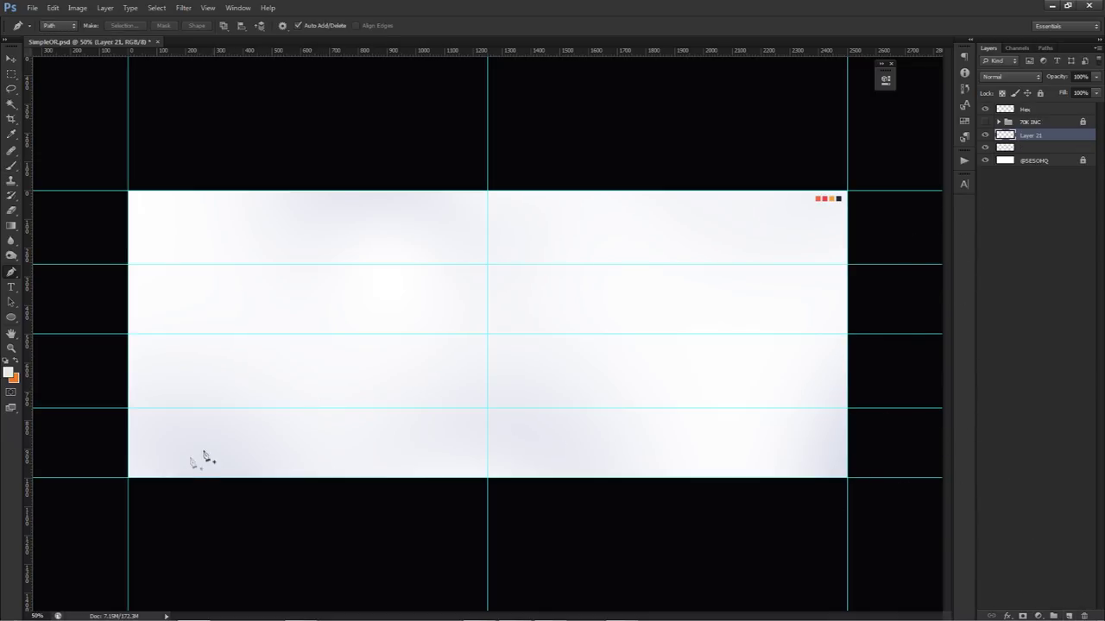
pyautogui.click(150, 477)
pyautogui.click(314, 349)
pyautogui.click(645, 485)
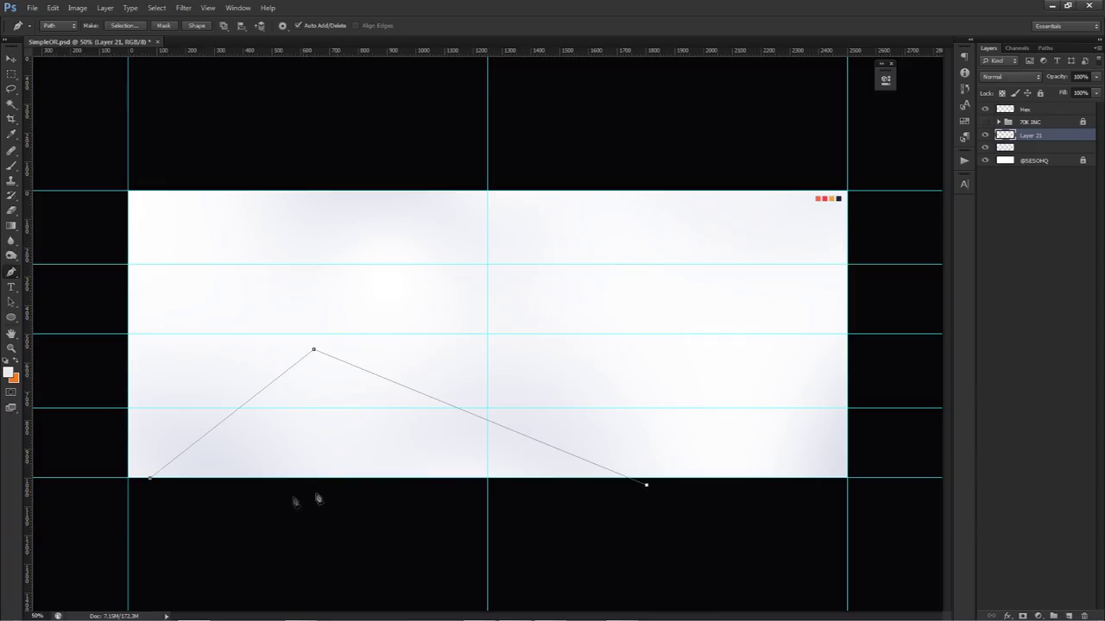
pyautogui.click(152, 480)
pyautogui.click(985, 122)
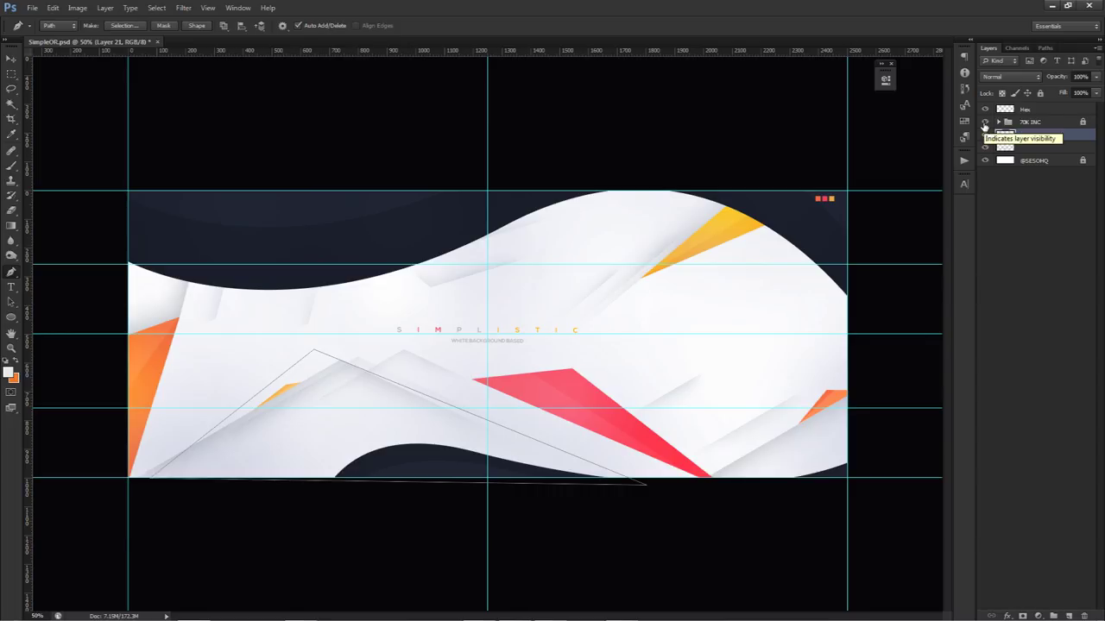
pyautogui.rightClick(536, 296)
pyautogui.click(556, 316)
# Trace a closed triangular path over the mountain shape in the 70K INC artwork, ending below the canvas, and hide the group
pyautogui.click(131, 477)
pyautogui.click(340, 362)
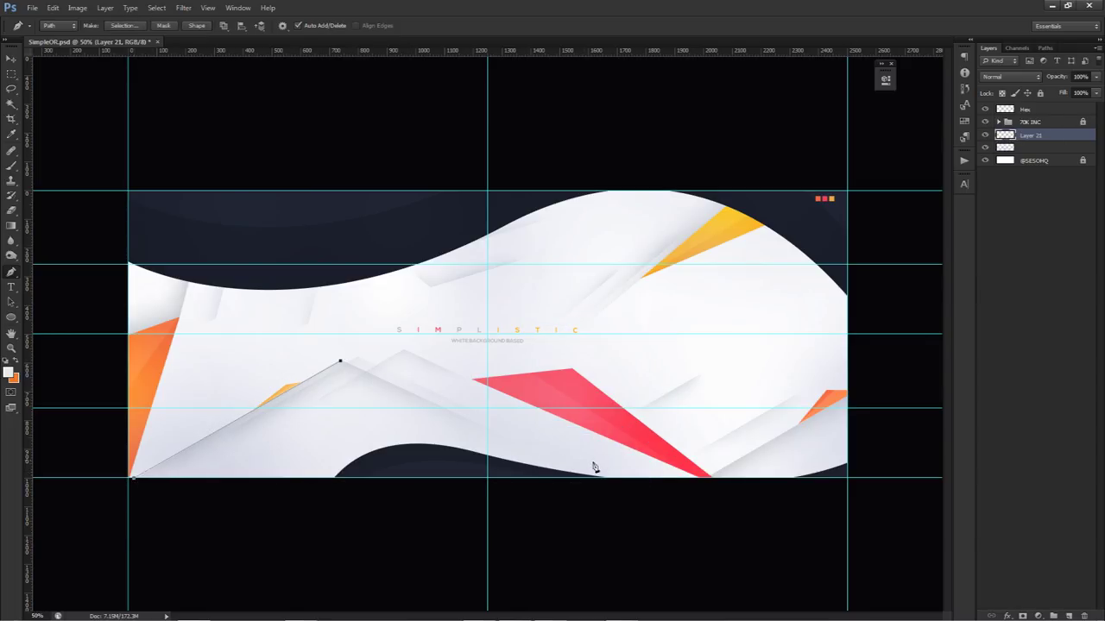
pyautogui.click(653, 505)
pyautogui.click(985, 122)
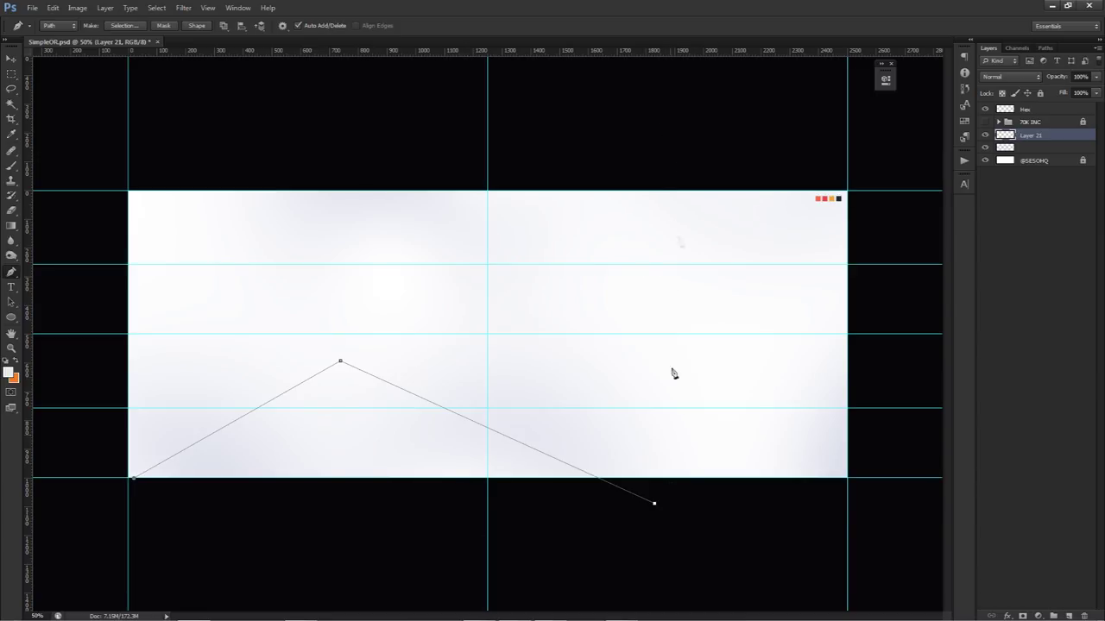
pyautogui.click(136, 481)
# Convert the triangular path into a new anti-aliased selection
pyautogui.rightClick(611, 270)
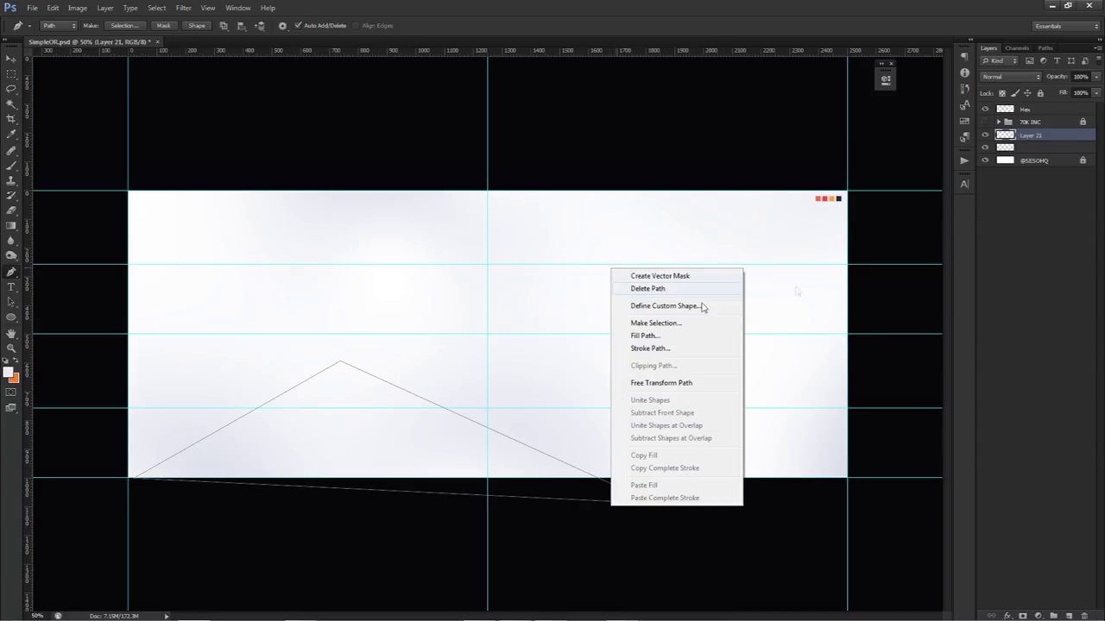
pyautogui.click(654, 323)
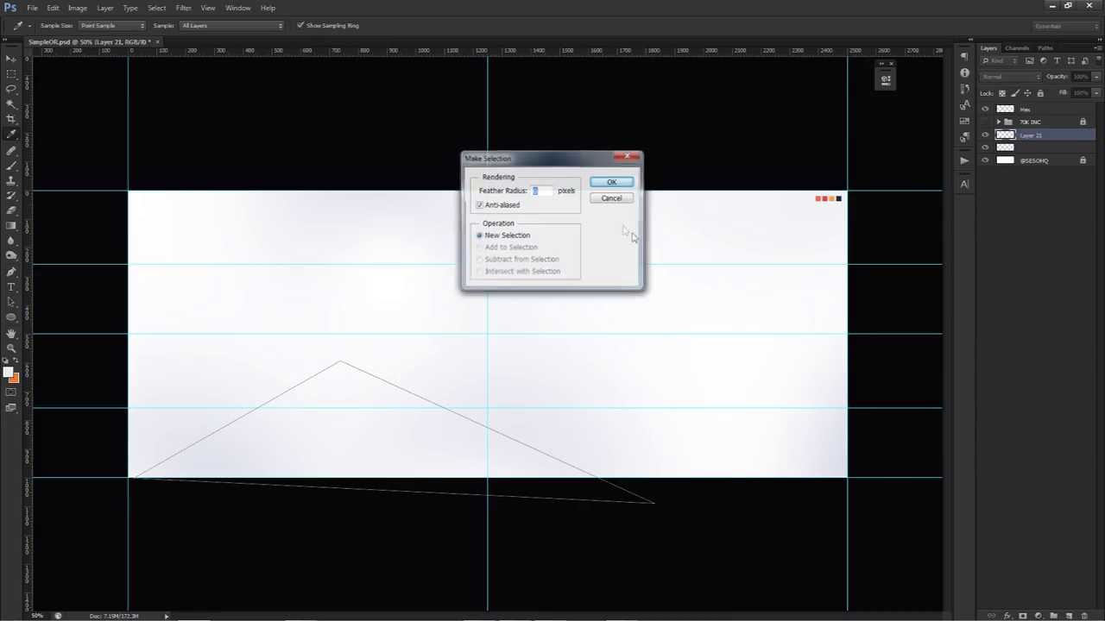
pyautogui.click(612, 183)
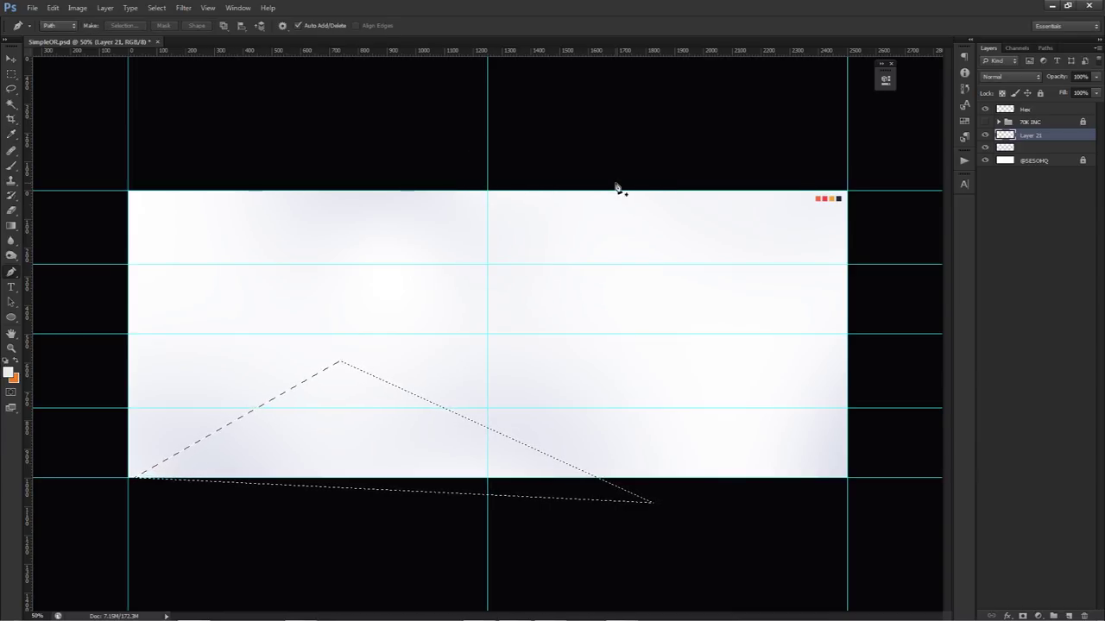
pyautogui.press('b')
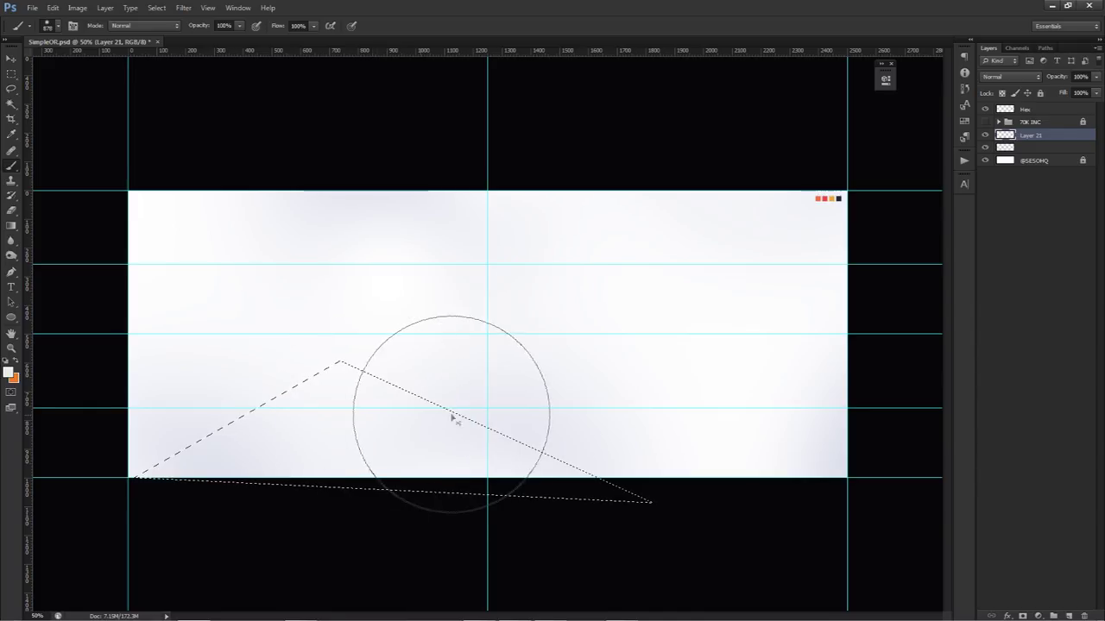
pyautogui.keyDown('alt'); pyautogui.moveTo(470, 406); pyautogui.dragTo(402, 454); pyautogui.keyUp('alt')
pyautogui.moveTo(274, 465)
pyautogui.mouseDown()
pyautogui.moveTo(394, 449)
pyautogui.moveTo(584, 498)
pyautogui.moveTo(284, 441)
pyautogui.moveTo(350, 406)
pyautogui.mouseUp()
pyautogui.hotkey('ctrl', 'z')
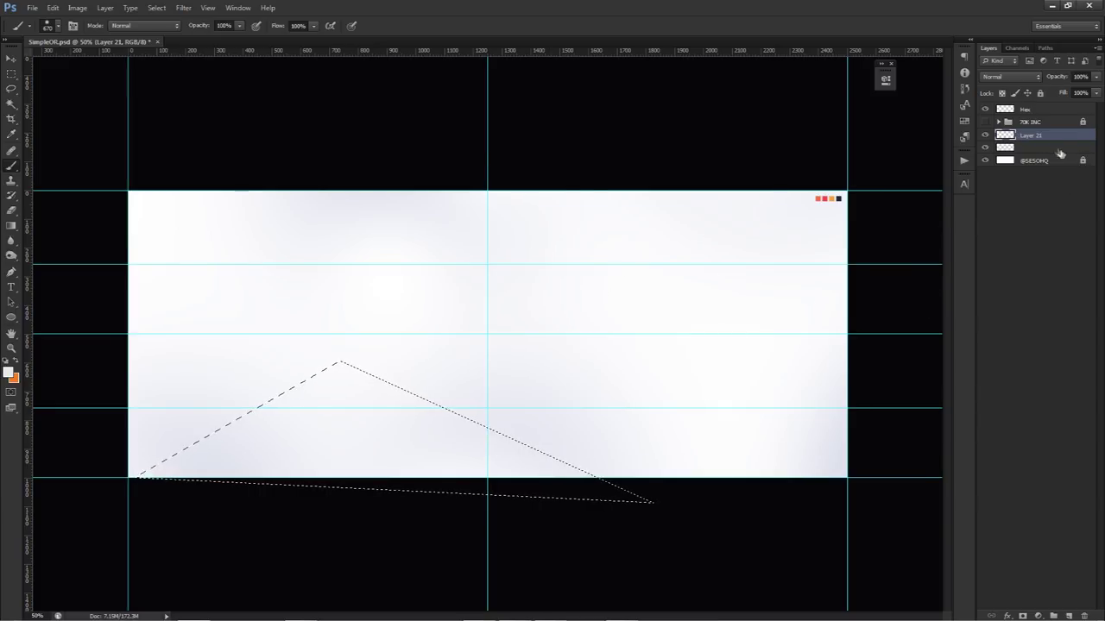
# Set the foreground colour to dark grey 343434
pyautogui.click(8, 372)
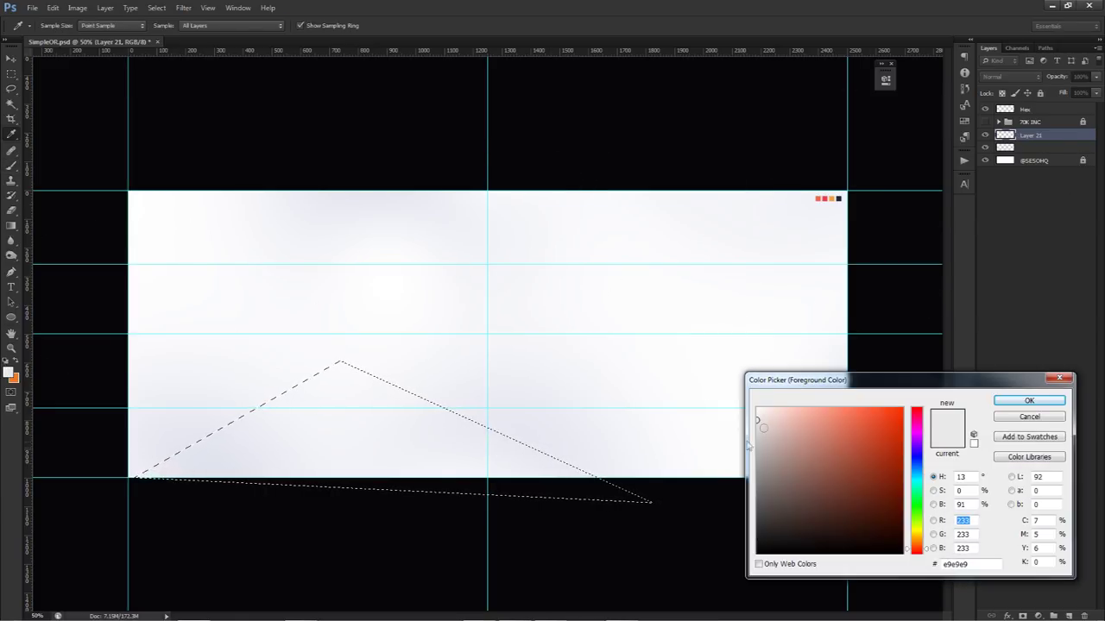
pyautogui.moveTo(780, 383); pyautogui.dragTo(641, 257)
pyautogui.moveTo(636, 389); pyautogui.dragTo(596, 396)
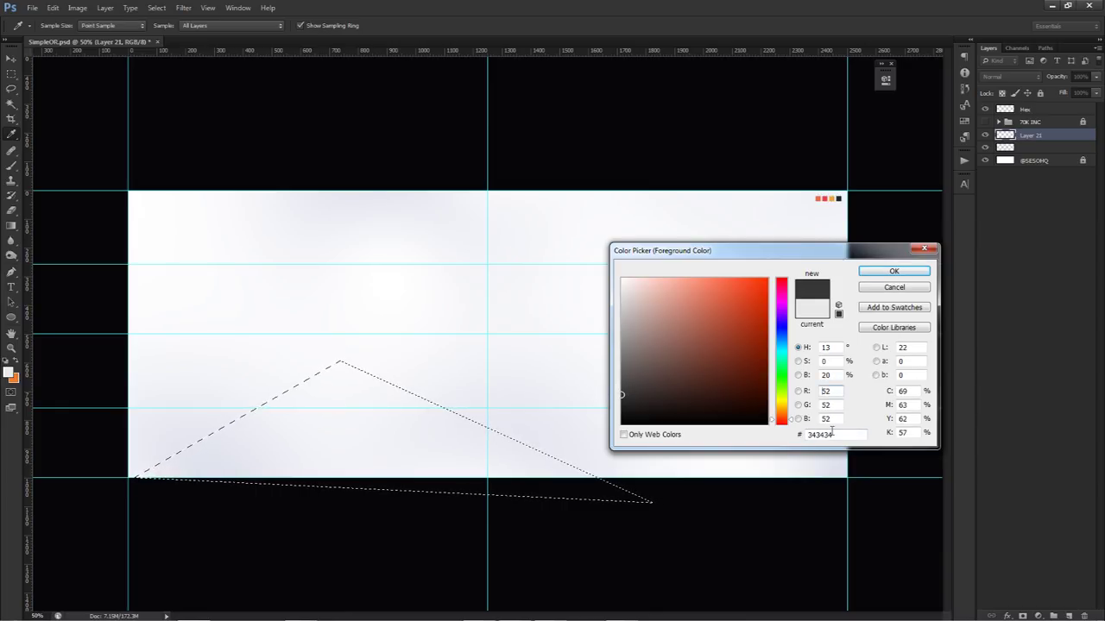
pyautogui.click(893, 271)
# Brush soft dark shading along the triangle's two upper edges with a 366 px brush, then deselect and hide the guides
pyautogui.press('b')
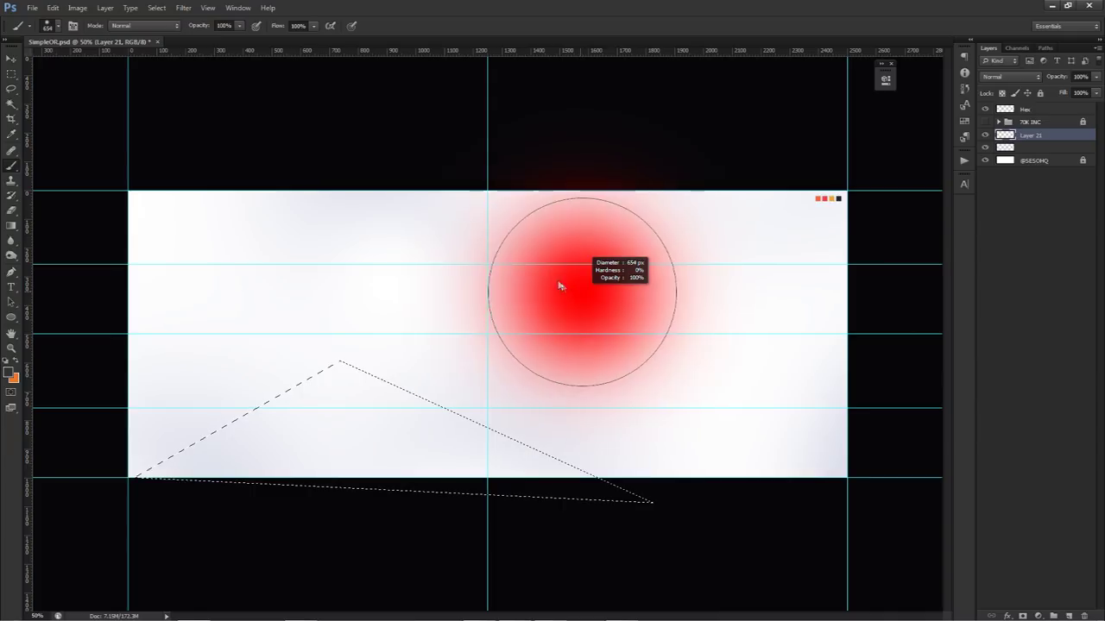
pyautogui.moveTo(524, 276); pyautogui.dragTo(523, 275)
pyautogui.moveTo(96, 431)
pyautogui.mouseDown()
pyautogui.moveTo(143, 384)
pyautogui.moveTo(117, 428)
pyautogui.moveTo(195, 342)
pyautogui.moveTo(144, 399)
pyautogui.moveTo(251, 321)
pyautogui.moveTo(176, 392)
pyautogui.moveTo(212, 374)
pyautogui.moveTo(302, 293)
pyautogui.moveTo(244, 339)
pyautogui.moveTo(350, 274)
pyautogui.mouseUp()
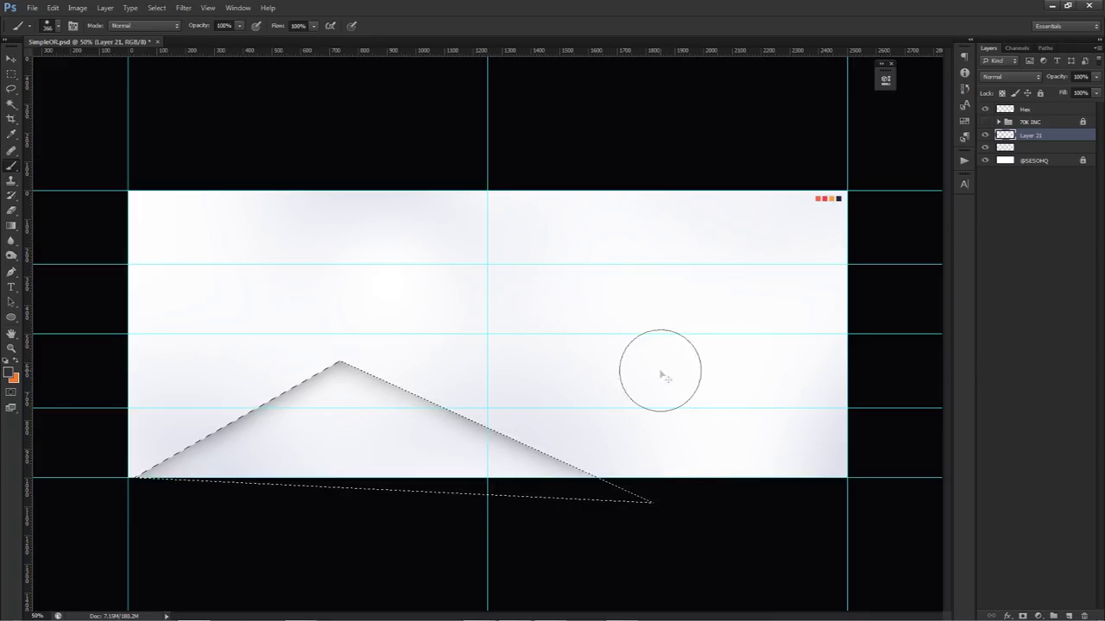
pyautogui.hotkey('ctrl', ';')
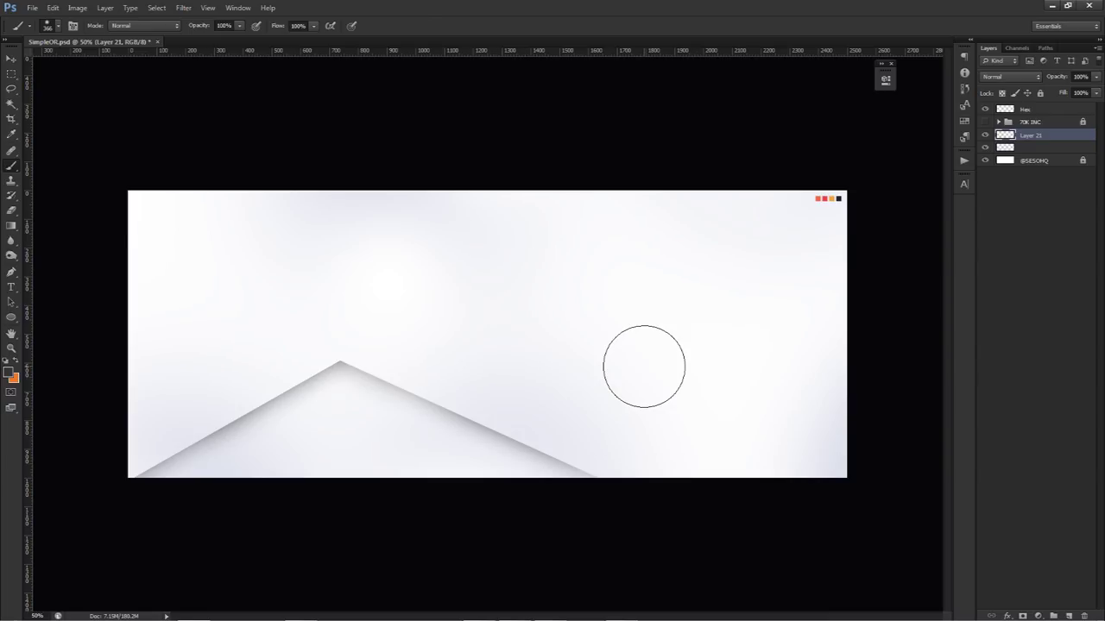
# Duplicate the shaded triangle and rotate the copy so its shaded corner sits in the canvas's upper-left area
pyautogui.press('v')
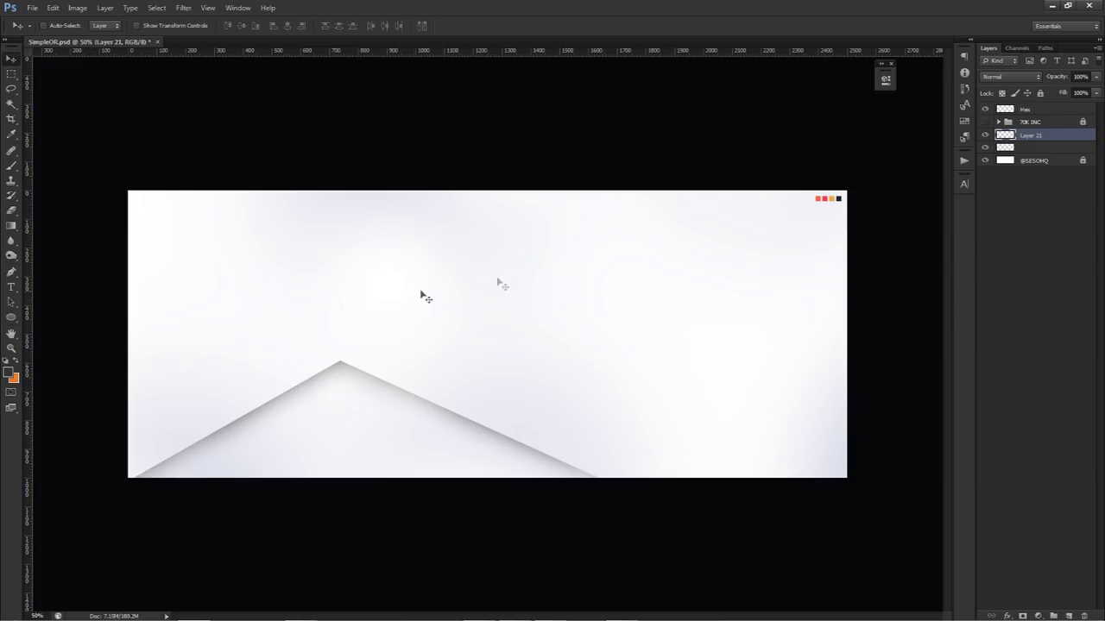
pyautogui.moveTo(566, 436); pyautogui.dragTo(518, 330)
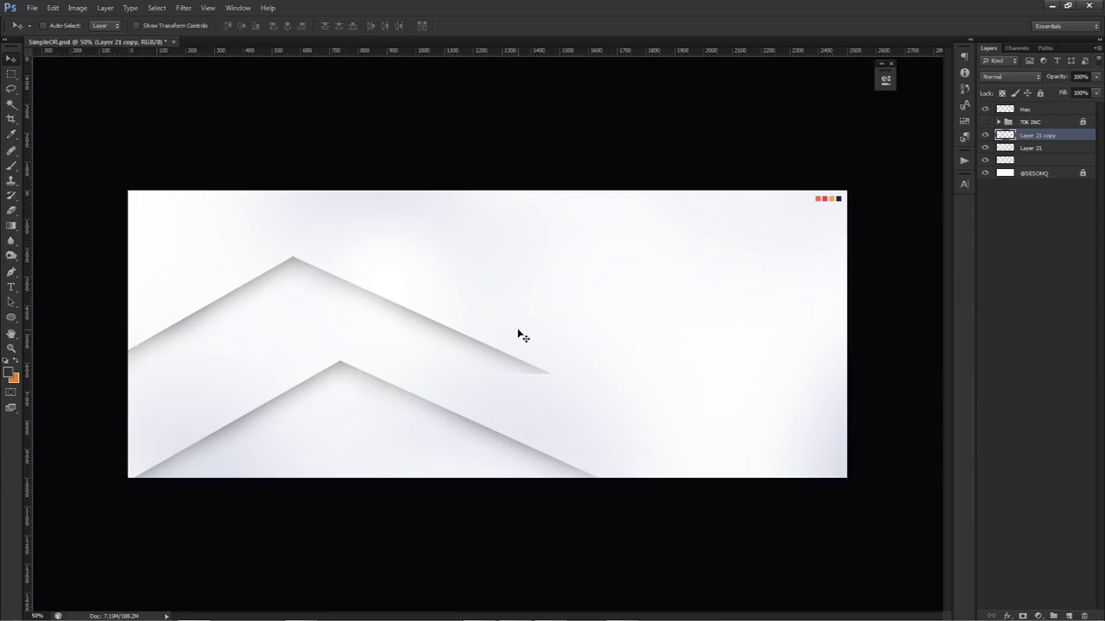
pyautogui.hotkey('ctrl', 't')
pyautogui.moveTo(550, 284); pyautogui.dragTo(216, 267)
pyautogui.moveTo(488, 348); pyautogui.dragTo(482, 327)
pyautogui.moveTo(243, 292); pyautogui.dragTo(227, 294)
pyautogui.press('Return')
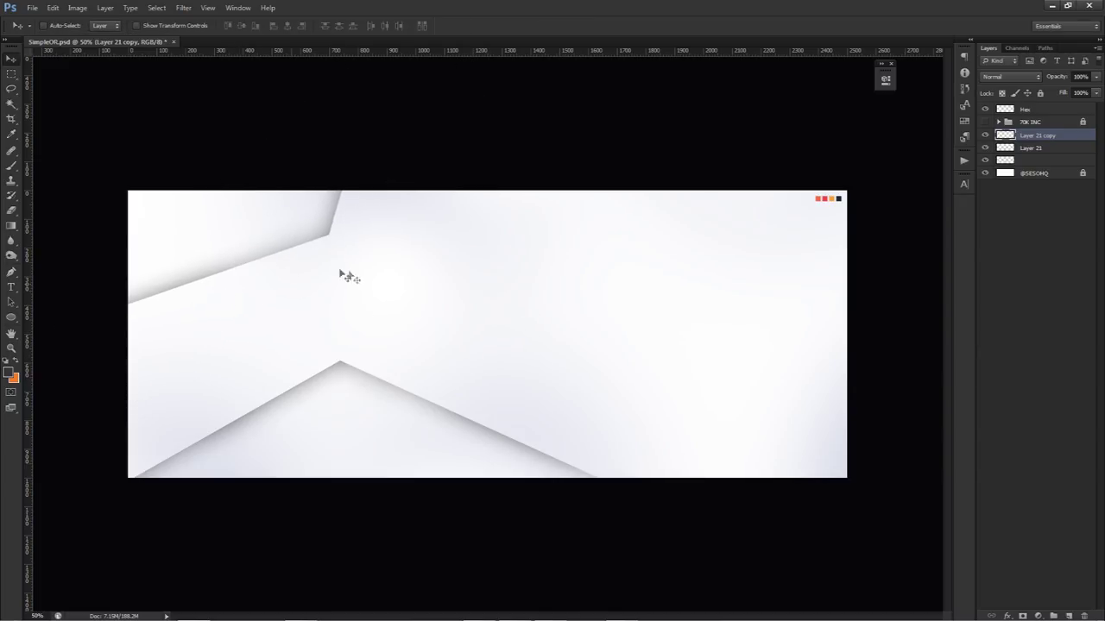
# Move the 70K INC group below both shaded triangle layers, preview its artwork, and hide the group again
pyautogui.click(984, 122)
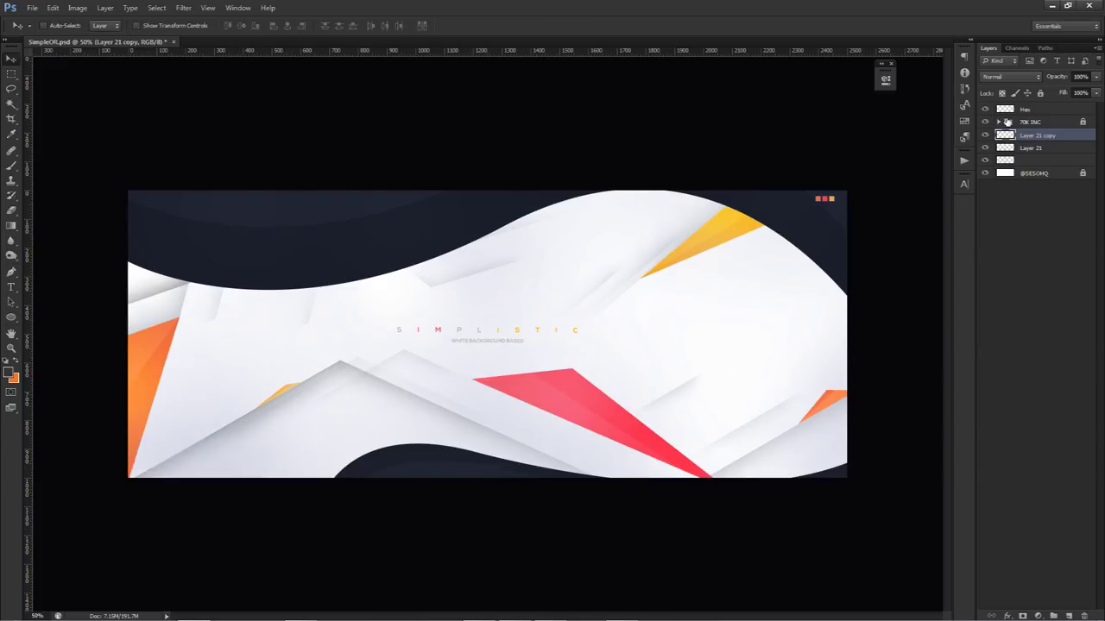
pyautogui.click(1036, 122)
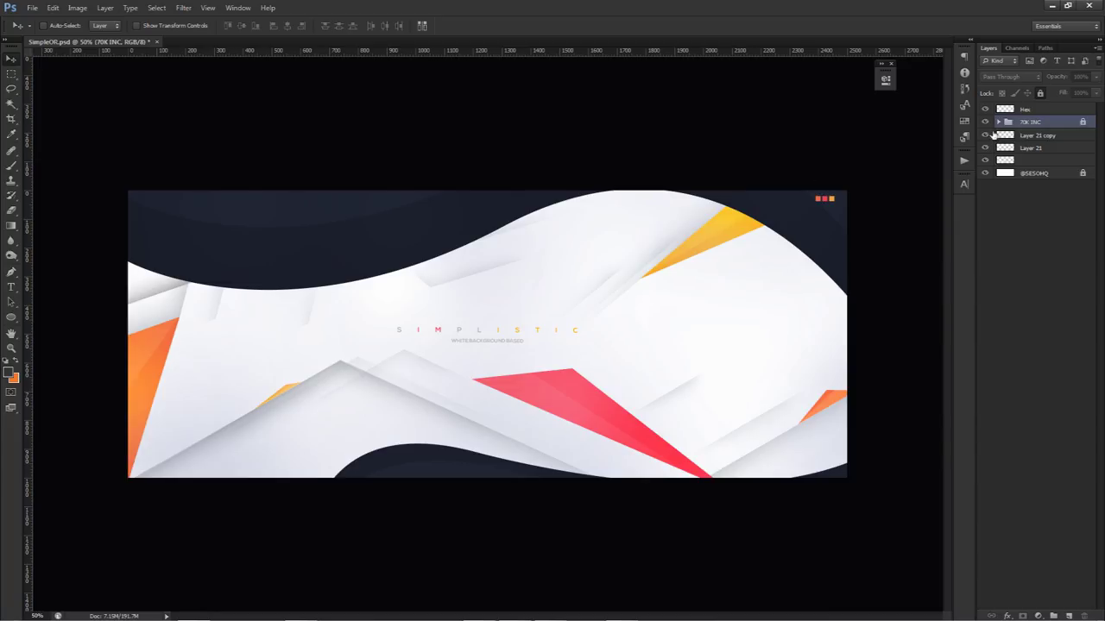
pyautogui.click(985, 122)
pyautogui.moveTo(1036, 125); pyautogui.dragTo(1028, 154)
pyautogui.click(985, 147)
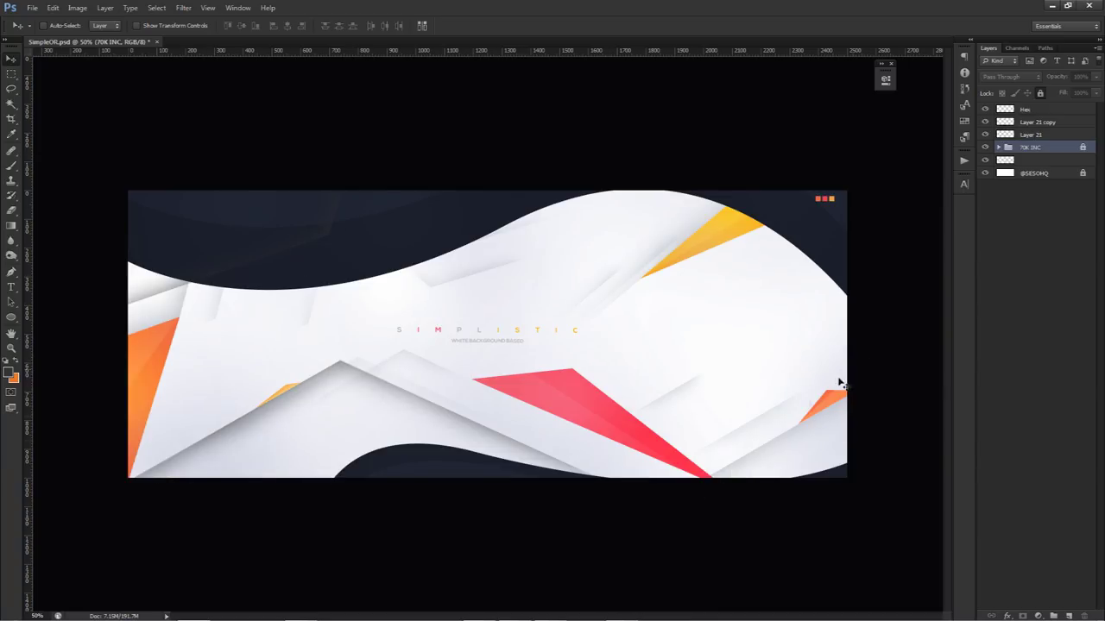
pyautogui.click(985, 148)
# Duplicate the upper-left shaded triangle, rotate the copy into the canvas's lower-right corner, and compare it with the 70K INC artwork
pyautogui.click(1034, 123)
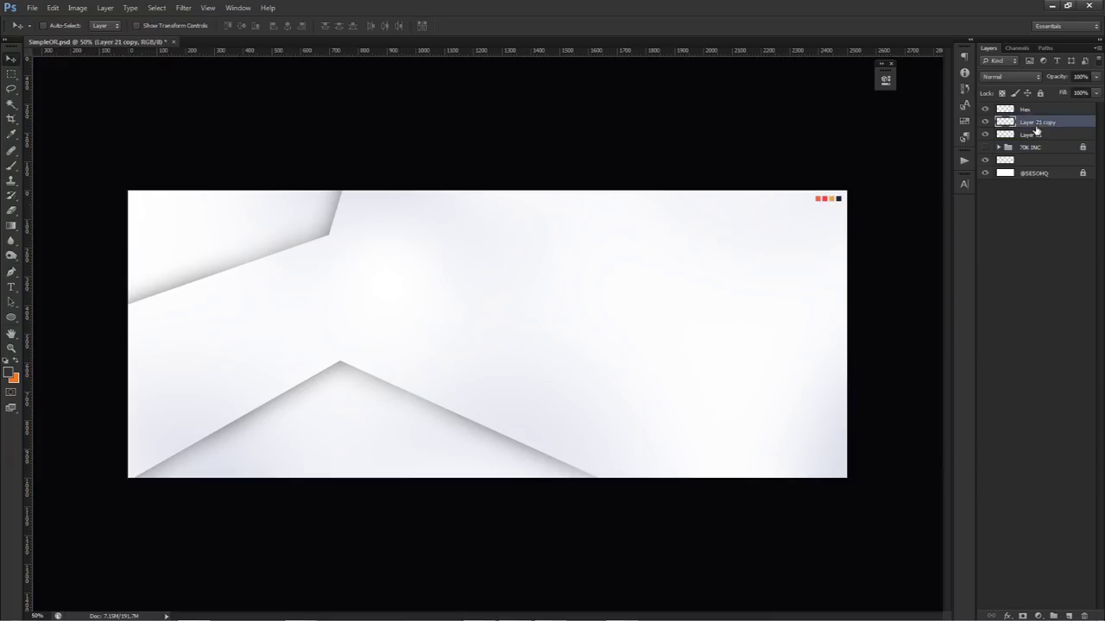
pyautogui.moveTo(346, 247); pyautogui.dragTo(831, 382)
pyautogui.hotkey('ctrl', 'j')
pyautogui.hotkey('ctrl', 't')
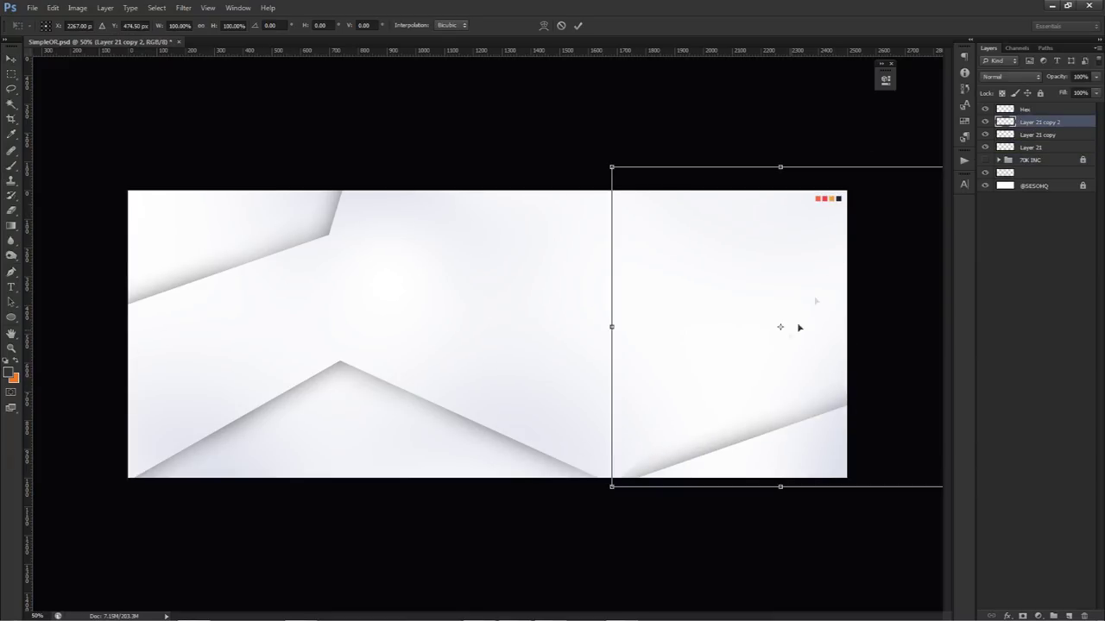
pyautogui.moveTo(505, 383); pyautogui.dragTo(762, 484)
pyautogui.press('Return')
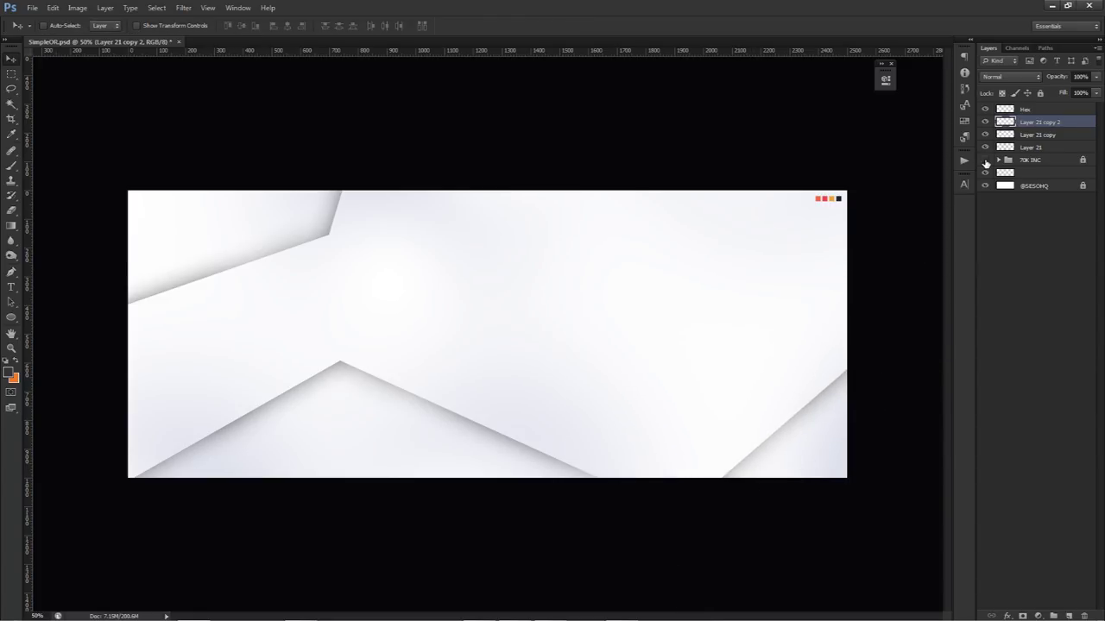
pyautogui.click(986, 162)
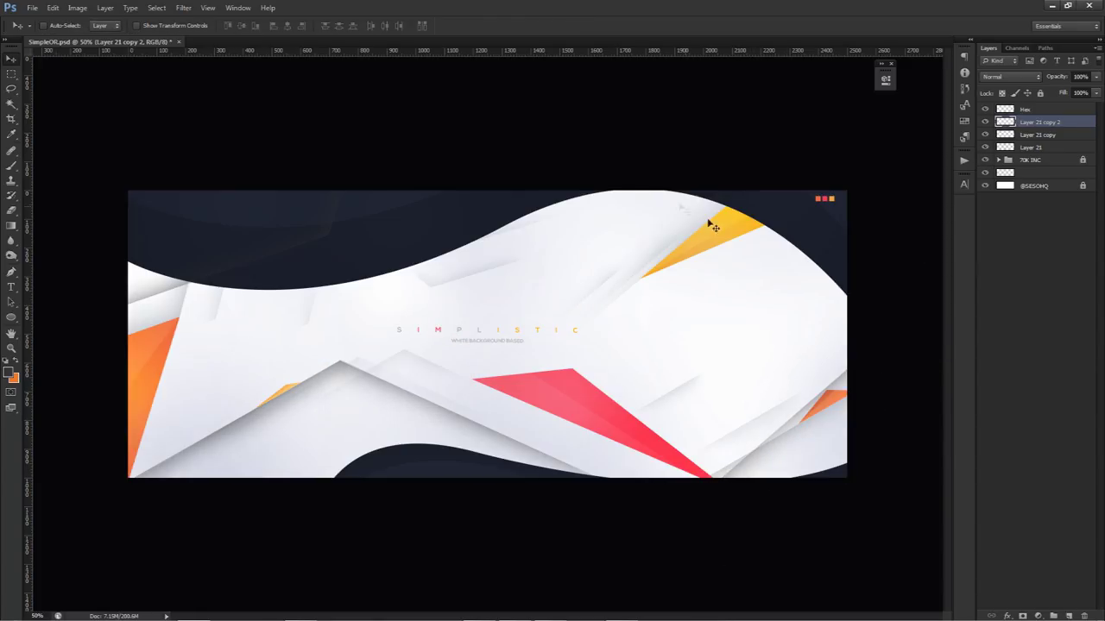
pyautogui.click(985, 160)
# Duplicate the lower-right triangle and rotate the copy about -126.87° so its shaded corner points down from the canvas's upper edge
pyautogui.moveTo(795, 365); pyautogui.dragTo(582, 425)
pyautogui.hotkey('ctrl', 't')
pyautogui.hotkey('ctrl', 'z')
pyautogui.moveTo(471, 242); pyautogui.dragTo(747, 466)
pyautogui.moveTo(693, 371); pyautogui.dragTo(638, 194)
pyautogui.moveTo(783, 386); pyautogui.dragTo(758, 401)
pyautogui.moveTo(629, 295); pyautogui.dragTo(623, 288)
pyautogui.moveTo(719, 360); pyautogui.dragTo(712, 364)
pyautogui.moveTo(619, 305); pyautogui.dragTo(619, 292)
pyautogui.moveTo(702, 301); pyautogui.dragTo(734, 288)
pyautogui.moveTo(624, 254); pyautogui.dragTo(640, 233)
pyautogui.moveTo(786, 316); pyautogui.dragTo(785, 314)
pyautogui.moveTo(631, 282); pyautogui.dragTo(634, 269)
pyautogui.moveTo(775, 334); pyautogui.dragTo(765, 338)
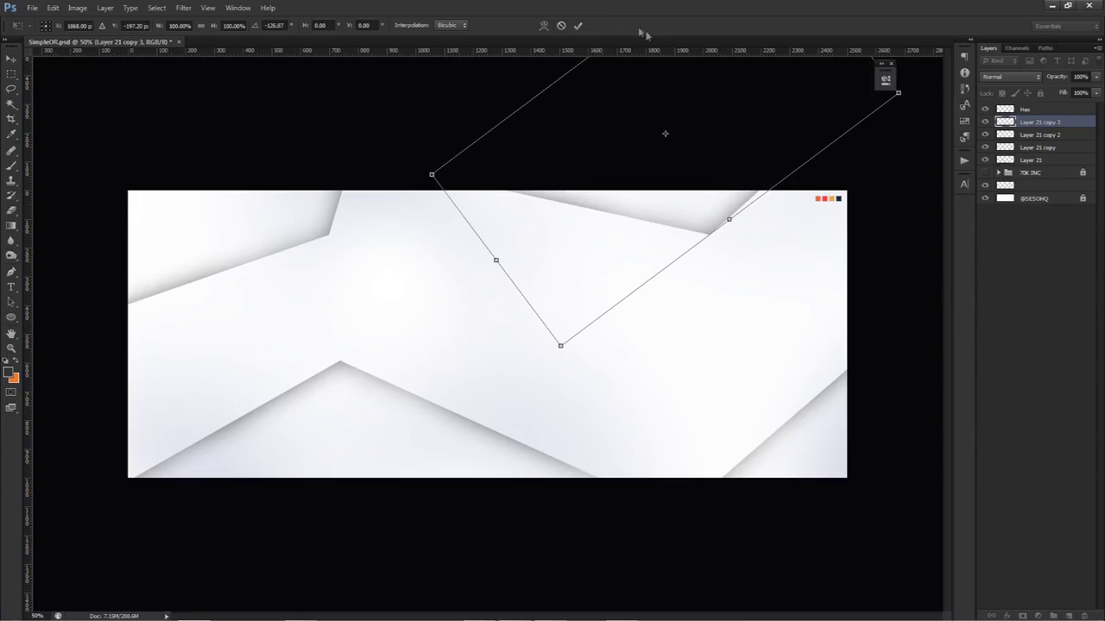
pyautogui.click(578, 26)
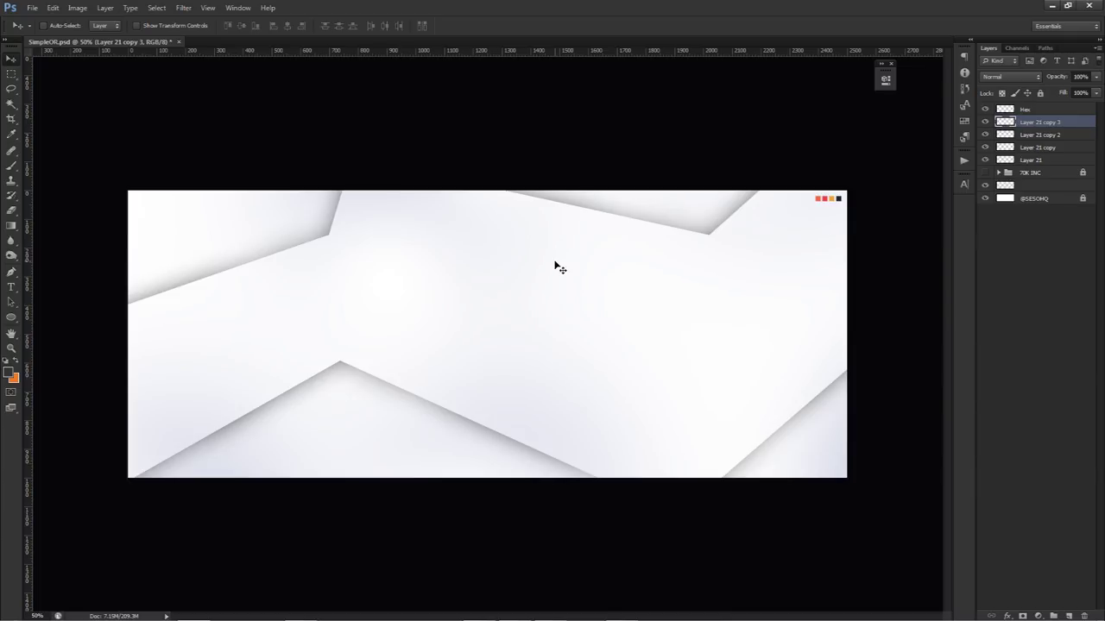
# Group the four shaded triangle layers and name the group B1
pyautogui.keyDown('shift'); pyautogui.click(1025, 161); pyautogui.keyUp('shift')
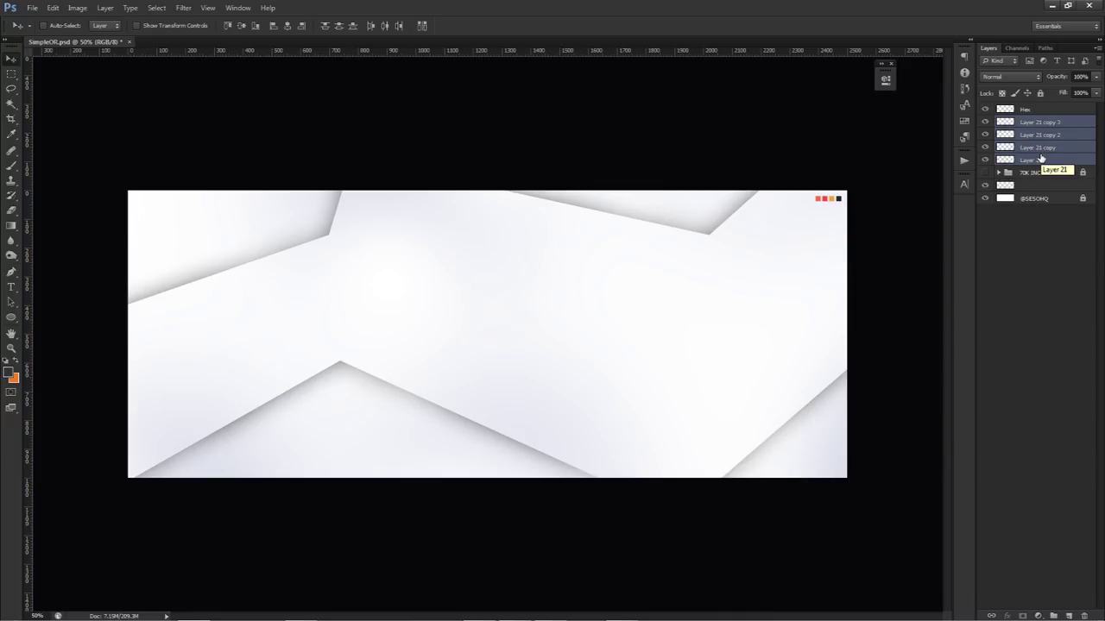
pyautogui.hotkey('ctrl', 'g')
pyautogui.doubleClick(1032, 123)
pyautogui.write('B1')
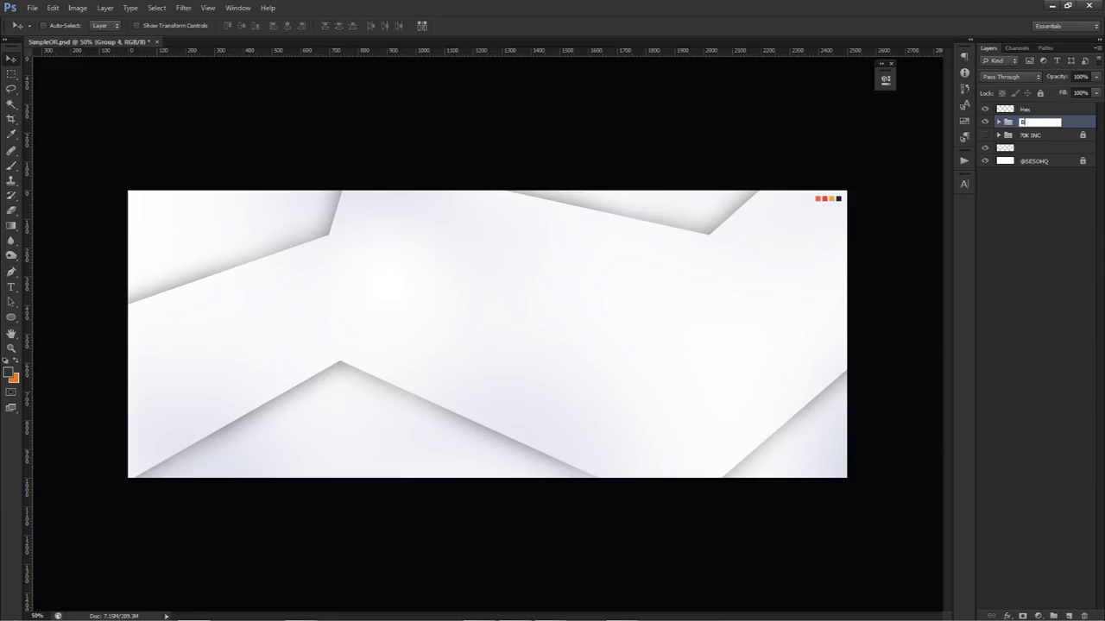
pyautogui.press('Return')
# Duplicate the B1 group, hide the original, and merge the copy into a single layer
pyautogui.hotkey('ctrl', 'j')
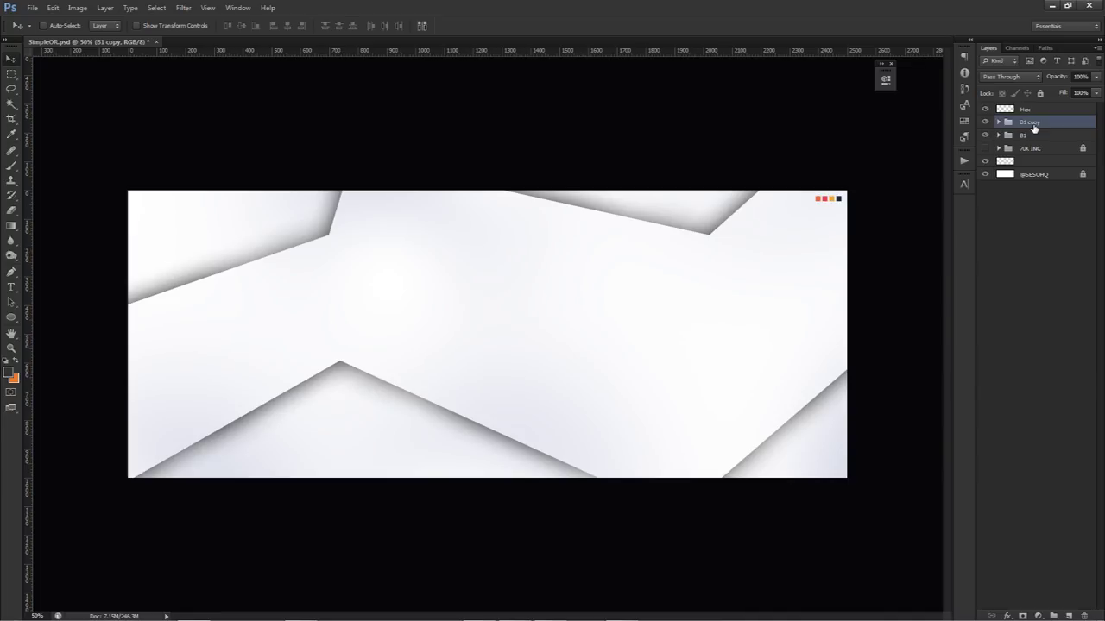
pyautogui.click(985, 136)
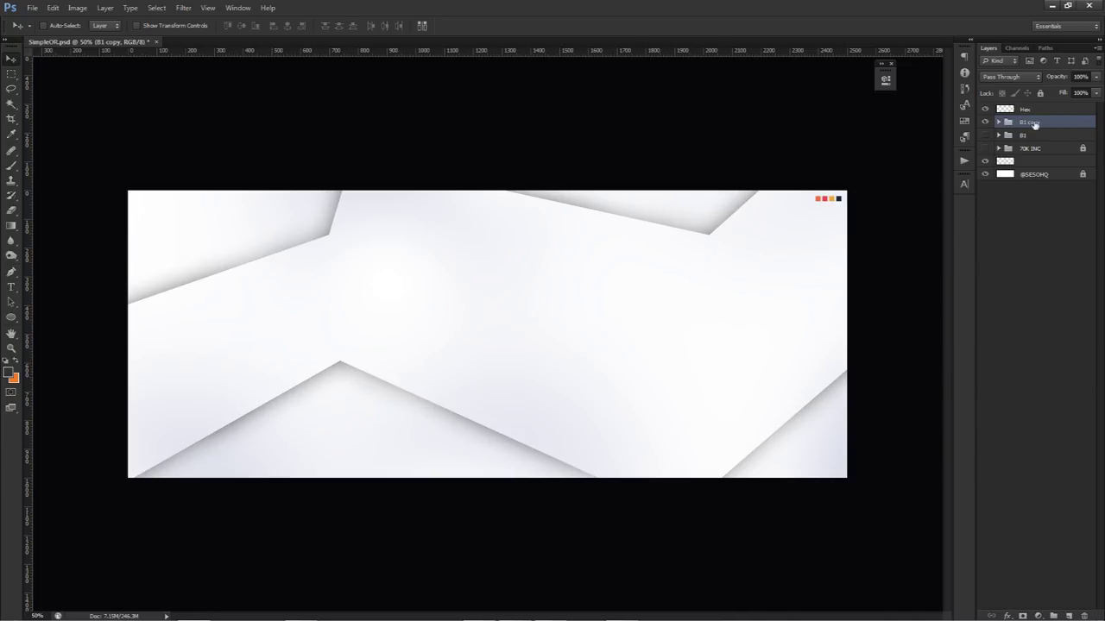
pyautogui.click(985, 123)
pyautogui.click(985, 123)
pyautogui.hotkey('ctrl', 'e')
pyautogui.moveTo(587, 250); pyautogui.dragTo(547, 189)
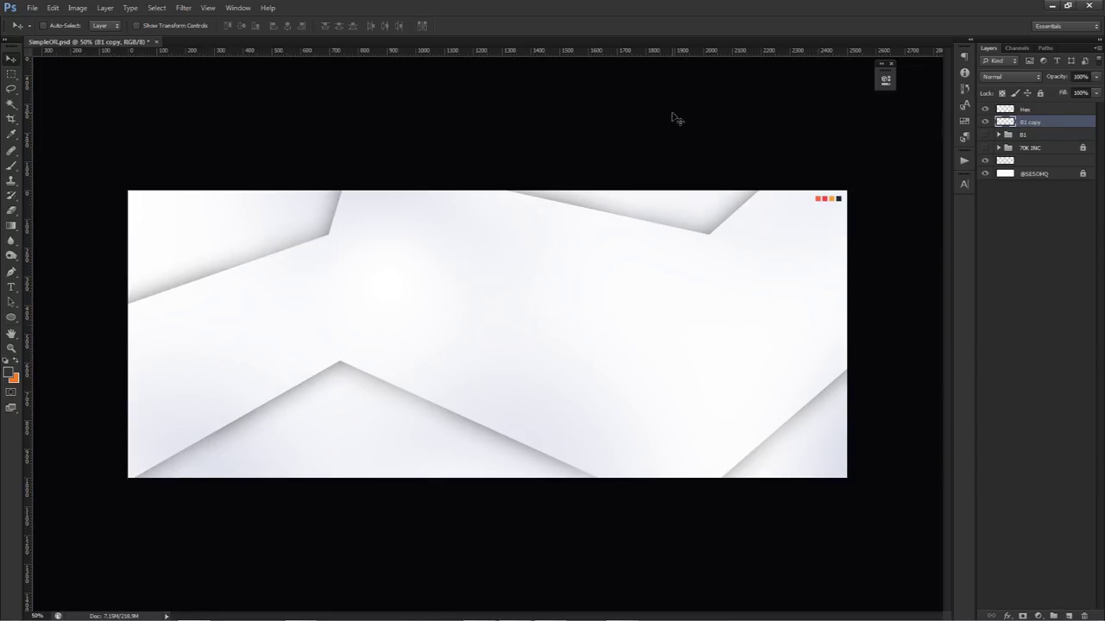
# Rename the merged triangle layer as step1
pyautogui.doubleClick(1032, 123)
pyautogui.write('B')
pyautogui.write('tep1')
pyautogui.press('Return')
# Colorize the step1 layer with Hue/Saturation, using hue 204, saturation 42 and lightness 0
pyautogui.hotkey('ctrl', 'u')
pyautogui.moveTo(861, 254); pyautogui.dragTo(471, 249)
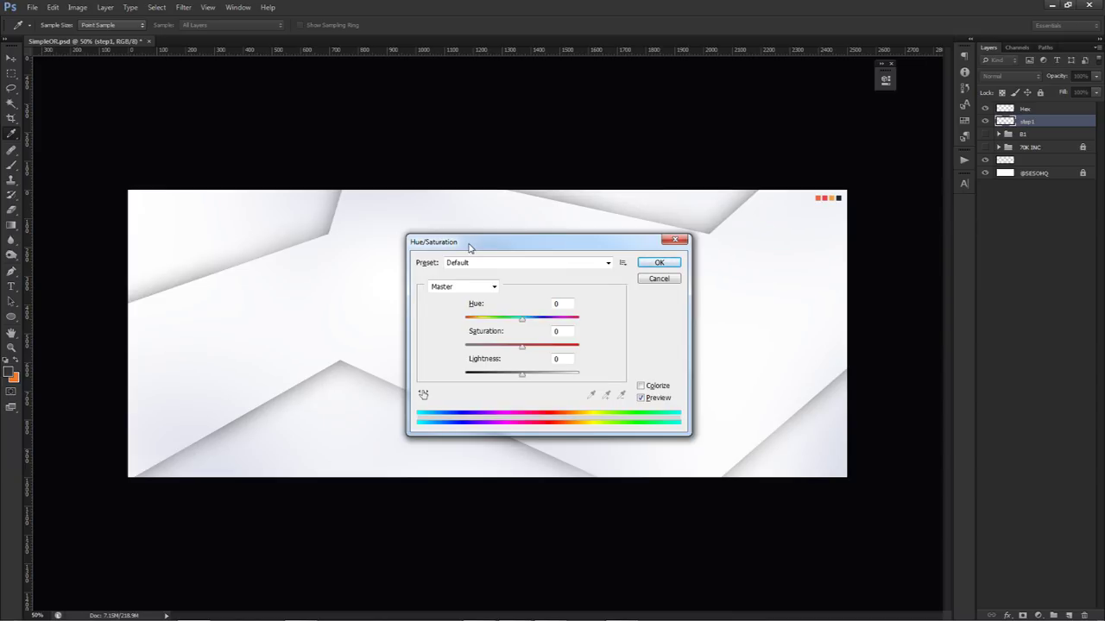
pyautogui.moveTo(468, 248); pyautogui.dragTo(554, 230)
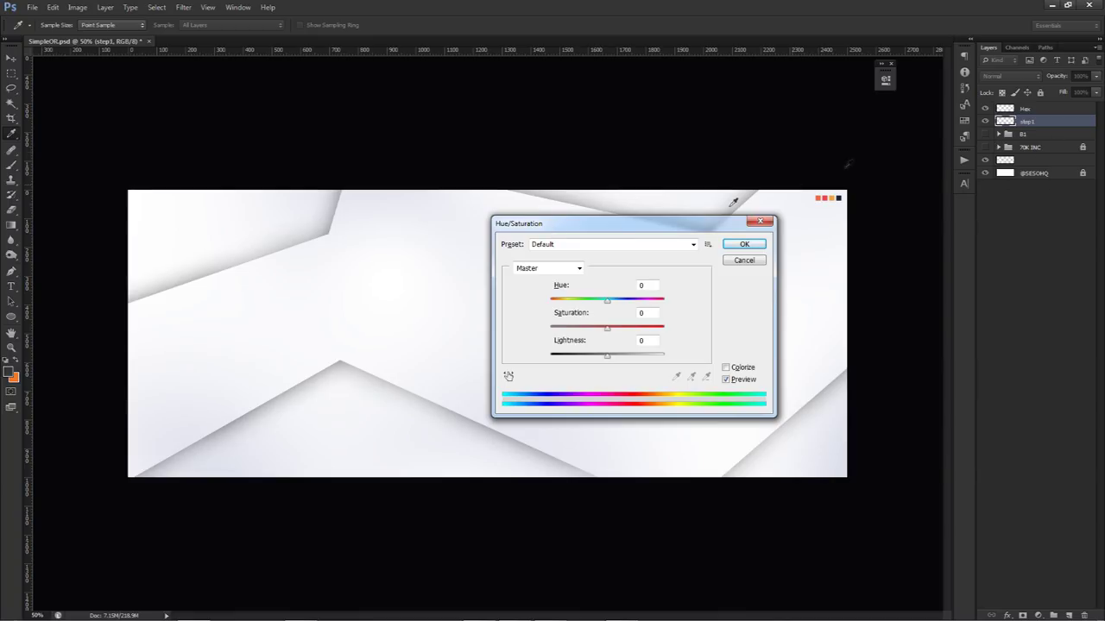
pyautogui.click(726, 367)
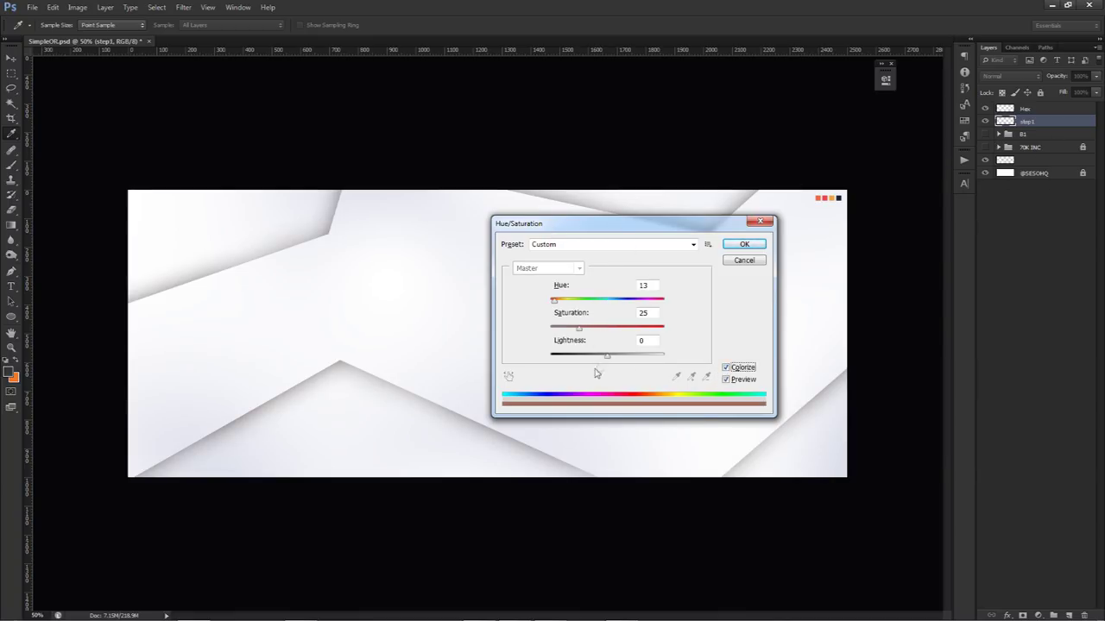
pyautogui.moveTo(604, 356)
pyautogui.mouseDown()
pyautogui.moveTo(590, 362)
pyautogui.moveTo(616, 363)
pyautogui.moveTo(603, 363)
pyautogui.mouseUp()
pyautogui.moveTo(554, 300); pyautogui.dragTo(609, 307)
pyautogui.moveTo(602, 357); pyautogui.dragTo(596, 362)
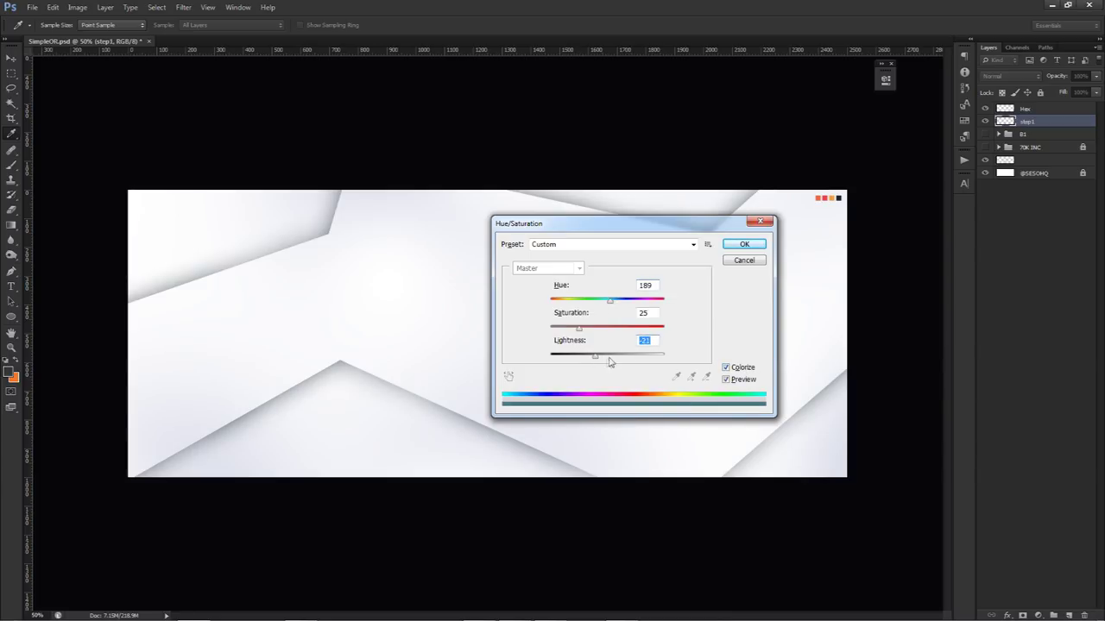
pyautogui.moveTo(597, 361); pyautogui.dragTo(597, 330)
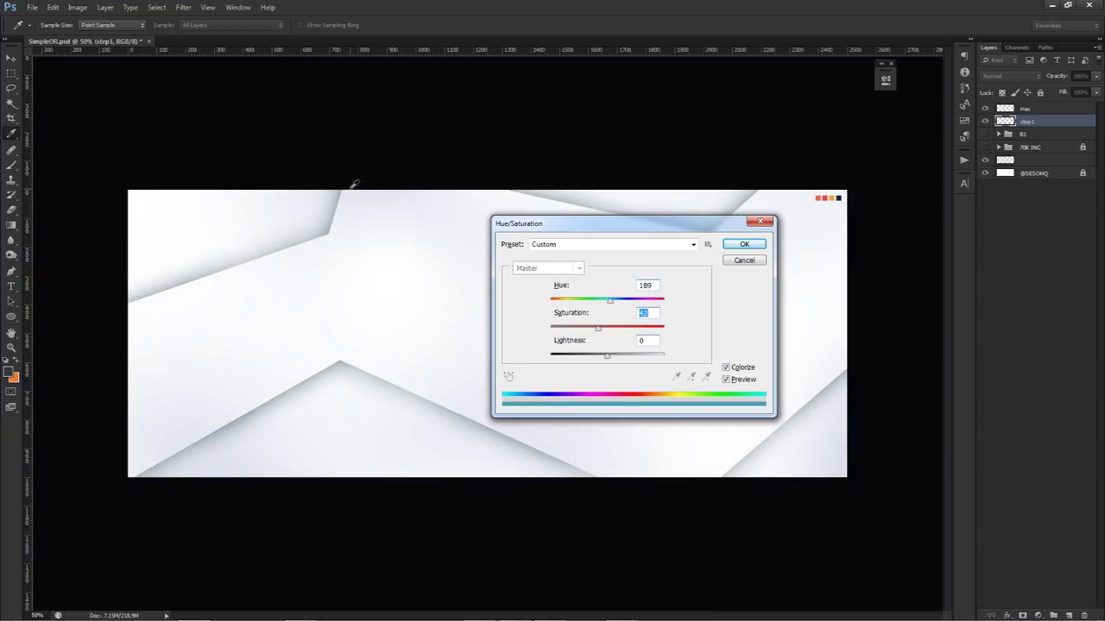
pyautogui.moveTo(610, 300)
pyautogui.mouseDown()
pyautogui.moveTo(687, 299)
pyautogui.moveTo(556, 301)
pyautogui.moveTo(613, 302)
pyautogui.mouseUp()
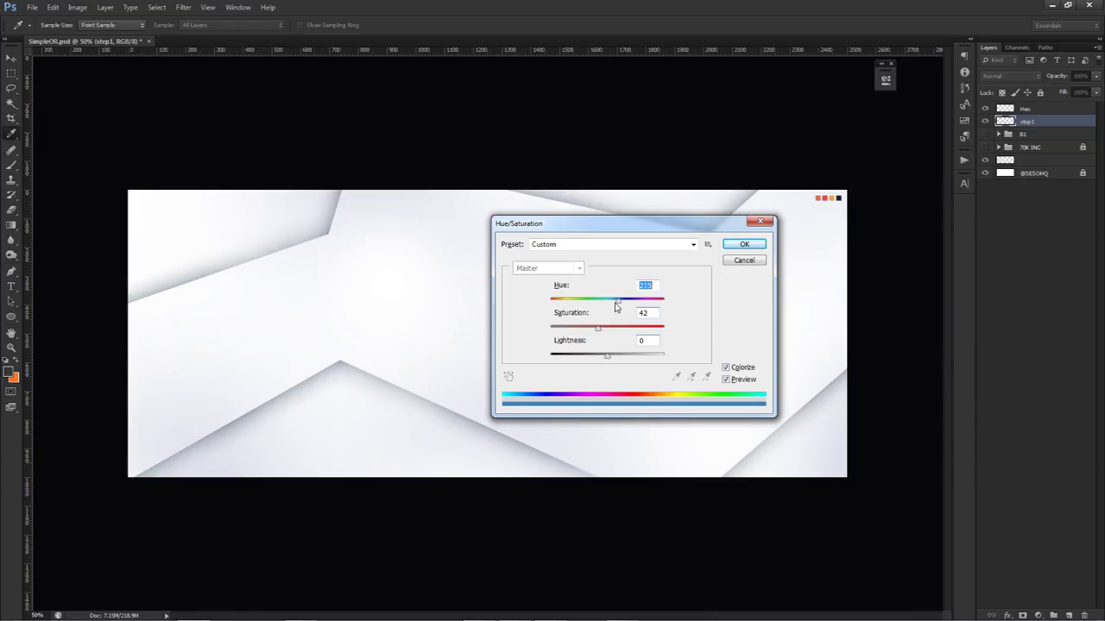
pyautogui.moveTo(616, 306)
pyautogui.mouseDown()
pyautogui.moveTo(636, 306)
pyautogui.moveTo(616, 305)
pyautogui.mouseUp()
pyautogui.click(744, 244)
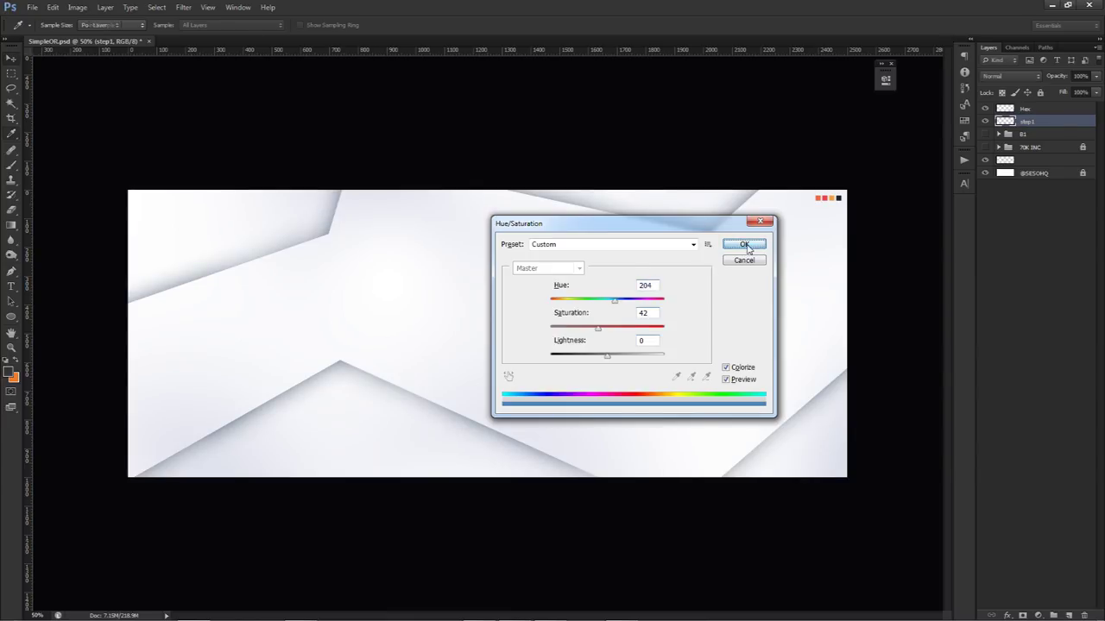
# Lower the step1 layer's opacity to 52% and duplicate the layer
pyautogui.click(1097, 77)
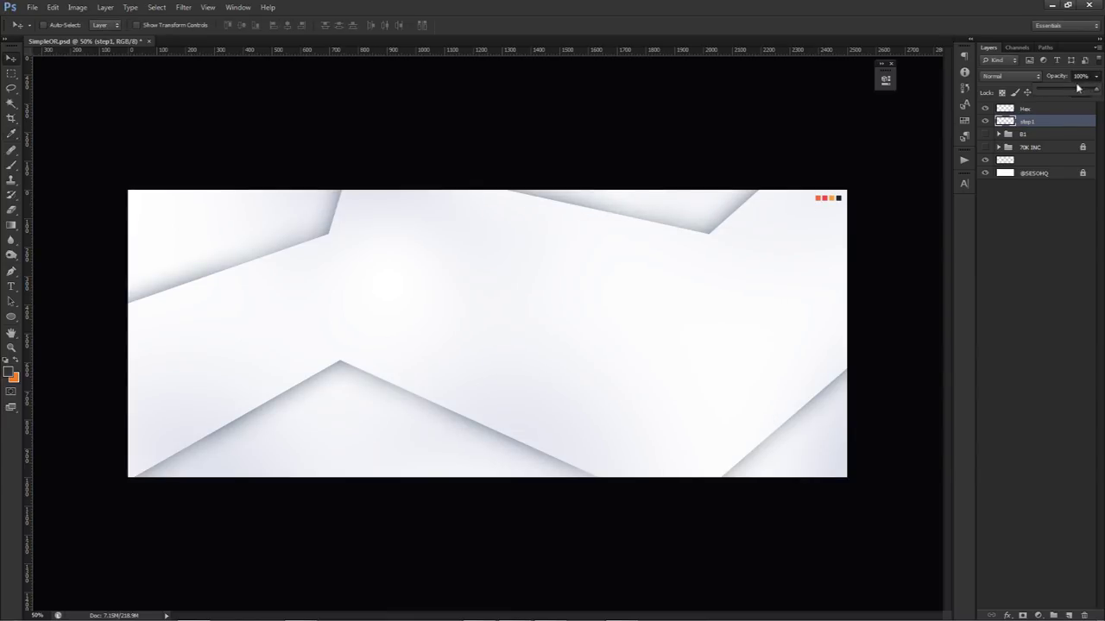
pyautogui.moveTo(1083, 94); pyautogui.dragTo(1078, 92)
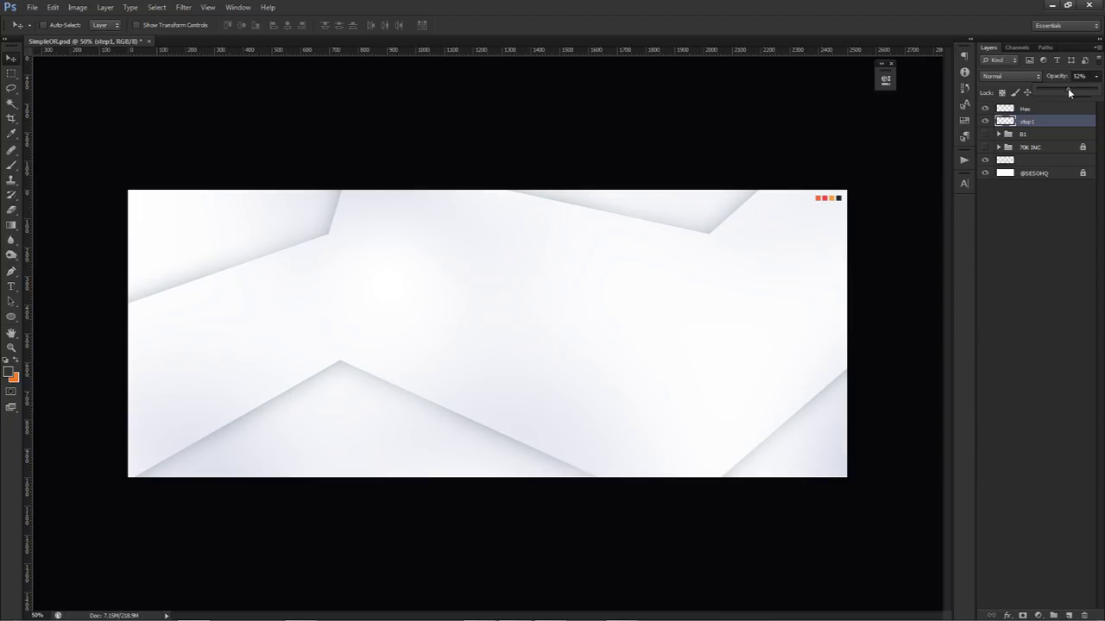
pyautogui.click(1042, 125)
pyautogui.hotkey('ctrl', 'j')
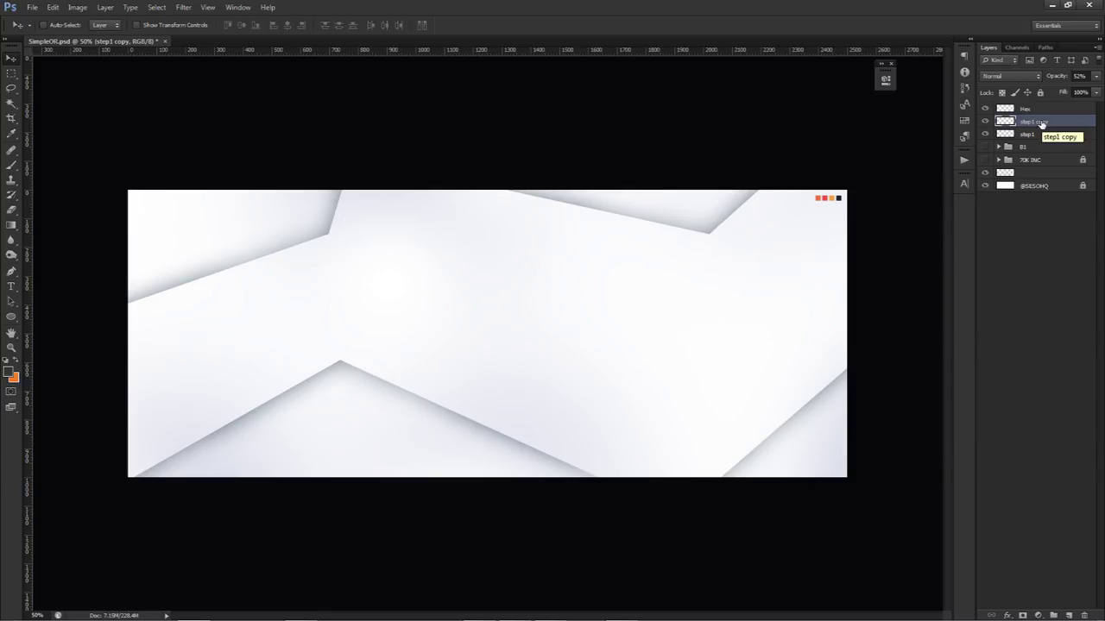
pyautogui.hotkey('ctrl', 't')
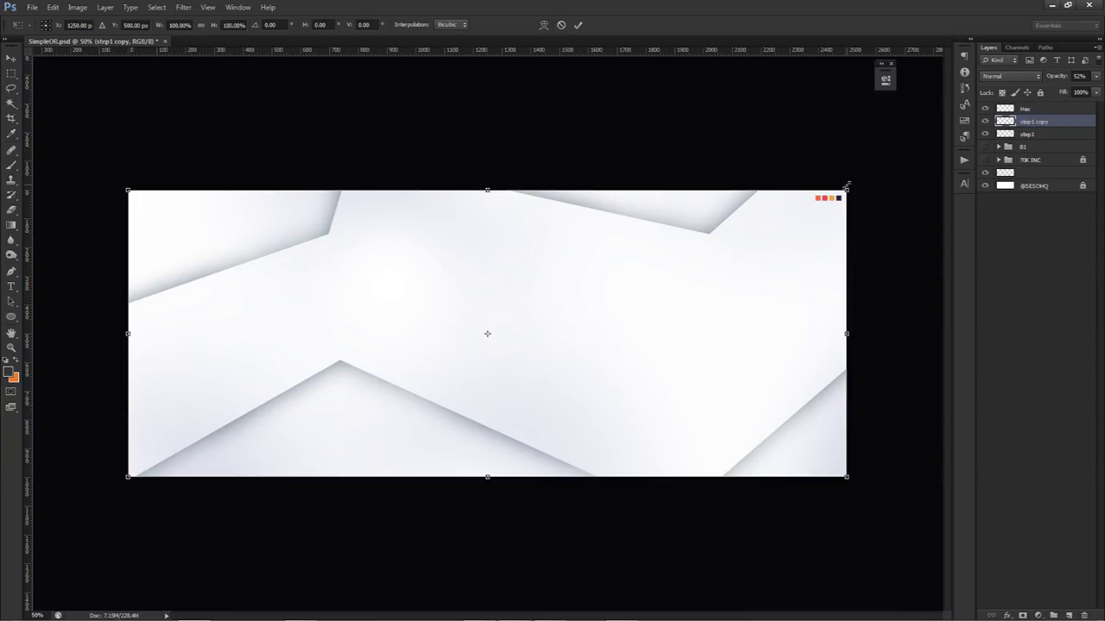
pyautogui.moveTo(846, 185); pyautogui.dragTo(691, 247)
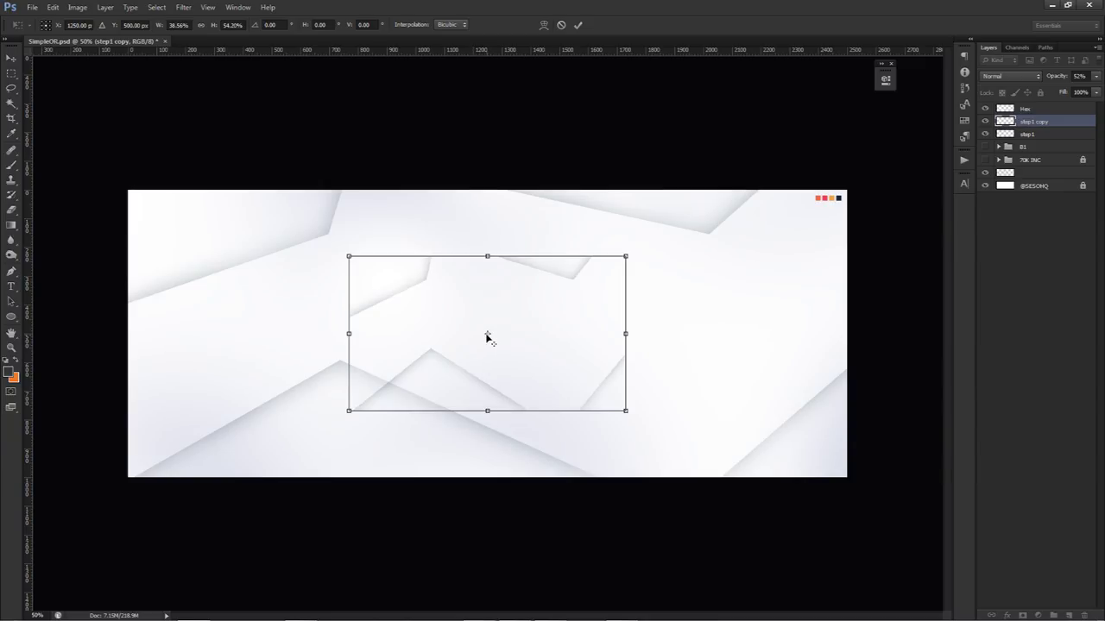
pyautogui.moveTo(629, 251); pyautogui.dragTo(588, 249)
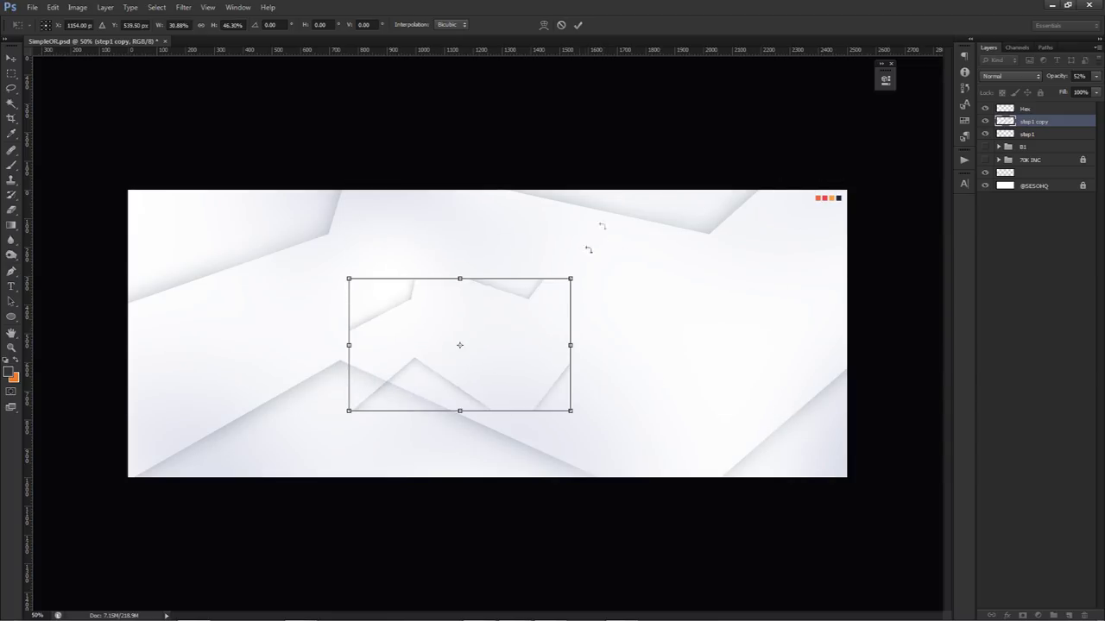
pyautogui.click(562, 25)
pyautogui.hotkey('ctrl', 't')
pyautogui.moveTo(847, 190); pyautogui.dragTo(568, 244)
pyautogui.hotkey('ctrl', 'z')
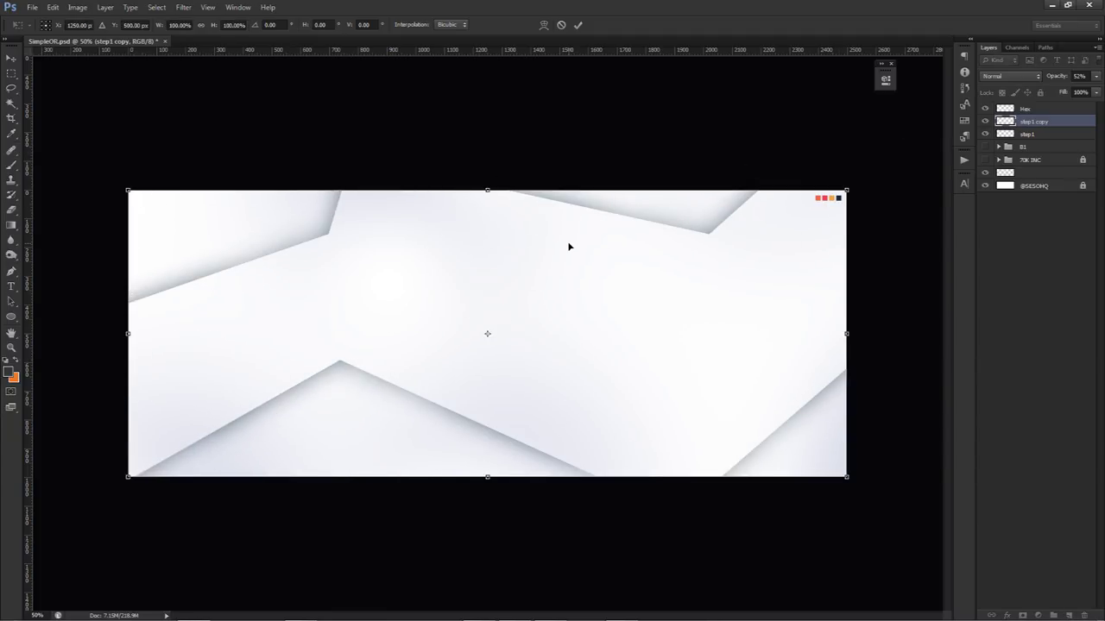
pyautogui.moveTo(848, 187); pyautogui.dragTo(428, 313)
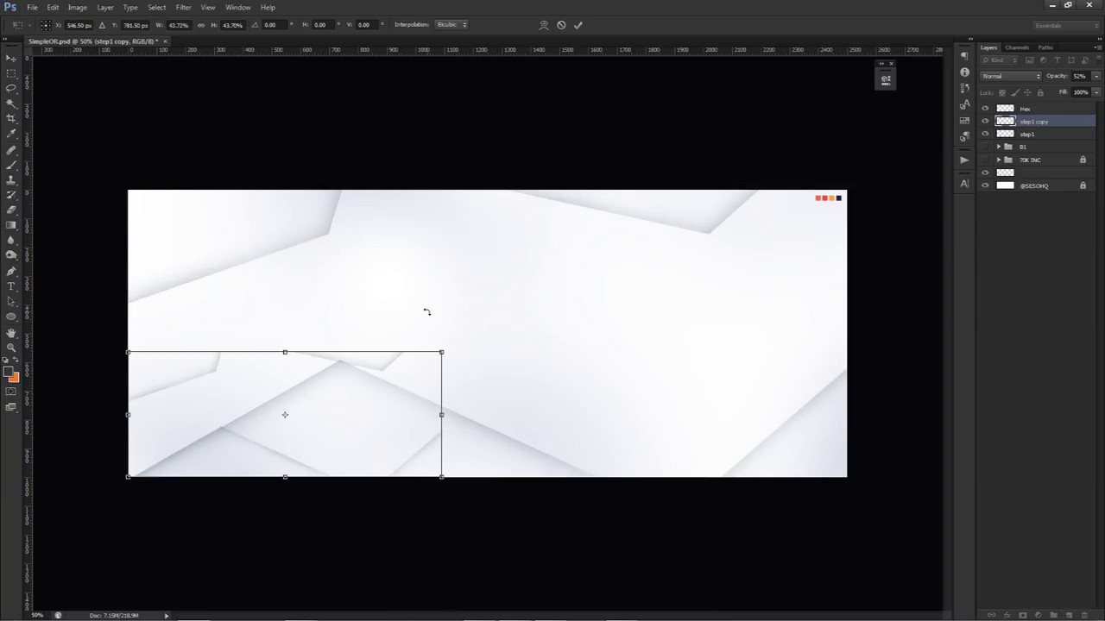
pyautogui.click(561, 24)
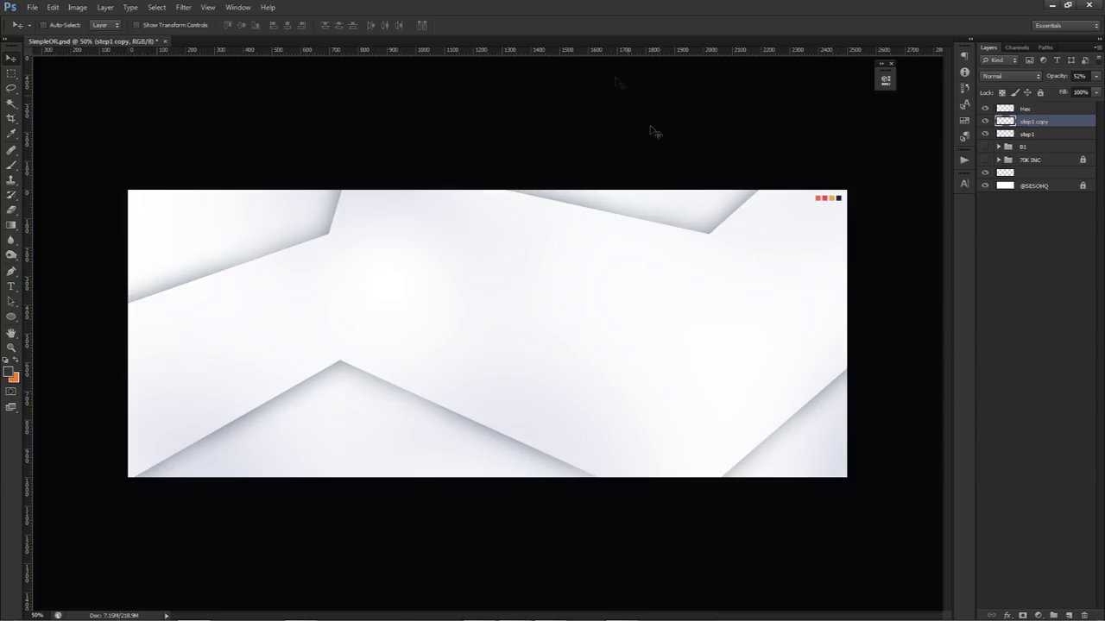
# Scale the step1 copy down slightly about its centre and rename the layer as 2
pyautogui.hotkey('ctrl', 't')
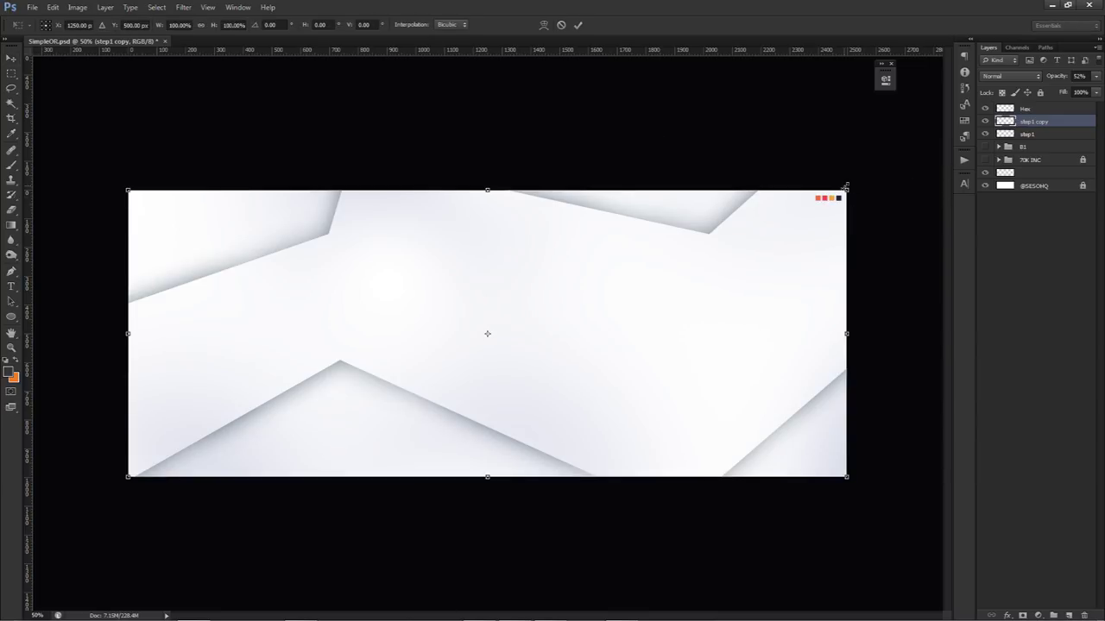
pyautogui.moveTo(848, 187); pyautogui.dragTo(787, 191)
pyautogui.press('Return')
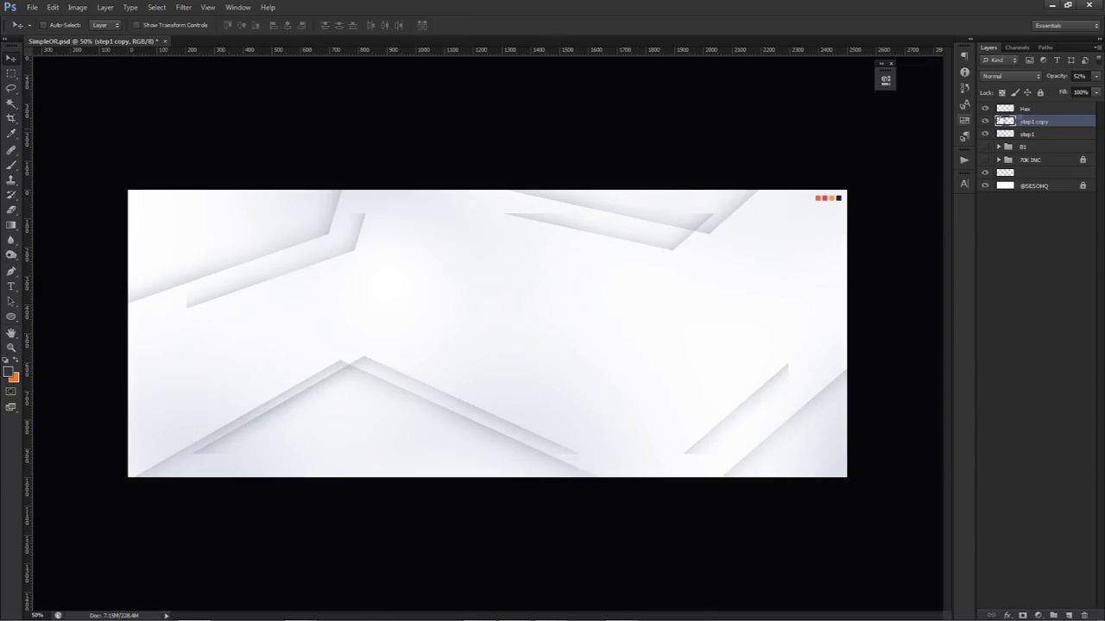
pyautogui.doubleClick(1027, 122)
pyautogui.write('2')
pyautogui.press('Return')
# Soften the cut-off ends of layer 2's shadow strips with the Eraser, enlarging it to 362 px for the lower-right ones
pyautogui.press('e')
pyautogui.moveTo(530, 271)
pyautogui.mouseDown()
pyautogui.moveTo(492, 246)
pyautogui.moveTo(477, 251)
pyautogui.moveTo(493, 237)
pyautogui.moveTo(481, 229)
pyautogui.moveTo(515, 220)
pyautogui.mouseUp()
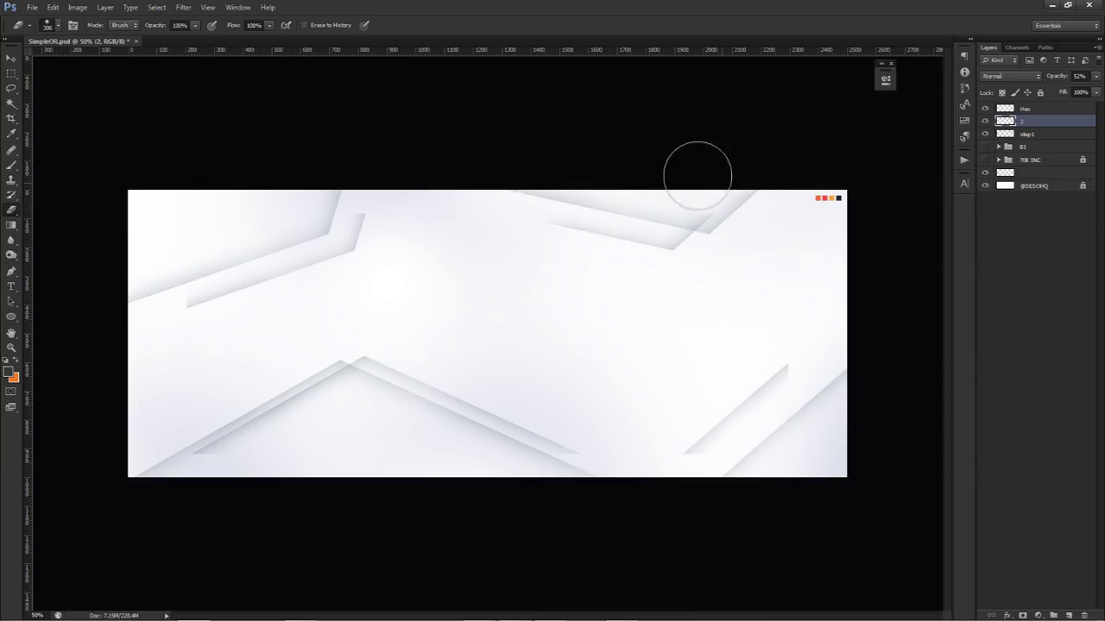
pyautogui.click(364, 188)
pyautogui.moveTo(190, 285)
pyautogui.mouseDown()
pyautogui.moveTo(159, 279)
pyautogui.moveTo(168, 310)
pyautogui.mouseUp()
pyautogui.moveTo(178, 471); pyautogui.dragTo(219, 482)
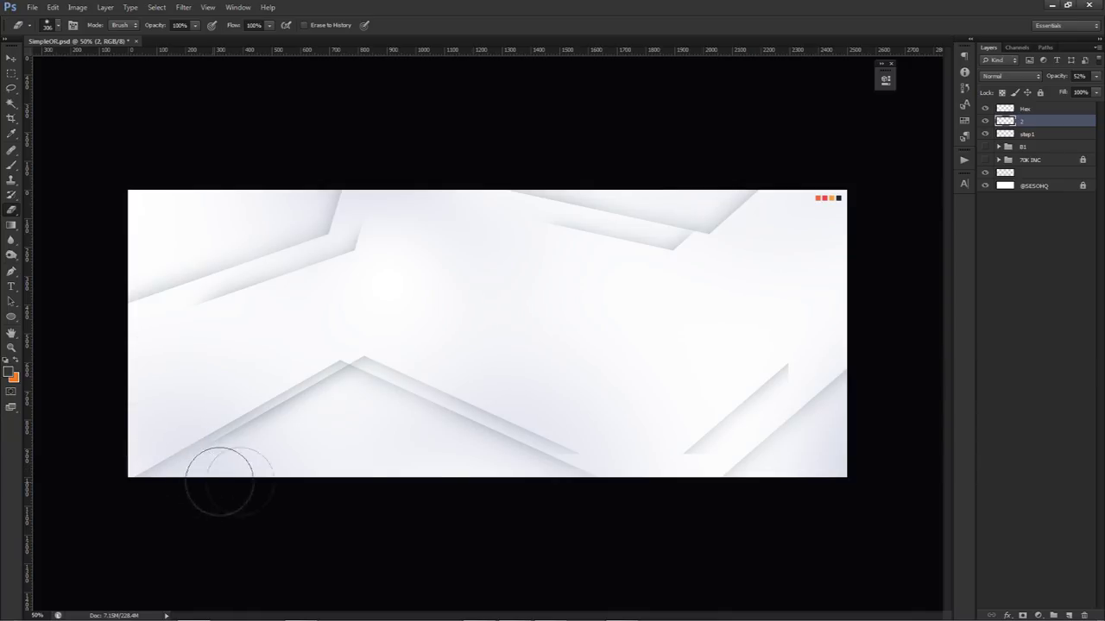
pyautogui.moveTo(491, 481); pyautogui.dragTo(599, 476)
pyautogui.keyDown('alt'); pyautogui.rightClick(595, 457); pyautogui.keyUp('alt')
pyautogui.moveTo(726, 494); pyautogui.dragTo(653, 481)
pyautogui.click(821, 348)
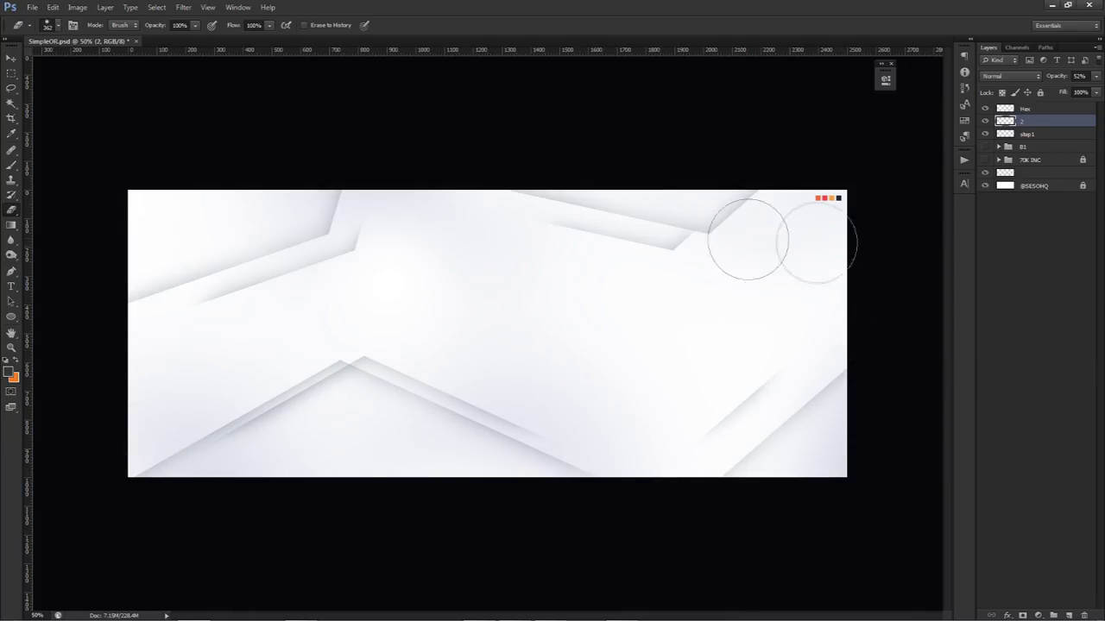
pyautogui.press('c')
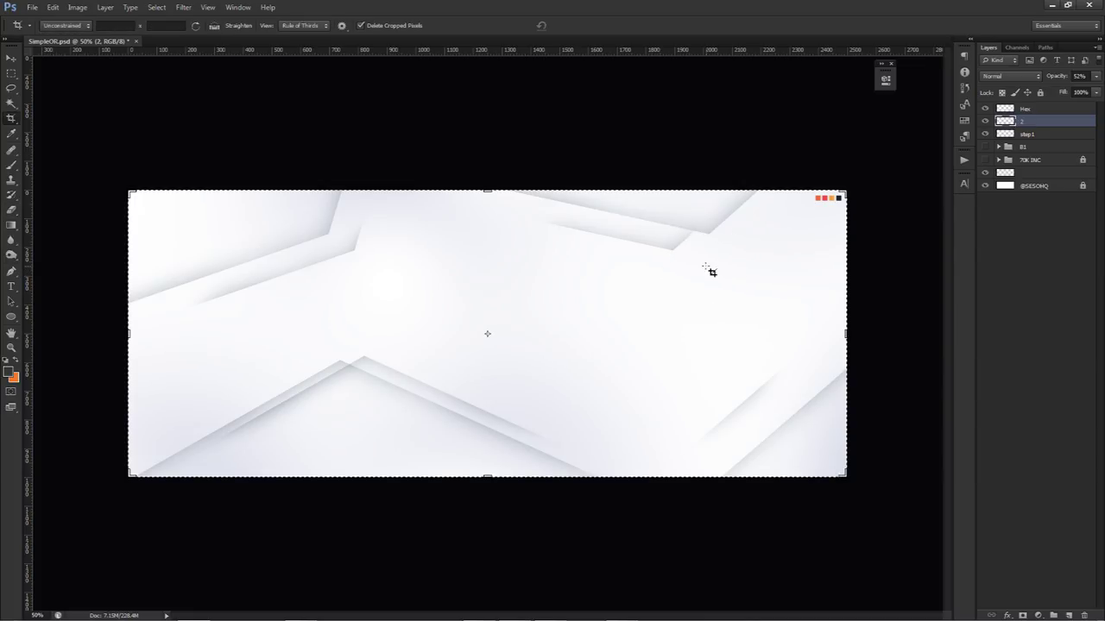
# Duplicate layer 2 and scale the copy down about its centre to form a third set of inner shadow edges
pyautogui.press('v')
pyautogui.hotkey('ctrl', 'j')
pyautogui.hotkey('ctrl', 't')
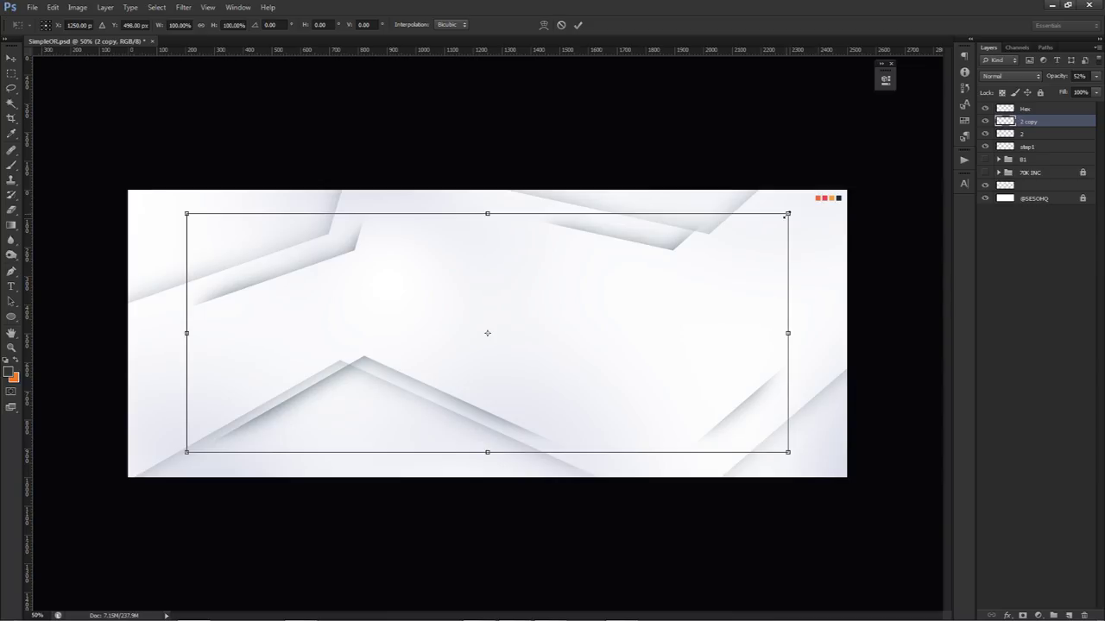
pyautogui.moveTo(788, 212); pyautogui.dragTo(682, 231)
pyautogui.click(577, 25)
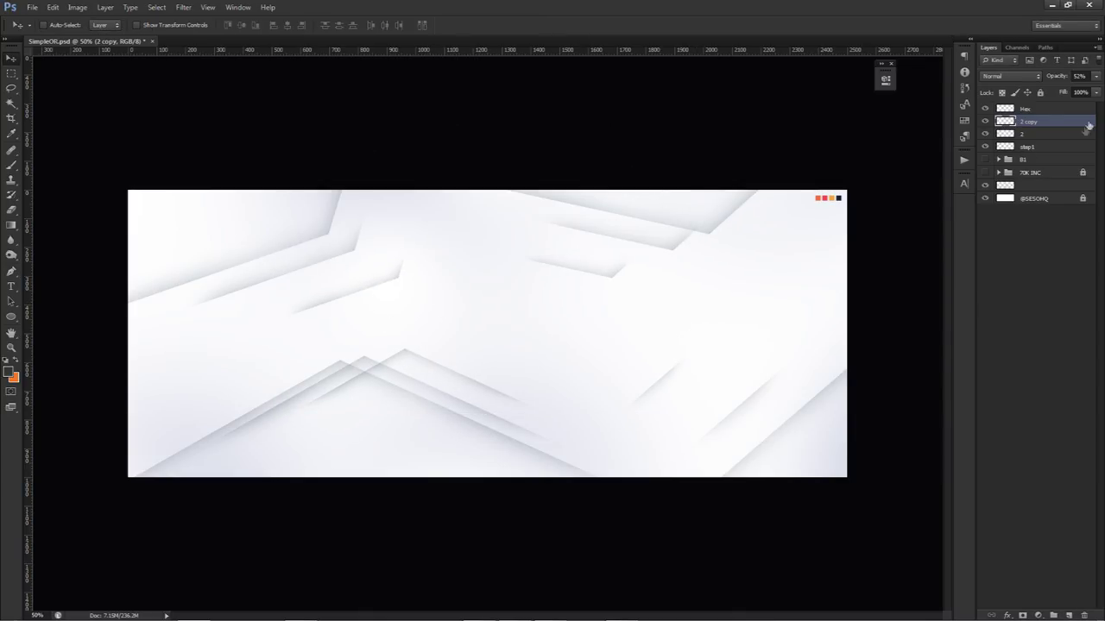
# Soften the cut-off ends of the 2 copy layer's shadow strips with the Eraser, reducing it from 318 to 258 px
pyautogui.press('e')
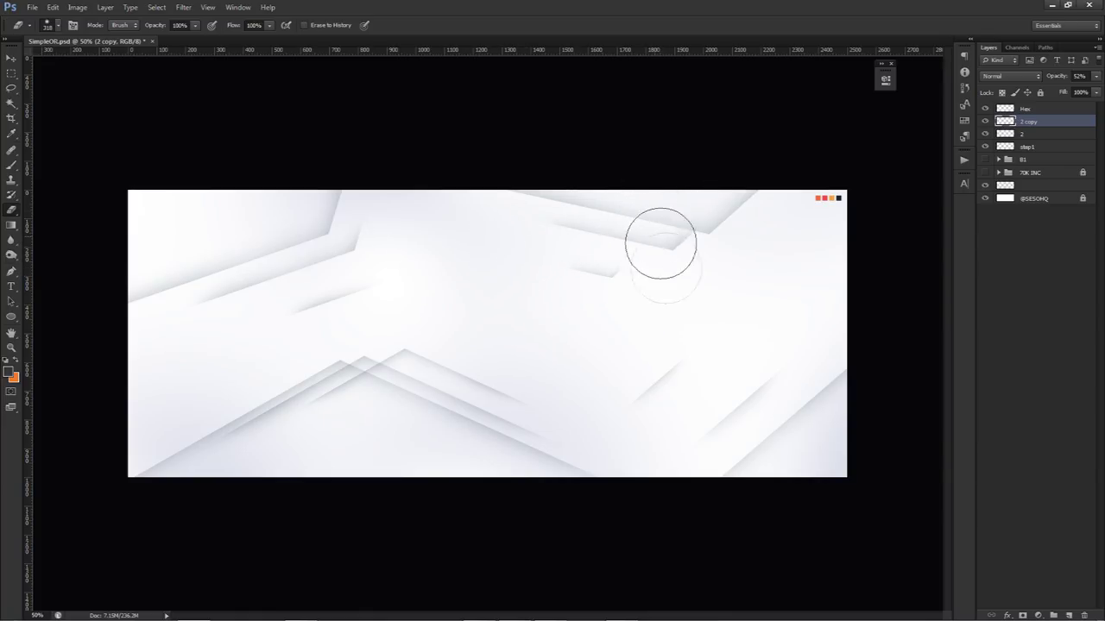
pyautogui.keyDown('alt'); pyautogui.rightClick(694, 359); pyautogui.keyUp('alt')
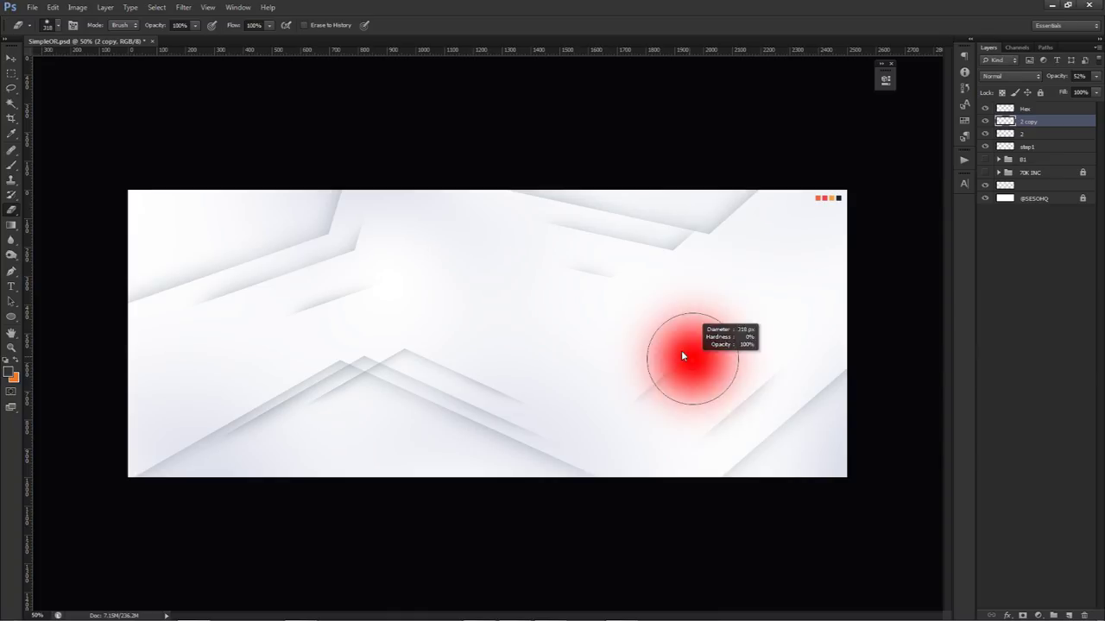
pyautogui.click(705, 374)
pyautogui.keyDown('alt'); pyautogui.rightClick(535, 370); pyautogui.keyUp('alt')
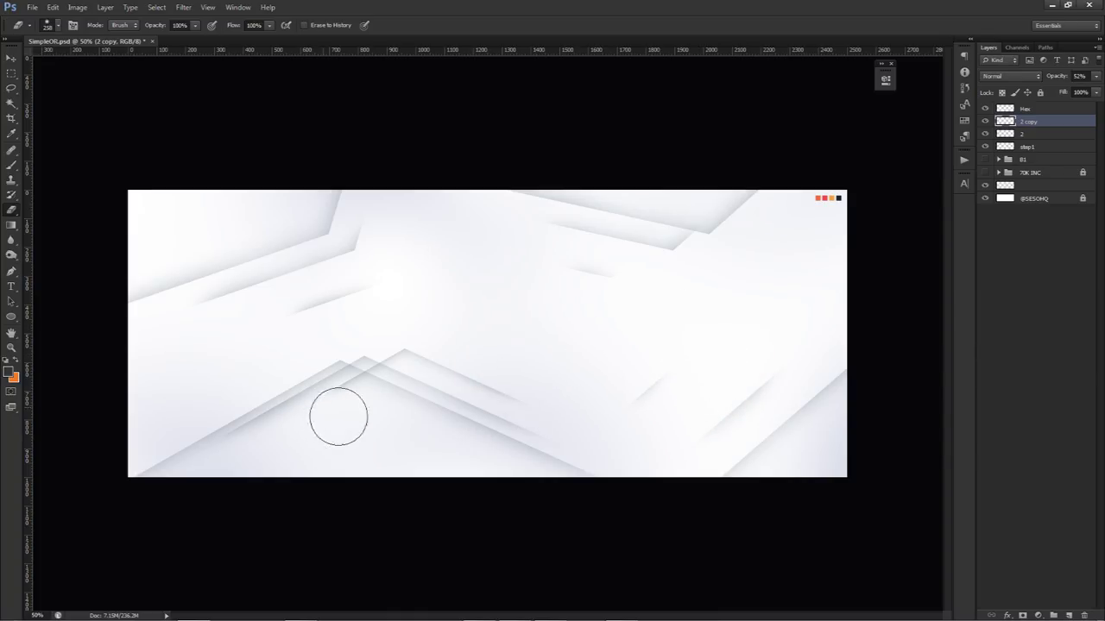
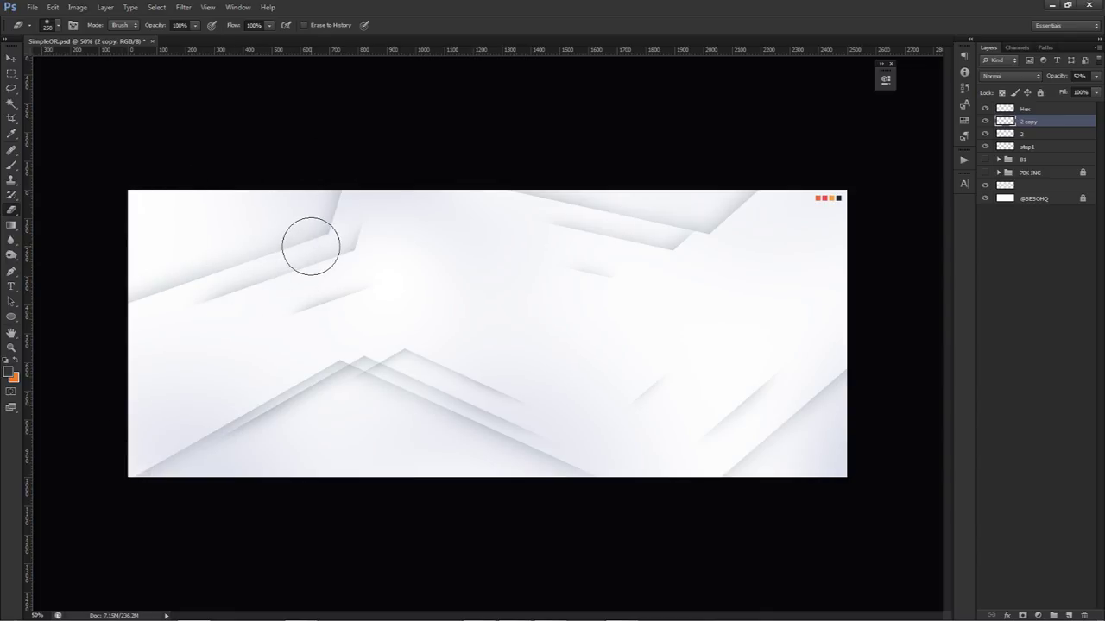
# Show the guides and add the text SIMPLISTIC starting at the canvas centre
pyautogui.press('t')
pyautogui.hotkey('ctrl', ';')
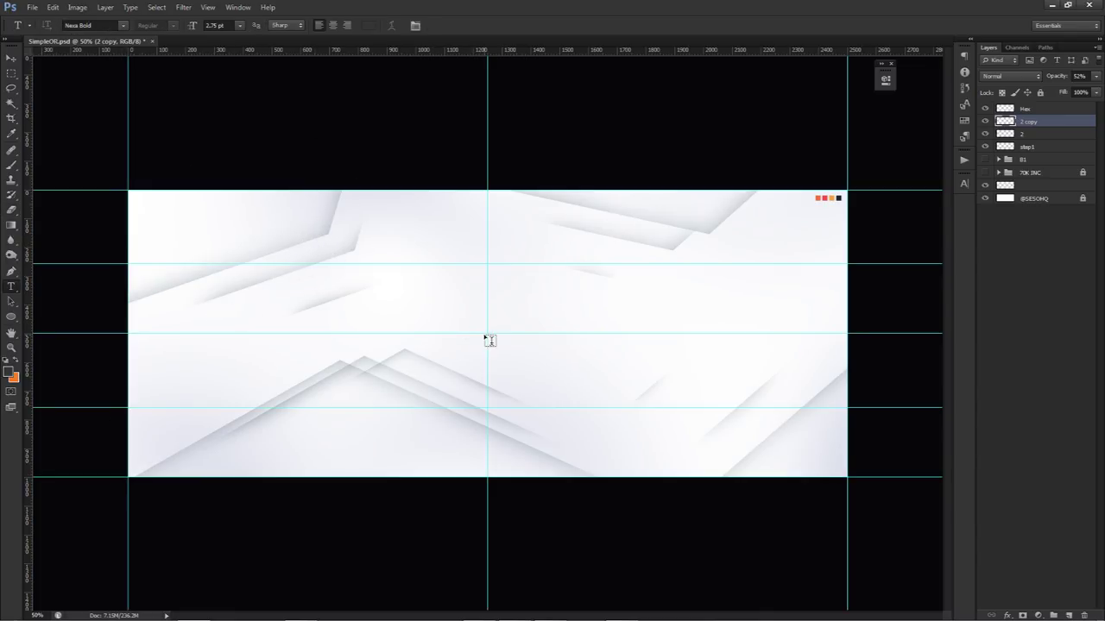
pyautogui.click(490, 339)
pyautogui.write('SIMPL')
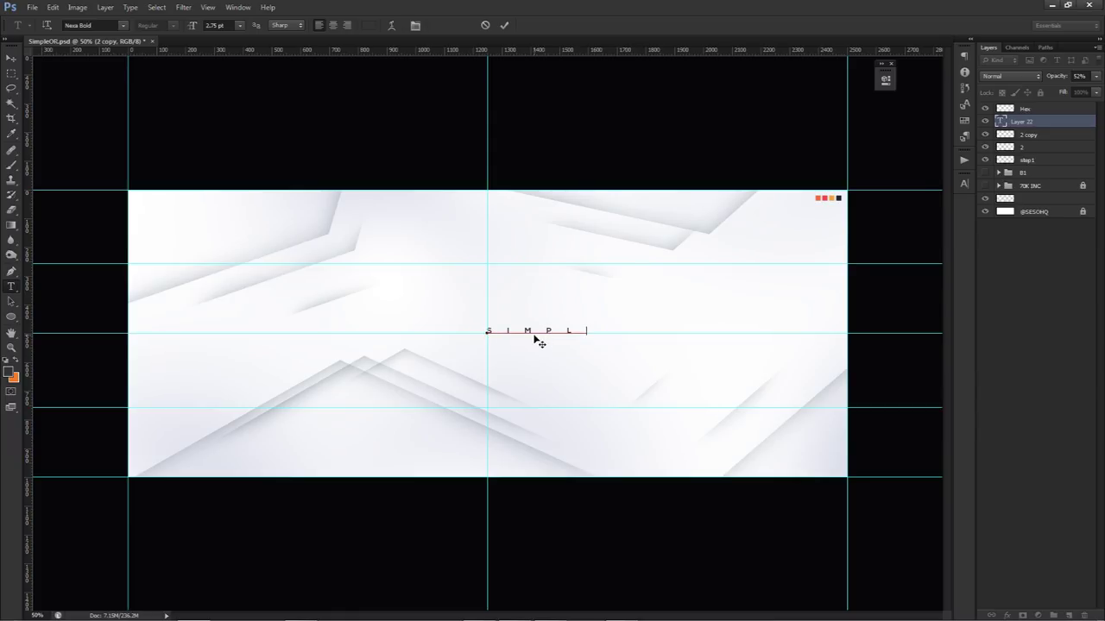
pyautogui.write('ISTIC')
pyautogui.hotkey('ctrl', 'a')
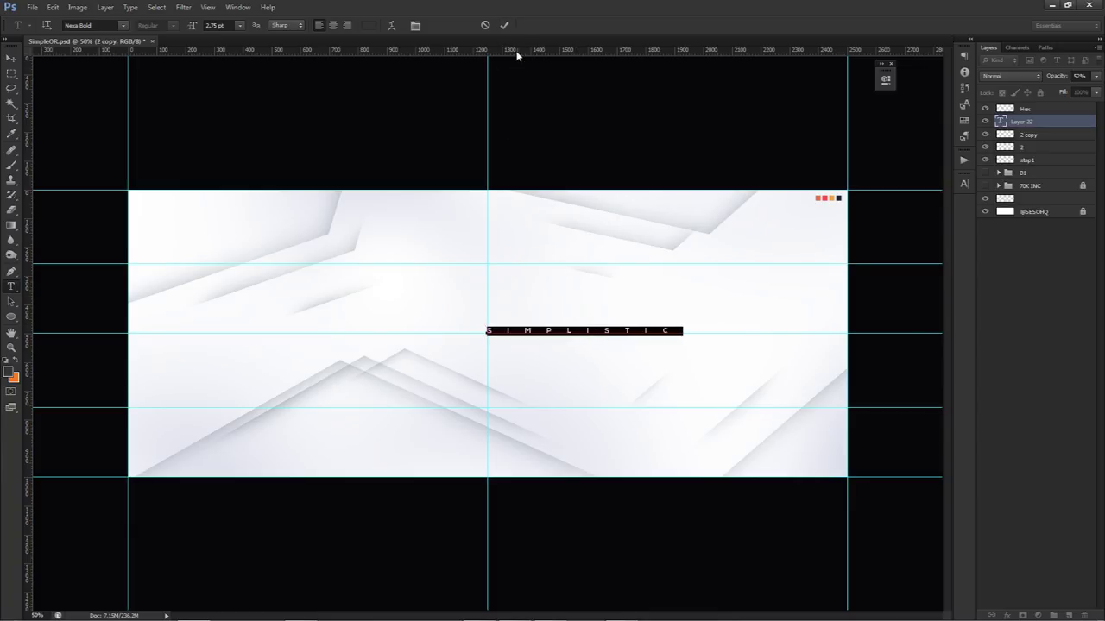
pyautogui.click(504, 25)
# Centre the SIMPLISTIC text on the middle guides' intersection and hide the guides
pyautogui.hotkey('ctrl', 't')
pyautogui.moveTo(591, 339); pyautogui.dragTo(501, 336)
pyautogui.rightClick(499, 335)
pyautogui.click(499, 335)
pyautogui.press('Up')
pyautogui.press('Up')
pyautogui.press('Up')
pyautogui.press('Up')
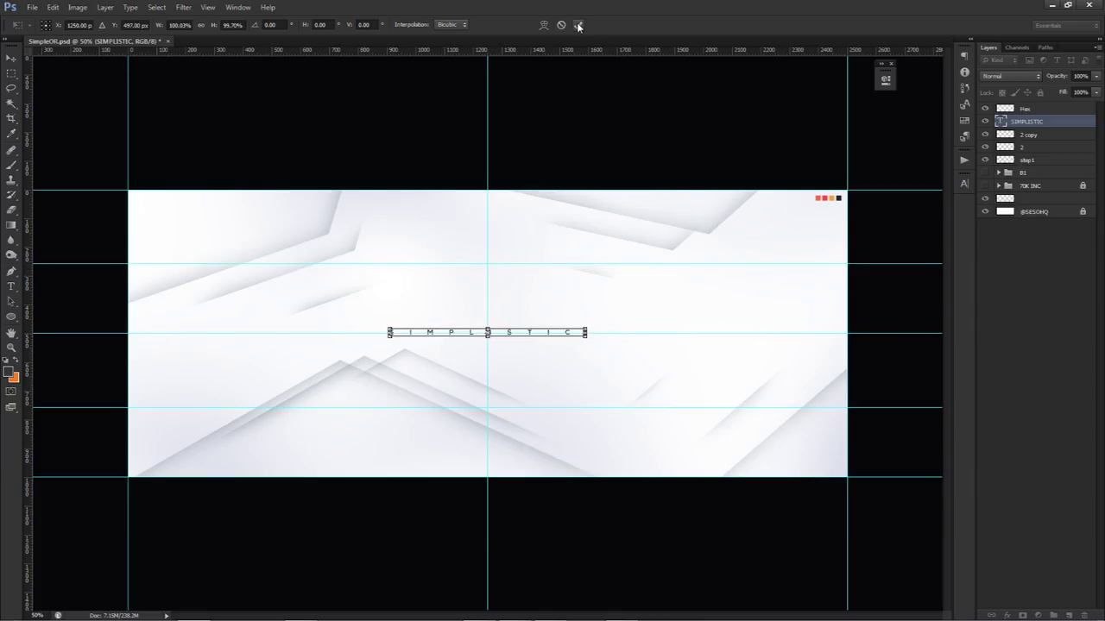
pyautogui.click(578, 25)
pyautogui.hotkey('ctrl', ';')
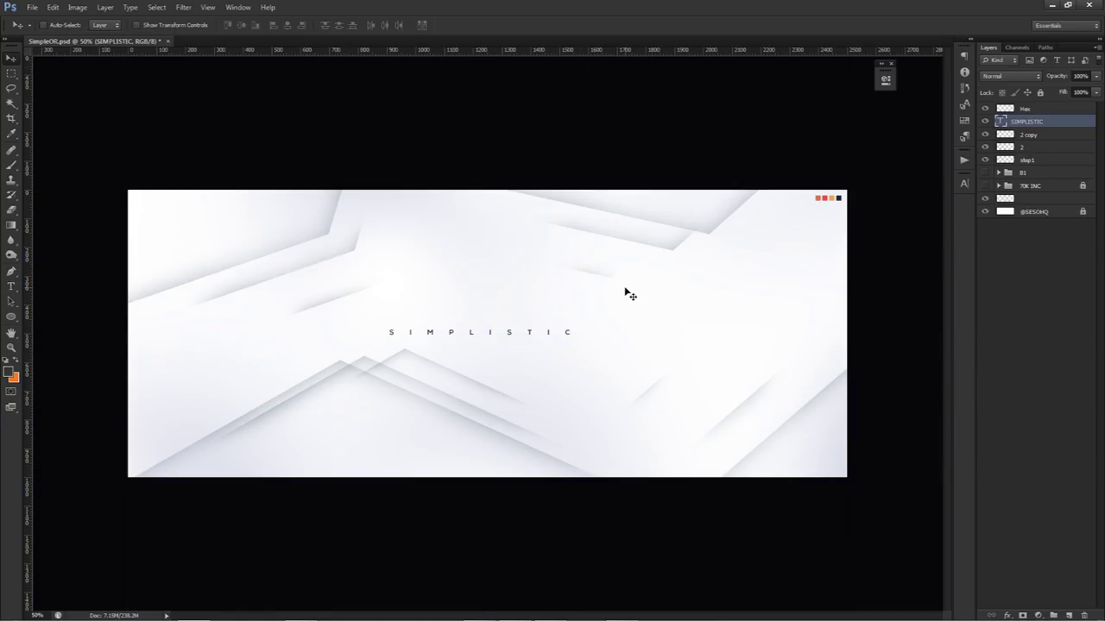
# Duplicate the SIMPLISTIC text just below itself and replace the copy's wording with a "DESIGNED BY" credit naming the designer
pyautogui.moveTo(596, 310); pyautogui.dragTo(595, 321)
pyautogui.press('t')
pyautogui.doubleClick(522, 344)
pyautogui.write('@ S')
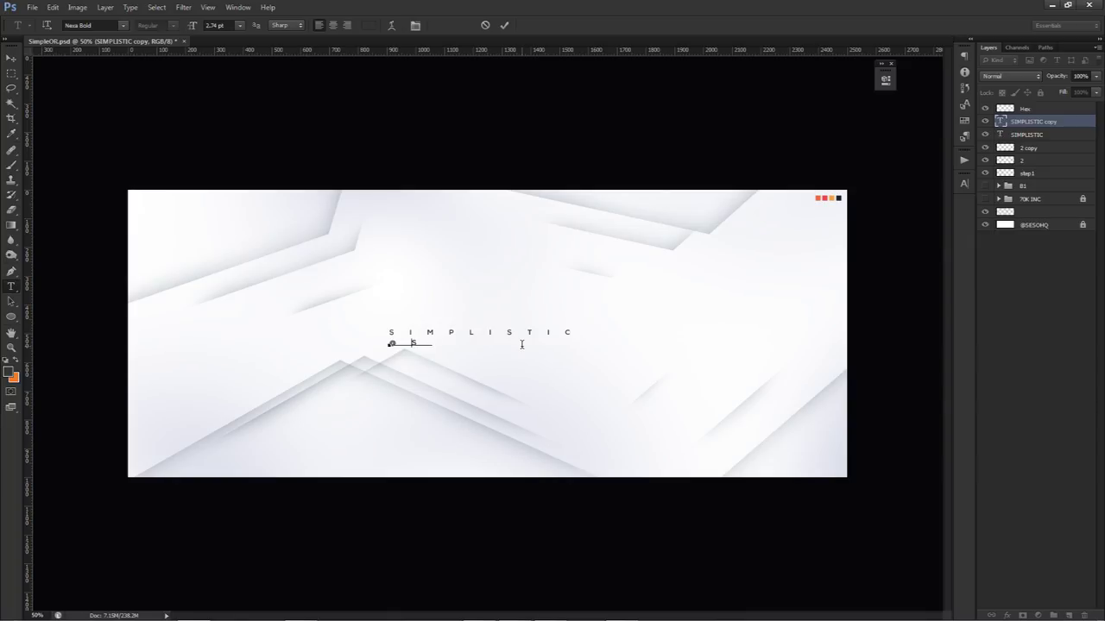
pyautogui.write('ESOHQ')
pyautogui.hotkey('ctrl', 'a')
pyautogui.write('SESOHQ      SESO')
pyautogui.hotkey('ctrl', 'a')
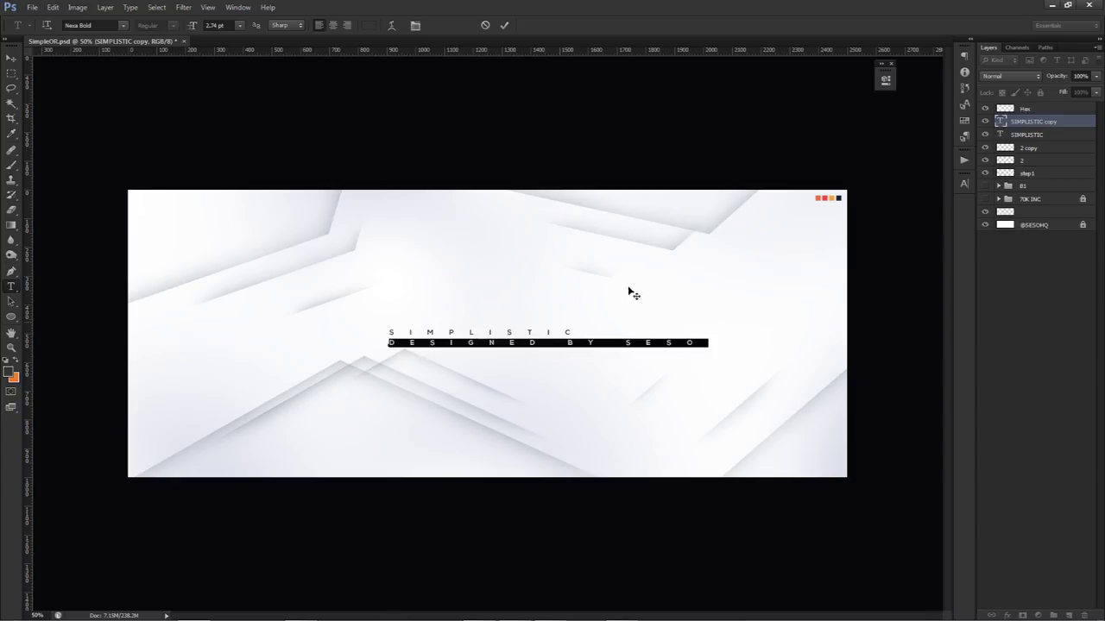
# Set the credit line's tracking to 0 and its font size to 2 pt
pyautogui.click(964, 184)
pyautogui.click(917, 221)
pyautogui.write('0')
pyautogui.press('Return')
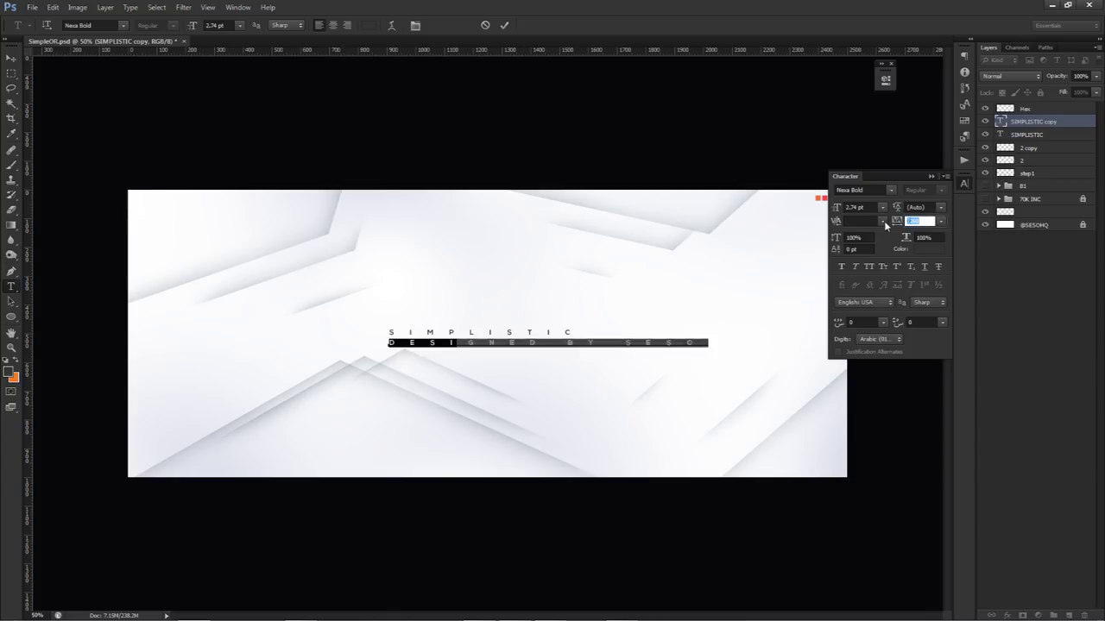
pyautogui.click(835, 208)
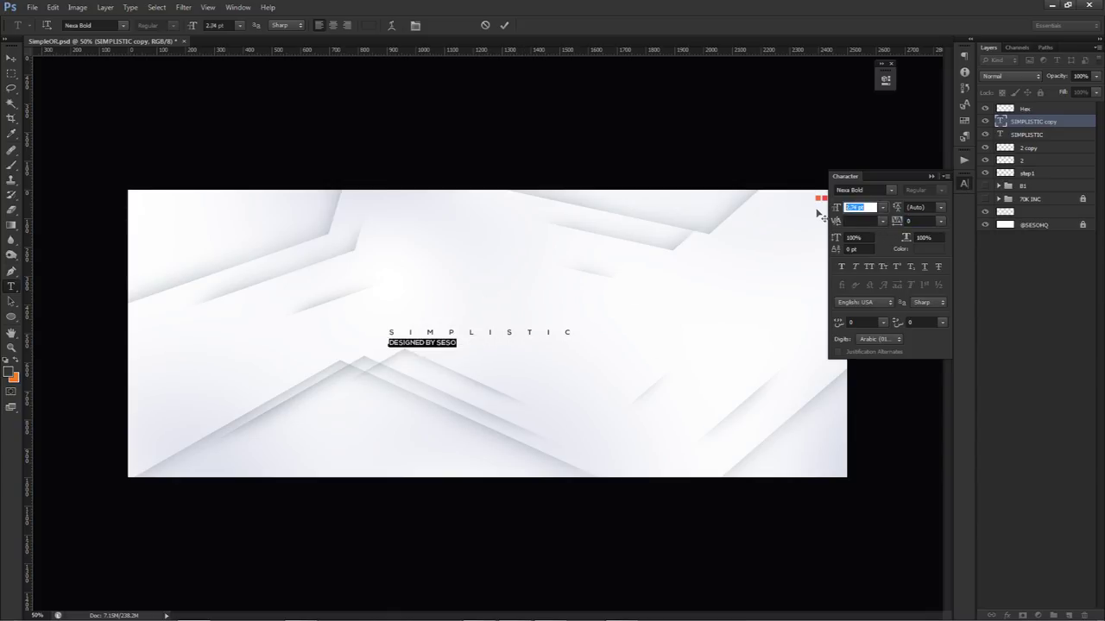
pyautogui.write('2')
pyautogui.press('Return')
pyautogui.click(504, 26)
# Centre the credit line horizontally beneath the SIMPLISTIC title, using the guides for alignment and hiding them again
pyautogui.hotkey('ctrl', ';')
pyautogui.press('v')
pyautogui.moveTo(449, 354); pyautogui.dragTo(522, 356)
pyautogui.hotkey('ctrl', ';')
pyautogui.moveTo(558, 343); pyautogui.dragTo(551, 343)
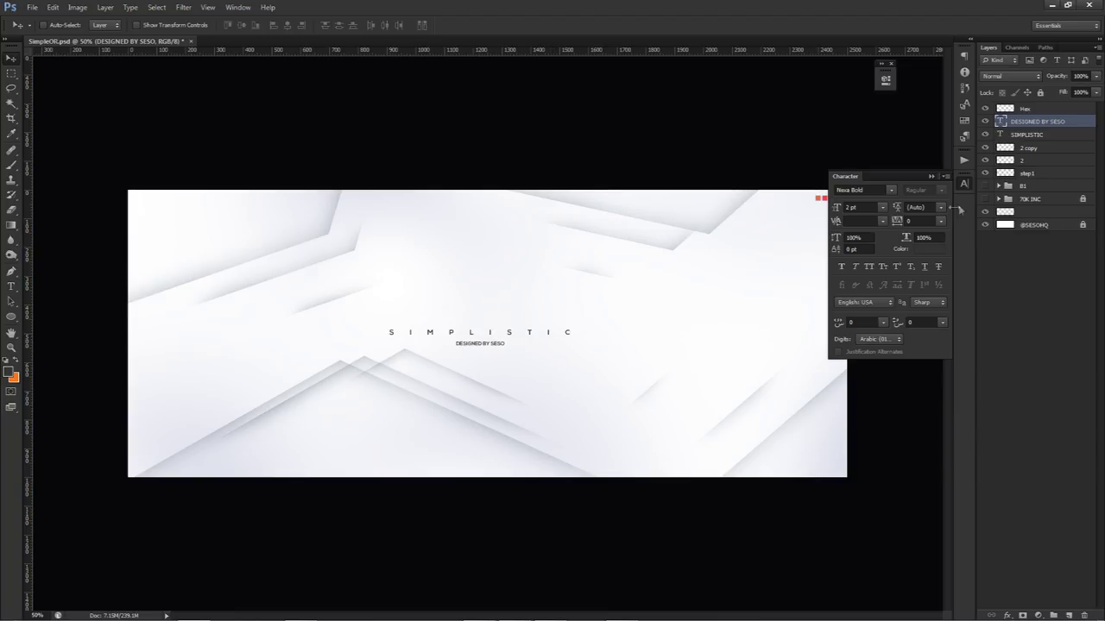
# Change the colour of both text layers to mid grey 707070
pyautogui.keyDown('shift'); pyautogui.click(1027, 134); pyautogui.keyUp('shift')
pyautogui.click(926, 248)
pyautogui.click(622, 369)
pyautogui.moveTo(623, 373); pyautogui.dragTo(622, 356)
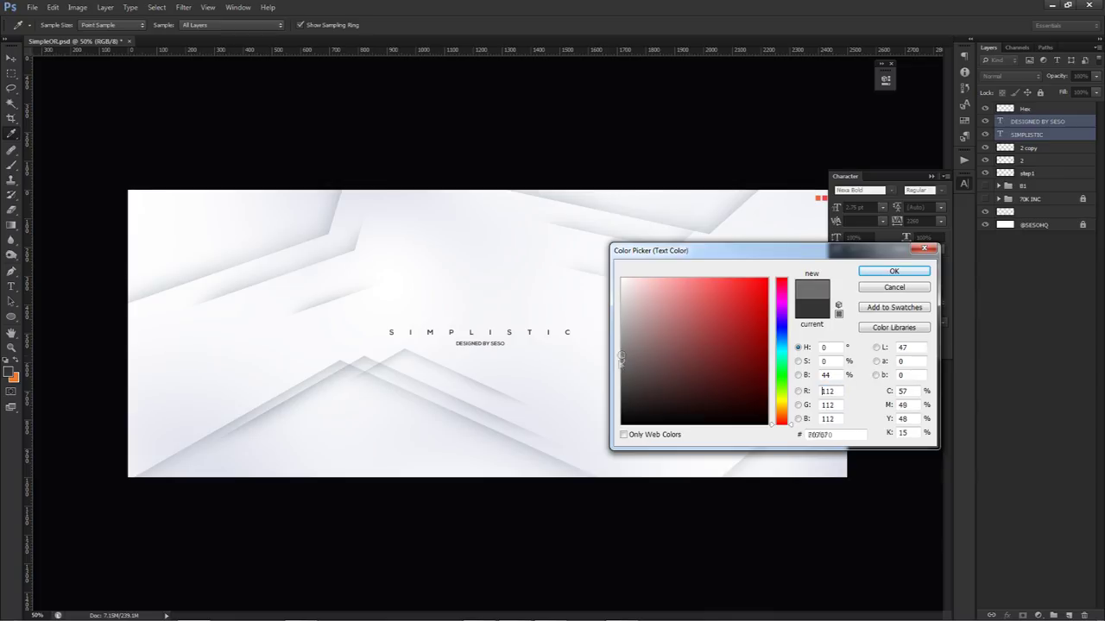
pyautogui.click(895, 271)
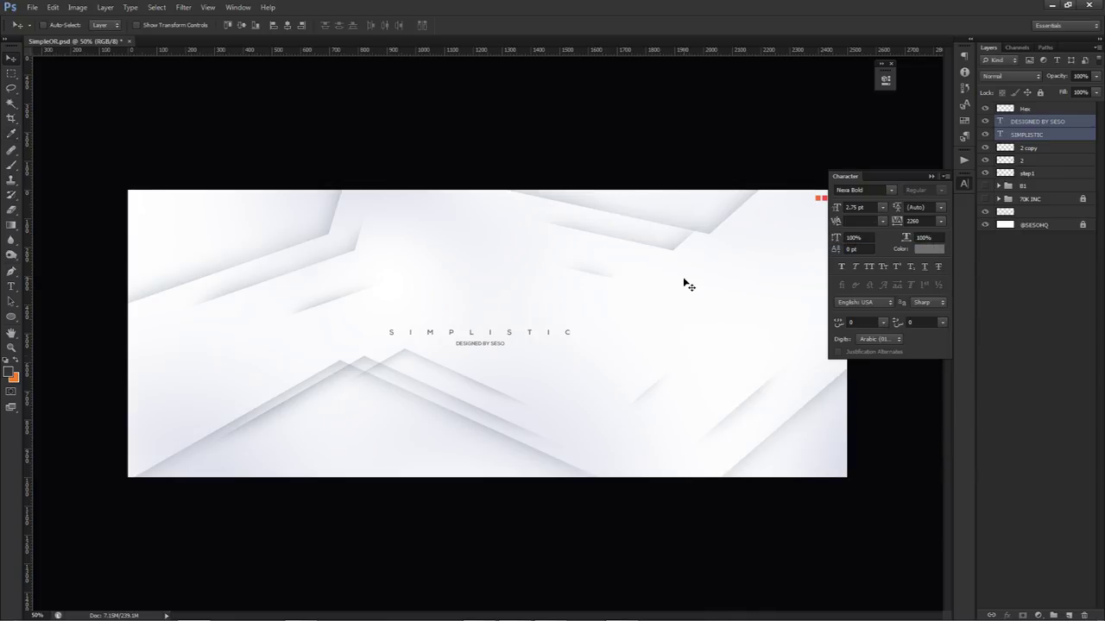
pyautogui.click(965, 185)
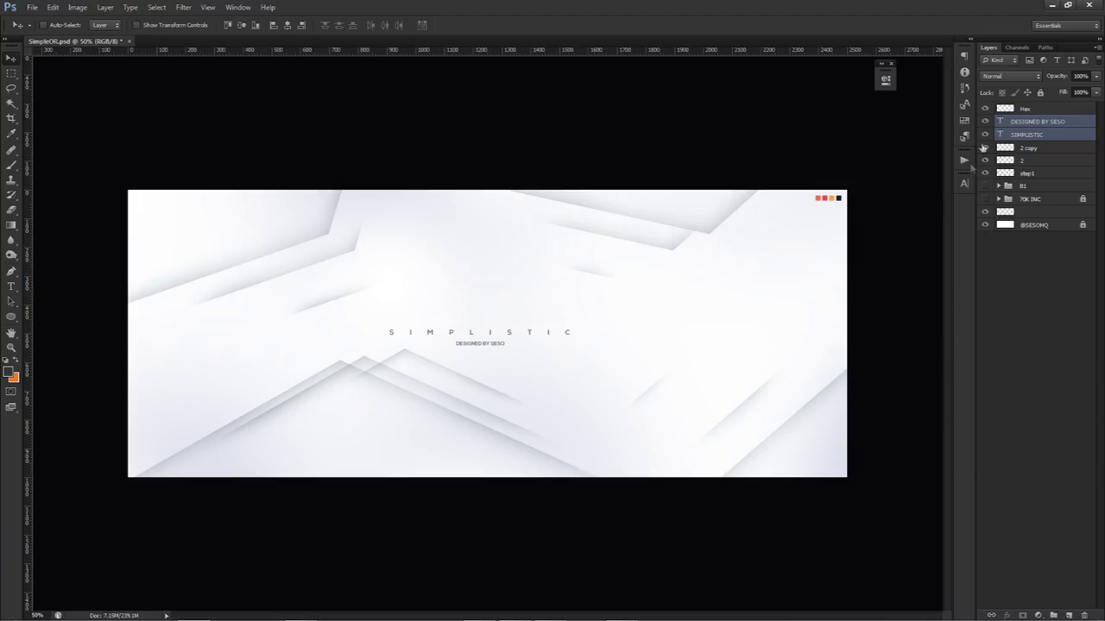
# Add a new empty layer above the credit text layer and switch to the Pen tool
pyautogui.click(1015, 122)
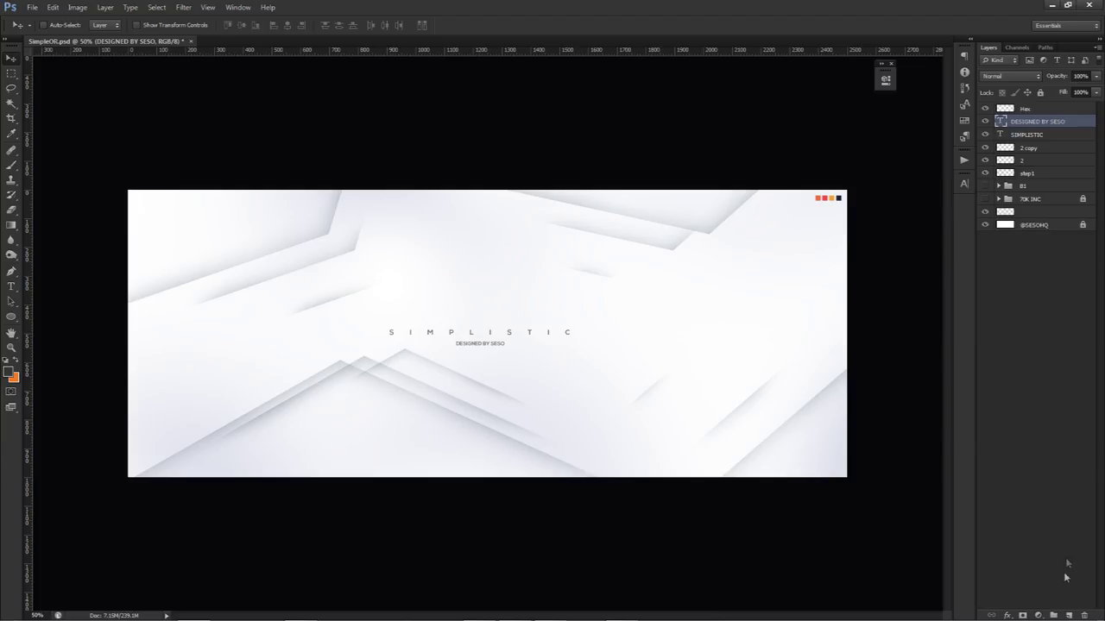
pyautogui.click(1069, 616)
pyautogui.press('p')
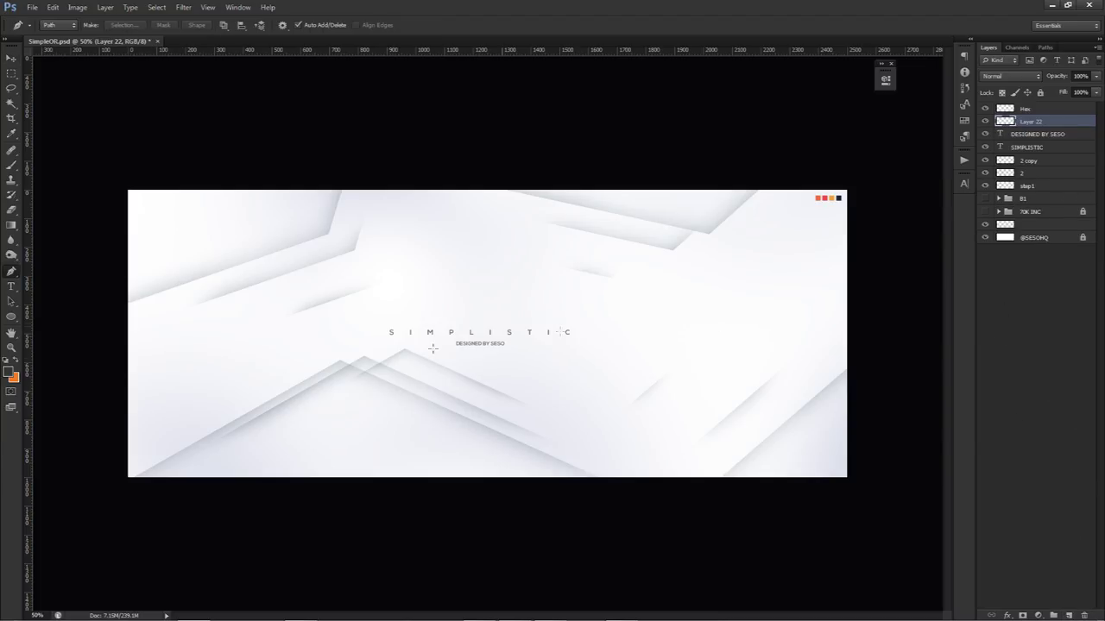
# Draw a closed Pen path along the lower-left shadow edge up to its first peak, closing it outside the canvas's left side
pyautogui.hotkey('ctrl', '+')
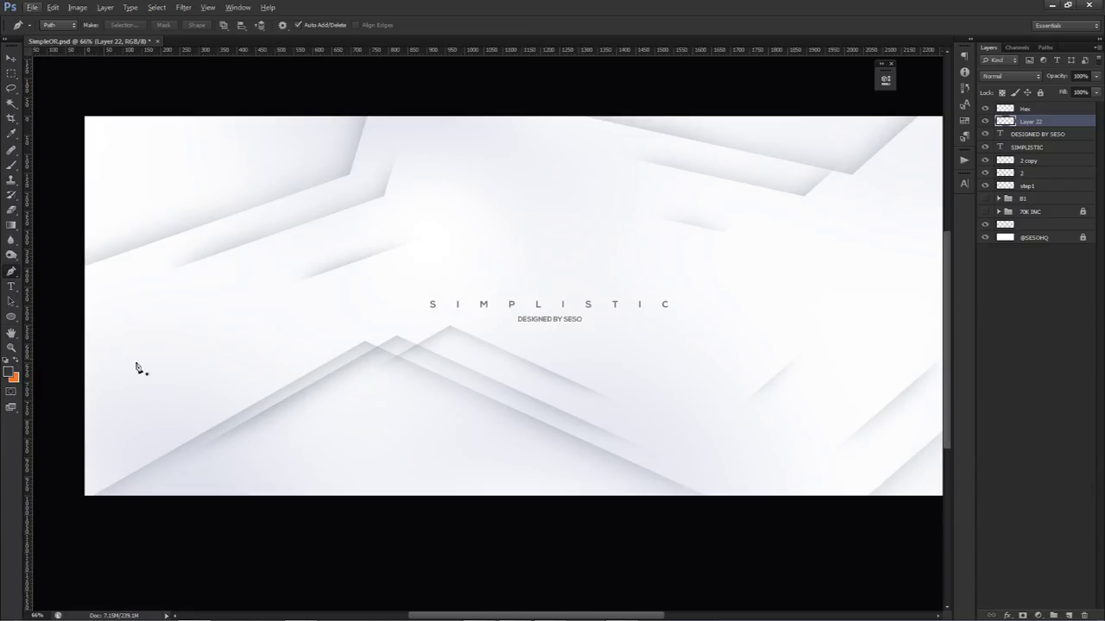
pyautogui.moveTo(799, 211); pyautogui.dragTo(711, 194)
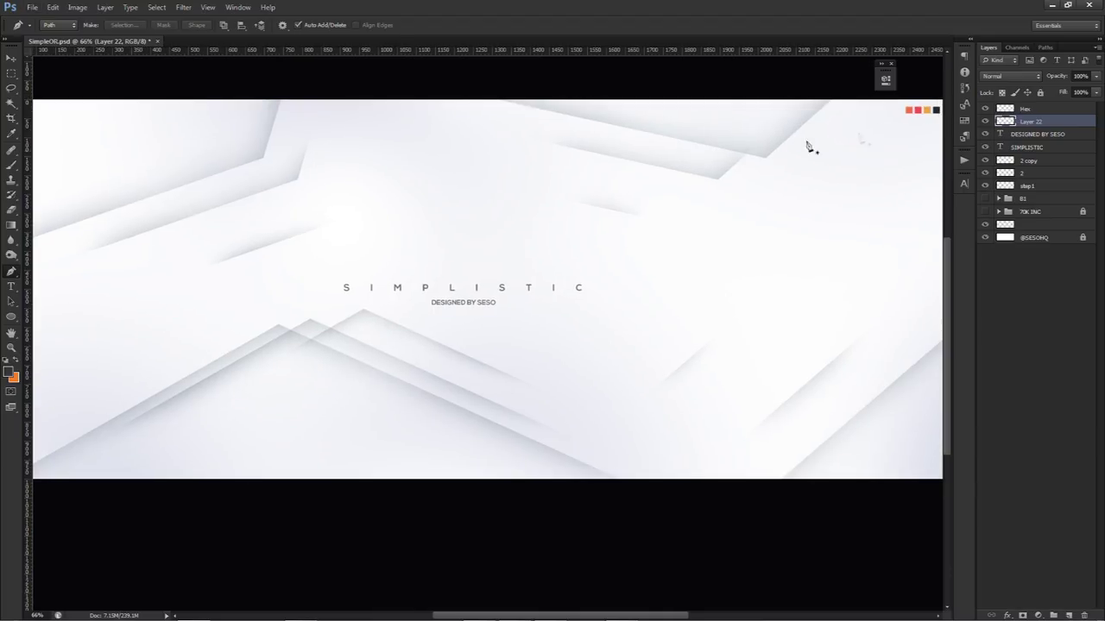
pyautogui.scroll(-2, 806, 143)
pyautogui.hscroll(3, 730, 158)
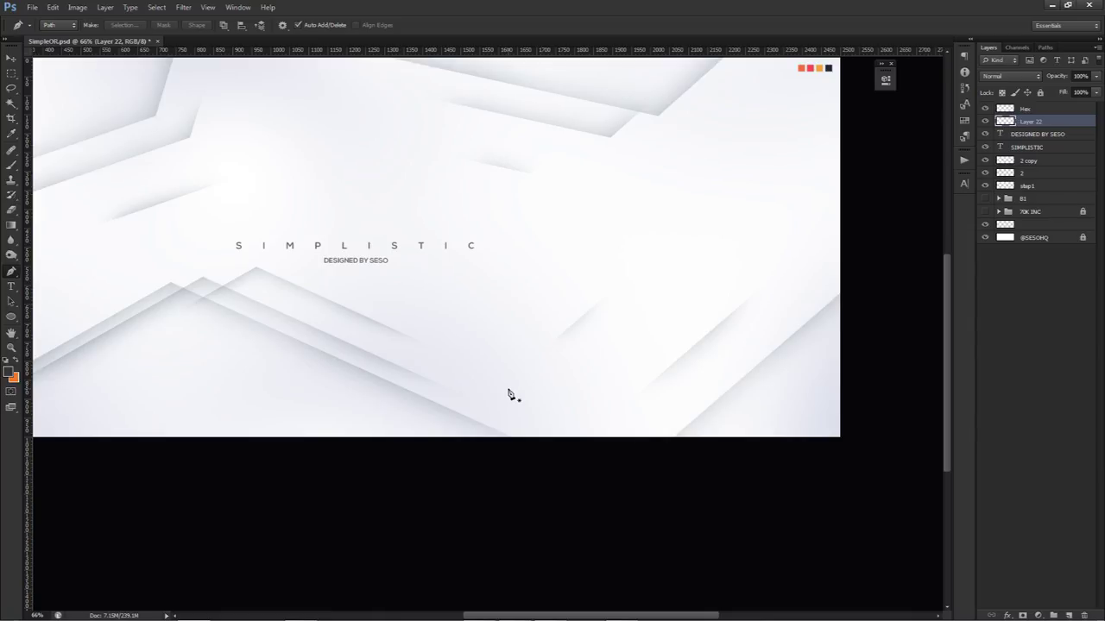
pyautogui.moveTo(226, 287); pyautogui.dragTo(582, 258)
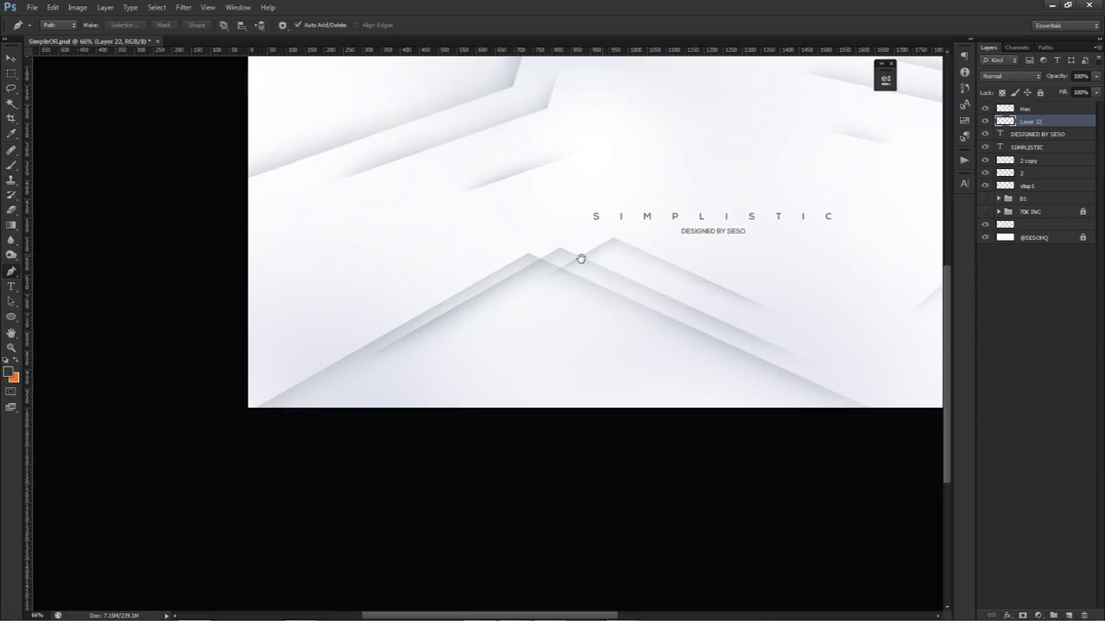
pyautogui.moveTo(227, 400); pyautogui.dragTo(314, 423)
pyautogui.scroll(2, 264, 422)
pyautogui.click(263, 423)
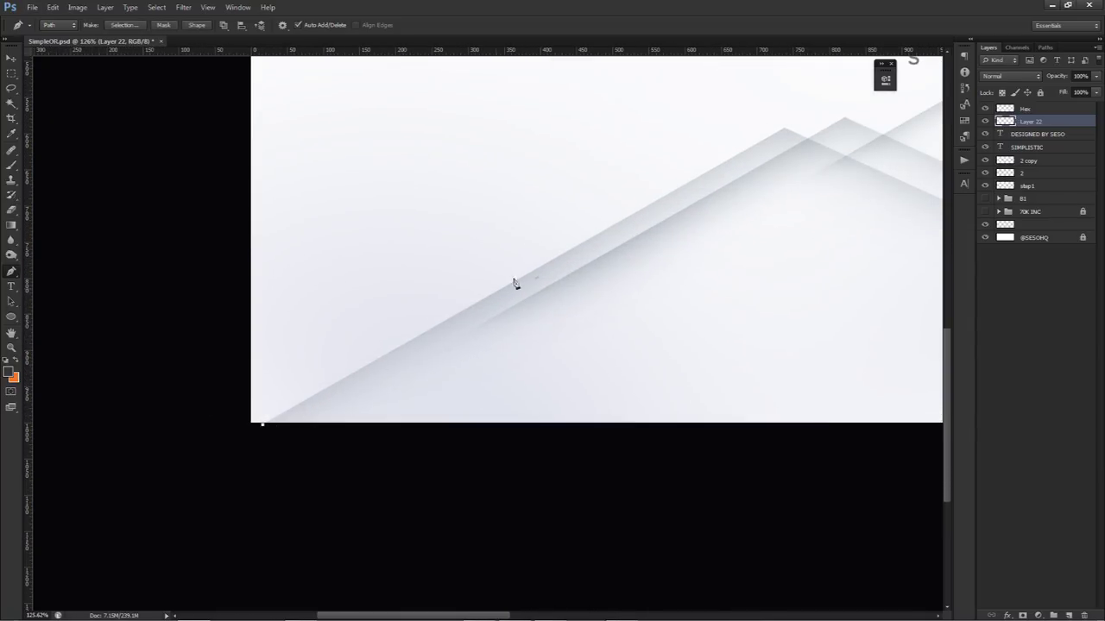
pyautogui.click(784, 129)
pyautogui.click(170, 212)
pyautogui.click(115, 436)
pyautogui.click(240, 457)
pyautogui.click(263, 426)
pyautogui.scroll(-5, 381, 367)
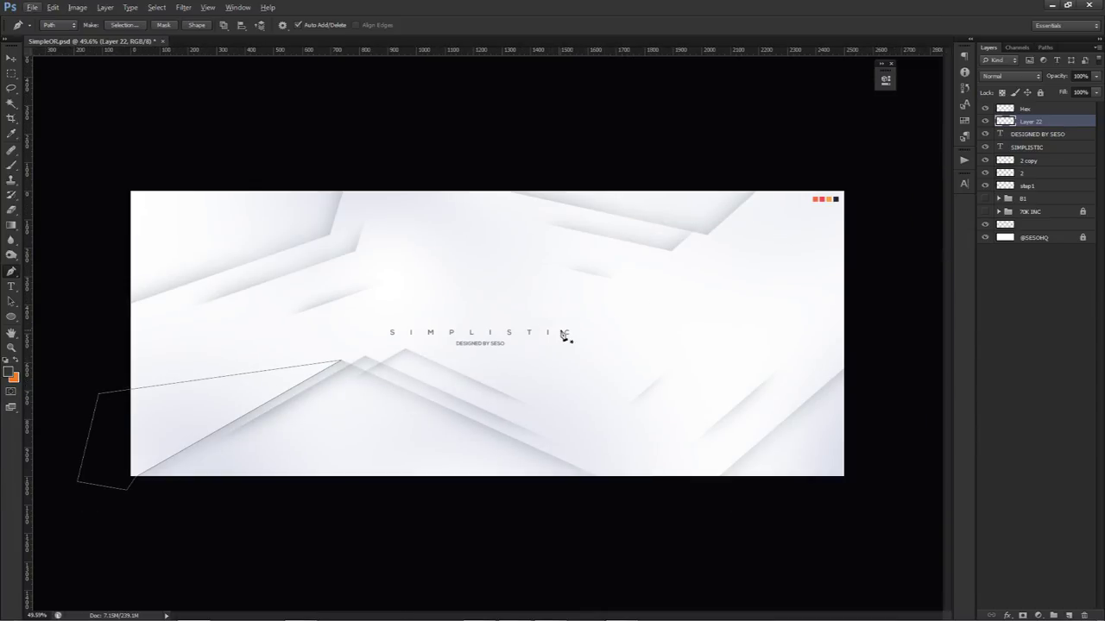
# Fill the path with orange ed6a47, matching the palette swatch in the banner's corner, and delete the path
pyautogui.rightClick(645, 291)
pyautogui.click(678, 347)
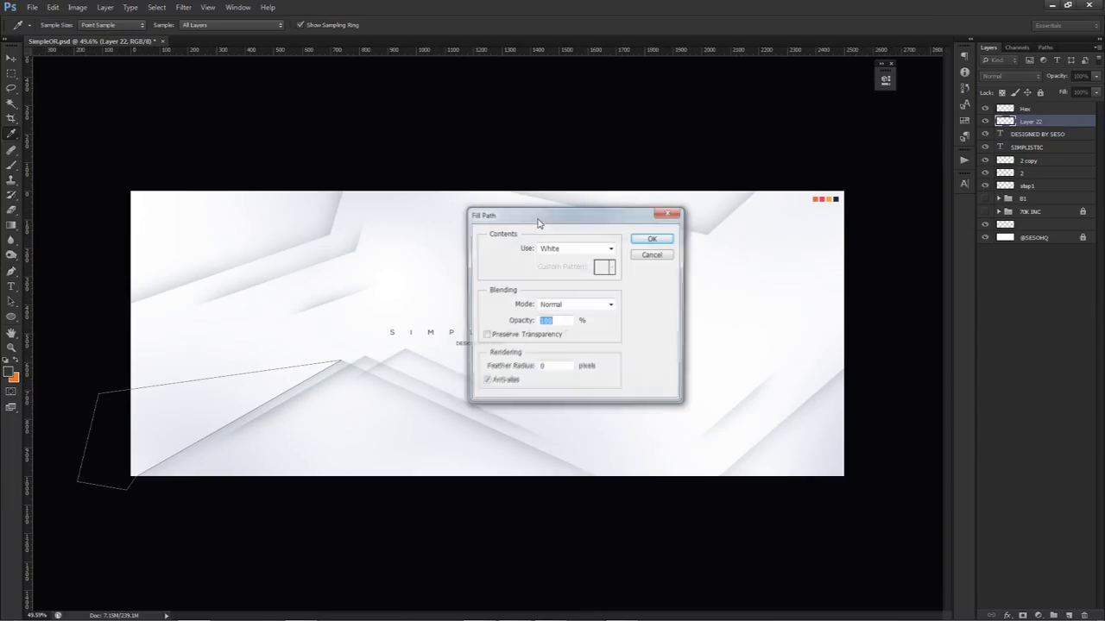
pyautogui.click(583, 250)
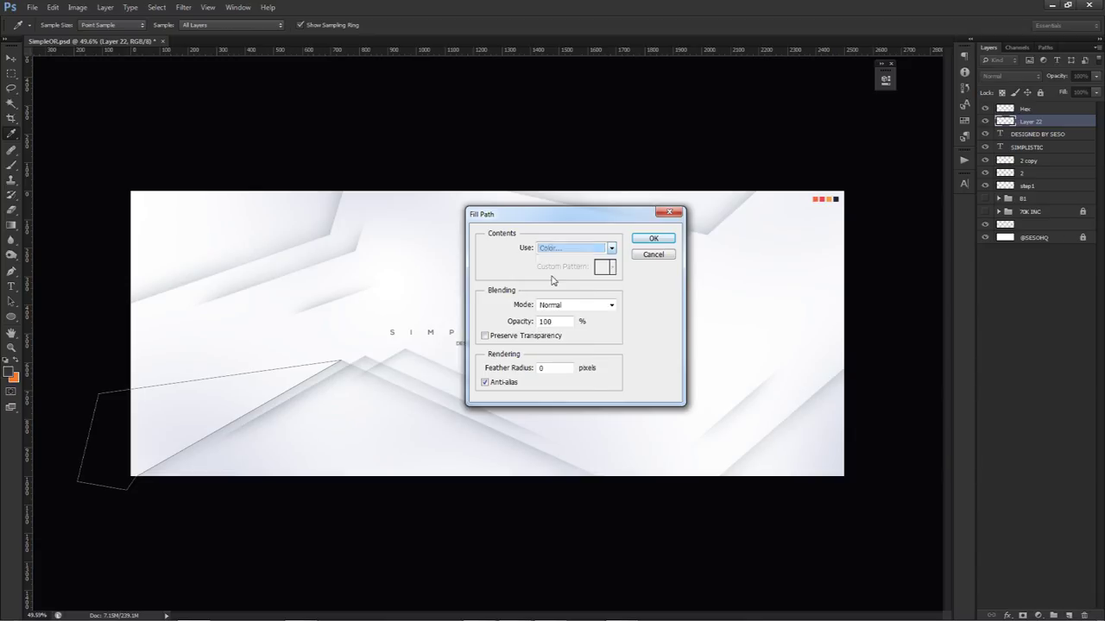
pyautogui.click(553, 279)
pyautogui.click(820, 200)
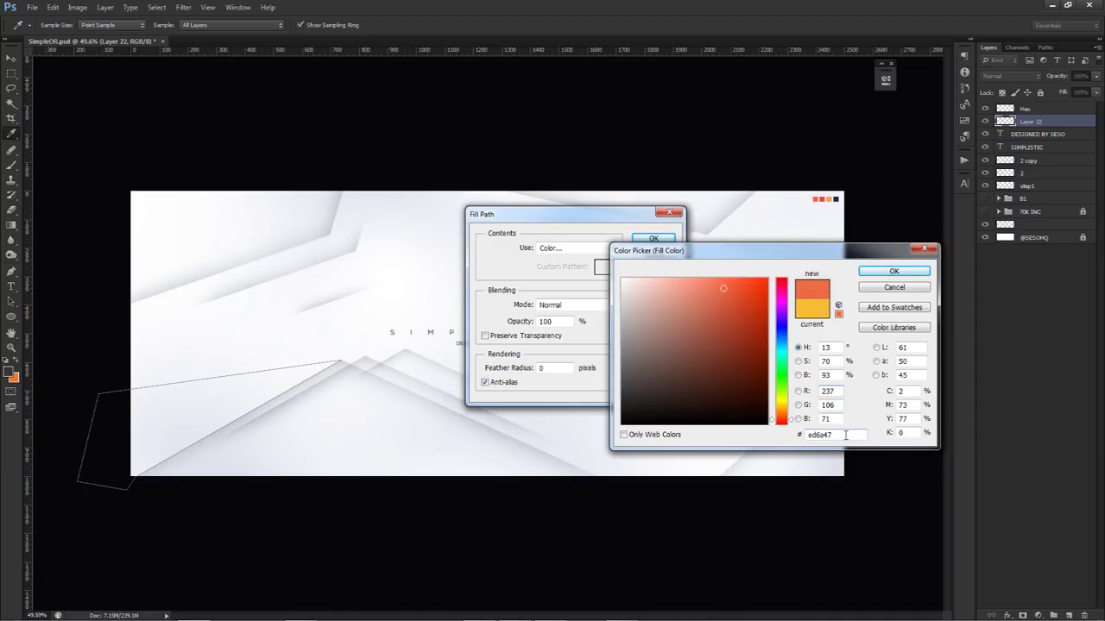
pyautogui.click(896, 272)
pyautogui.click(655, 239)
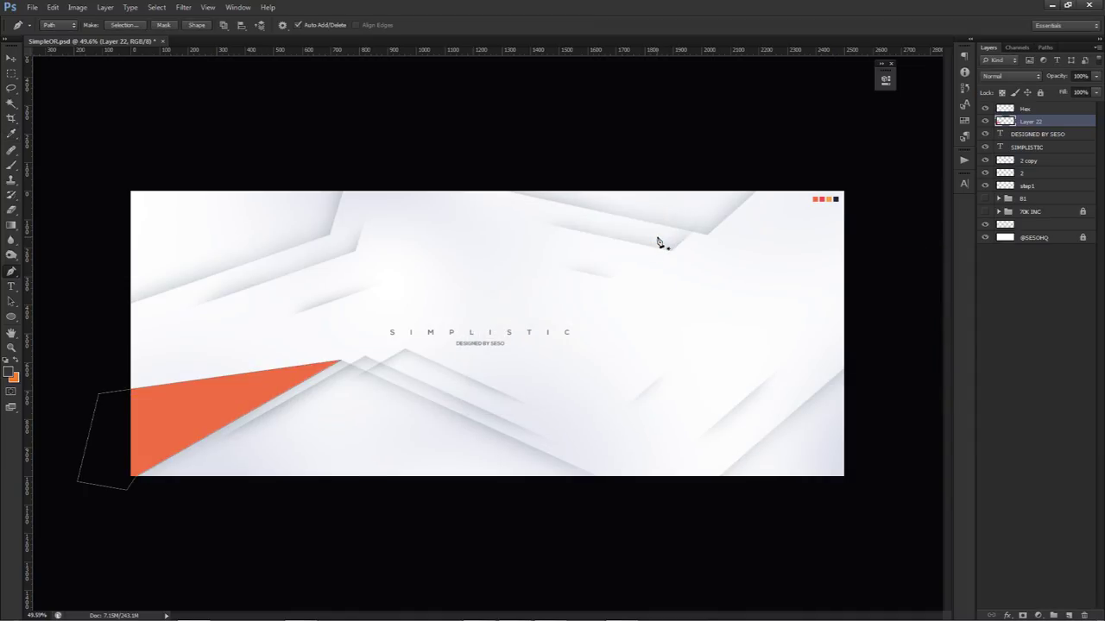
pyautogui.rightClick(657, 241)
pyautogui.click(690, 260)
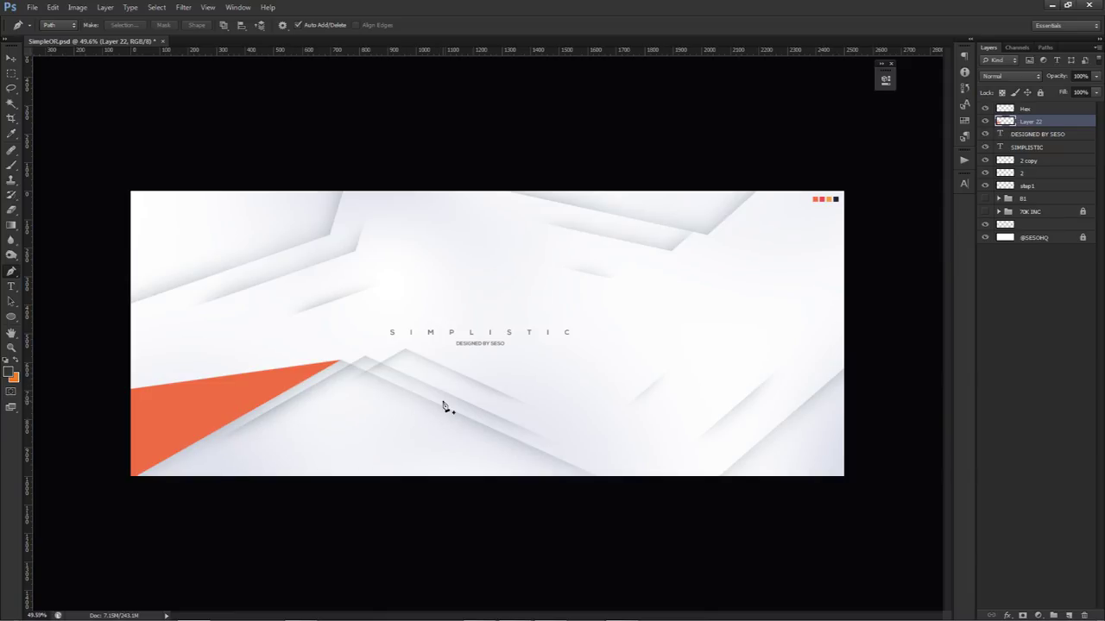
# Add another new layer above the orange shape and clip it to that shape's layer
pyautogui.click(1070, 615)
pyautogui.rightClick(1043, 122)
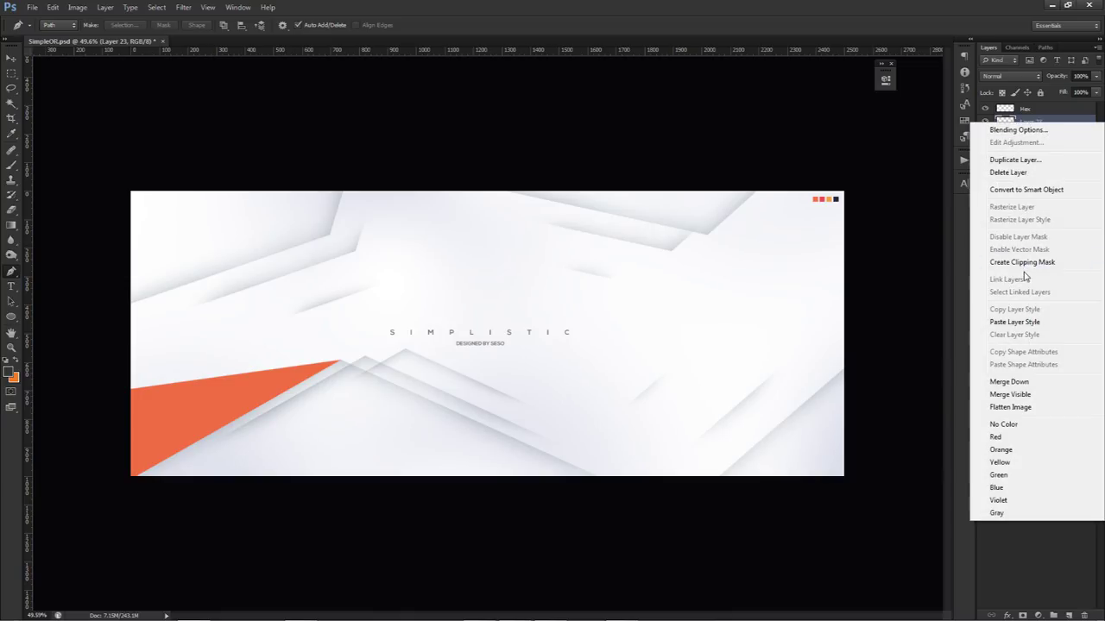
pyautogui.click(1008, 261)
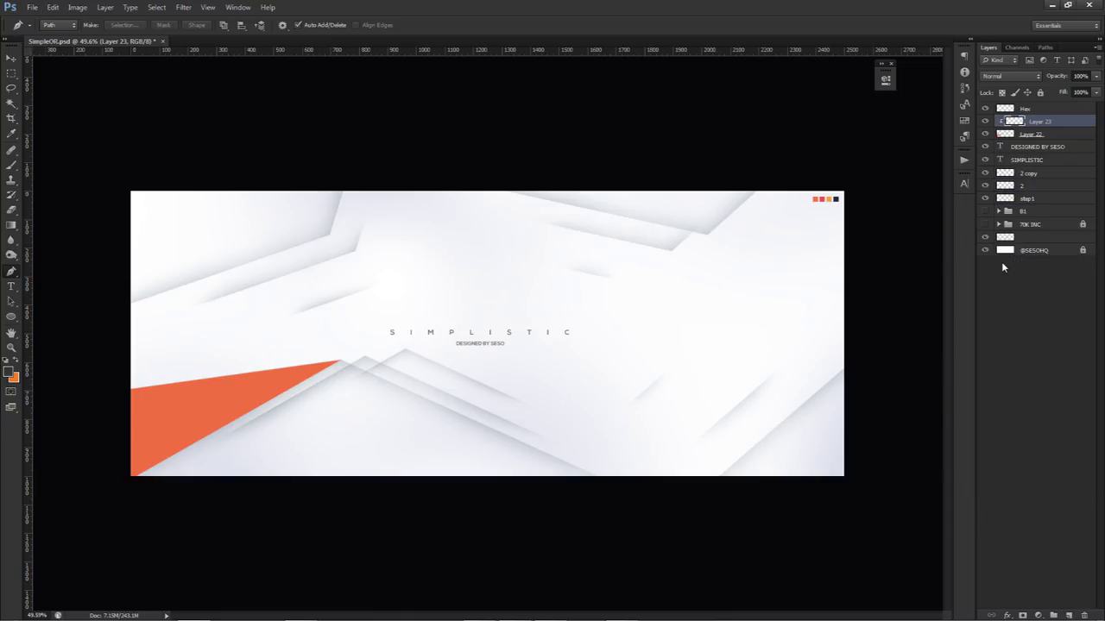
pyautogui.click(1021, 137)
pyautogui.click(985, 135)
pyautogui.click(986, 135)
pyautogui.click(1019, 123)
# Draw a closed Pen path covering the upper half of the orange shape, running from its tip to outside the canvas's left side
pyautogui.scroll(3, 118, 444)
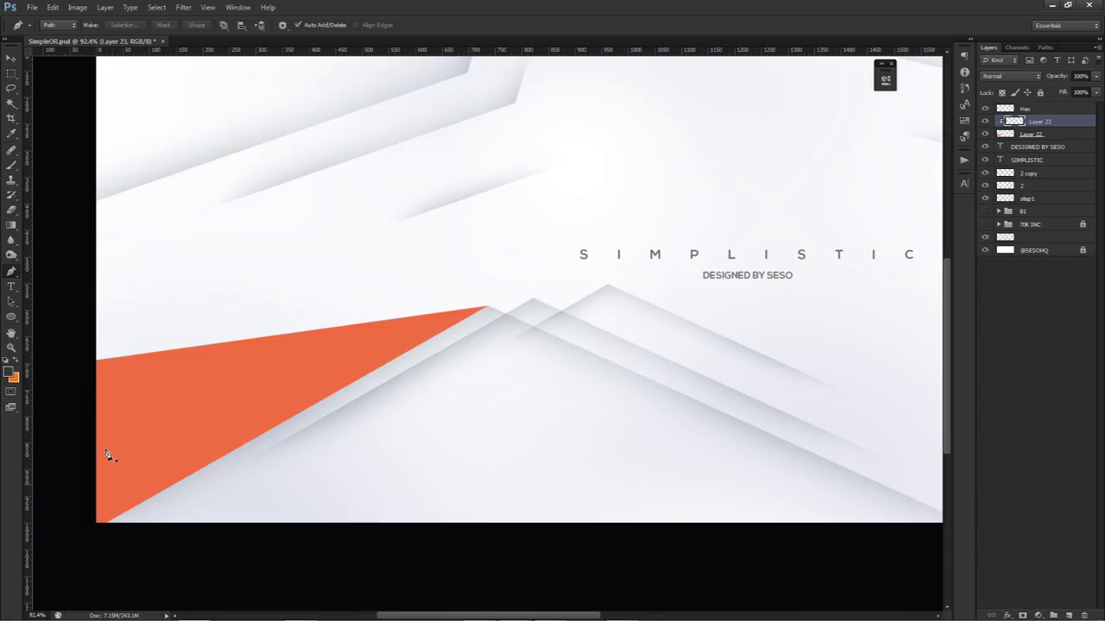
pyautogui.click(57, 460)
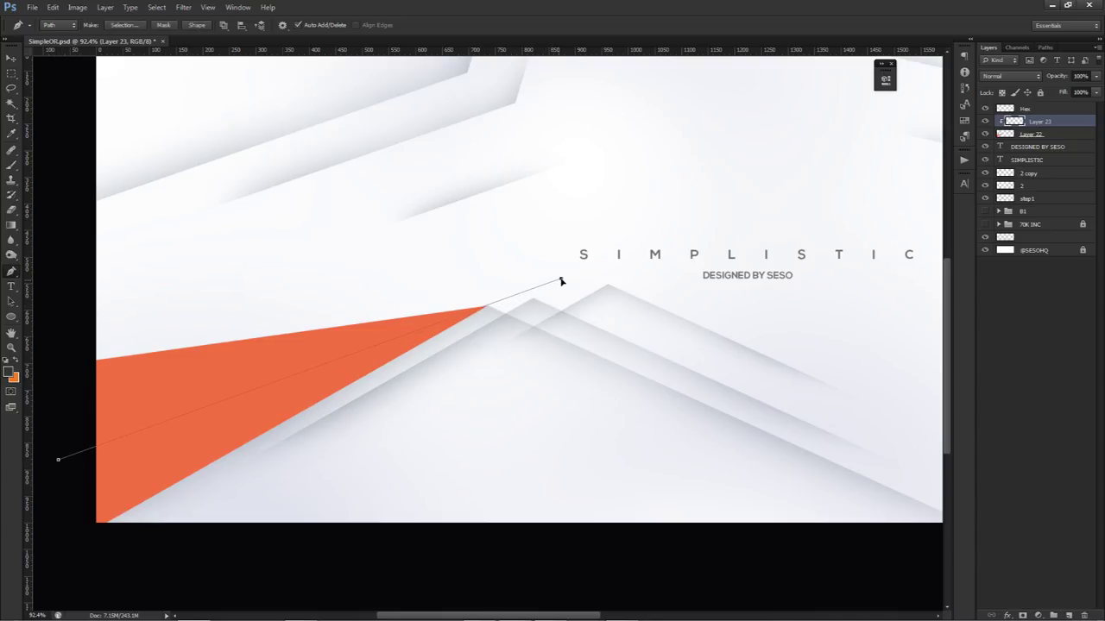
pyautogui.click(265, 161)
pyautogui.click(168, 164)
pyautogui.moveTo(92, 182); pyautogui.dragTo(76, 189)
pyautogui.moveTo(59, 228); pyautogui.dragTo(54, 254)
pyautogui.moveTo(49, 332); pyautogui.dragTo(48, 362)
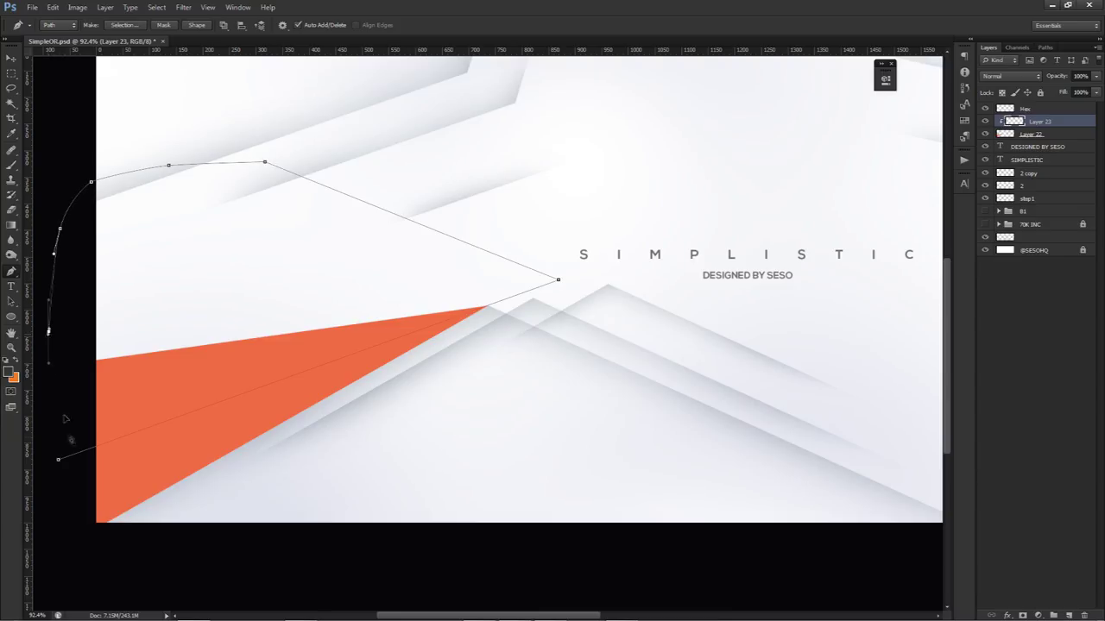
pyautogui.click(58, 459)
# Fill the path with white on the clipped layer and delete the path
pyautogui.rightClick(697, 210)
pyautogui.click(731, 277)
pyautogui.click(570, 248)
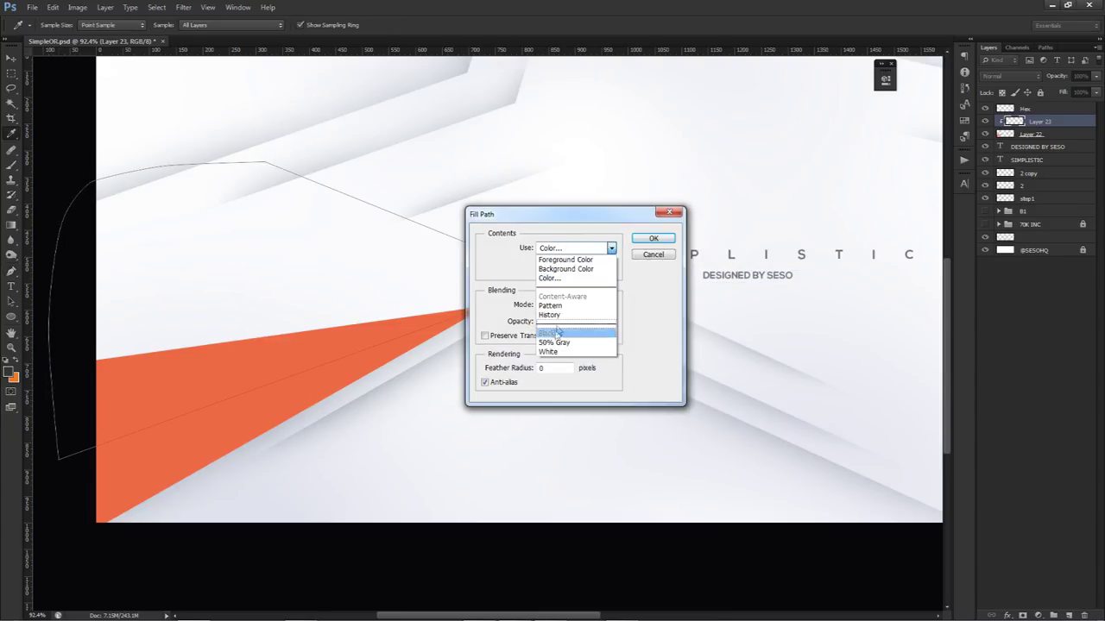
pyautogui.click(550, 354)
pyautogui.click(653, 239)
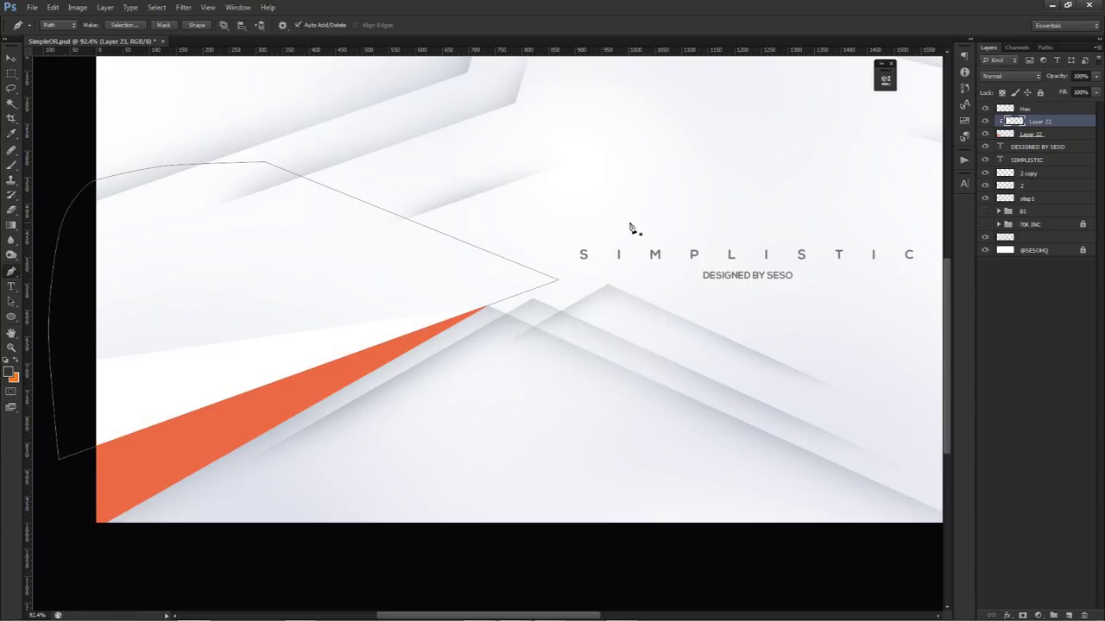
pyautogui.rightClick(633, 227)
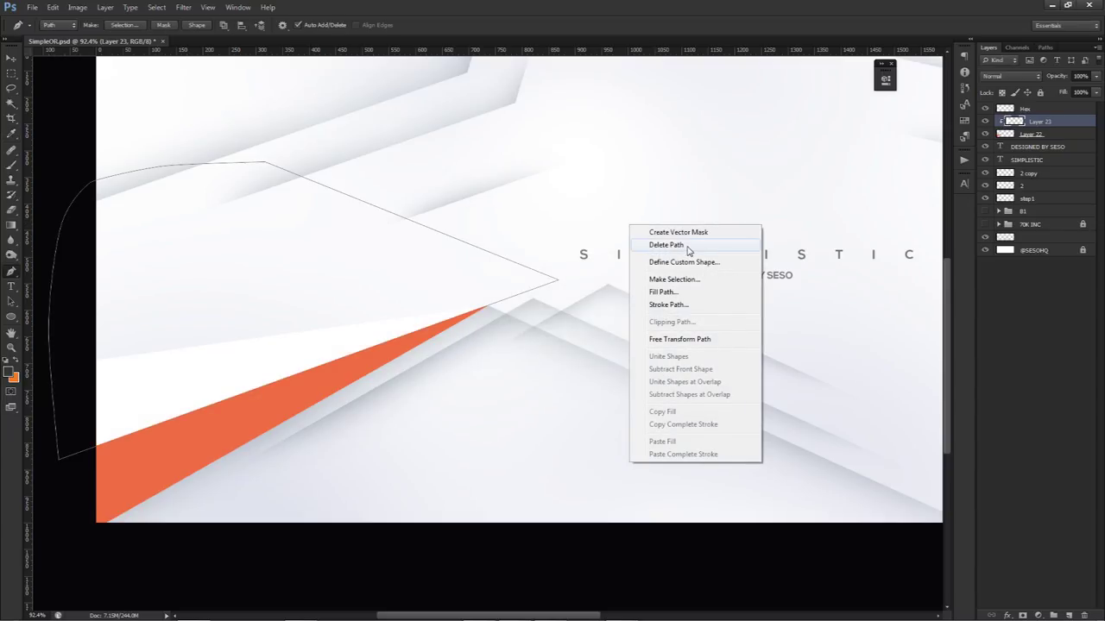
pyautogui.click(666, 246)
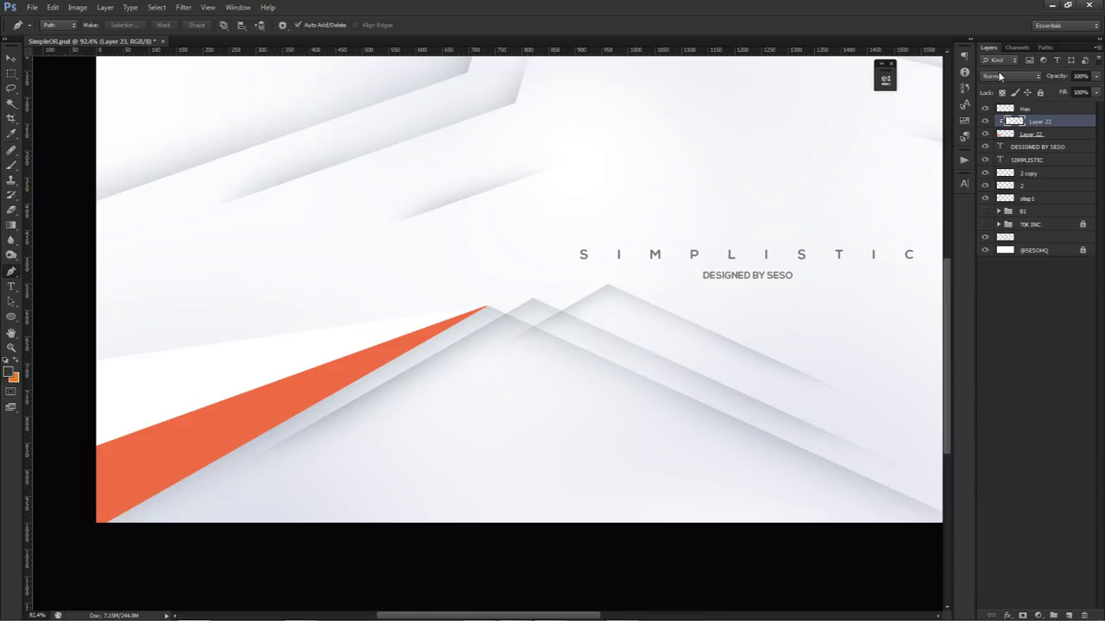
# Set the white highlight layer on the orange shape to Overlay blending at 19% opacity
pyautogui.click(996, 74)
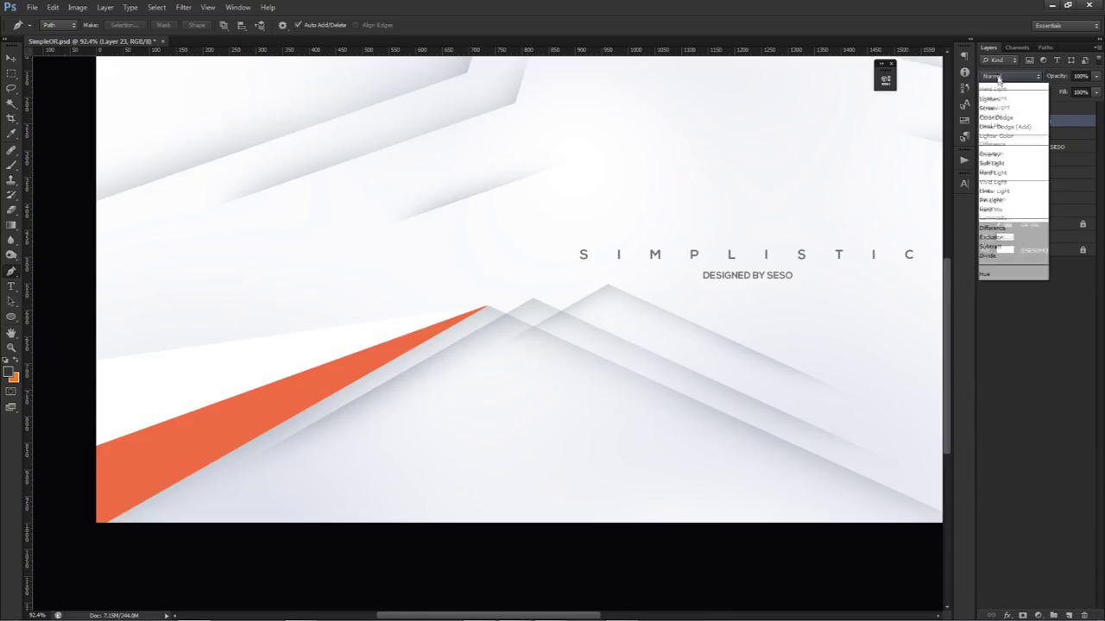
pyautogui.click(998, 226)
pyautogui.click(1093, 77)
pyautogui.moveTo(1092, 90); pyautogui.dragTo(1059, 90)
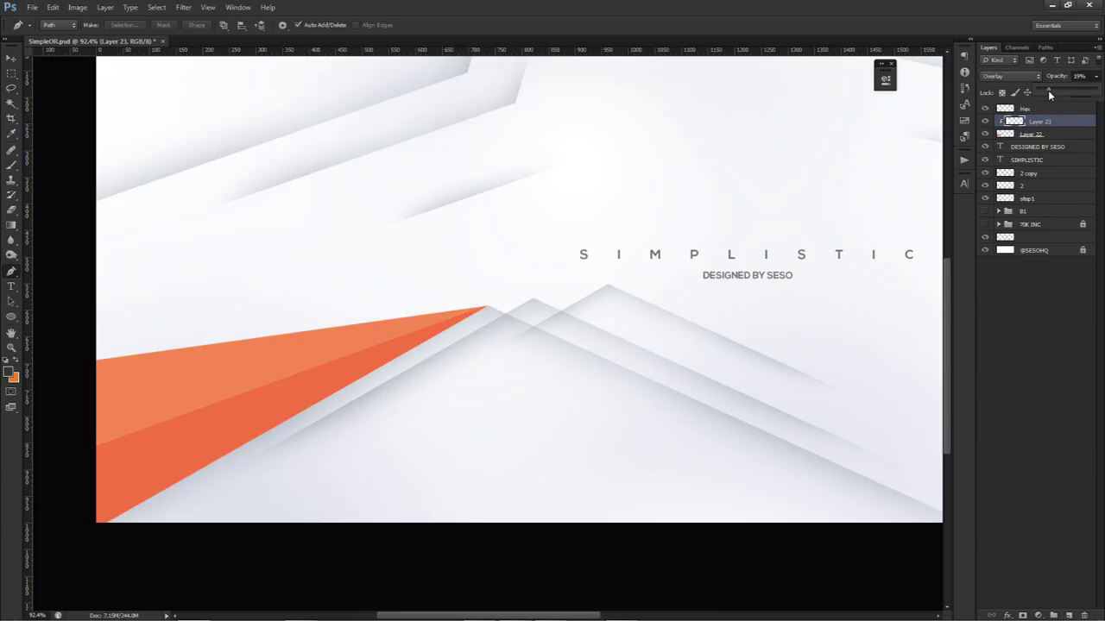
pyautogui.press('v')
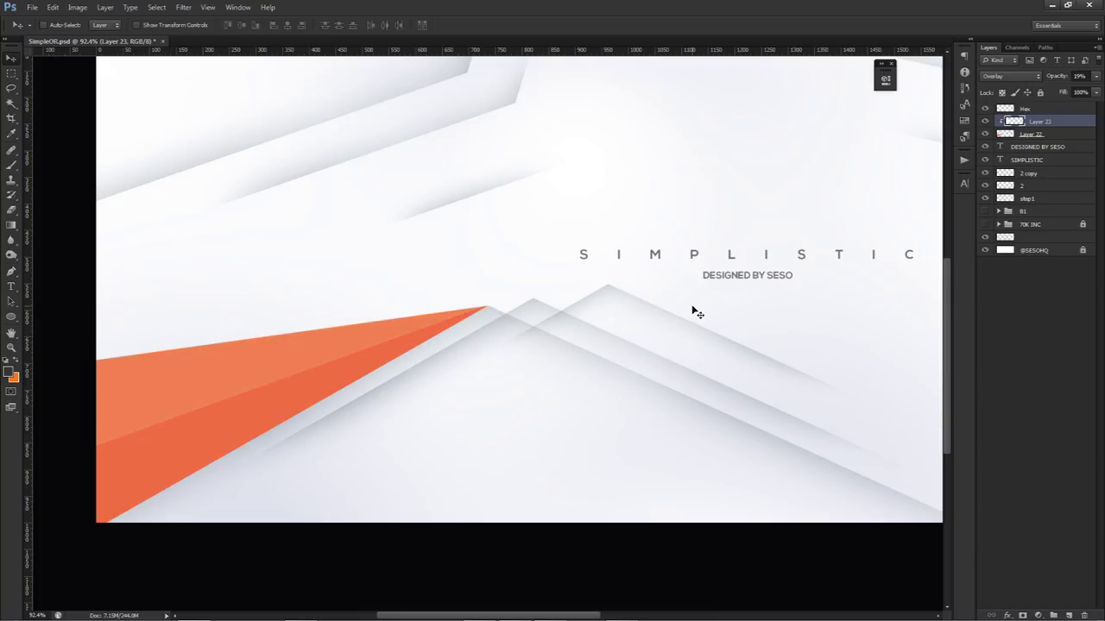
pyautogui.hotkey('ctrl', '0')
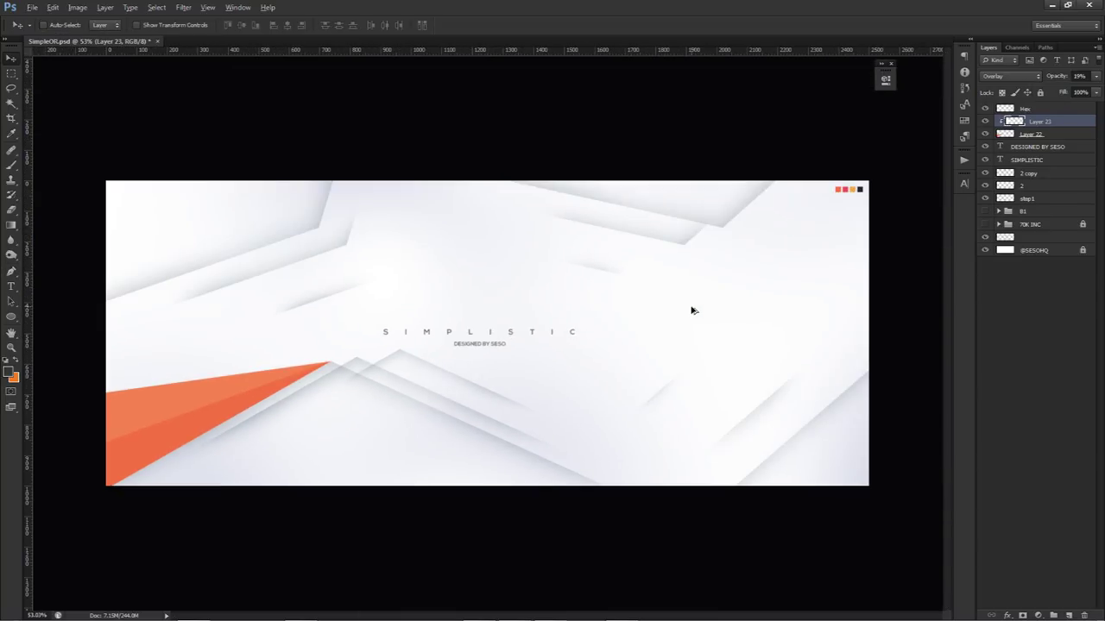
# Add a new layer and draw a closed Pen path along the upper-right shadow edge, extending it beyond the canvas corner
pyautogui.press('alt')
pyautogui.click(1069, 615)
pyautogui.press('p')
pyautogui.scroll(6, 734, 234)
pyautogui.moveTo(740, 234); pyautogui.dragTo(613, 263)
pyautogui.click(596, 249)
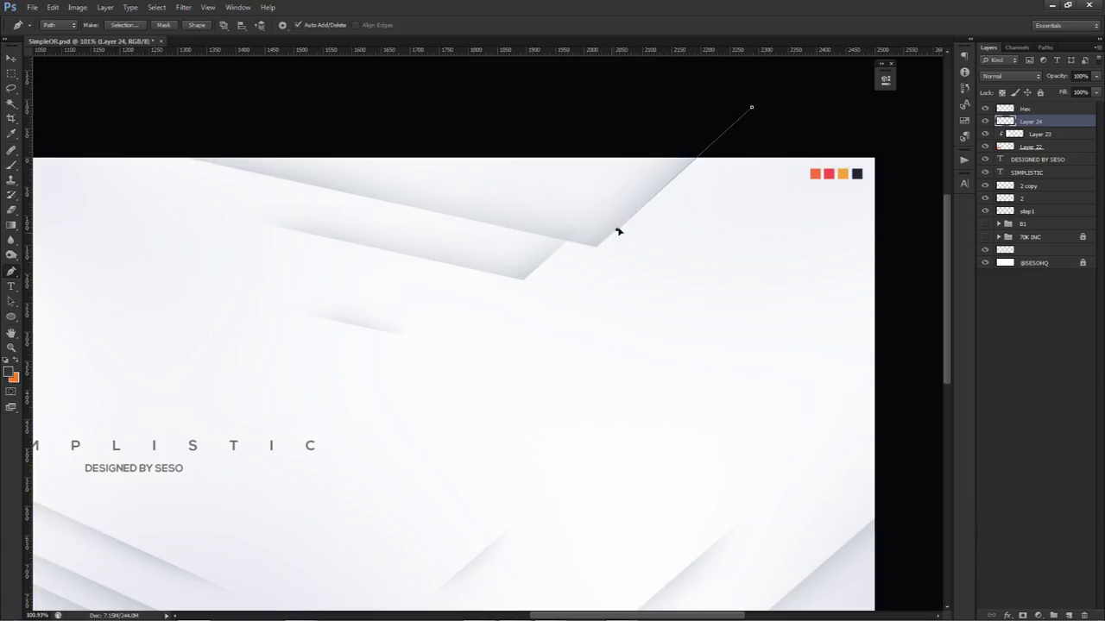
pyautogui.click(880, 131)
pyautogui.click(616, 229)
pyautogui.moveTo(881, 133); pyautogui.dragTo(943, 141)
# Fill the path with red eb4453, sampled from the palette swatch in the banner's corner, and delete the path
pyautogui.rightClick(803, 227)
pyautogui.click(834, 278)
pyautogui.click(604, 248)
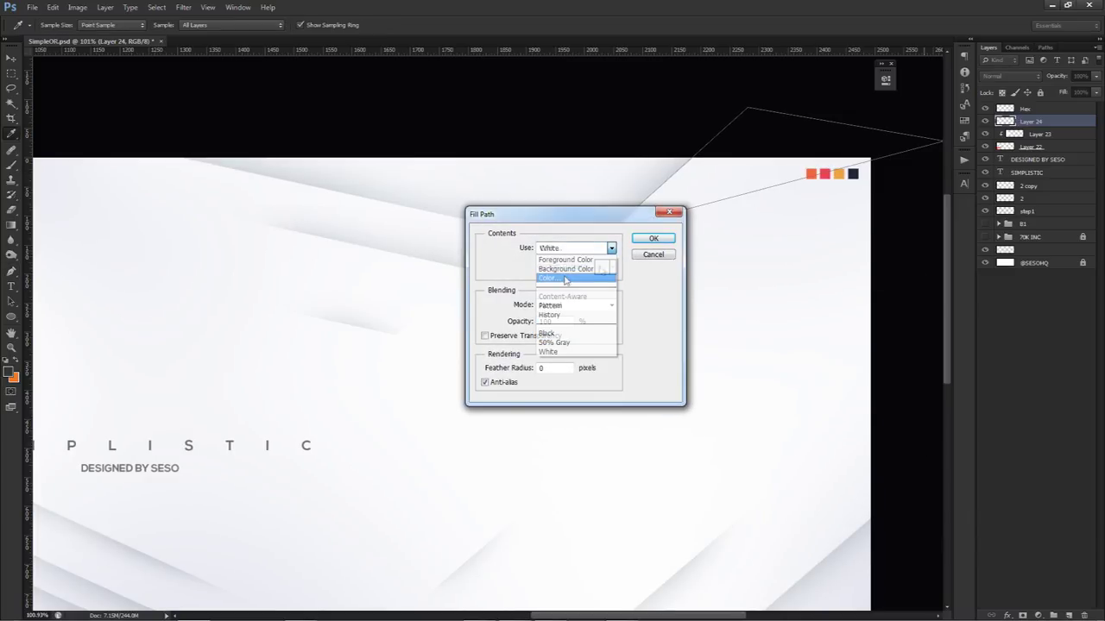
pyautogui.click(565, 279)
pyautogui.click(827, 172)
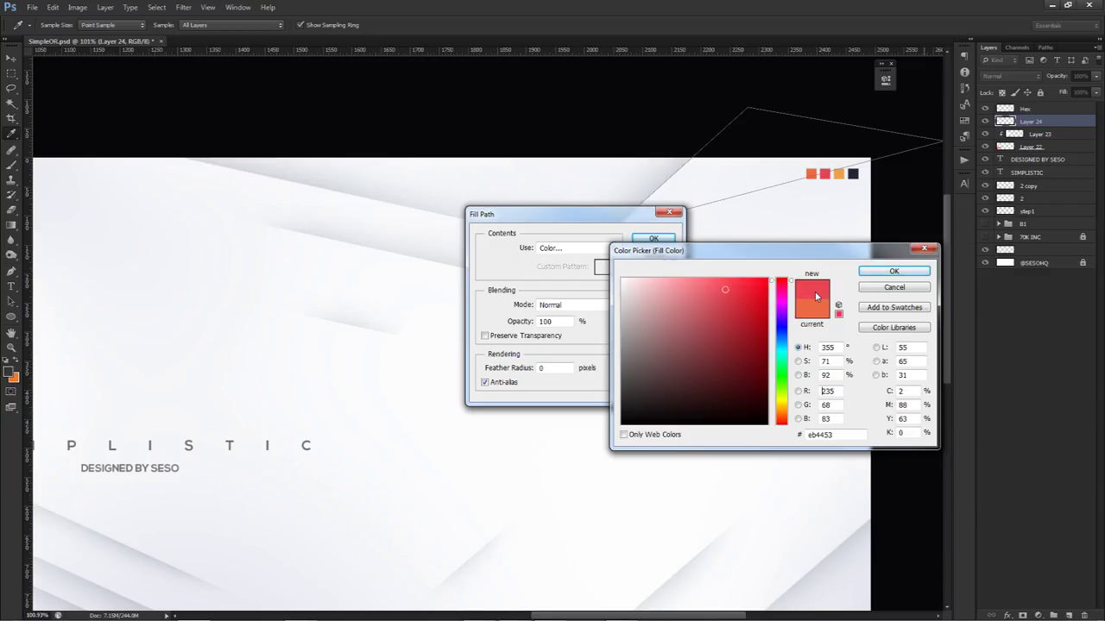
pyautogui.click(894, 273)
pyautogui.click(653, 238)
pyautogui.rightClick(733, 235)
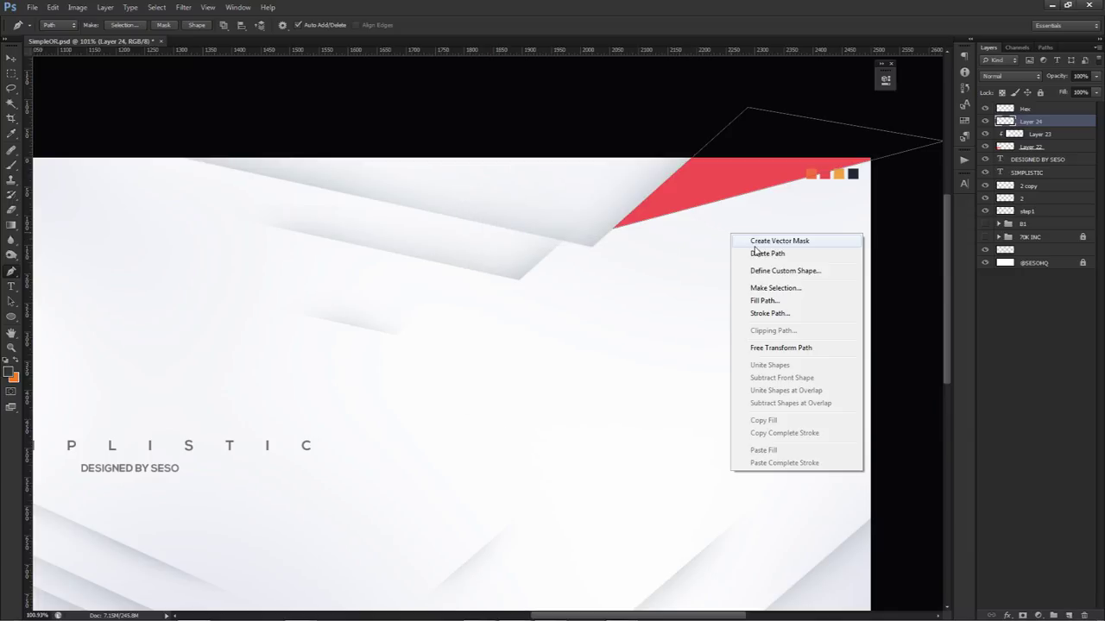
pyautogui.click(764, 254)
# Add a new layer above the red shape and clip it to that shape's layer
pyautogui.click(1070, 615)
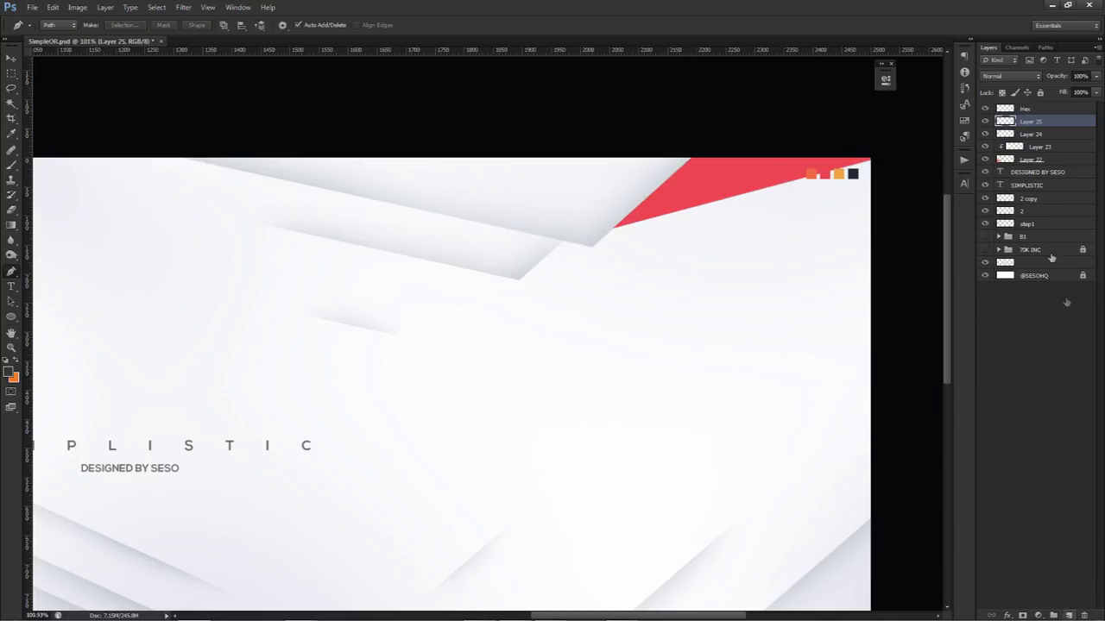
pyautogui.rightClick(1040, 123)
pyautogui.click(1020, 261)
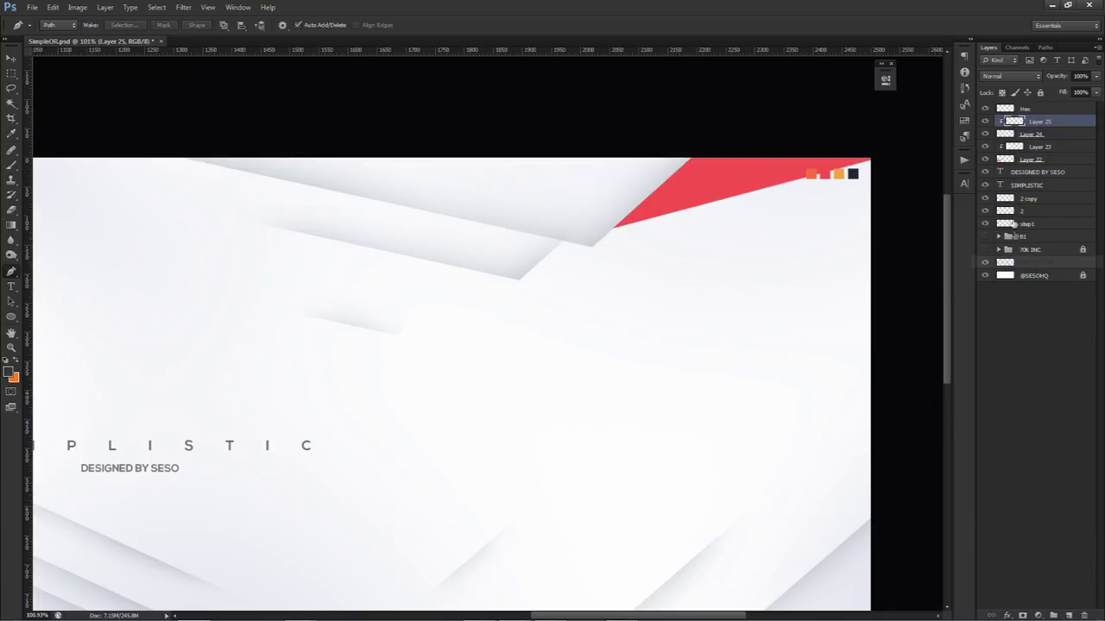
# Draw a Pen path from the red shape's tip around its upper-left part, curving above the canvas
pyautogui.click(612, 229)
pyautogui.click(820, 125)
pyautogui.click(765, 104)
pyautogui.click(637, 111)
pyautogui.moveTo(574, 156); pyautogui.dragTo(572, 184)
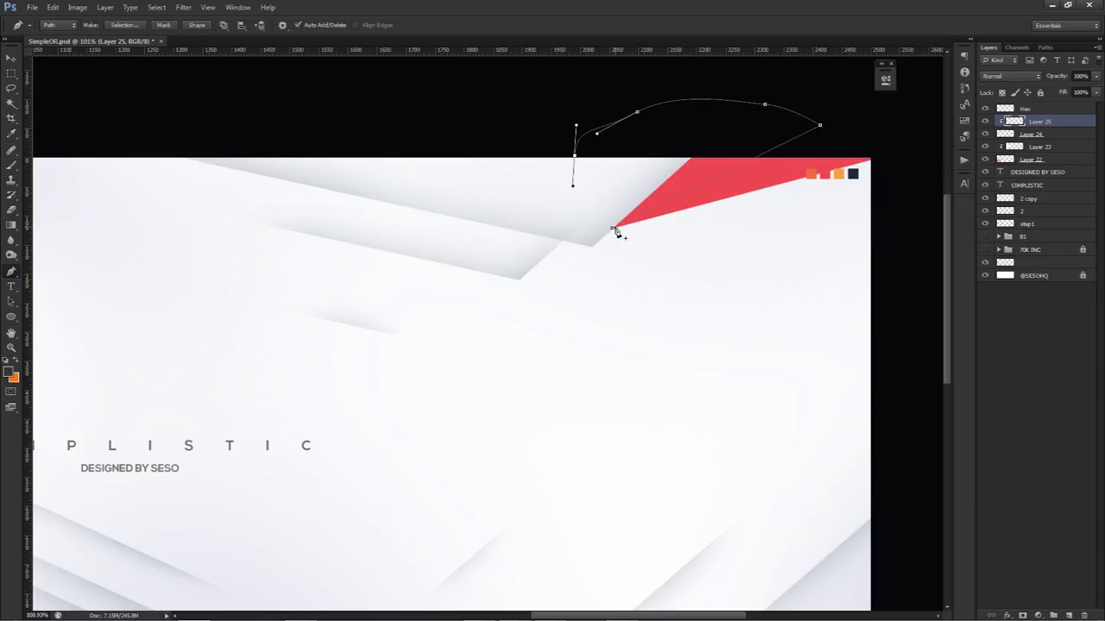
# Fill the path over the red shape with white and delete the path
pyautogui.rightClick(662, 230)
pyautogui.click(682, 293)
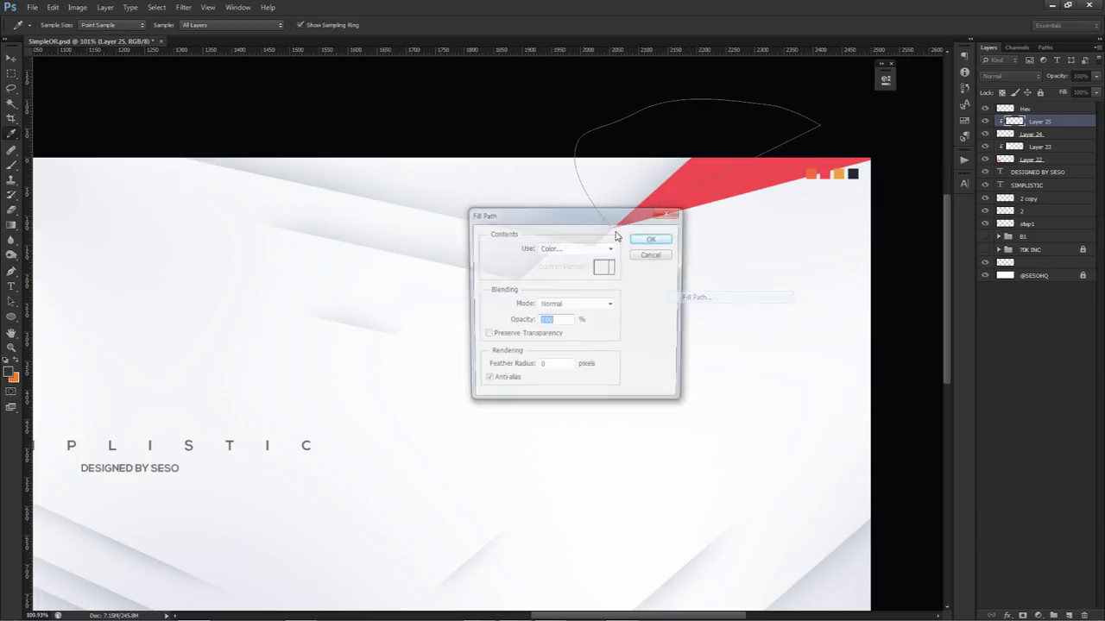
pyautogui.click(604, 248)
pyautogui.click(549, 352)
pyautogui.click(653, 238)
pyautogui.rightClick(649, 238)
pyautogui.click(682, 256)
# Set the white highlight layer on the red shape to Overlay blending at 25% opacity
pyautogui.click(1015, 77)
pyautogui.click(1001, 225)
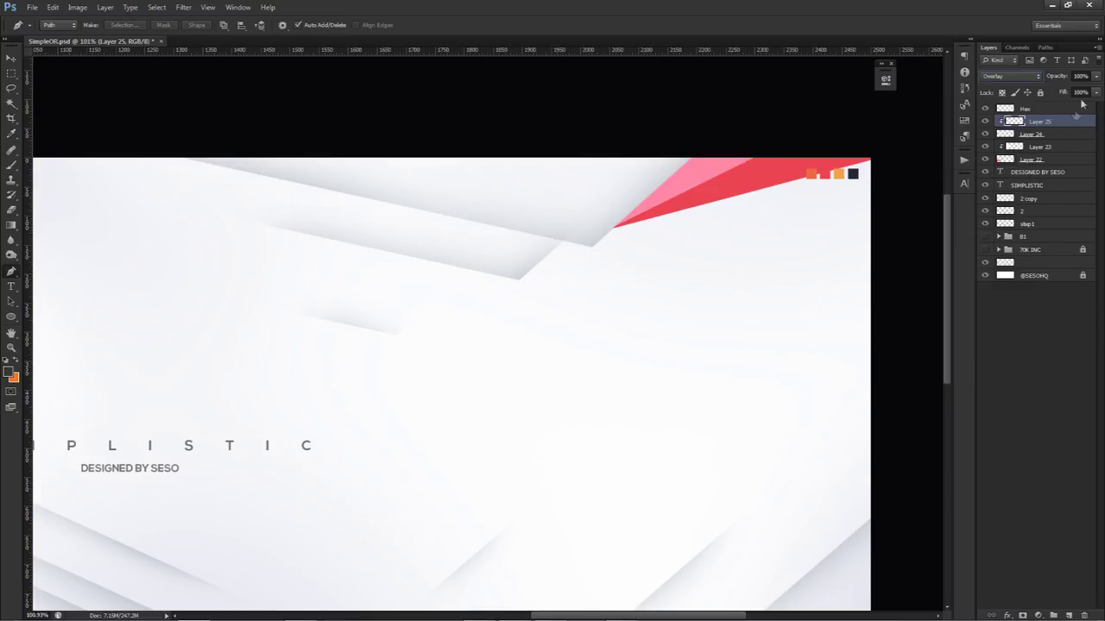
pyautogui.moveTo(1075, 90); pyautogui.dragTo(1051, 90)
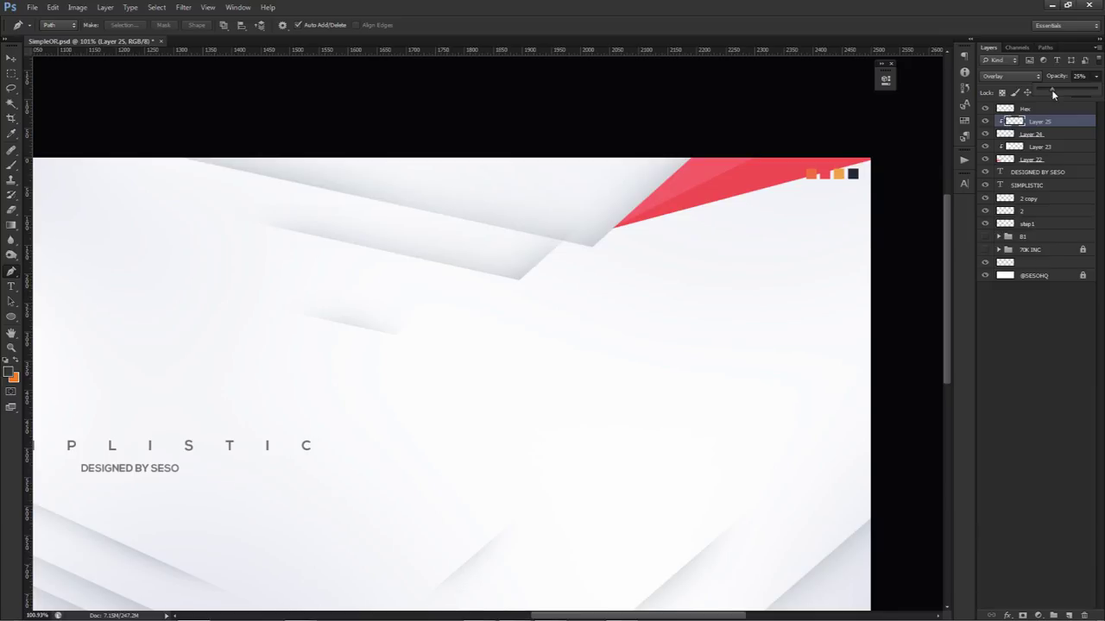
pyautogui.press('v')
pyautogui.scroll(-1, 656, 304)
pyautogui.scroll(-2, 656, 305)
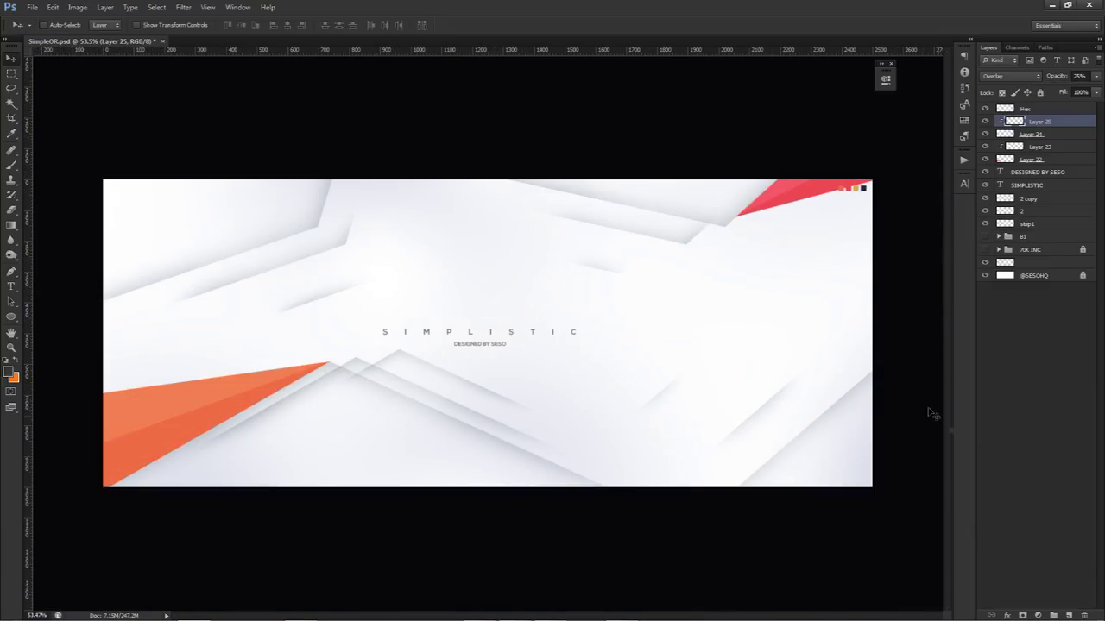
# Add a new layer and draw a closed triangular Pen path along the lower-right shadow edge, extending below the canvas
pyautogui.click(1068, 616)
pyautogui.press('p')
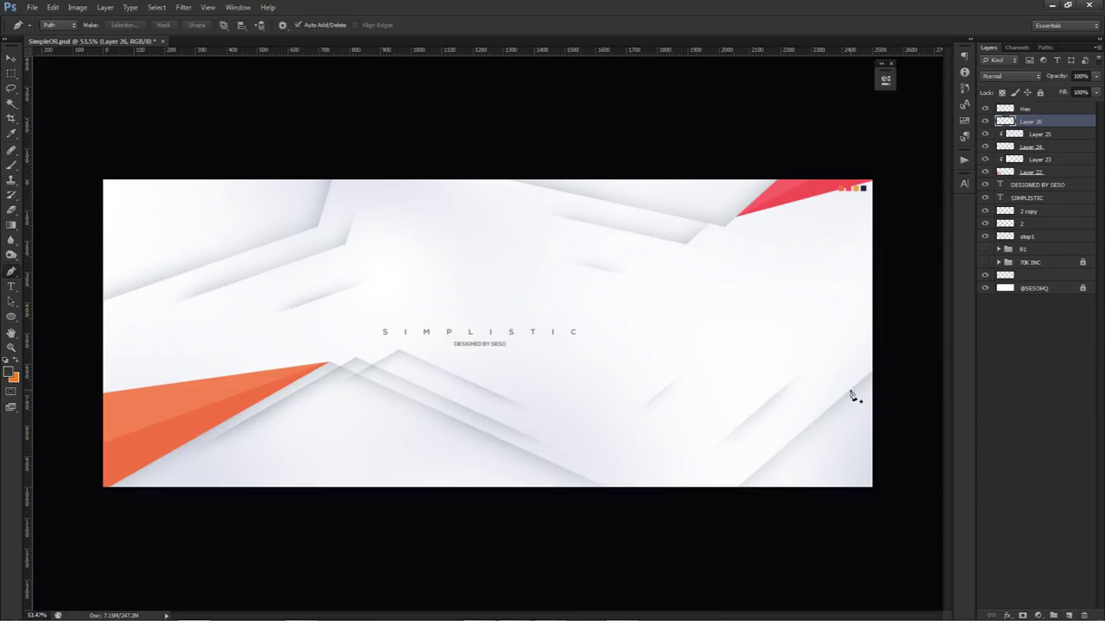
pyautogui.click(850, 390)
pyautogui.click(689, 530)
pyautogui.click(573, 512)
pyautogui.click(849, 390)
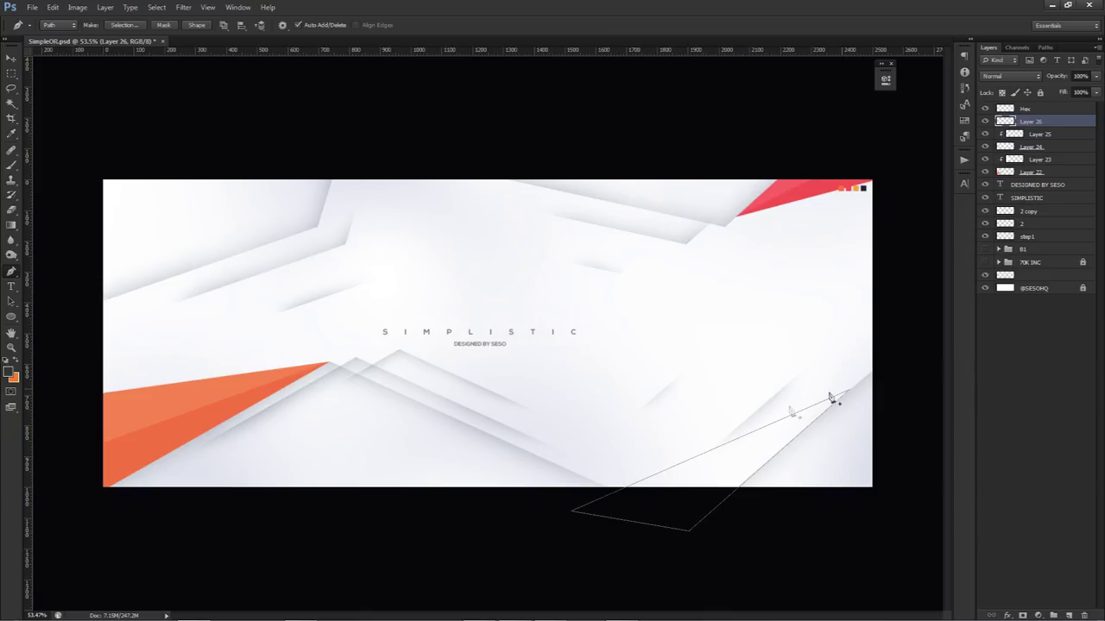
# Fill the triangular path with yellow-orange eca346, sampled from the palette swatch, and delete the path
pyautogui.rightClick(714, 359)
pyautogui.click(729, 437)
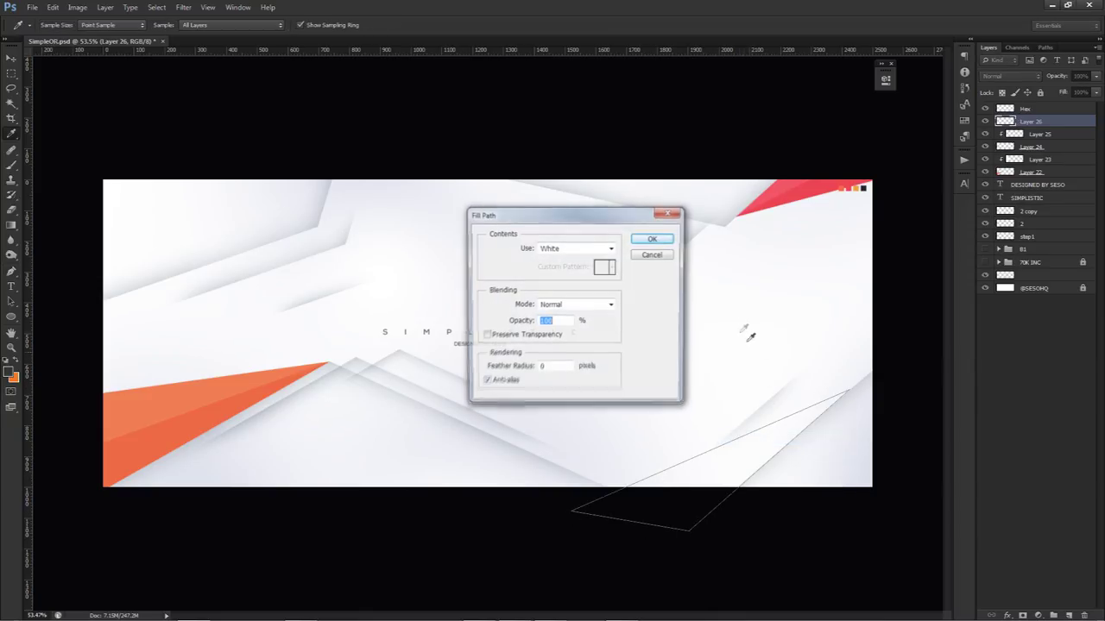
pyautogui.click(581, 249)
pyautogui.click(567, 278)
pyautogui.click(856, 188)
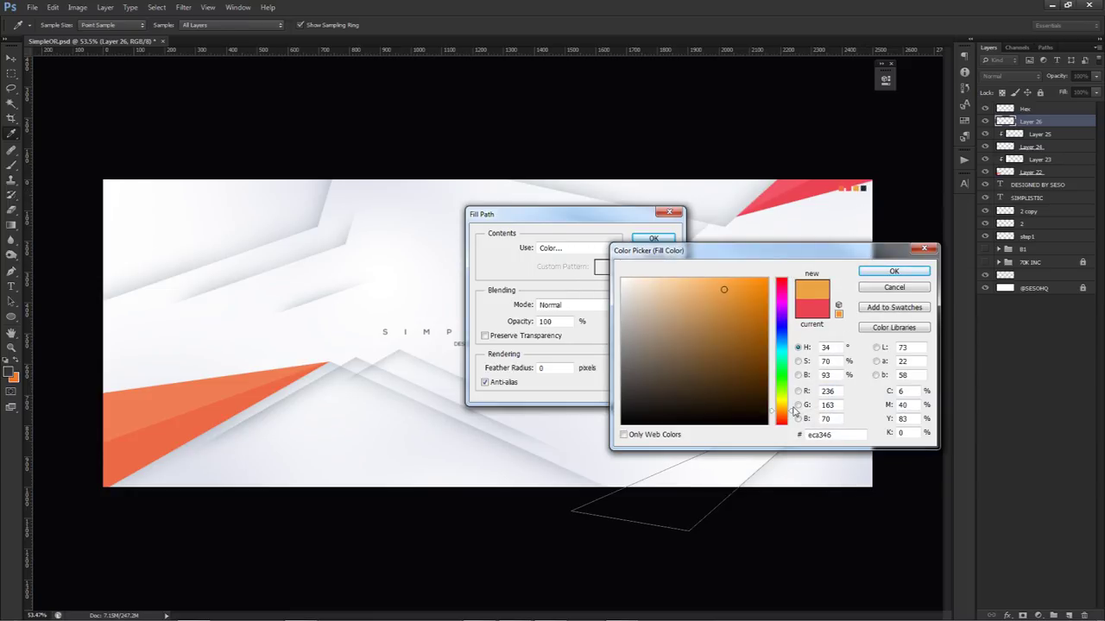
pyautogui.click(894, 271)
pyautogui.press('Return')
pyautogui.rightClick(716, 232)
pyautogui.click(750, 245)
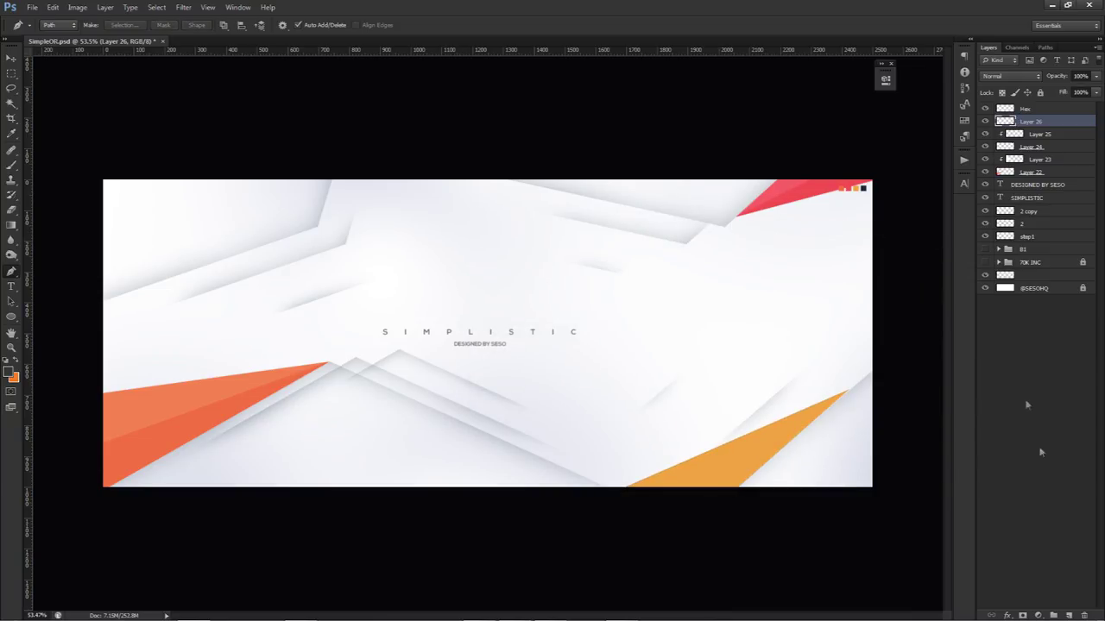
# Add a new layer above the yellow-orange shape and clip it to that shape's layer
pyautogui.click(1070, 615)
pyautogui.rightClick(1040, 122)
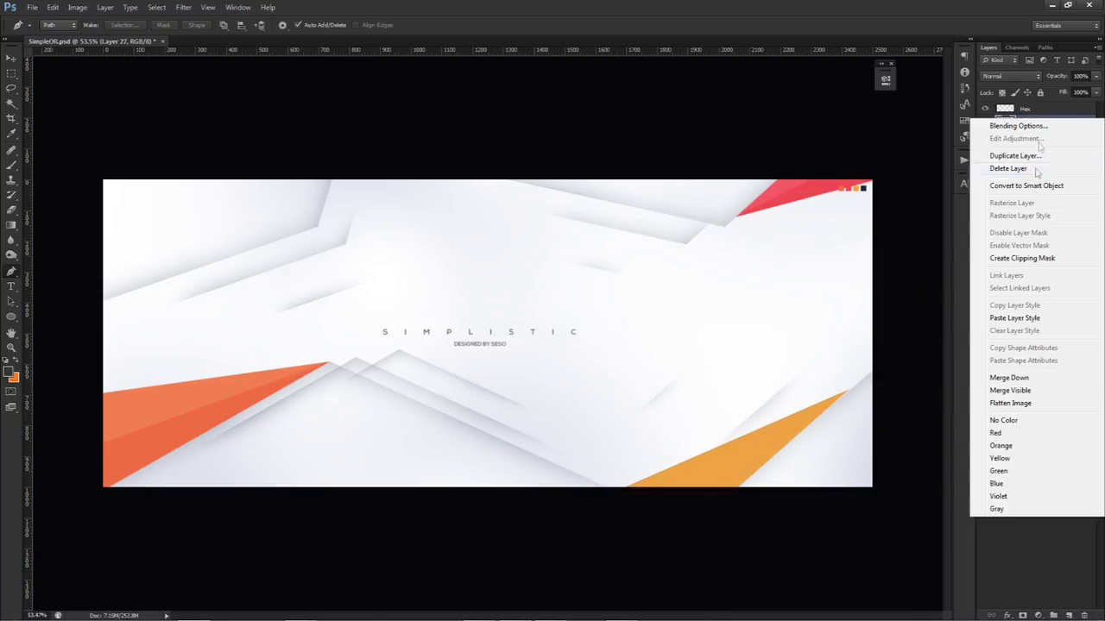
pyautogui.click(1027, 190)
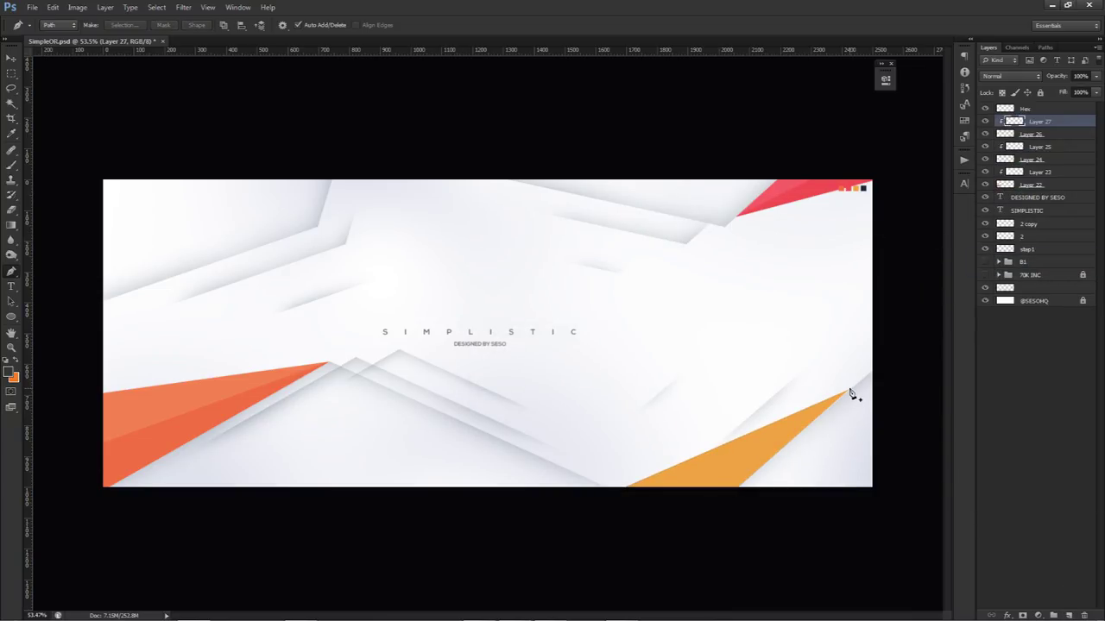
# Nudge the yellow-orange shape slightly right against the shadow edge and reselect the clipped layer above it
pyautogui.press('v')
pyautogui.click(1018, 136)
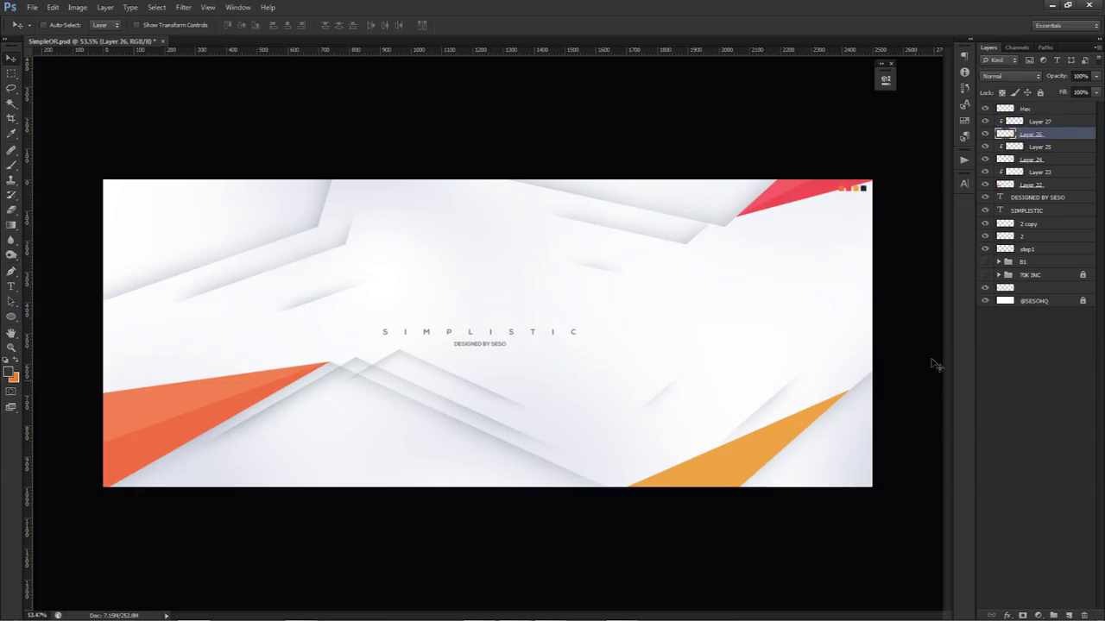
pyautogui.click(1040, 122)
# Draw a closed Pen path around the upper half of the yellow-orange shape, from its tip to below the canvas
pyautogui.press('p')
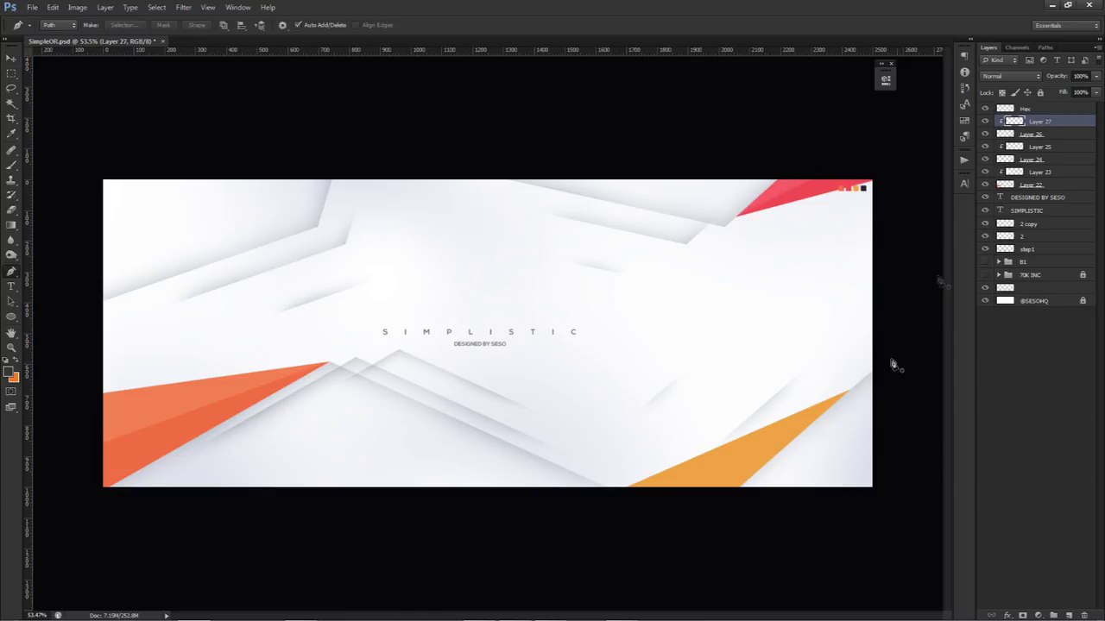
pyautogui.moveTo(649, 503); pyautogui.dragTo(624, 517)
pyautogui.click(578, 487)
pyautogui.moveTo(713, 374); pyautogui.dragTo(757, 360)
pyautogui.moveTo(846, 342); pyautogui.dragTo(857, 345)
pyautogui.click(852, 389)
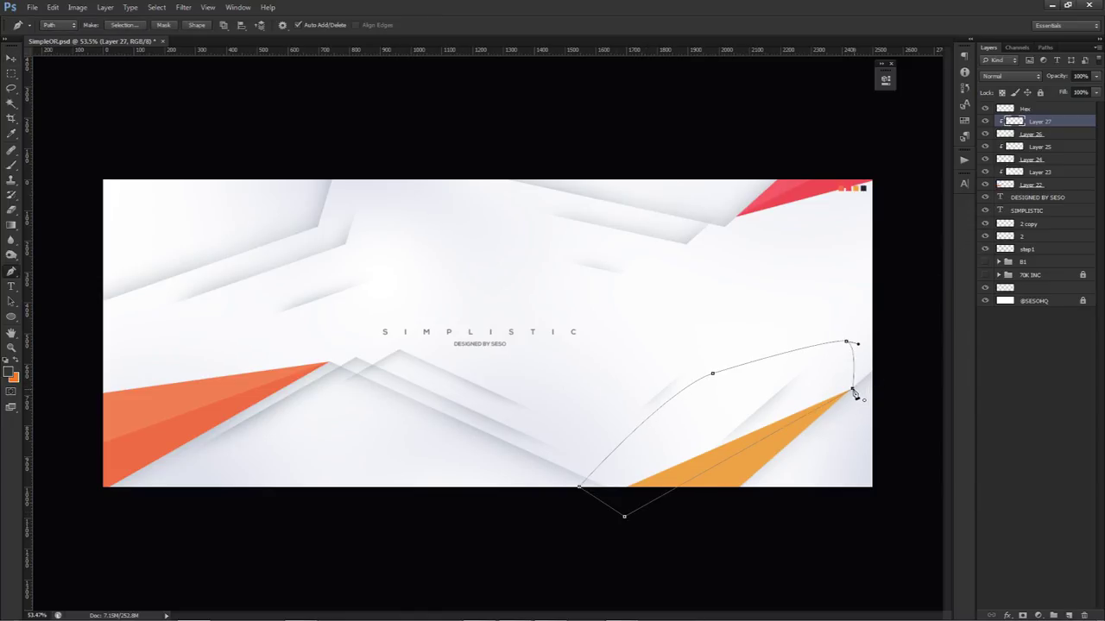
# Fill the path over the upper half of the yellow-orange shape with white and delete the path
pyautogui.rightClick(844, 418)
pyautogui.click(889, 243)
pyautogui.click(577, 247)
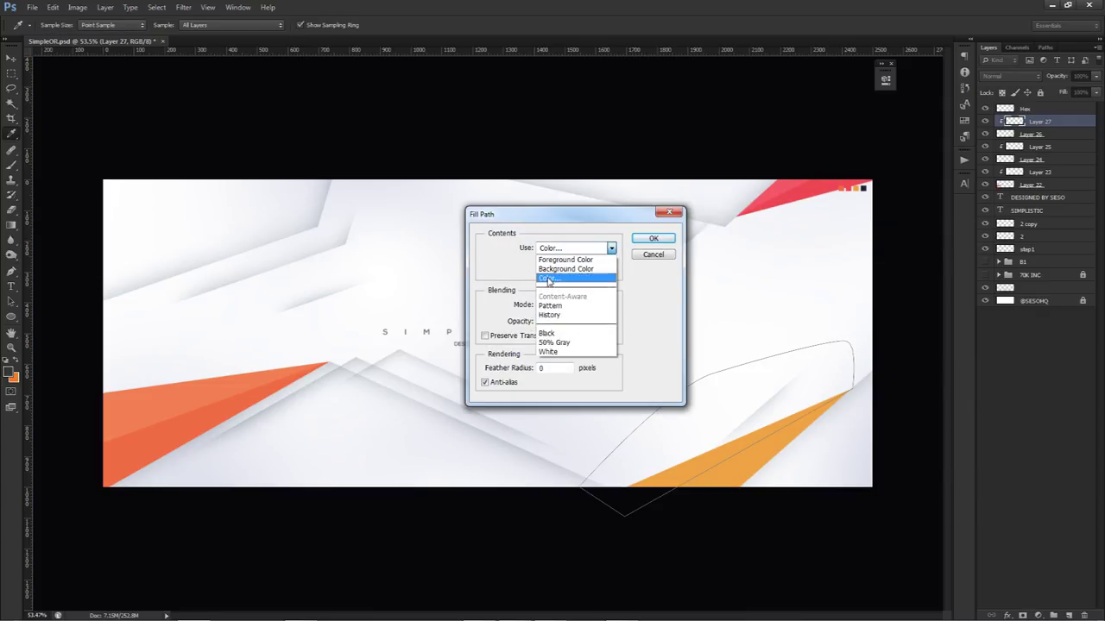
pyautogui.click(561, 279)
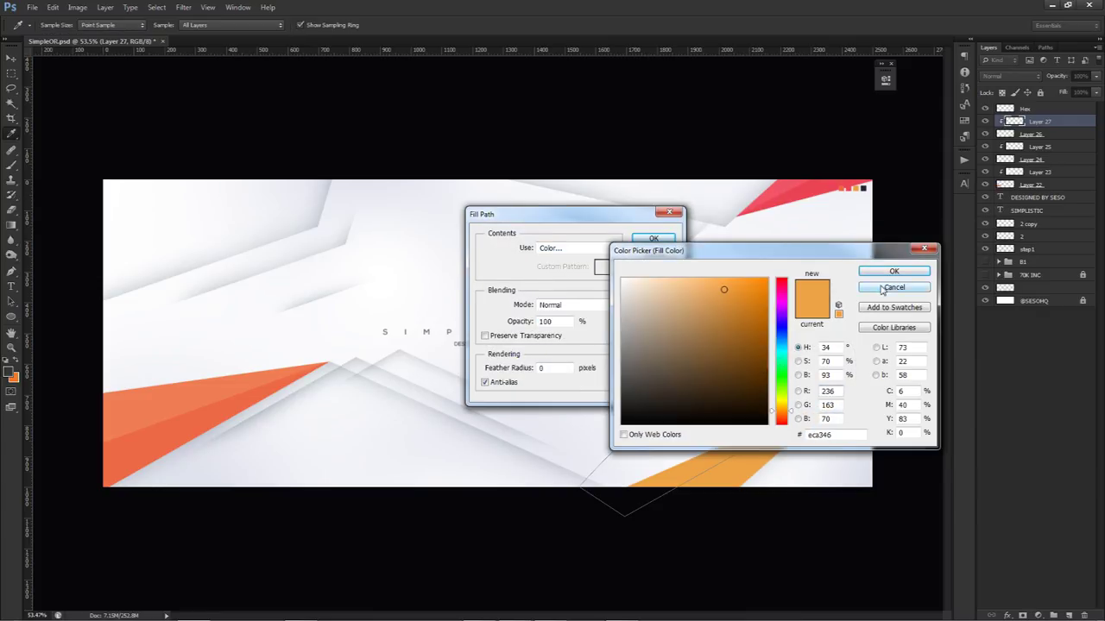
pyautogui.click(893, 271)
pyautogui.click(577, 248)
pyautogui.click(553, 353)
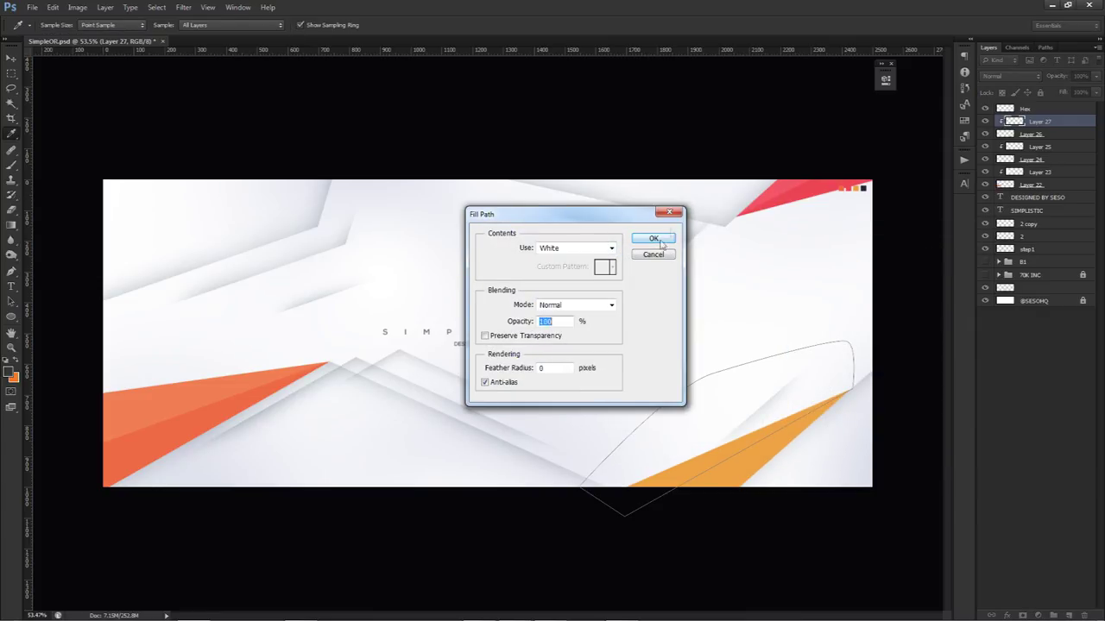
pyautogui.click(653, 238)
pyautogui.rightClick(716, 247)
pyautogui.click(751, 265)
# Blend the white highlight on the yellow-orange shape with Overlay mode at 21% opacity
pyautogui.click(1018, 77)
pyautogui.click(1005, 232)
pyautogui.click(1096, 76)
pyautogui.moveTo(1096, 91); pyautogui.dragTo(1050, 95)
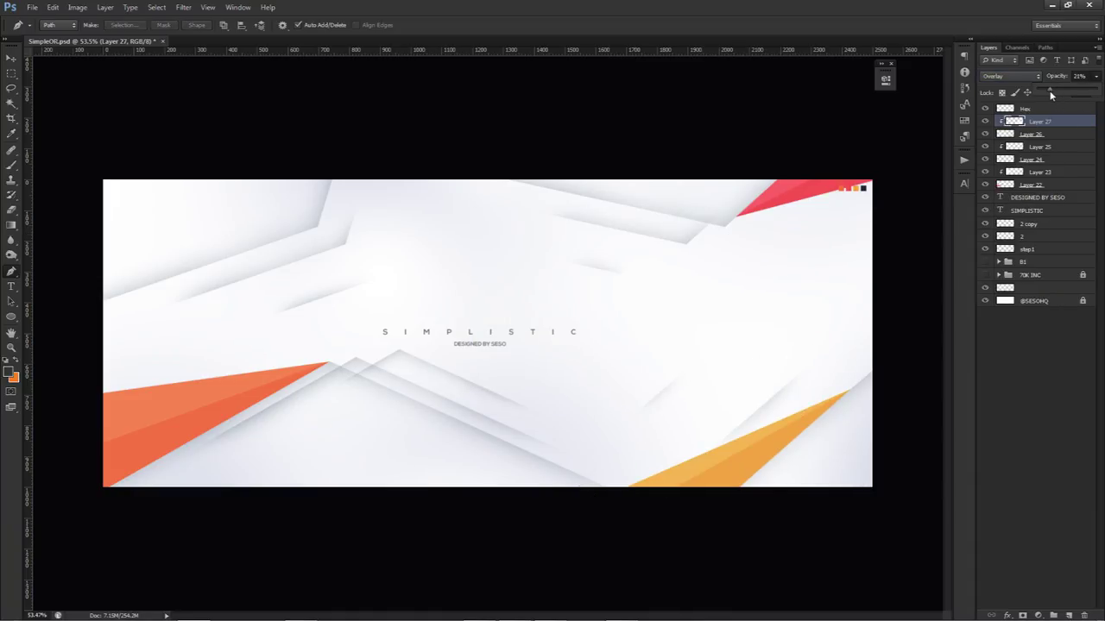
pyautogui.press('v')
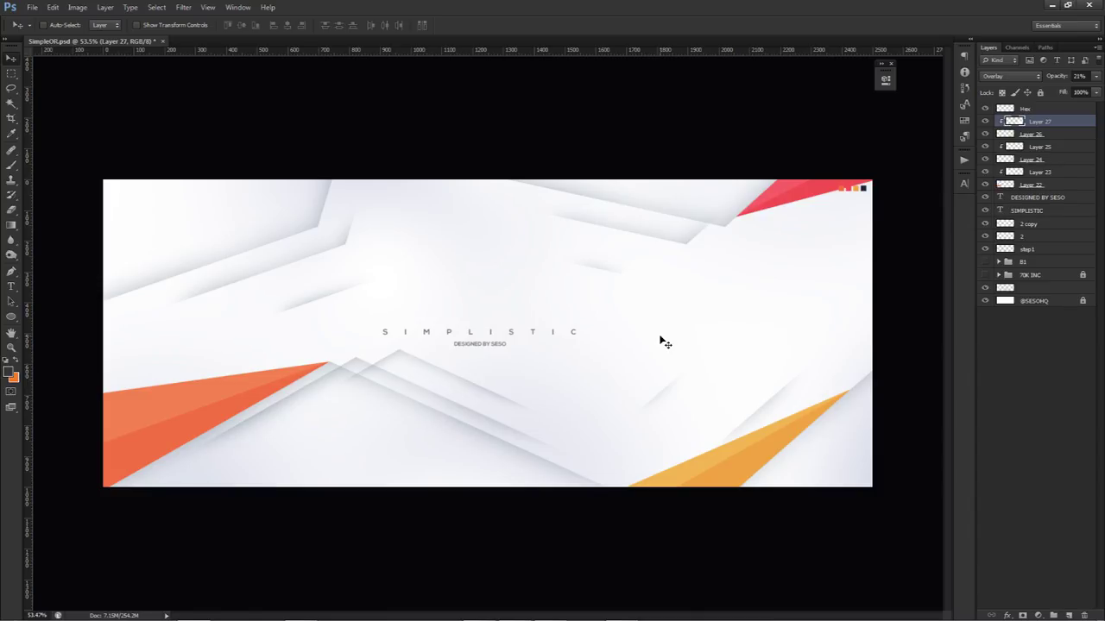
# Hide the Hex palette layer with a gray colour label and show the 70K INC group
pyautogui.rightClick(987, 112)
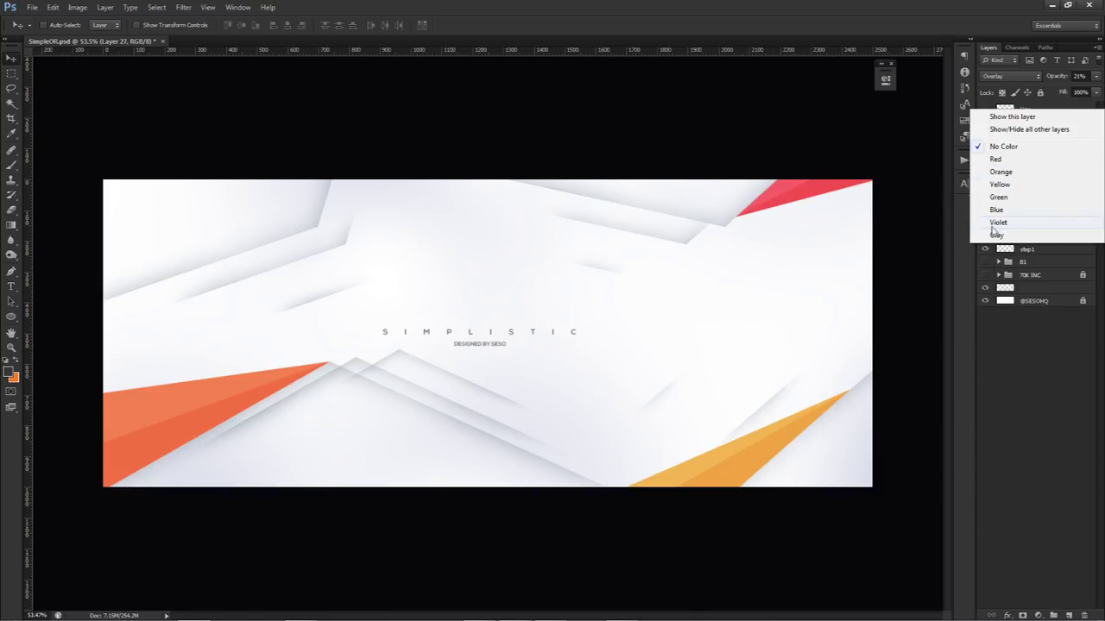
pyautogui.click(996, 234)
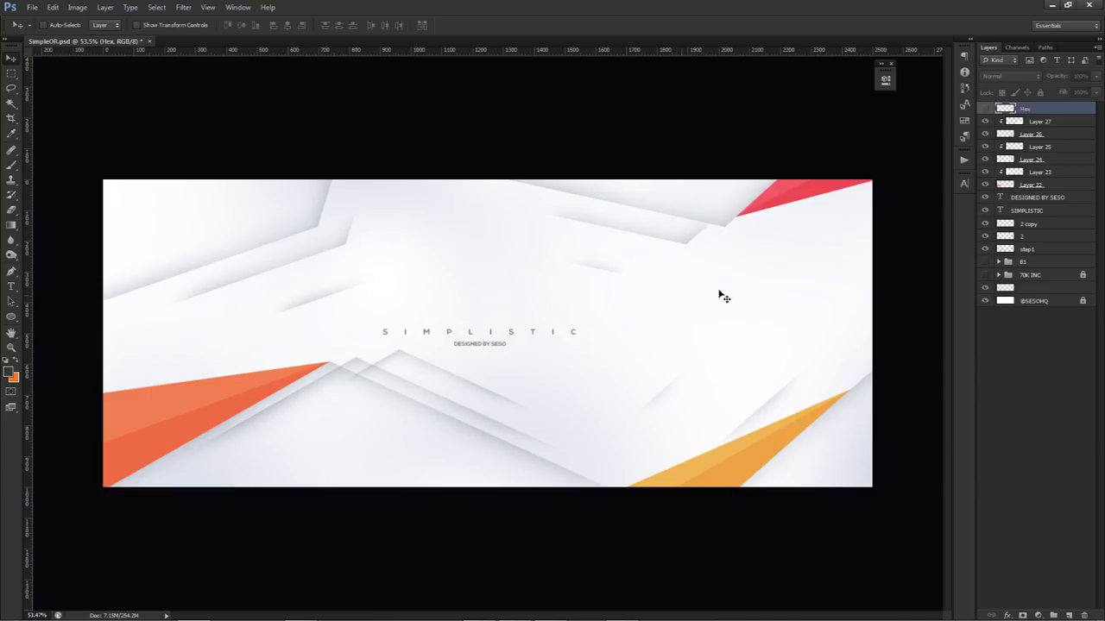
pyautogui.click(985, 275)
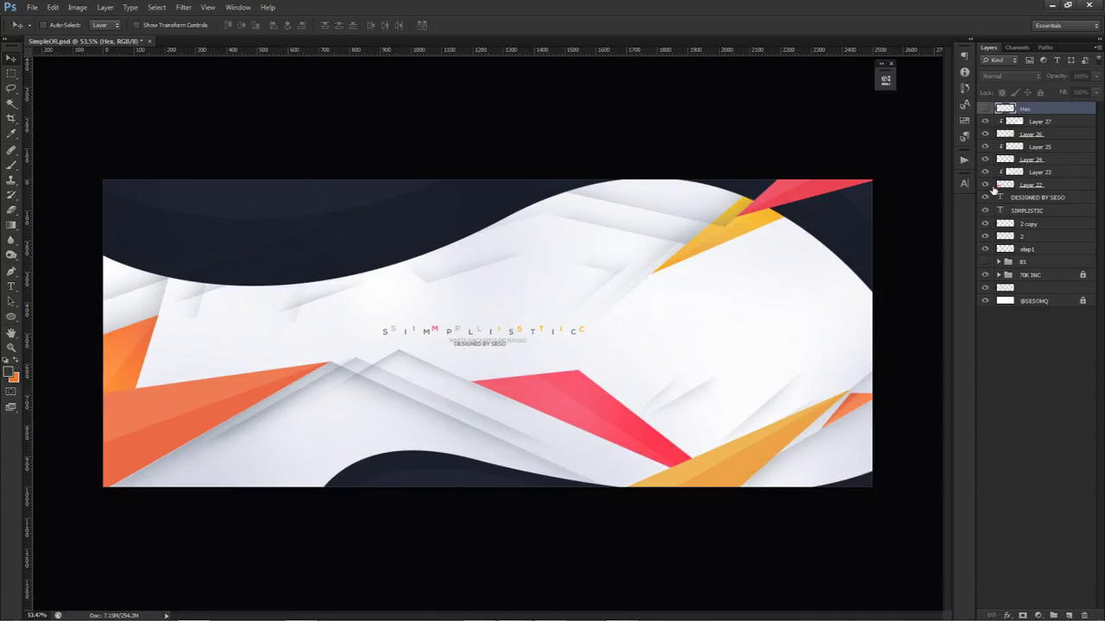
# Group the layers from Layer 27 down to step1 and name the group Tutorial
pyautogui.click(1016, 122)
pyautogui.keyDown('shift'); pyautogui.click(1026, 249); pyautogui.keyUp('shift')
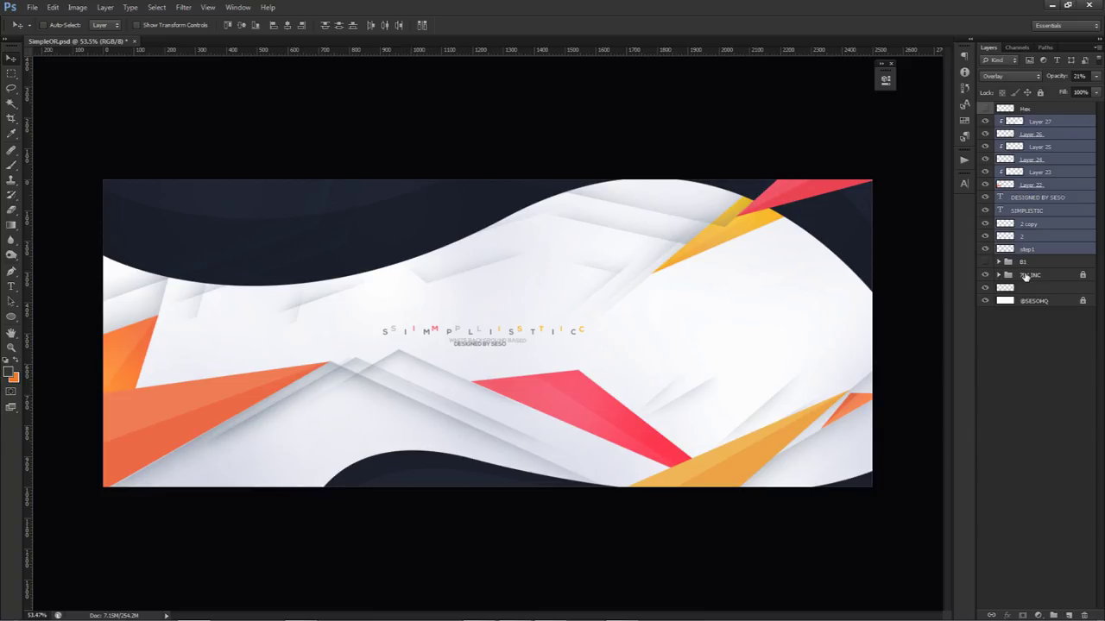
pyautogui.hotkey('ctrl', 'g')
pyautogui.doubleClick(1034, 122)
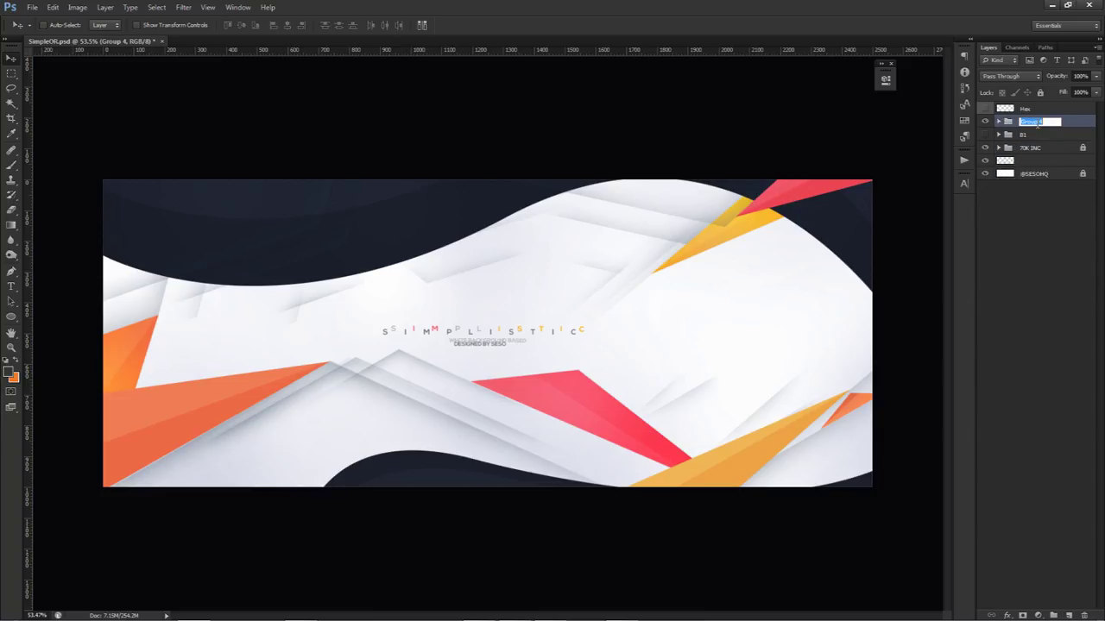
pyautogui.write('Tutorial')
pyautogui.press('Return')
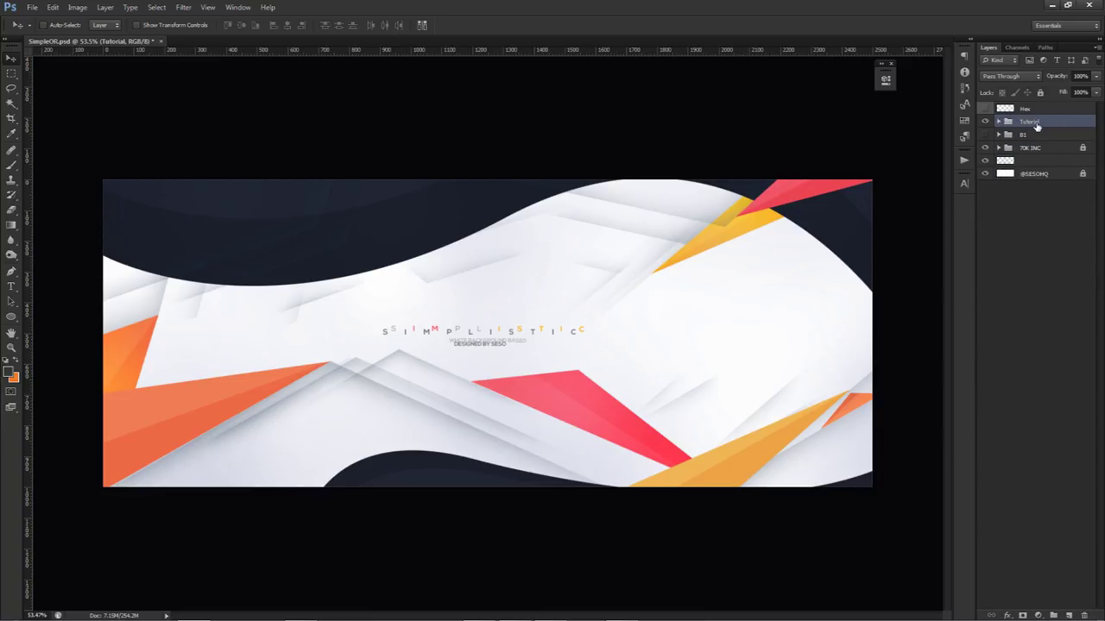
# View the 70K INC design with the Tutorial group hidden, and switch back to showing only the Tutorial group
pyautogui.click(989, 126)
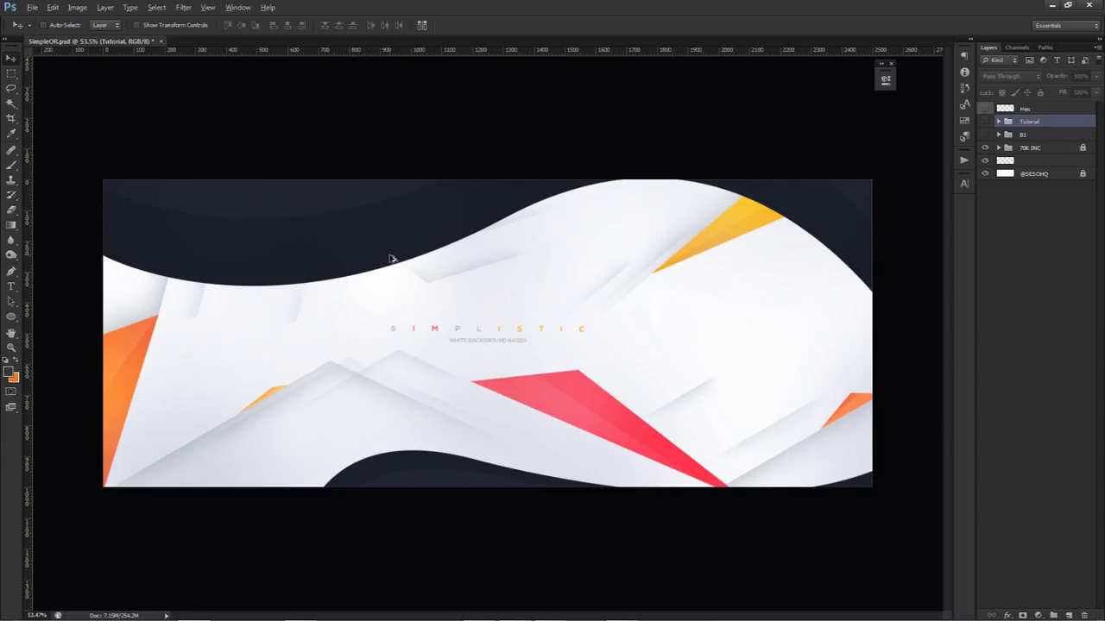
pyautogui.scroll(-1, 390, 259)
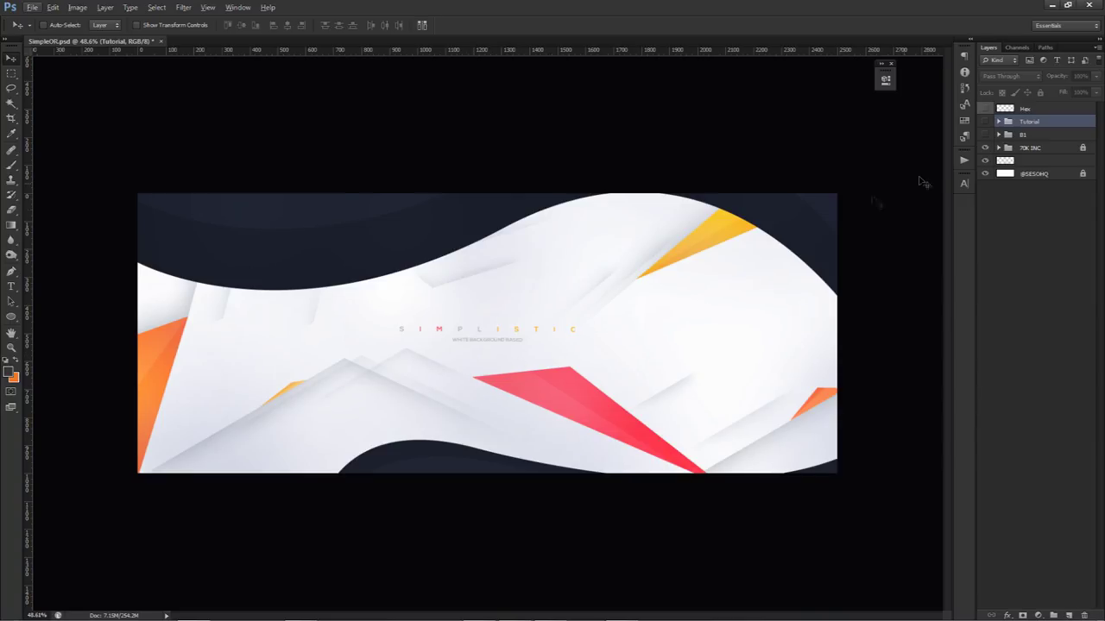
pyautogui.click(985, 148)
pyautogui.click(985, 122)
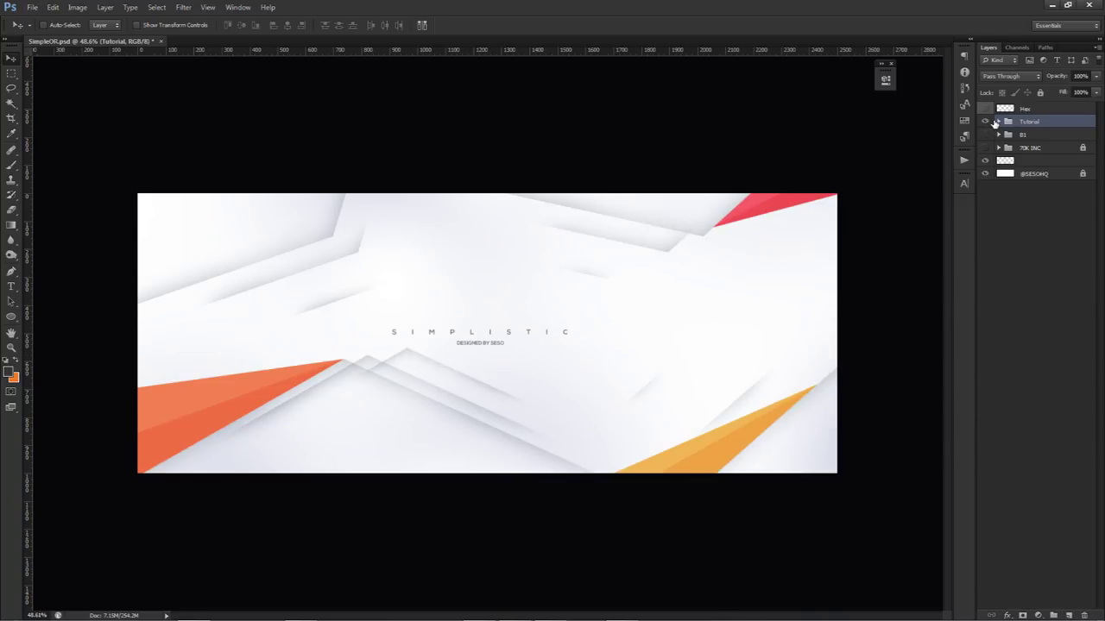
# Expand the Tutorial group and add a new layer above Layer 27 for another Pen shape
pyautogui.click(1001, 122)
pyautogui.click(1040, 135)
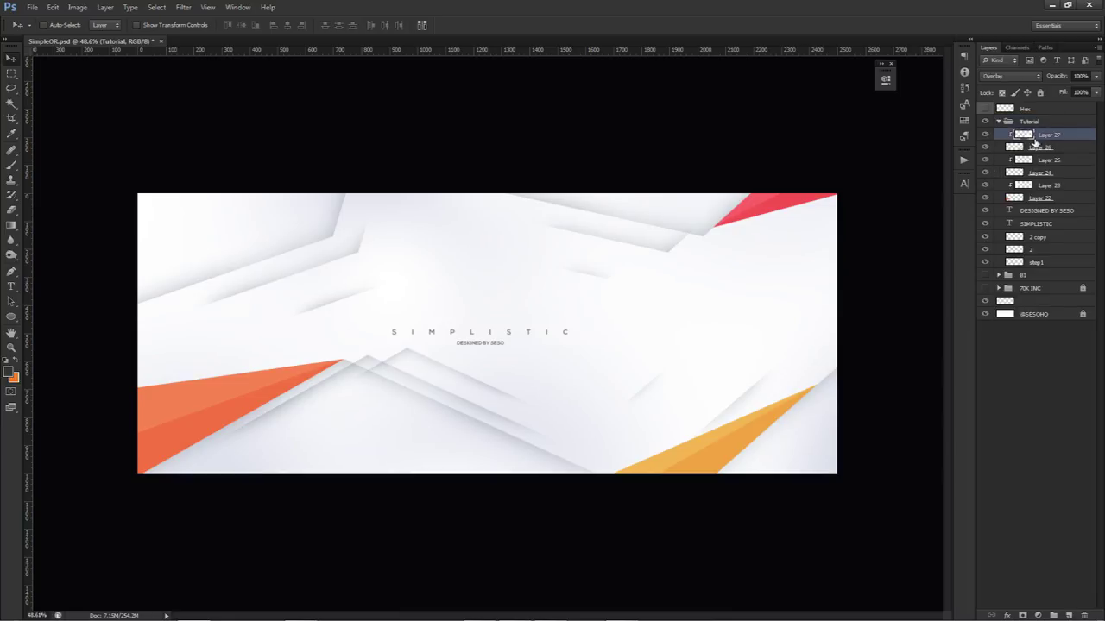
pyautogui.press('p')
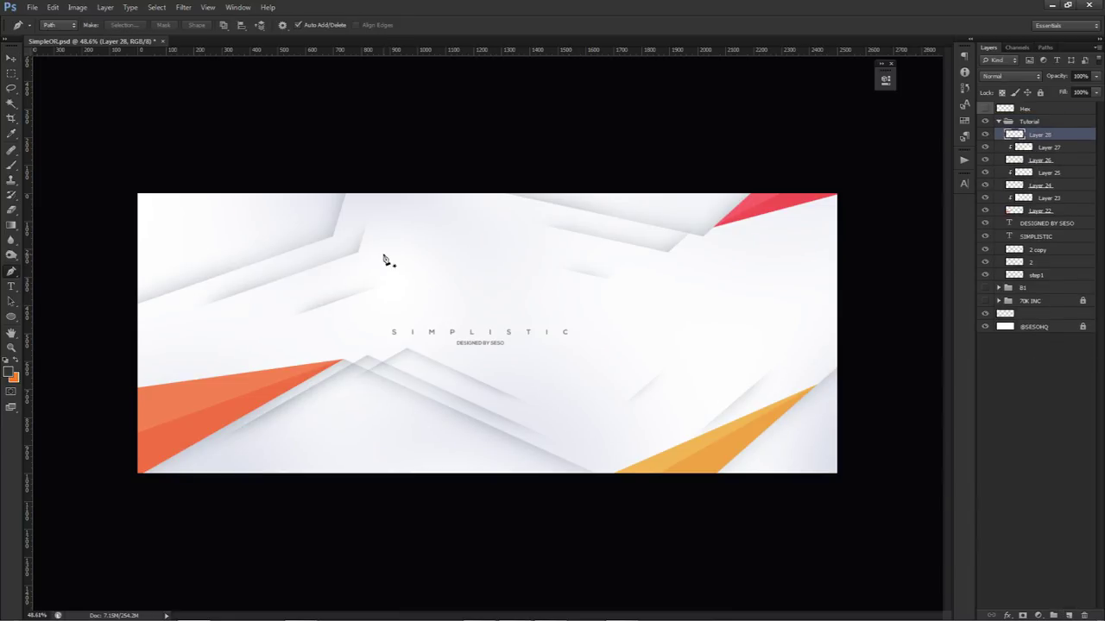
# Draw a small closed triangular Pen path hanging below the second shadow edge in the banner's upper-left area
pyautogui.scroll(5, 314, 279)
pyautogui.click(268, 253)
pyautogui.click(362, 221)
pyautogui.hotkey('ctrl', 'z')
pyautogui.click(310, 264)
pyautogui.click(269, 256)
pyautogui.scroll(-4, 328, 234)
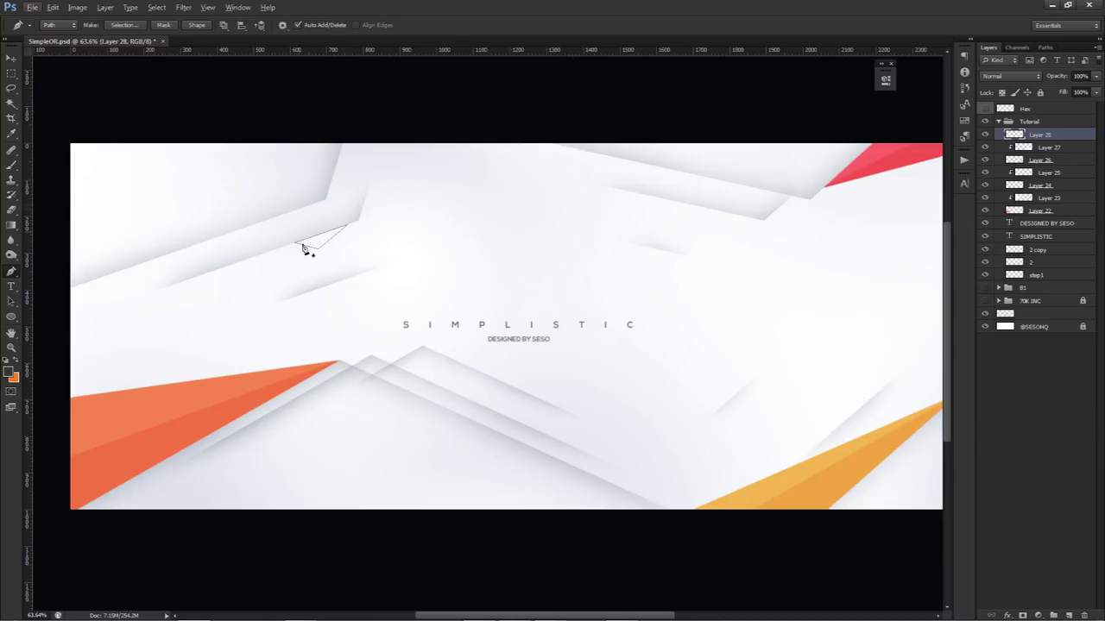
pyautogui.rightClick(567, 237)
pyautogui.click(602, 304)
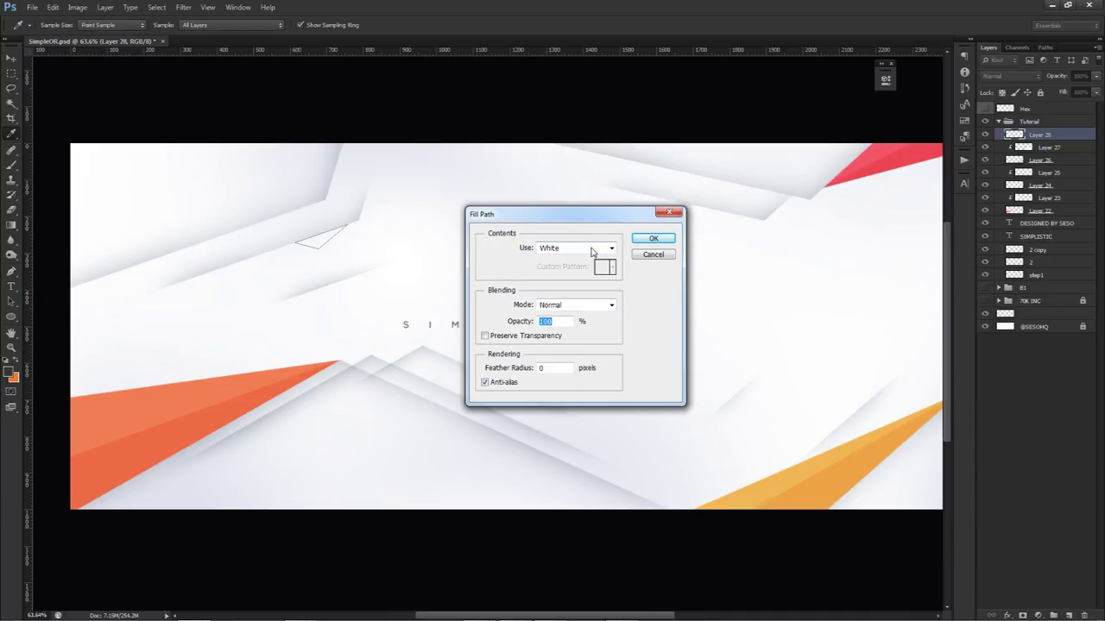
pyautogui.click(591, 249)
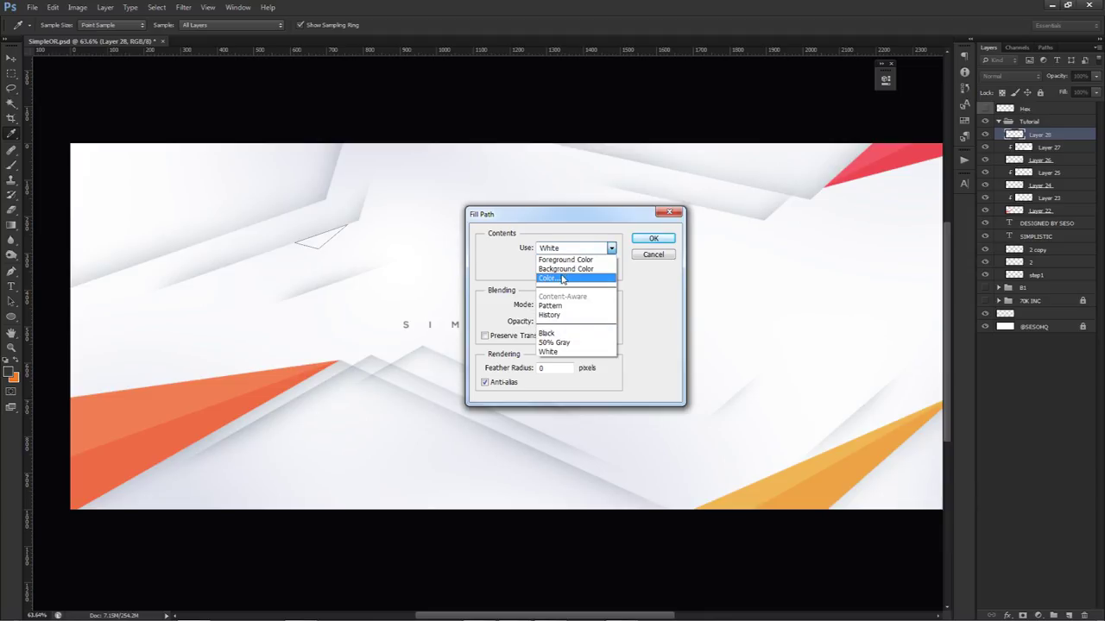
pyautogui.click(638, 256)
pyautogui.click(642, 256)
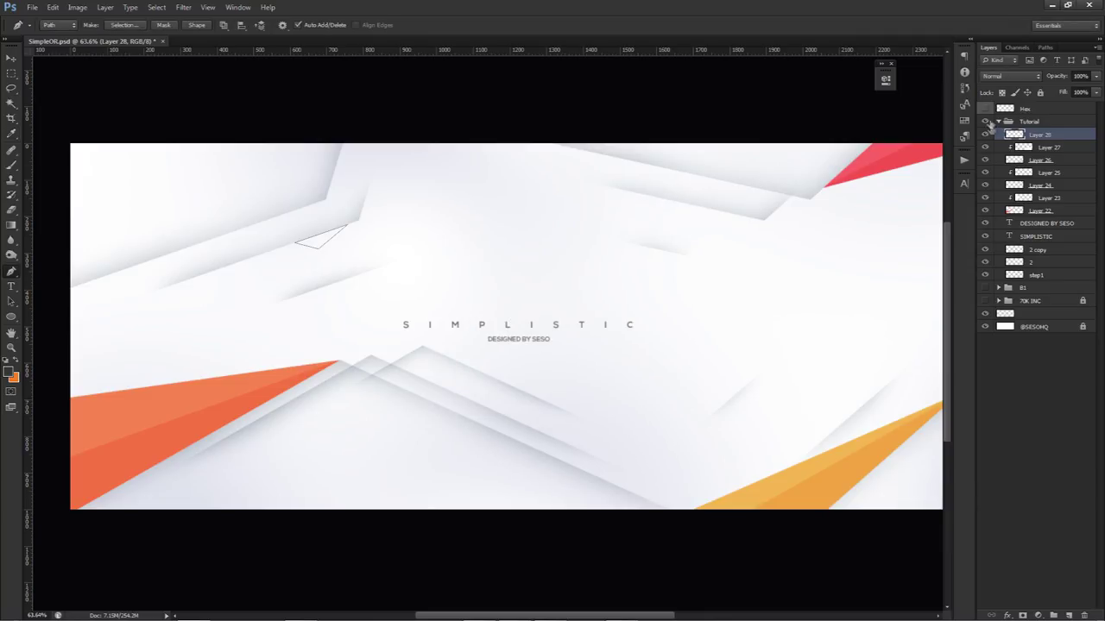
# With the Hex palette layer shown, fill the small triangular path with yellow-orange eca346 and delete the path
pyautogui.scroll(-1, 731, 305)
pyautogui.rightClick(611, 302)
pyautogui.click(636, 371)
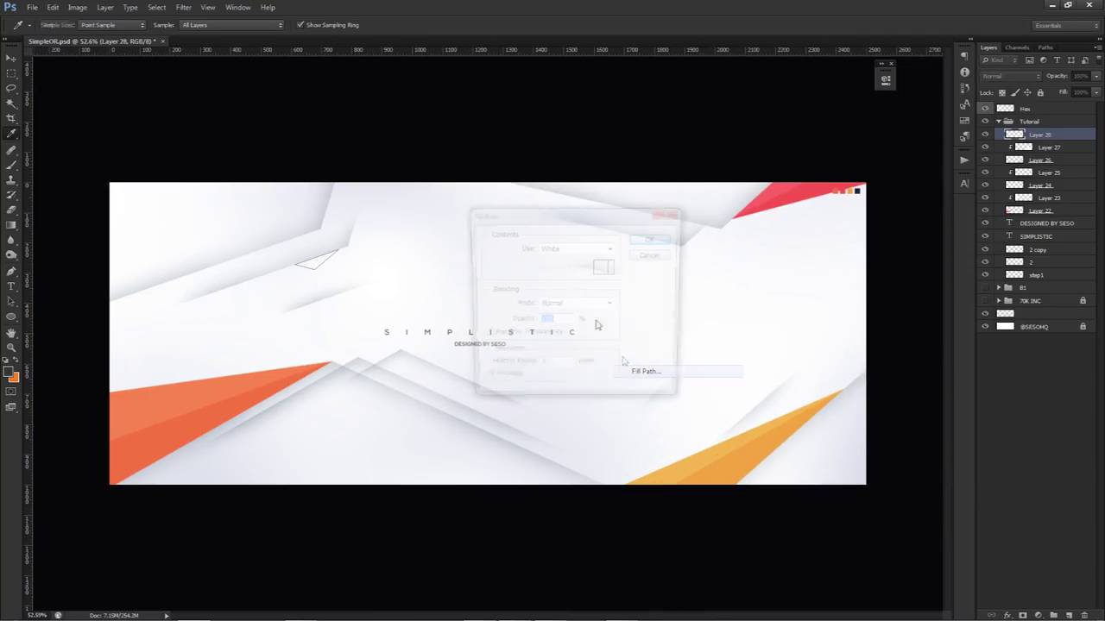
pyautogui.click(562, 253)
pyautogui.click(554, 283)
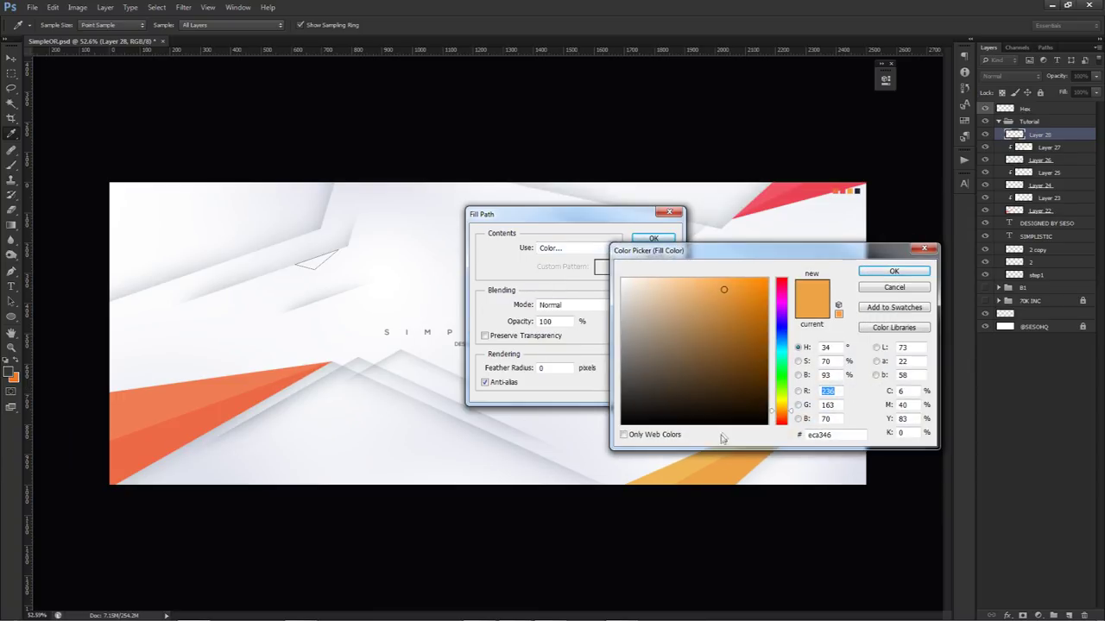
pyautogui.click(895, 271)
pyautogui.click(653, 238)
pyautogui.rightClick(654, 243)
pyautogui.click(682, 263)
# Add a new layer above the small yellow-orange triangle and clip it to the triangle's layer
pyautogui.click(1067, 614)
pyautogui.rightClick(1065, 135)
pyautogui.click(1040, 274)
# Draw a closed Pen path around the lower half of the small triangle, cutting diagonally across it
pyautogui.scroll(3, 278, 262)
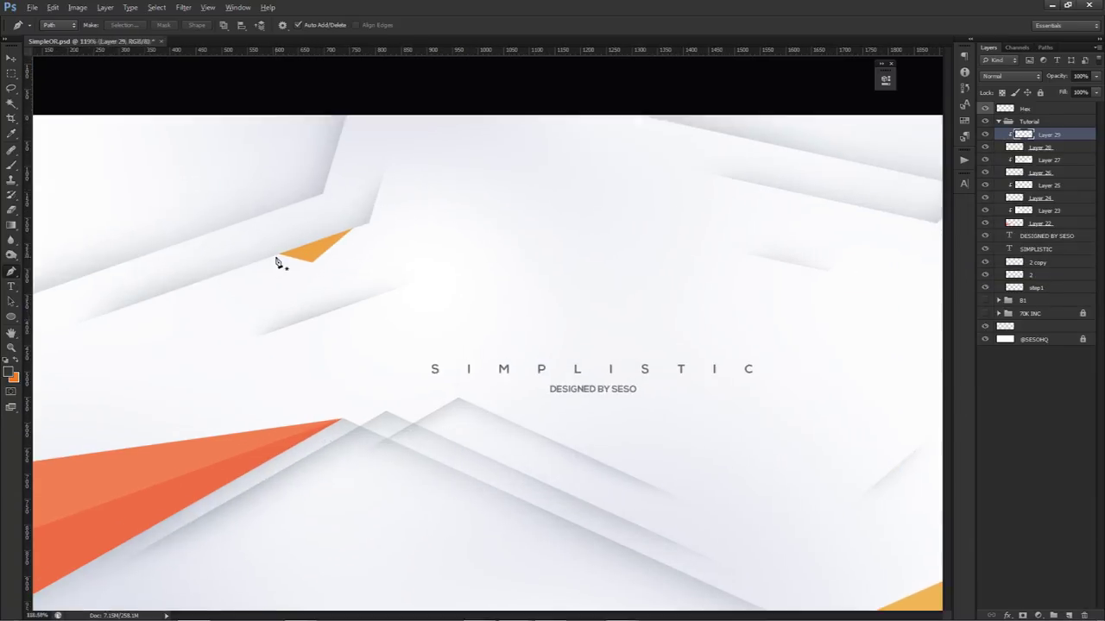
pyautogui.scroll(2, 280, 263)
pyautogui.click(294, 262)
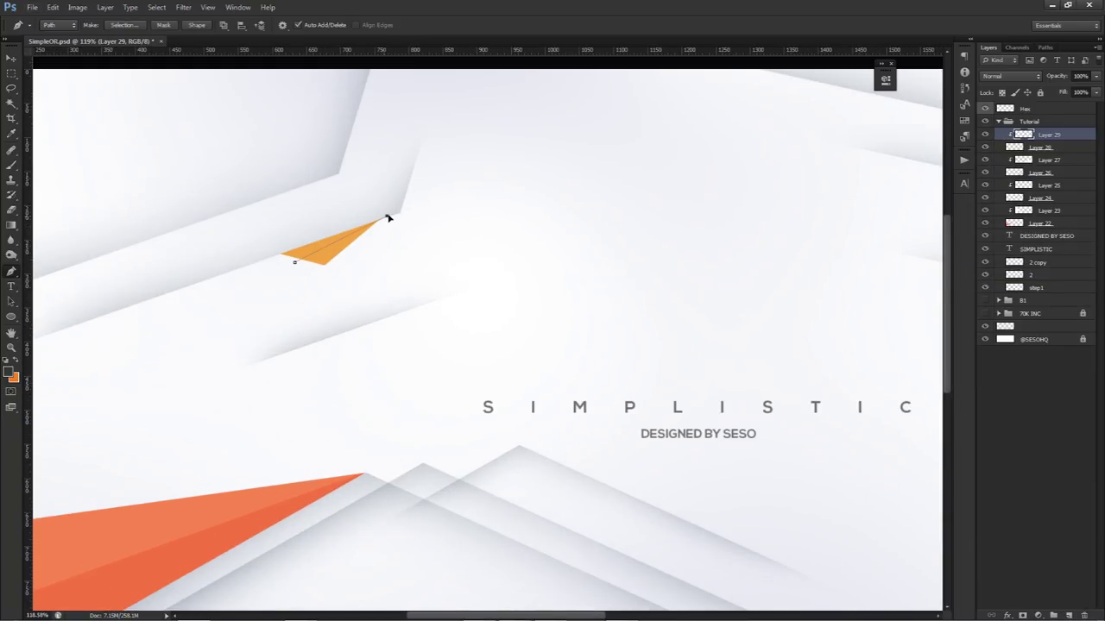
pyautogui.click(424, 222)
pyautogui.moveTo(417, 296); pyautogui.dragTo(350, 314)
pyautogui.click(296, 304)
pyautogui.click(294, 262)
# Fill the path over the small triangle's lower half with white ffffff and delete the path
pyautogui.rightClick(388, 253)
pyautogui.click(409, 320)
pyautogui.click(574, 247)
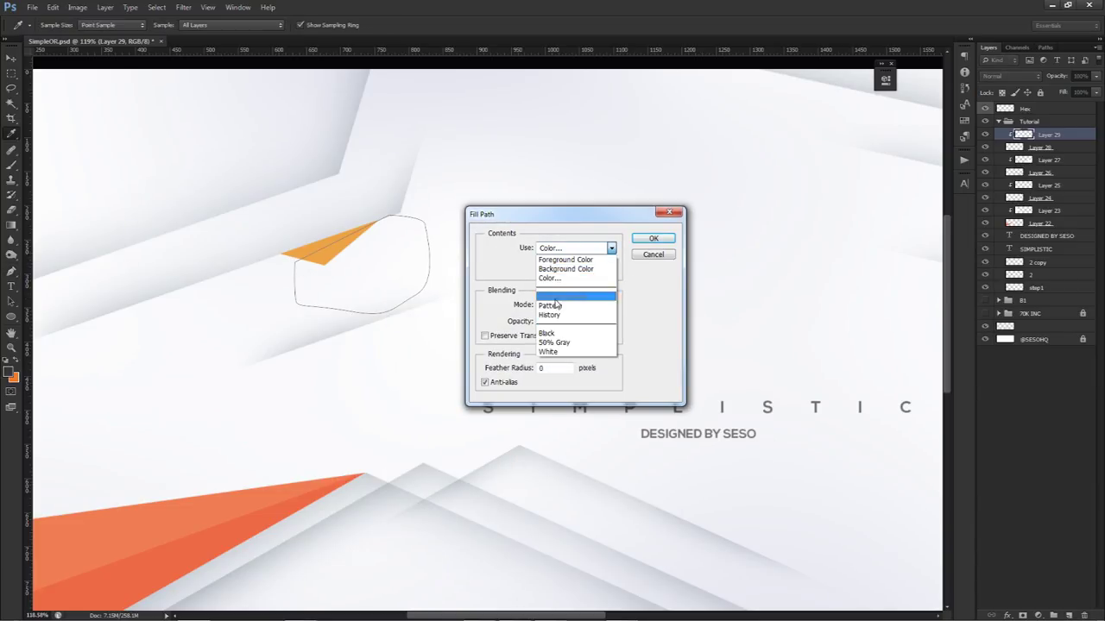
pyautogui.click(562, 283)
pyautogui.click(688, 303)
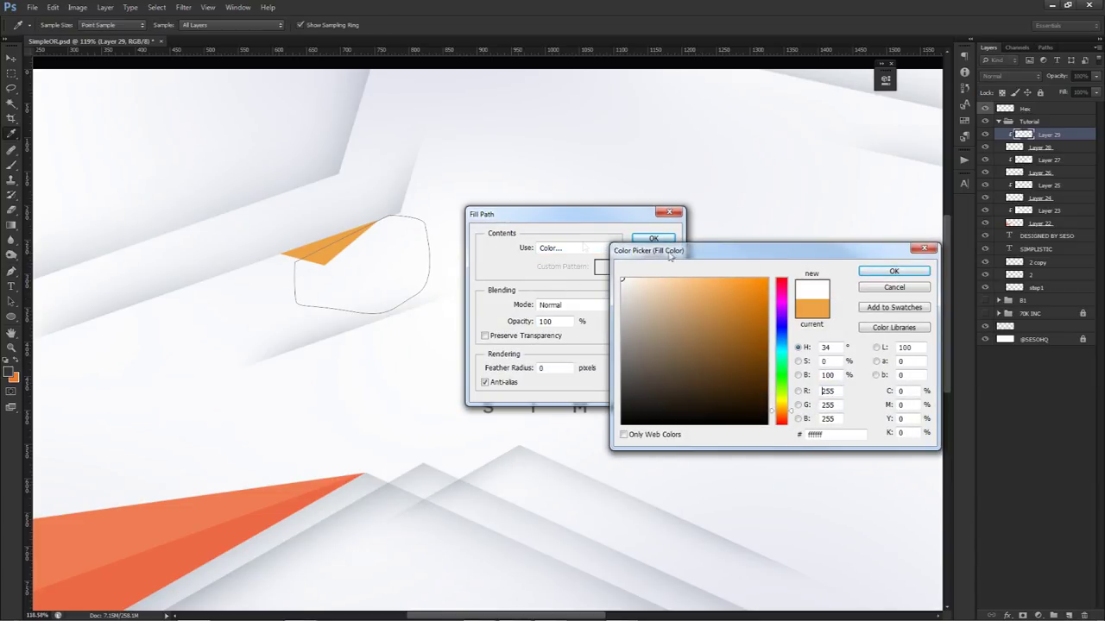
pyautogui.click(894, 271)
pyautogui.click(654, 238)
pyautogui.rightClick(685, 235)
pyautogui.click(720, 252)
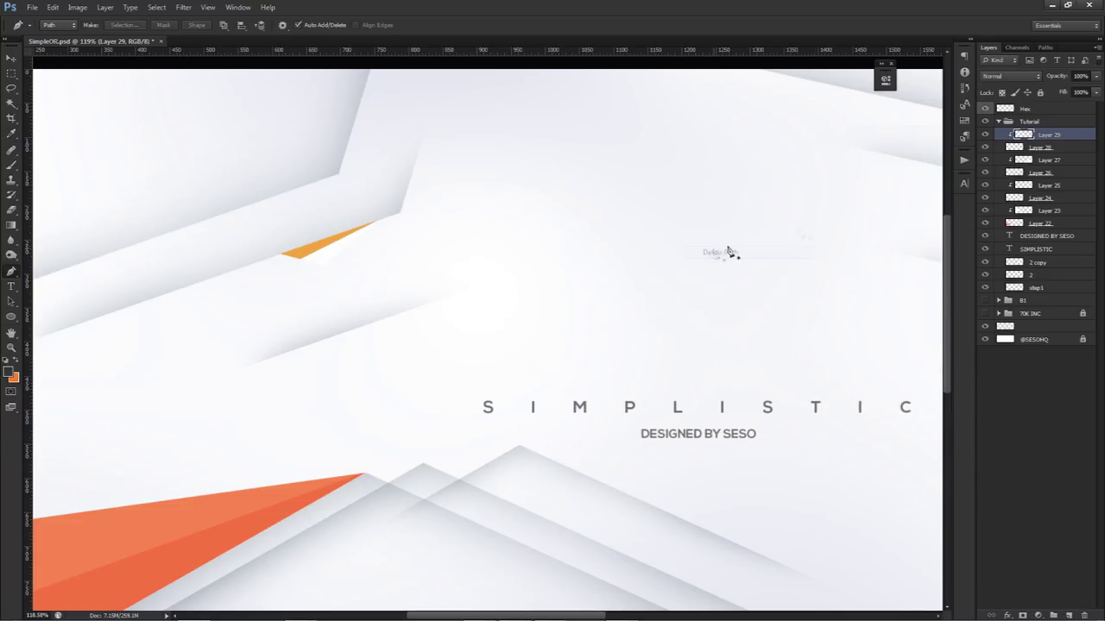
# Blend the small triangle's white highlight with Overlay mode at 28% opacity
pyautogui.click(1010, 76)
pyautogui.click(992, 228)
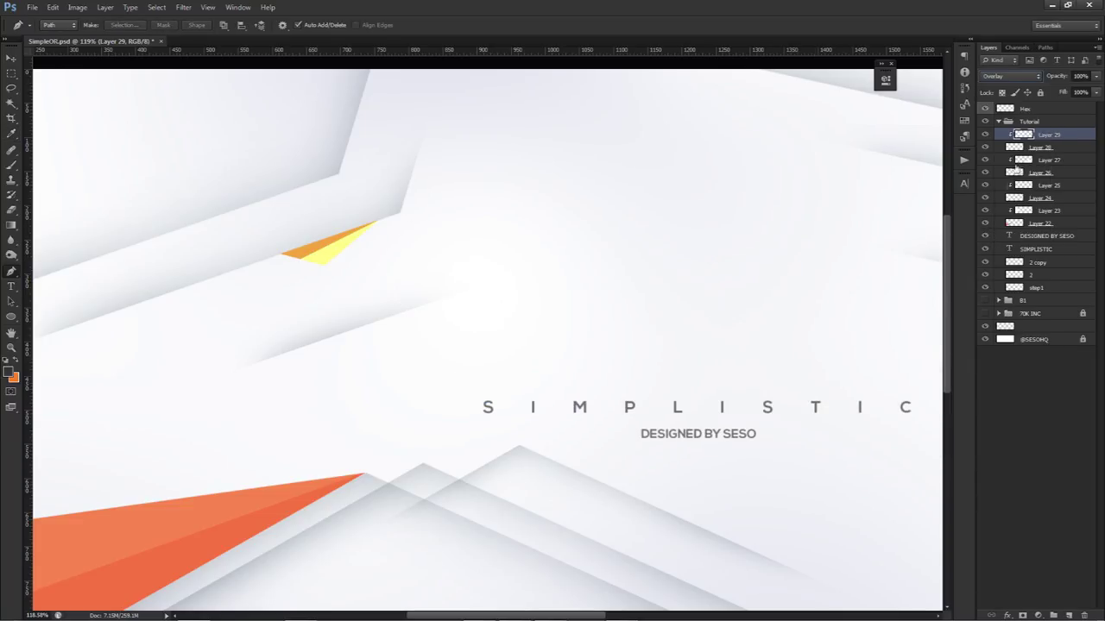
pyautogui.click(1094, 77)
pyautogui.click(1054, 88)
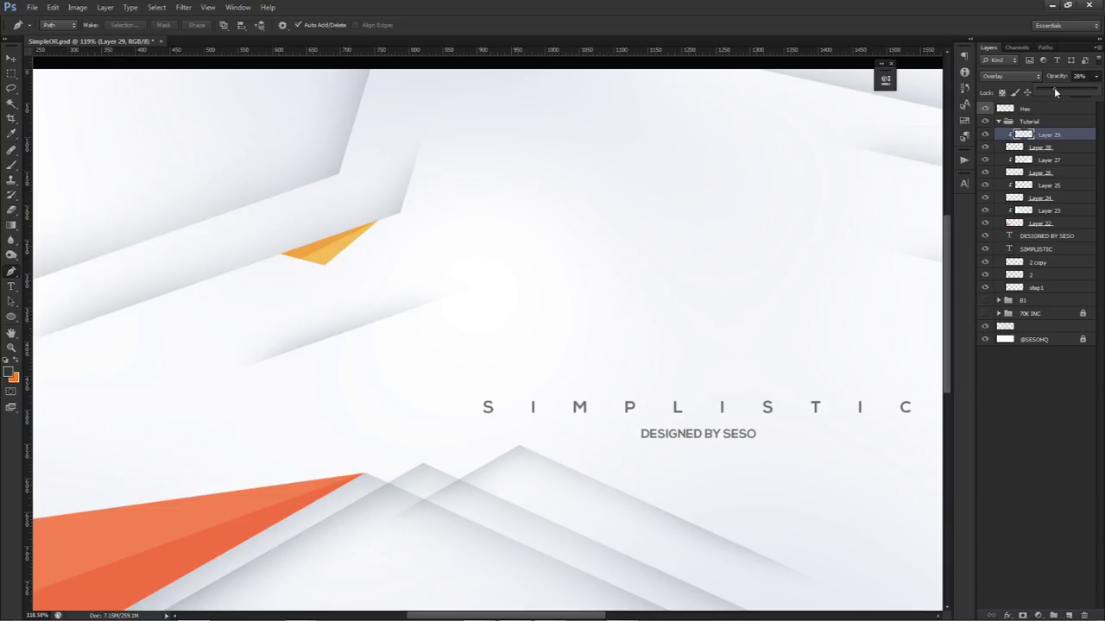
pyautogui.press('v')
pyautogui.hotkey('ctrl', '0')
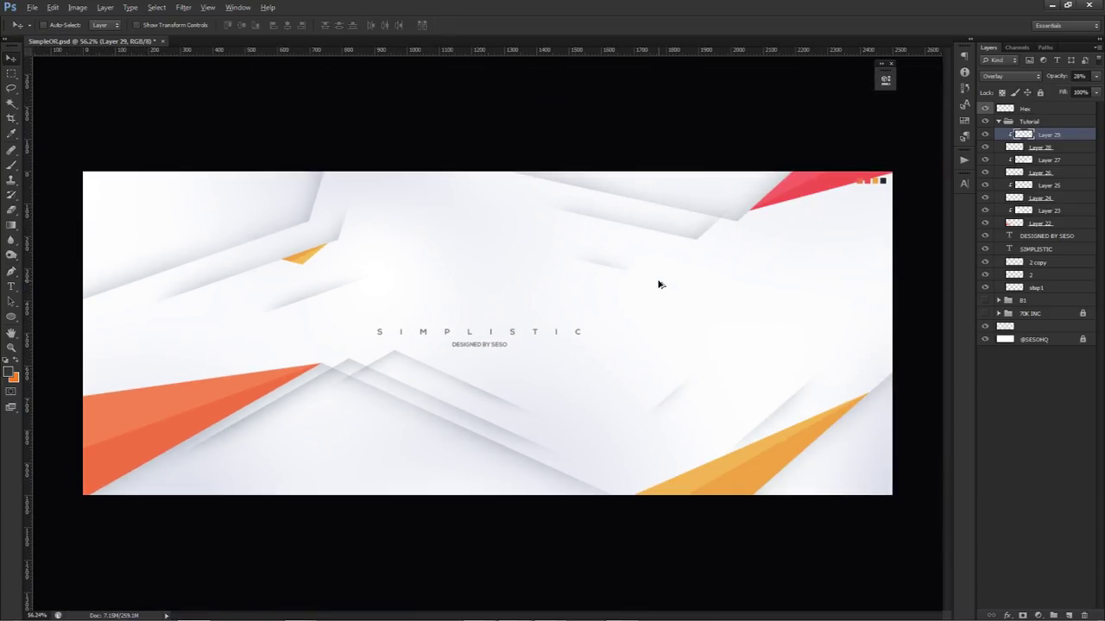
pyautogui.hotkey('ctrl', '0')
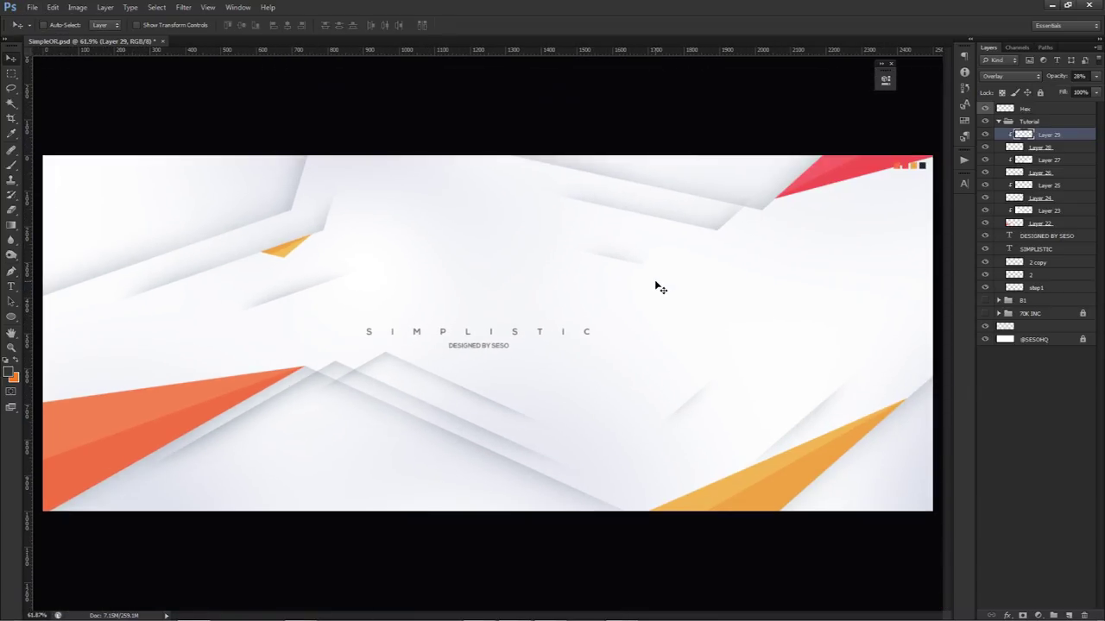
# Add a new layer and draw a small closed triangular Pen path on the topmost shadow edge below the credit text
pyautogui.click(1068, 615)
pyautogui.press('p')
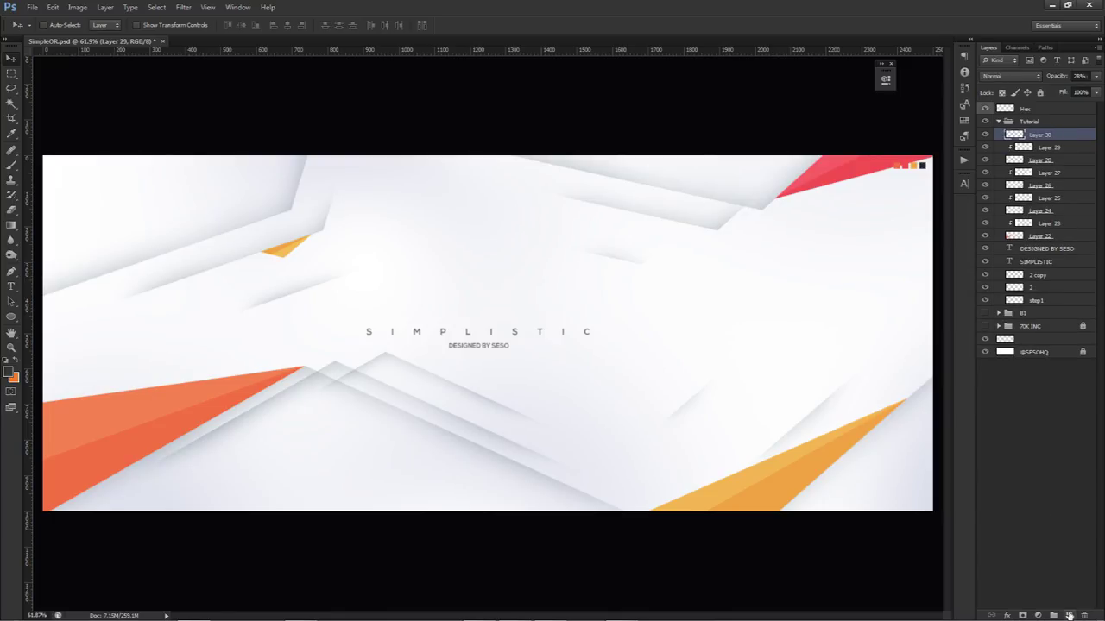
pyautogui.scroll(1, 676, 389)
pyautogui.scroll(3, 676, 389)
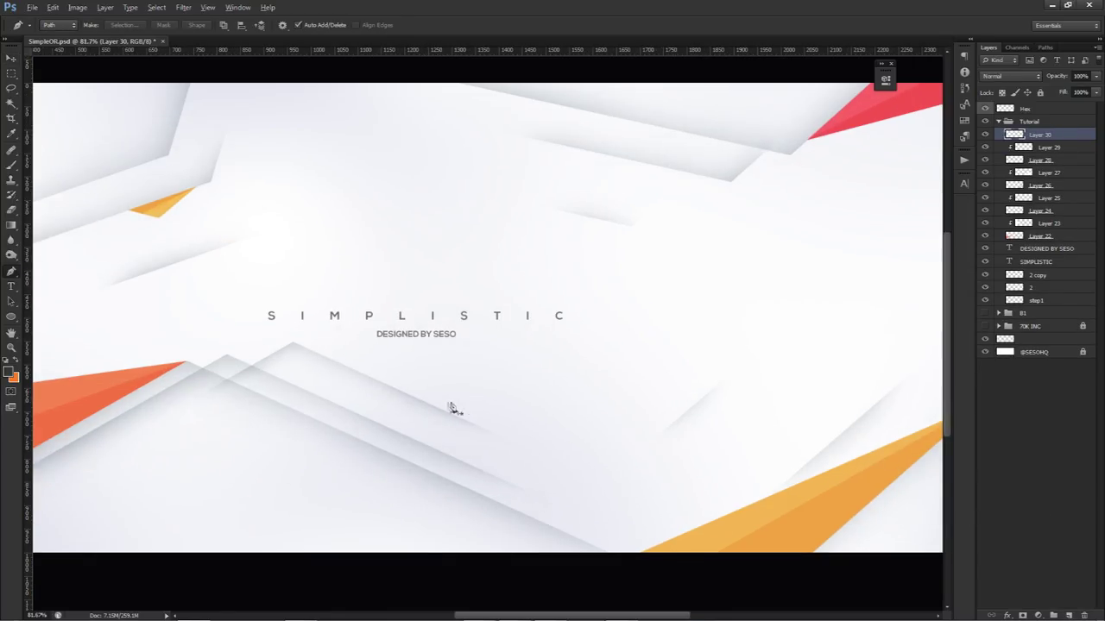
pyautogui.click(389, 389)
pyautogui.click(482, 429)
pyautogui.click(518, 424)
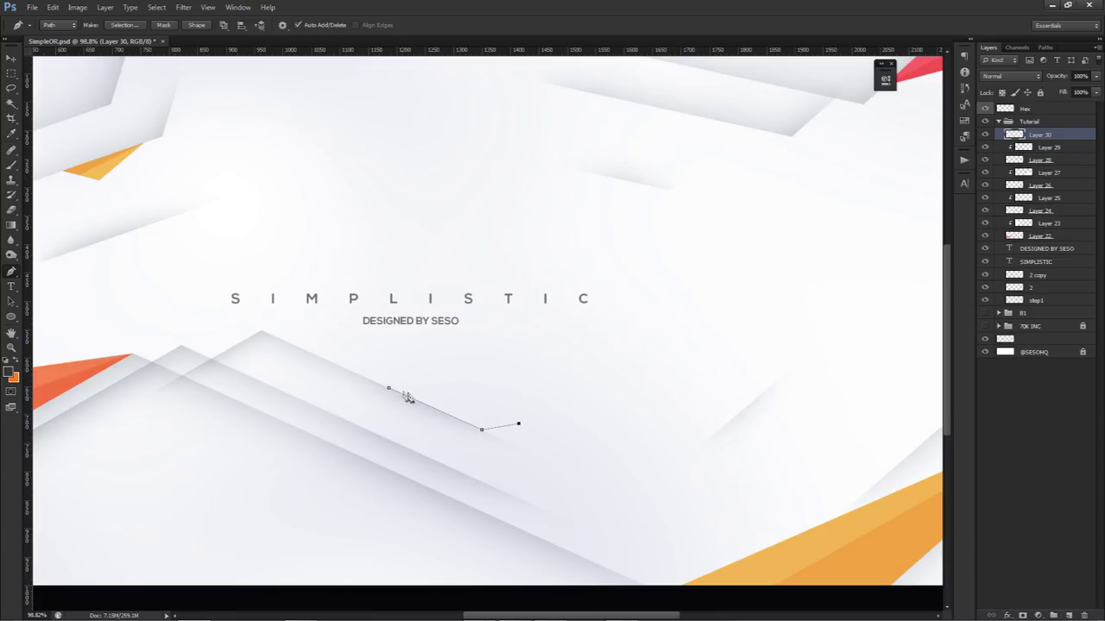
pyautogui.hotkey('ctrl', 'z')
pyautogui.click(456, 398)
pyautogui.click(389, 389)
pyautogui.rightClick(494, 364)
pyautogui.click(771, 333)
pyautogui.scroll(-2, 769, 331)
pyautogui.rightClick(763, 331)
pyautogui.click(691, 344)
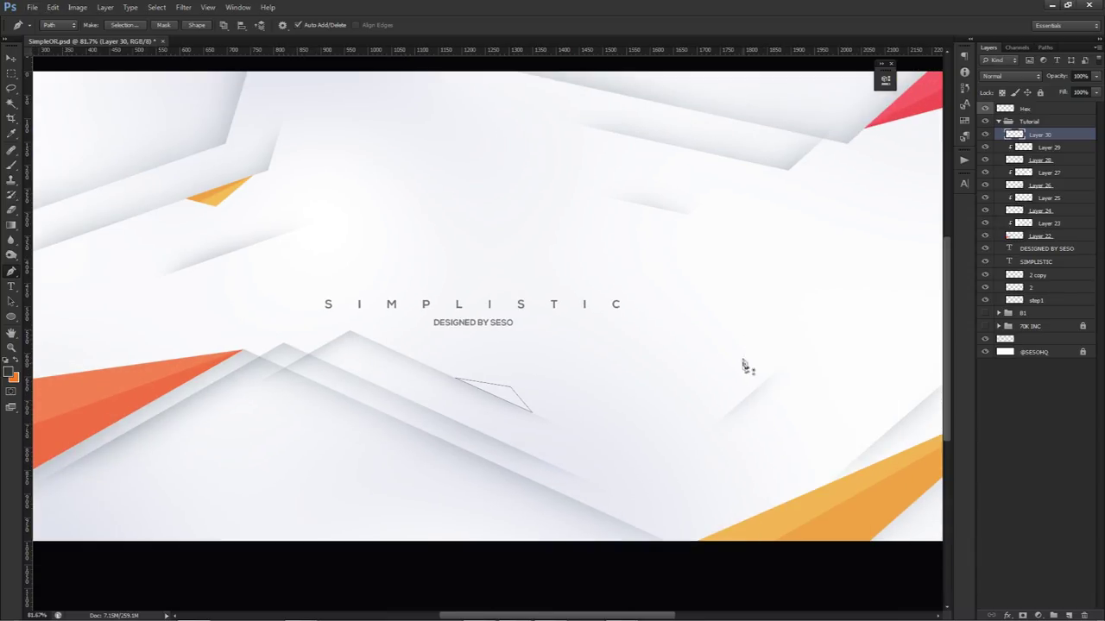
# Fill the small triangular path below the credit text with red and delete the path
pyautogui.rightClick(746, 341)
pyautogui.click(776, 404)
pyautogui.click(595, 248)
pyautogui.click(586, 265)
pyautogui.press('Return')
pyautogui.rightClick(706, 240)
pyautogui.click(741, 260)
# Add a new layer and clip it to the small red triangle's layer
pyautogui.click(1068, 615)
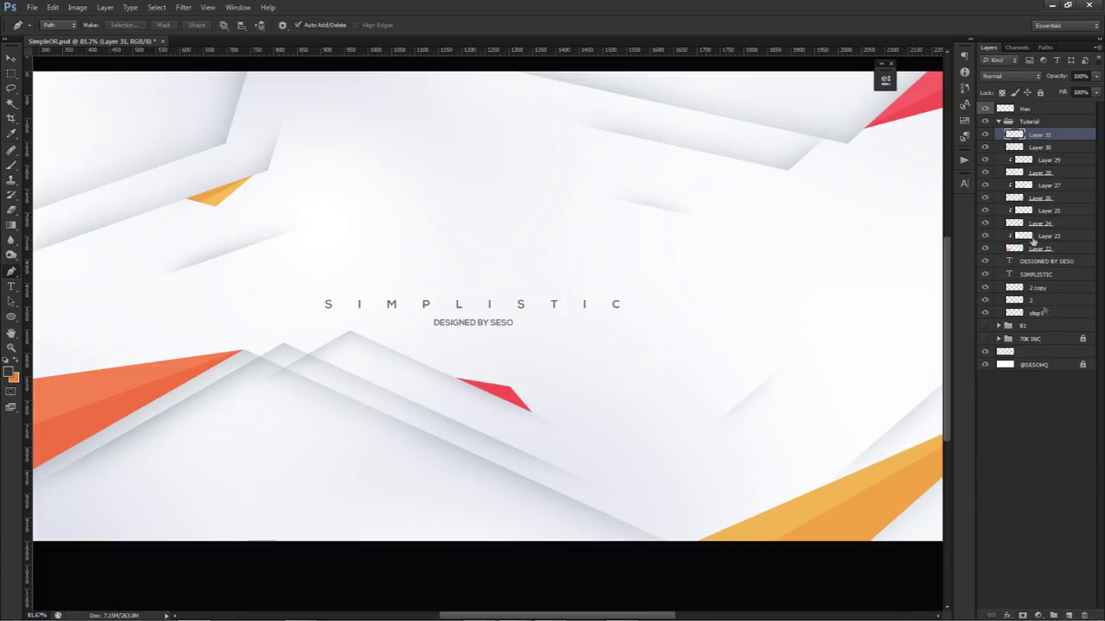
pyautogui.rightClick(1058, 136)
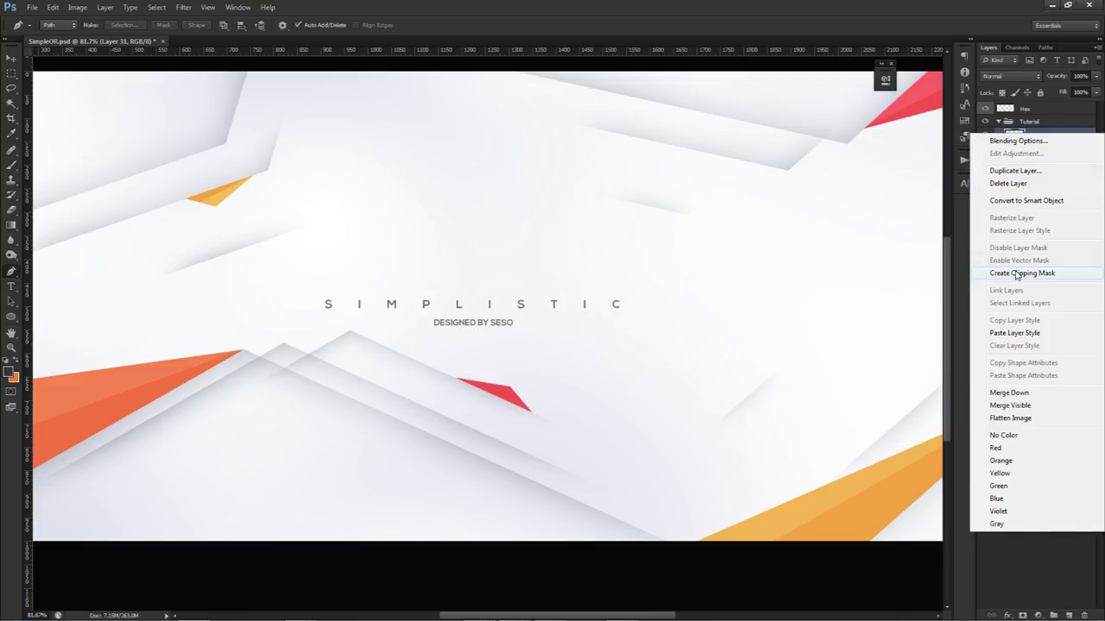
pyautogui.click(1018, 273)
# Draw a closed Pen path around the upper half of the small red triangle, cutting almost horizontally across it
pyautogui.scroll(3, 458, 381)
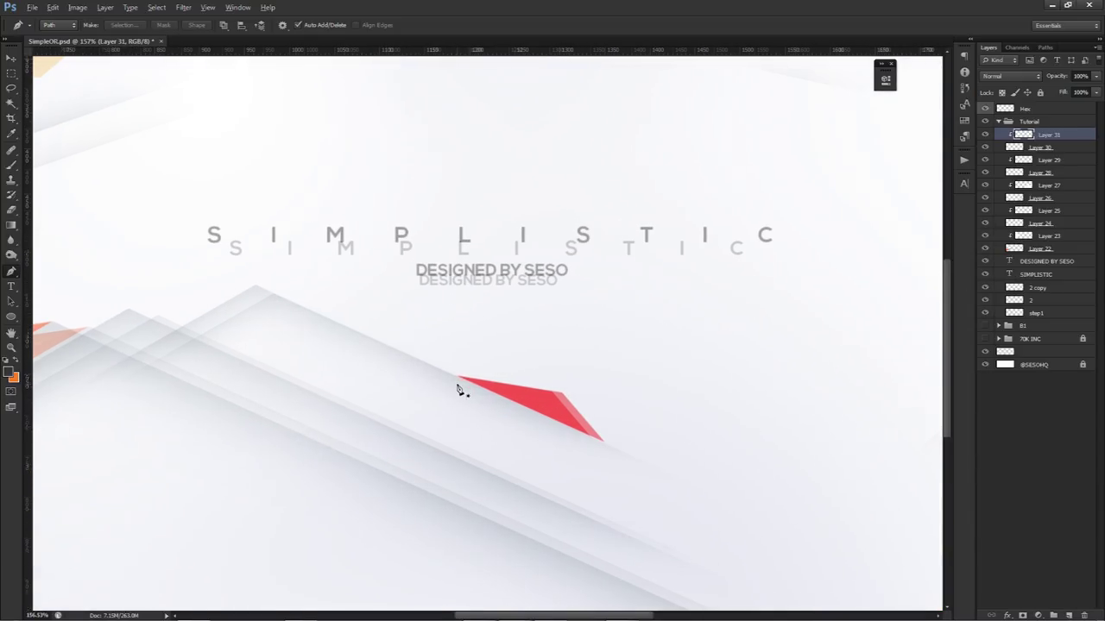
pyautogui.click(458, 377)
pyautogui.click(571, 390)
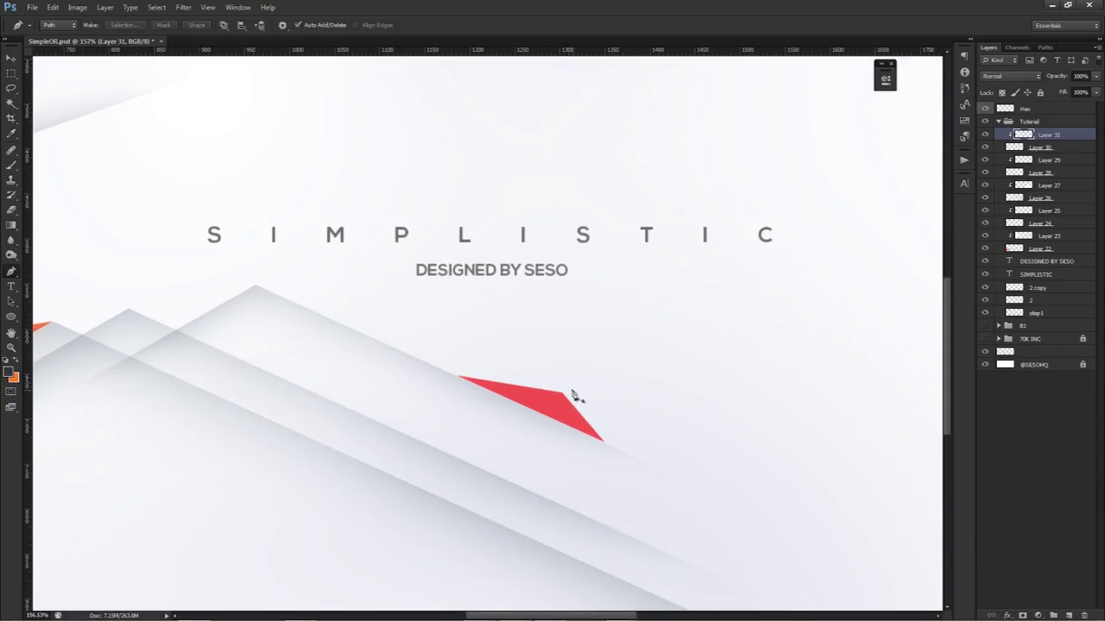
pyautogui.moveTo(572, 391); pyautogui.dragTo(593, 406)
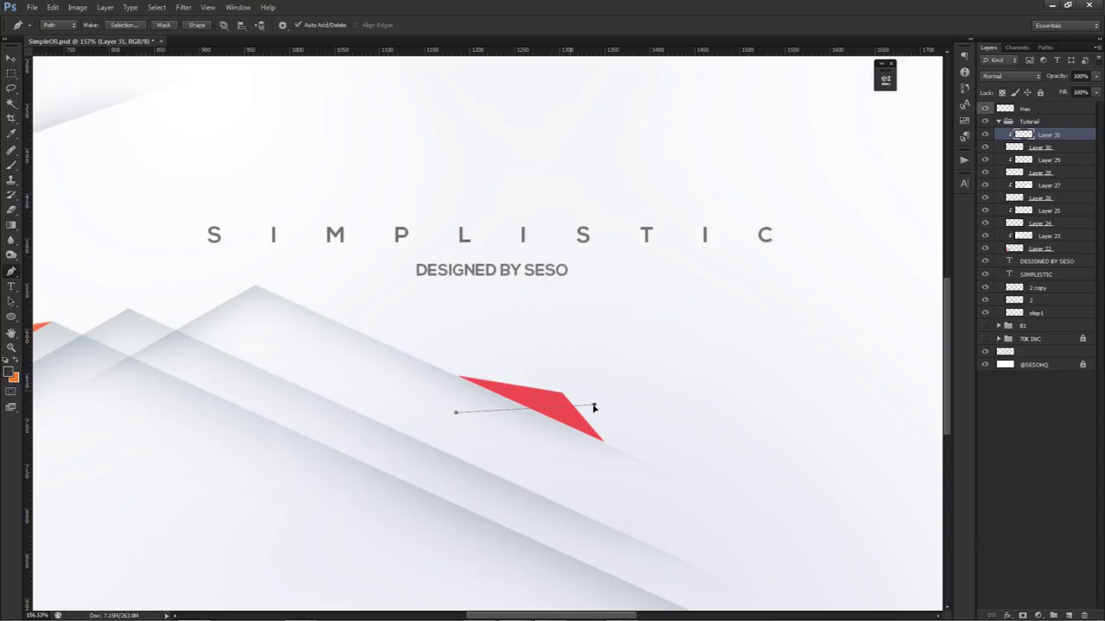
pyautogui.click(403, 357)
pyautogui.moveTo(481, 328); pyautogui.dragTo(538, 338)
pyautogui.moveTo(599, 365); pyautogui.dragTo(612, 400)
pyautogui.click(594, 405)
# Fill the path over the red triangle's upper half with white and delete the path
pyautogui.rightClick(656, 155)
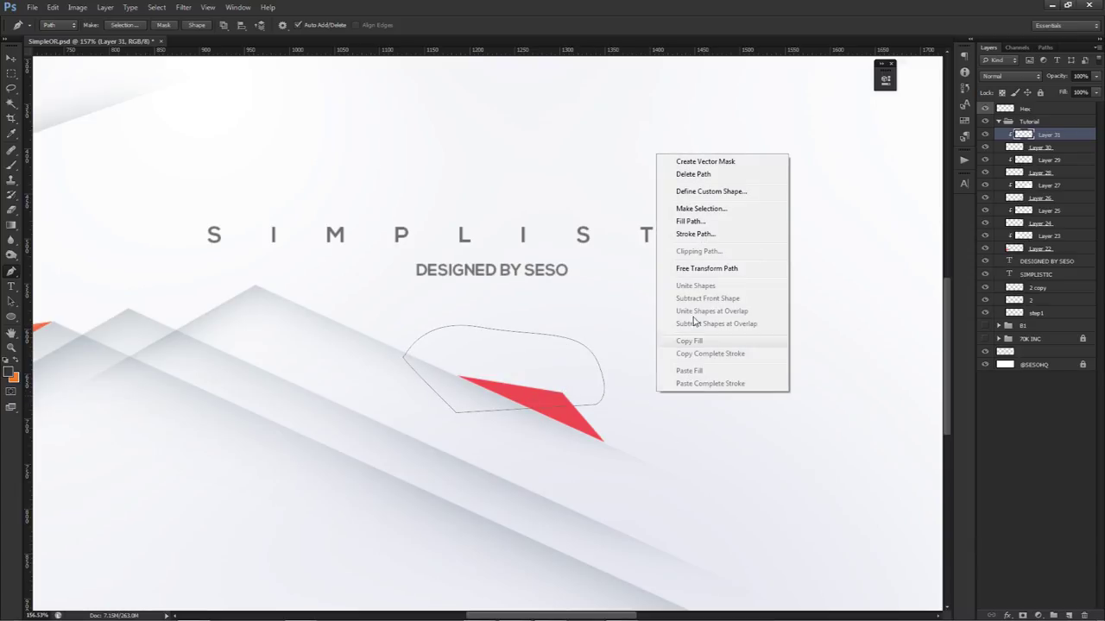
pyautogui.click(690, 222)
pyautogui.click(576, 248)
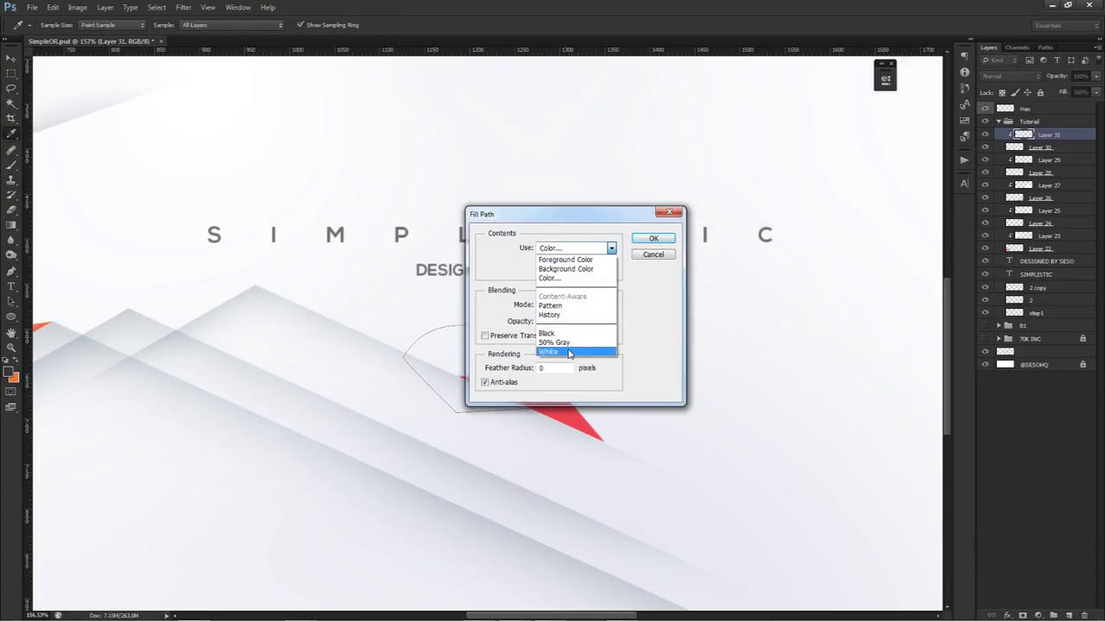
pyautogui.click(570, 348)
pyautogui.click(655, 239)
pyautogui.rightClick(712, 232)
pyautogui.click(740, 249)
# Blend the red triangle's white highlight with Overlay mode at 24% opacity
pyautogui.click(1010, 76)
pyautogui.click(989, 226)
pyautogui.click(1096, 76)
pyautogui.moveTo(1098, 90); pyautogui.dragTo(1049, 87)
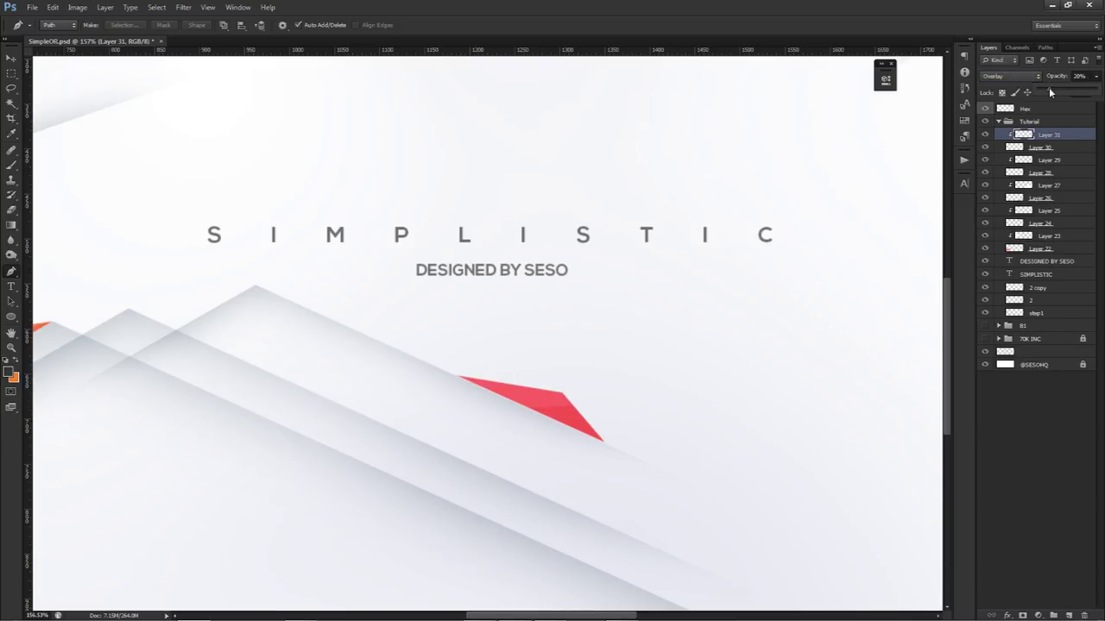
pyautogui.press('v')
pyautogui.scroll(-5, 715, 279)
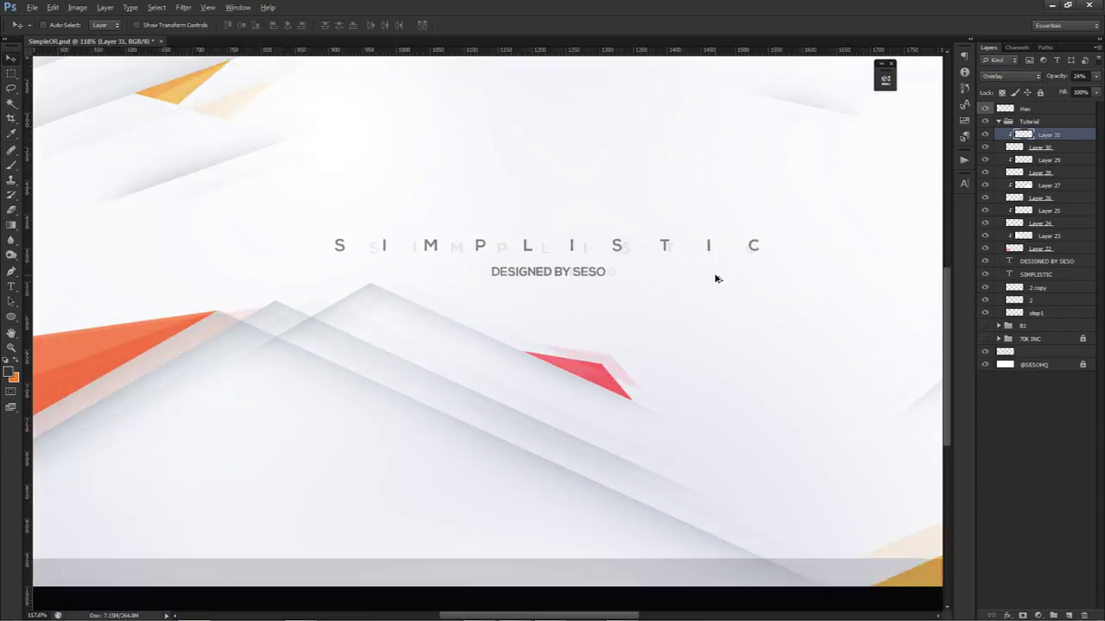
pyautogui.scroll(-1, 715, 278)
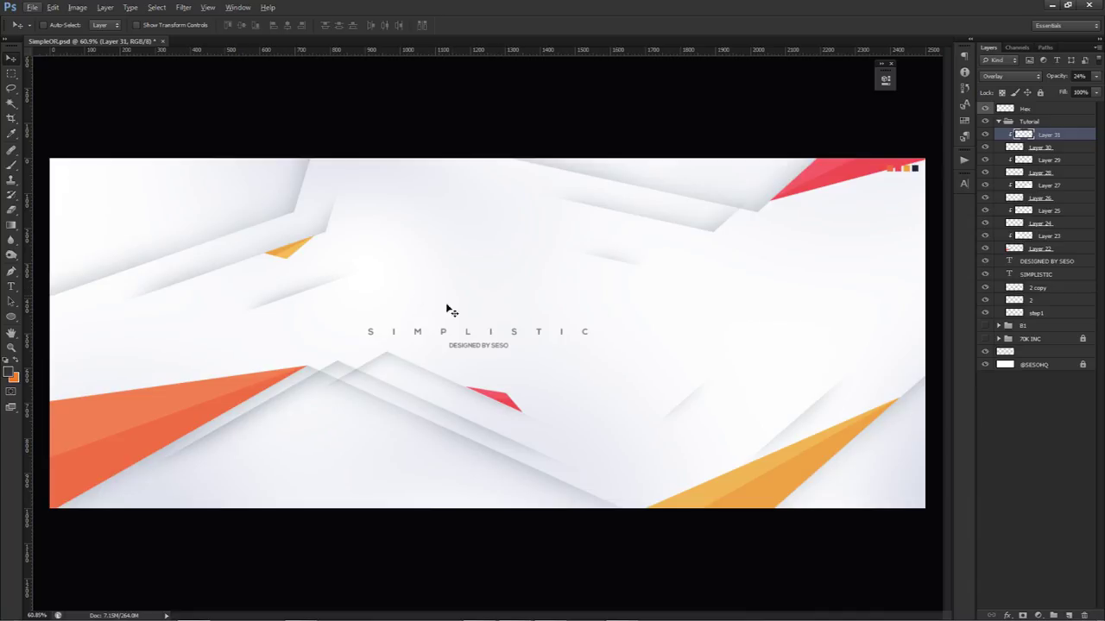
# Show the 70K INC reference group and add a new layer above the accent shapes
pyautogui.click(985, 339)
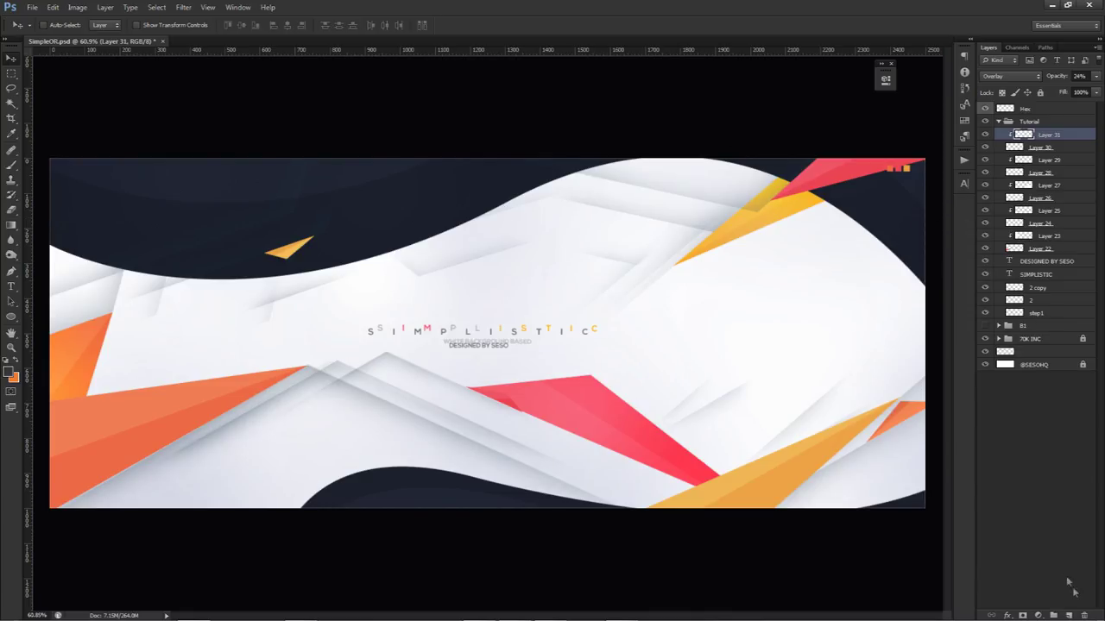
pyautogui.click(1071, 614)
pyautogui.press('p')
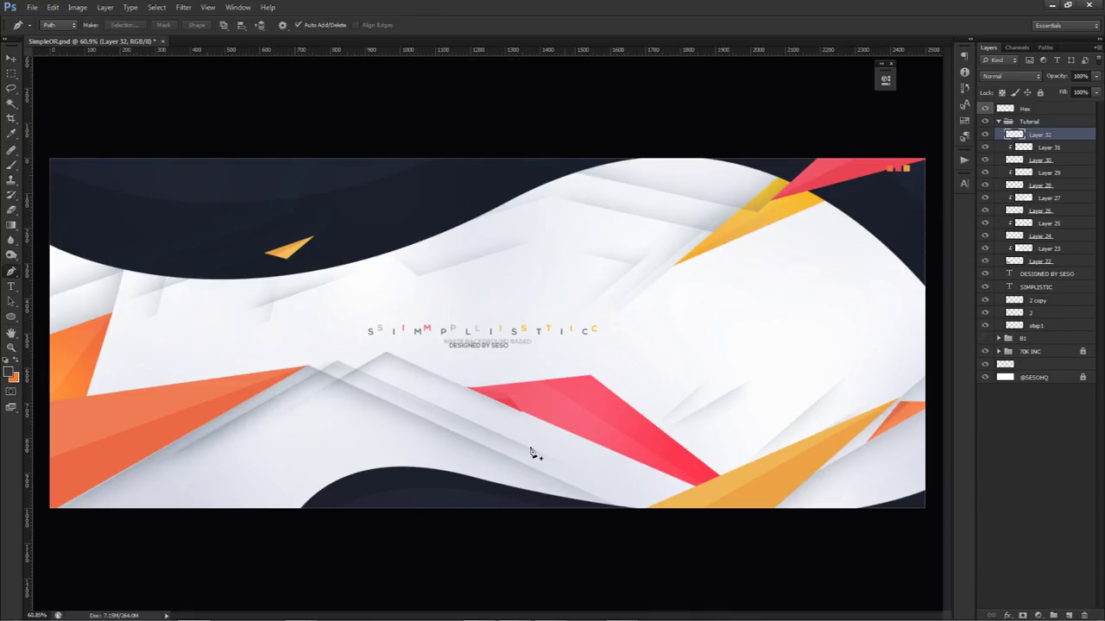
pyautogui.scroll(-1, 492, 429)
# Show the guides and trace the lower edge of the reference's upper navy wave with a curved Pen path across the canvas
pyautogui.click(74, 247)
pyautogui.hotkey('ctrl', ';')
pyautogui.hotkey('ctrl', 'h')
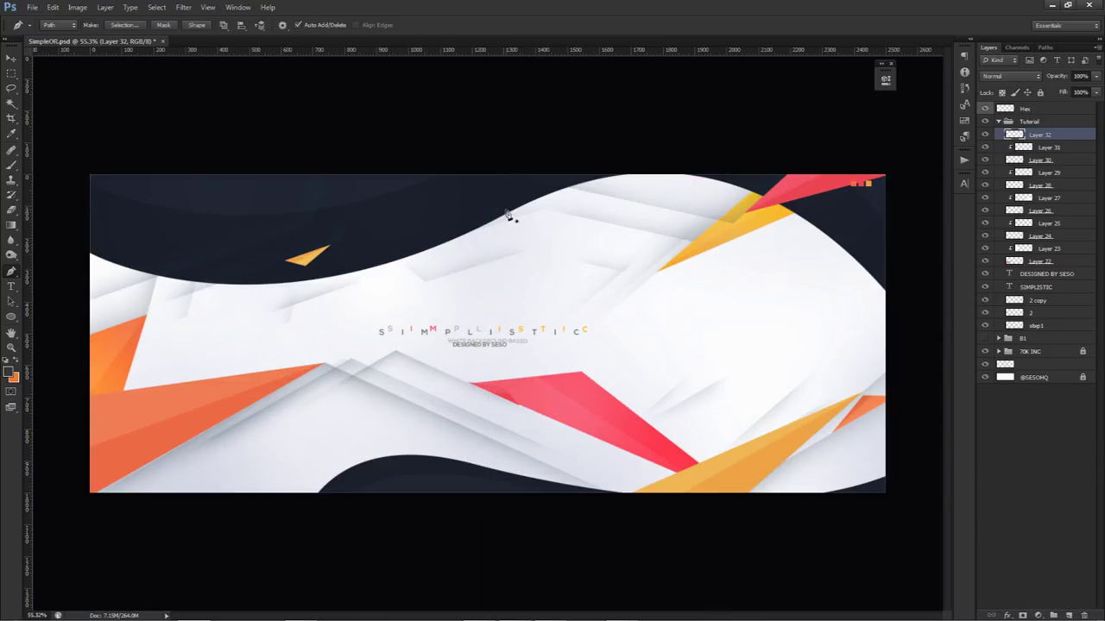
pyautogui.hotkey('ctrl', 'h')
pyautogui.moveTo(500, 217); pyautogui.dragTo(611, 109)
pyautogui.moveTo(389, 326); pyautogui.dragTo(251, 350)
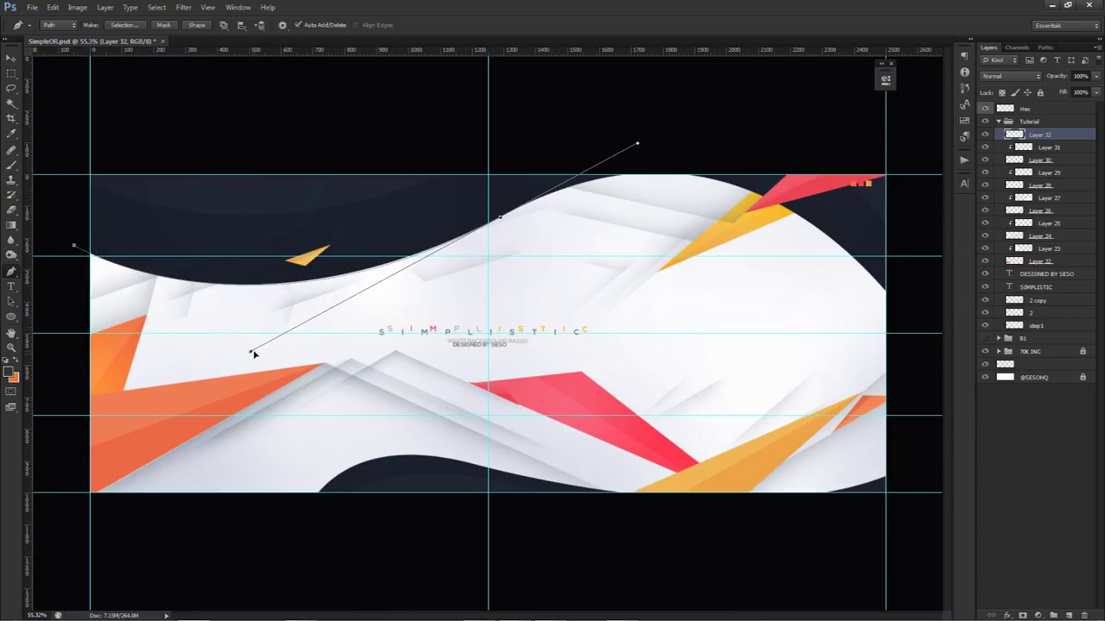
pyautogui.moveTo(898, 307); pyautogui.dragTo(942, 382)
pyautogui.moveTo(804, 200); pyautogui.dragTo(762, 153)
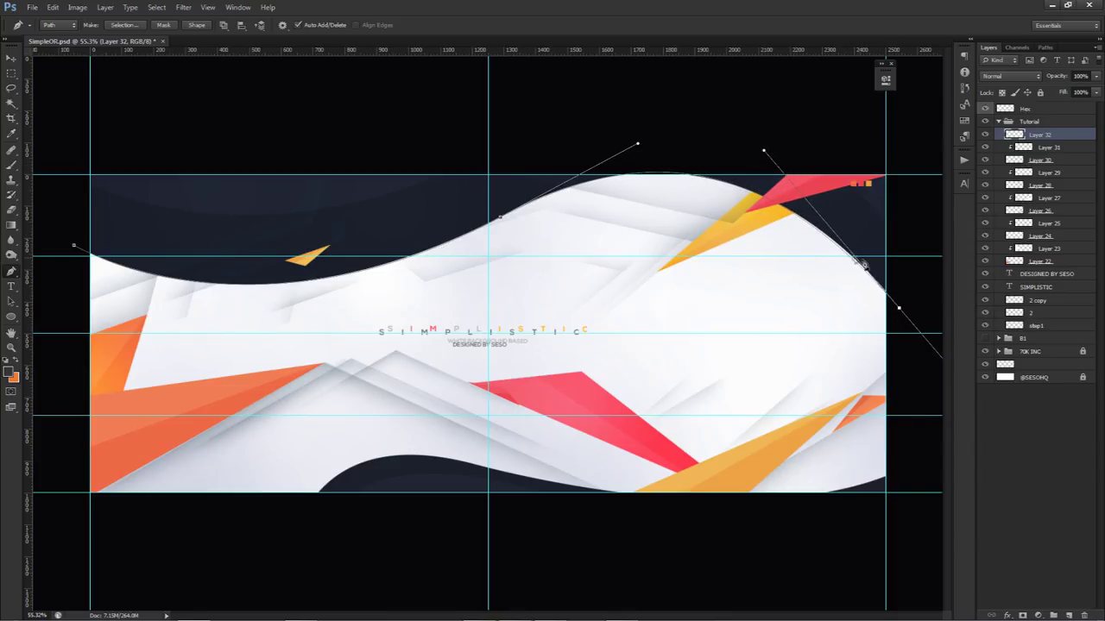
pyautogui.keyDown('alt'); pyautogui.click(898, 308); pyautogui.keyUp('alt')
# Close the wave path by looping it around outside the canvas's top edge back to its starting anchor
pyautogui.click(920, 191)
pyautogui.moveTo(895, 132); pyautogui.dragTo(876, 113)
pyautogui.moveTo(752, 103); pyautogui.dragTo(654, 99)
pyautogui.moveTo(241, 111); pyautogui.dragTo(161, 116)
pyautogui.click(88, 130)
pyautogui.moveTo(54, 153); pyautogui.dragTo(57, 198)
pyautogui.click(74, 245)
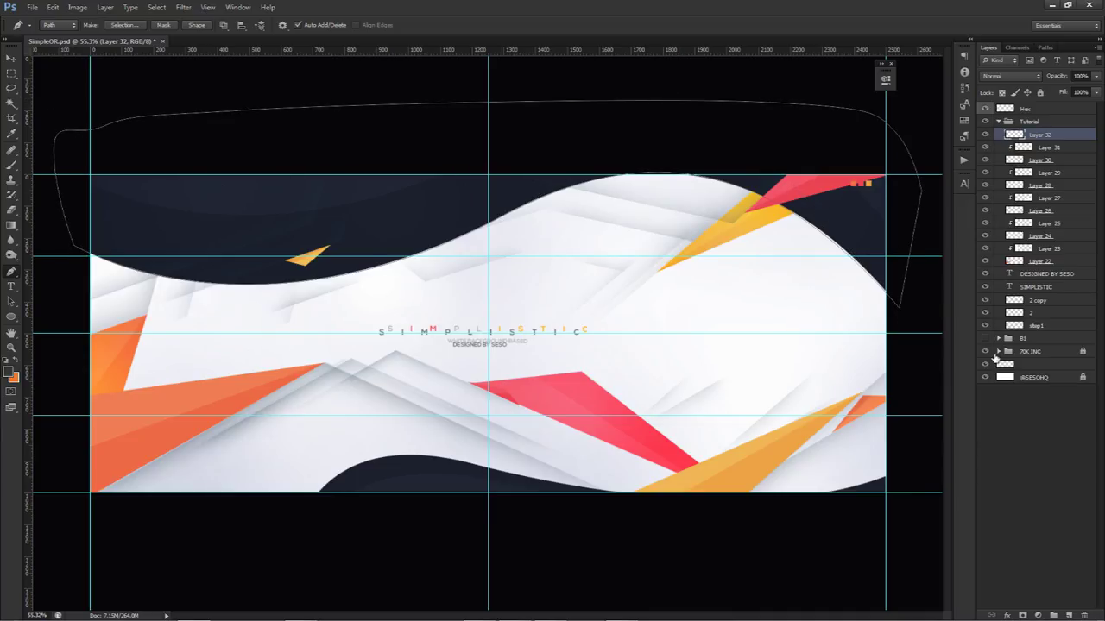
# Hide the 70K INC reference group and select the wave path's middle anchor to show its handles
pyautogui.click(988, 352)
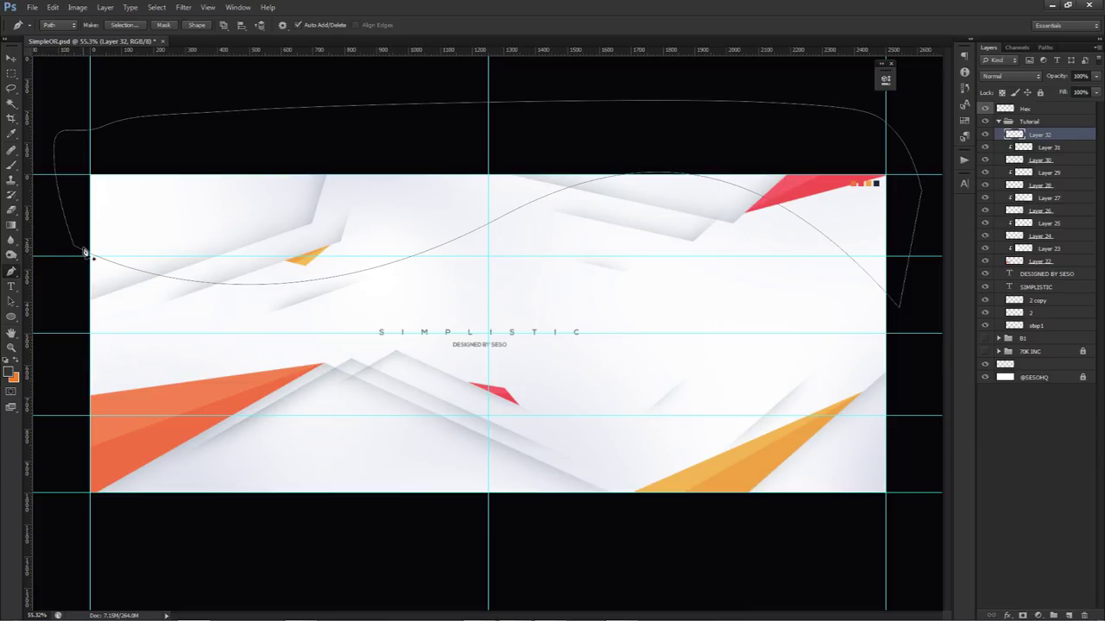
pyautogui.keyDown('ctrl'); pyautogui.click(503, 216); pyautogui.keyUp('ctrl')
pyautogui.keyDown('ctrl'); pyautogui.click(499, 218); pyautogui.keyUp('ctrl')
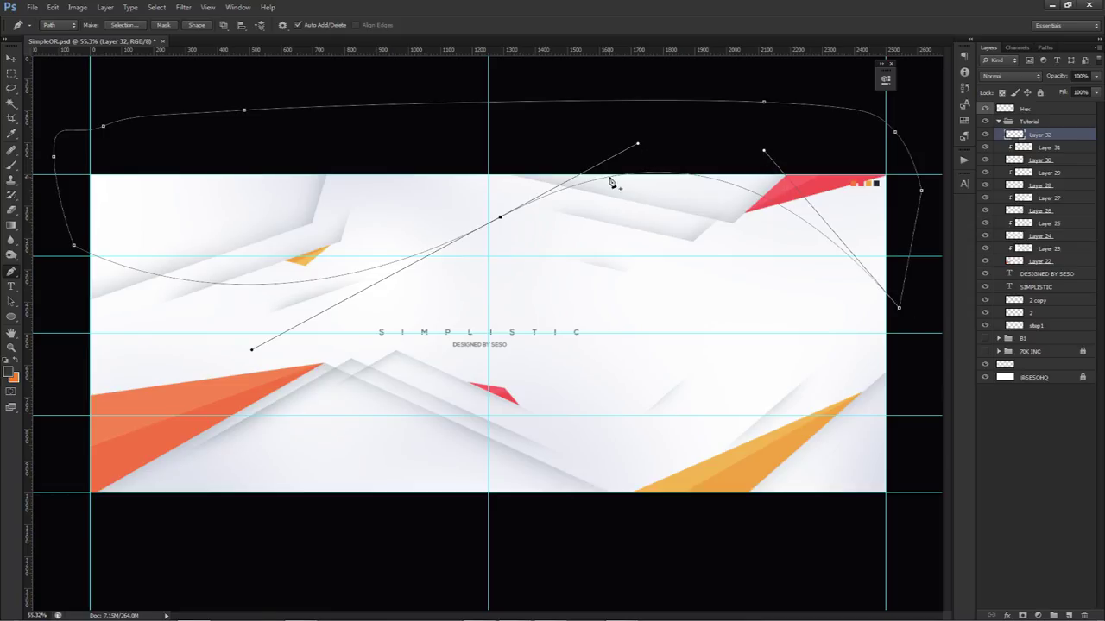
# Try to draw a curved Pen path across the lower part of the canvas, reshaping its middle handle
pyautogui.click(338, 515)
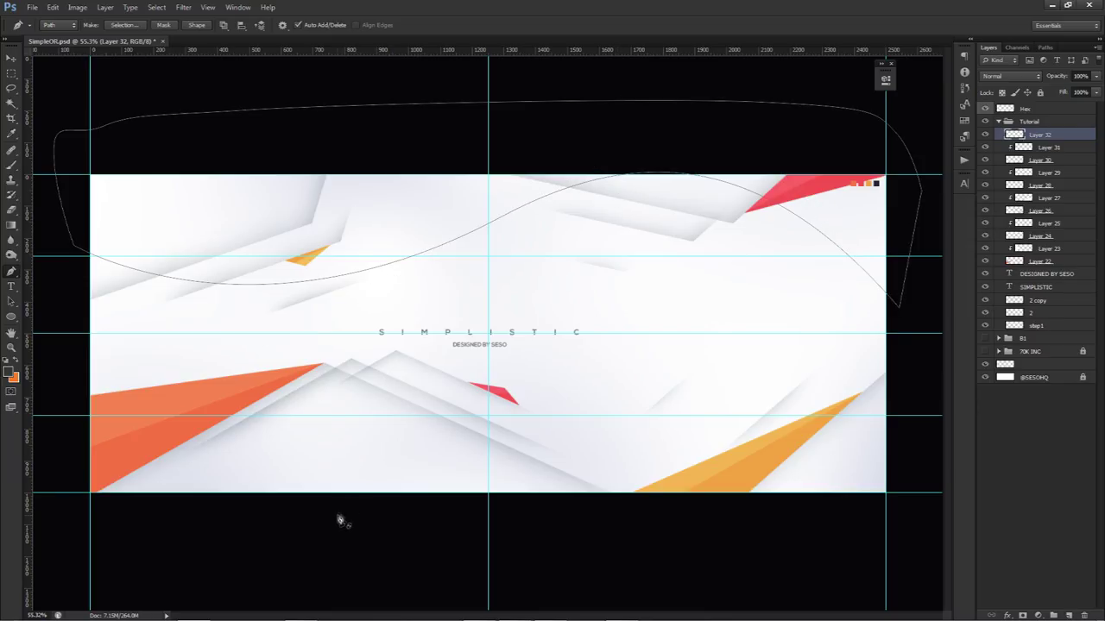
pyautogui.moveTo(668, 381); pyautogui.dragTo(801, 244)
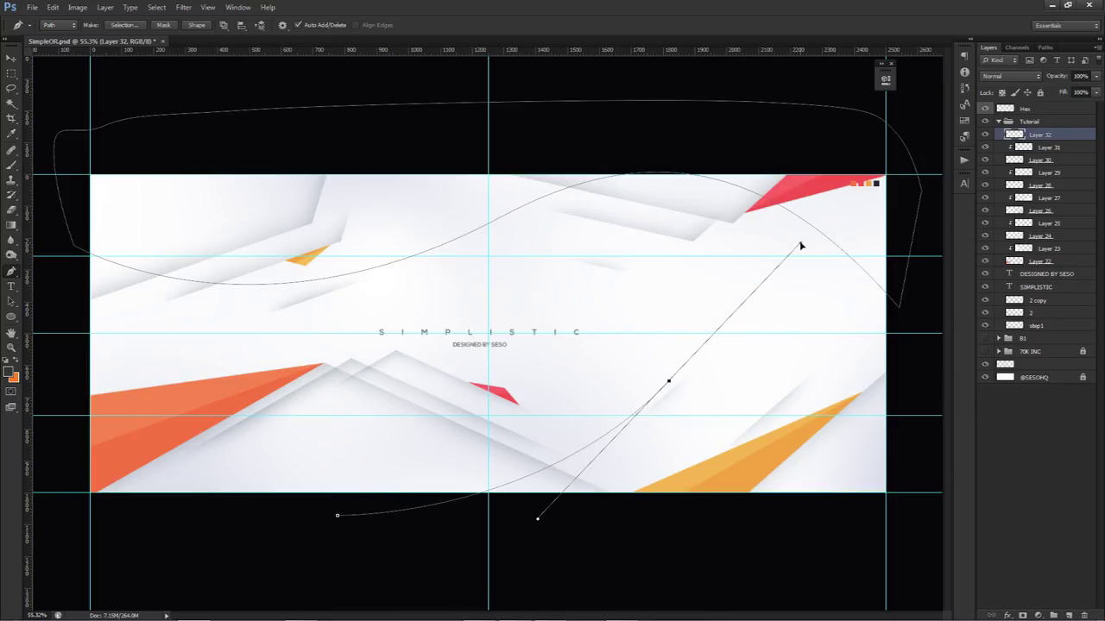
pyautogui.moveTo(915, 425); pyautogui.dragTo(918, 536)
pyautogui.moveTo(915, 318); pyautogui.dragTo(792, 503)
pyautogui.moveTo(799, 246); pyautogui.dragTo(678, 352)
pyautogui.moveTo(801, 247); pyautogui.dragTo(718, 400)
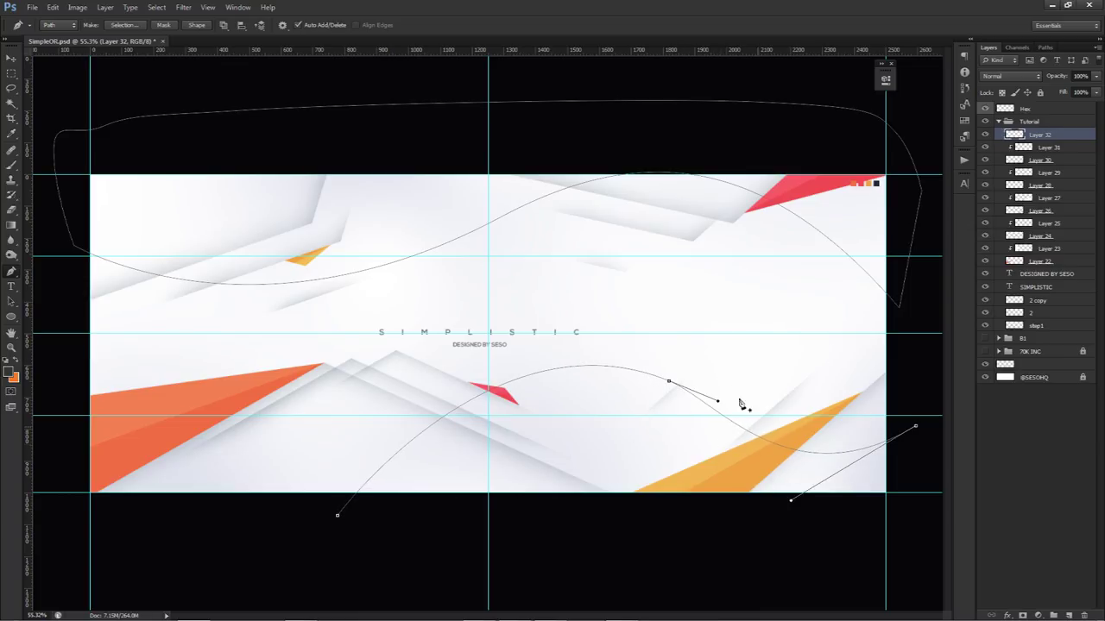
# Delete the trial path and undo back to the closed upper wave path alone
pyautogui.rightClick(696, 307)
pyautogui.click(717, 321)
pyautogui.hotkey('ctrl', 'alt', 'z')
pyautogui.hotkey('ctrl', 'alt', 'z')
pyautogui.hotkey('ctrl', 'alt', 'z')
pyautogui.hotkey('ctrl', 'alt', 'z')
pyautogui.hotkey('ctrl', 'alt', 'z')
# Fill the upper wave path with the sampled navy 212636, delete the path and hide the guides
pyautogui.rightClick(681, 252)
pyautogui.click(709, 320)
pyautogui.click(576, 247)
pyautogui.click(553, 256)
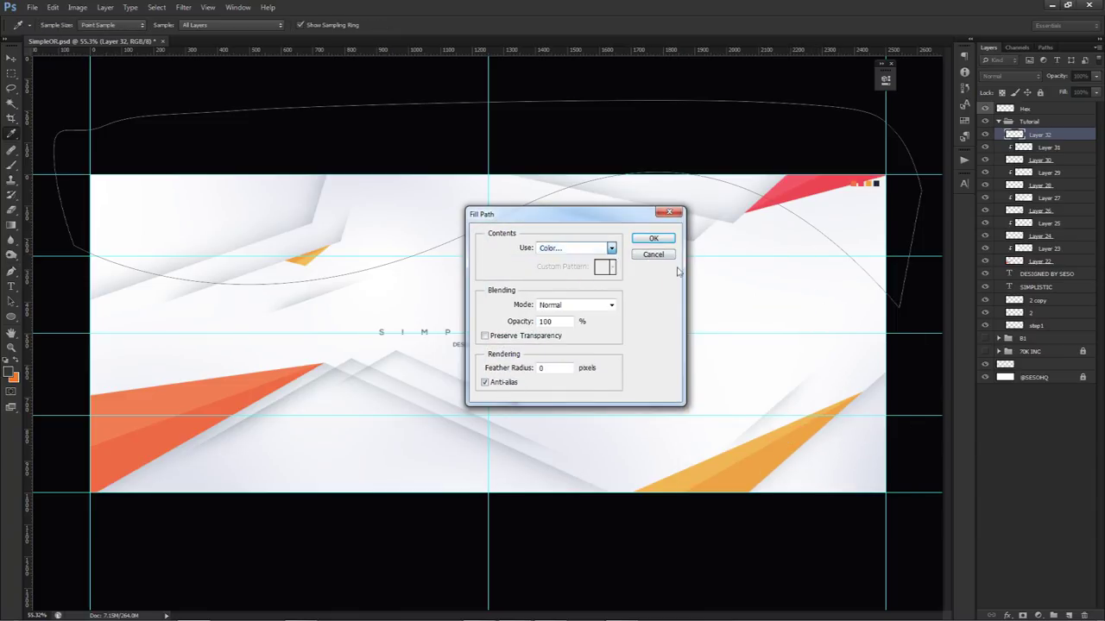
pyautogui.click(877, 187)
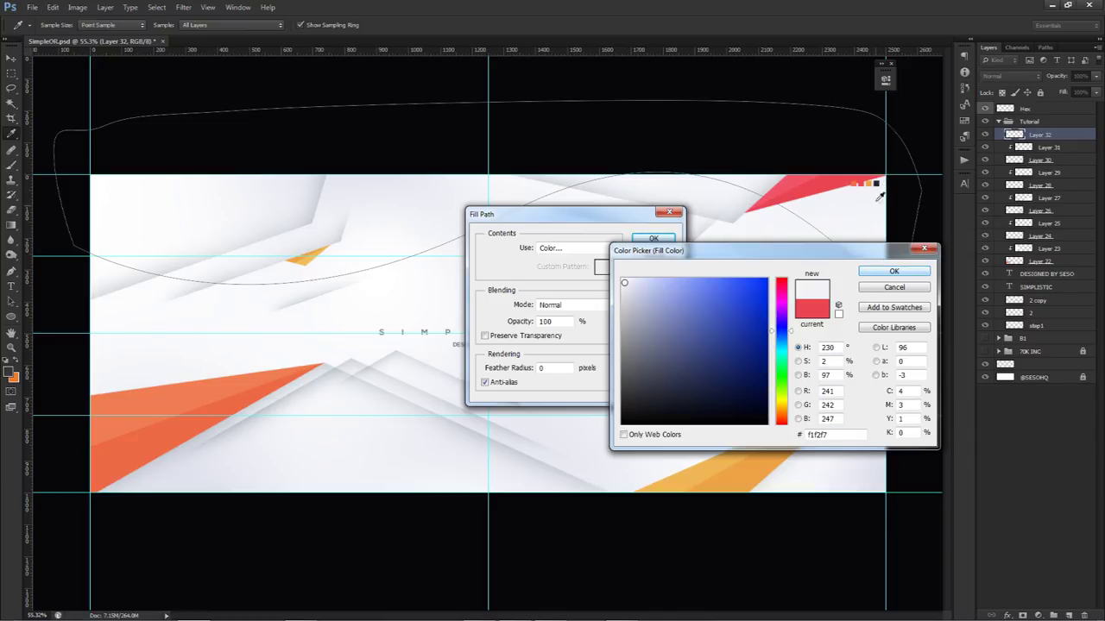
pyautogui.click(875, 184)
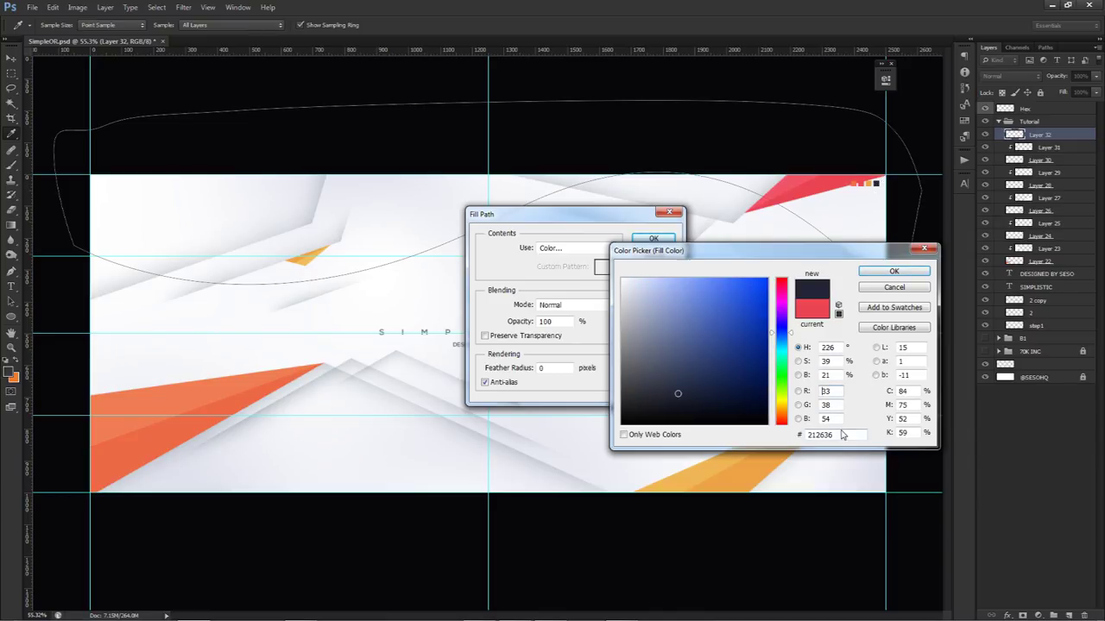
pyautogui.click(893, 272)
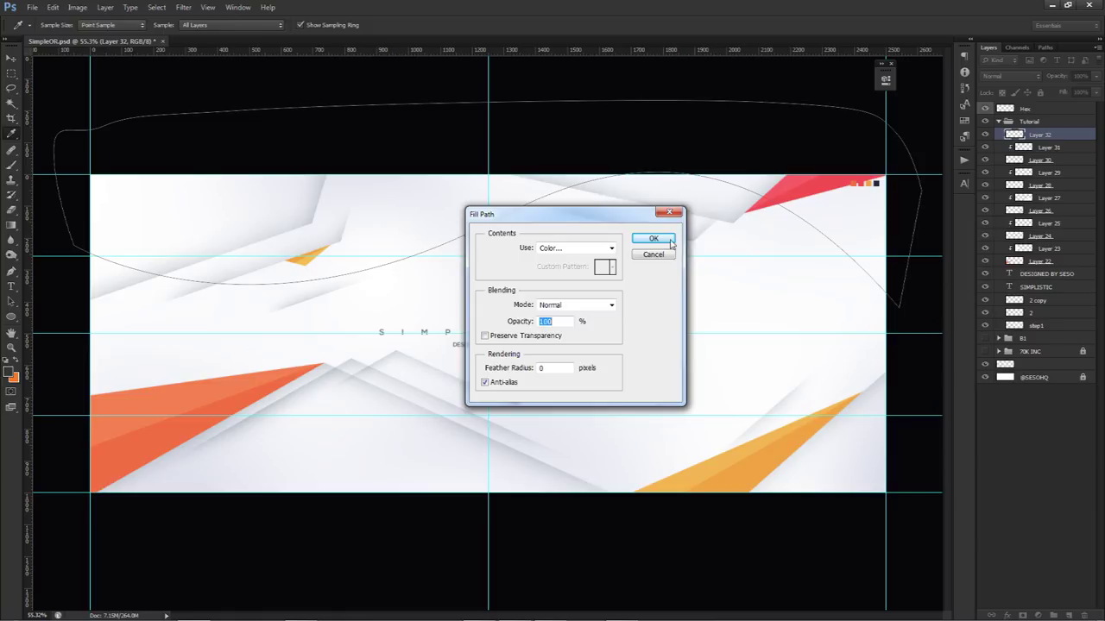
pyautogui.click(653, 238)
pyautogui.rightClick(735, 238)
pyautogui.click(764, 254)
pyautogui.press('v')
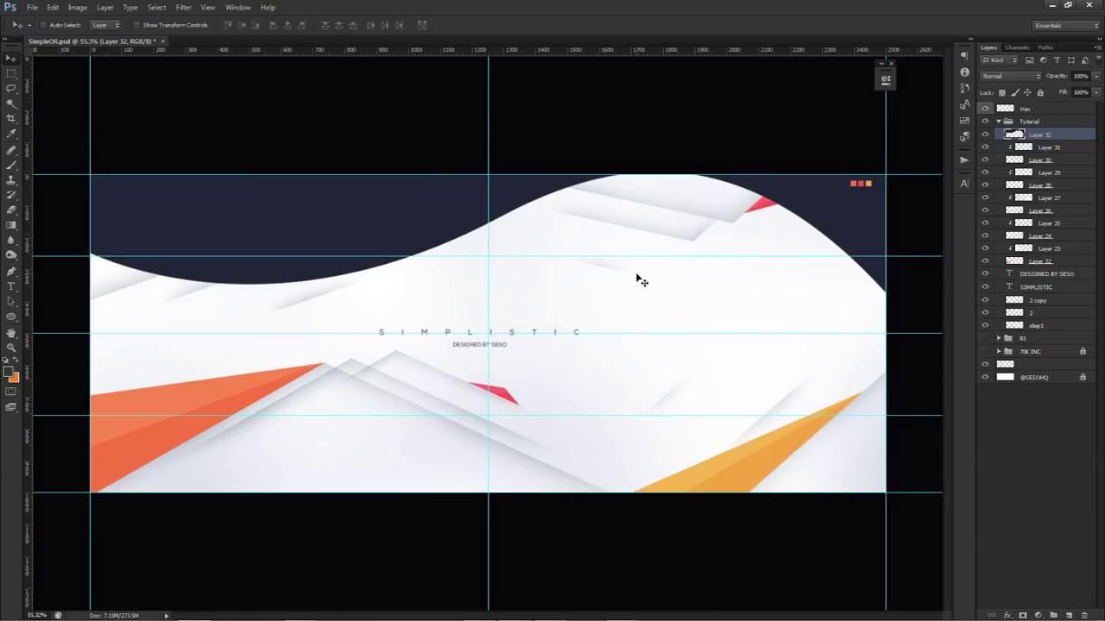
pyautogui.hotkey('ctrl', ';')
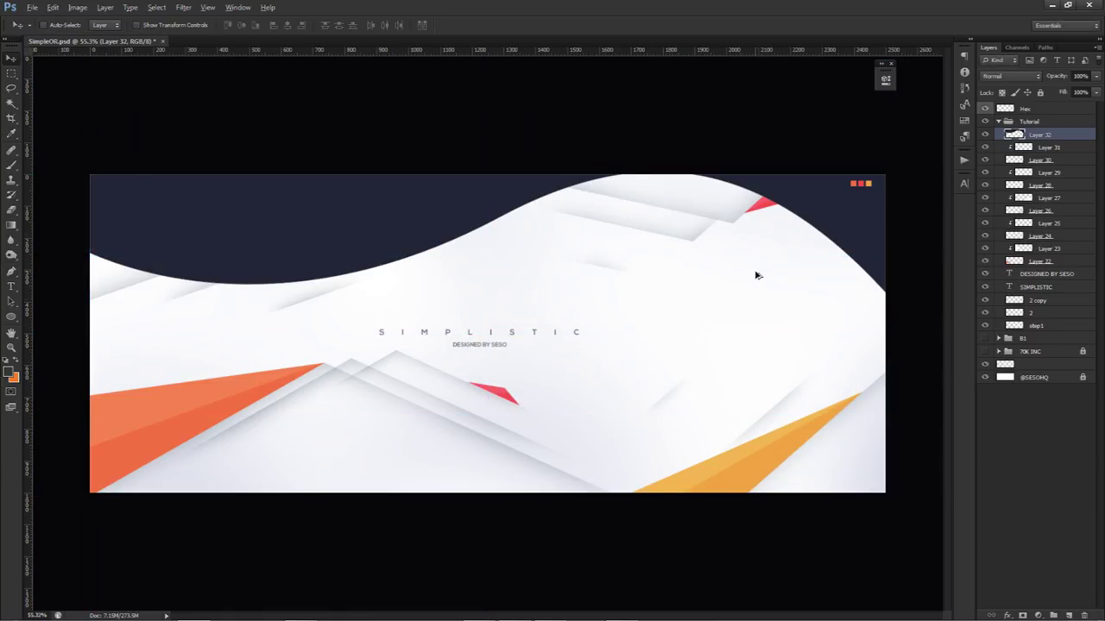
# Try a copy of the navy wave along the canvas's lower edge, flipped horizontally and vertically, and remove it
pyautogui.scroll(-1, 758, 276)
pyautogui.click(1024, 136)
pyautogui.moveTo(749, 232); pyautogui.dragTo(730, 390)
pyautogui.hotkey('ctrl', 't')
pyautogui.rightClick(676, 387)
pyautogui.click(717, 572)
pyautogui.rightClick(648, 368)
pyautogui.click(701, 540)
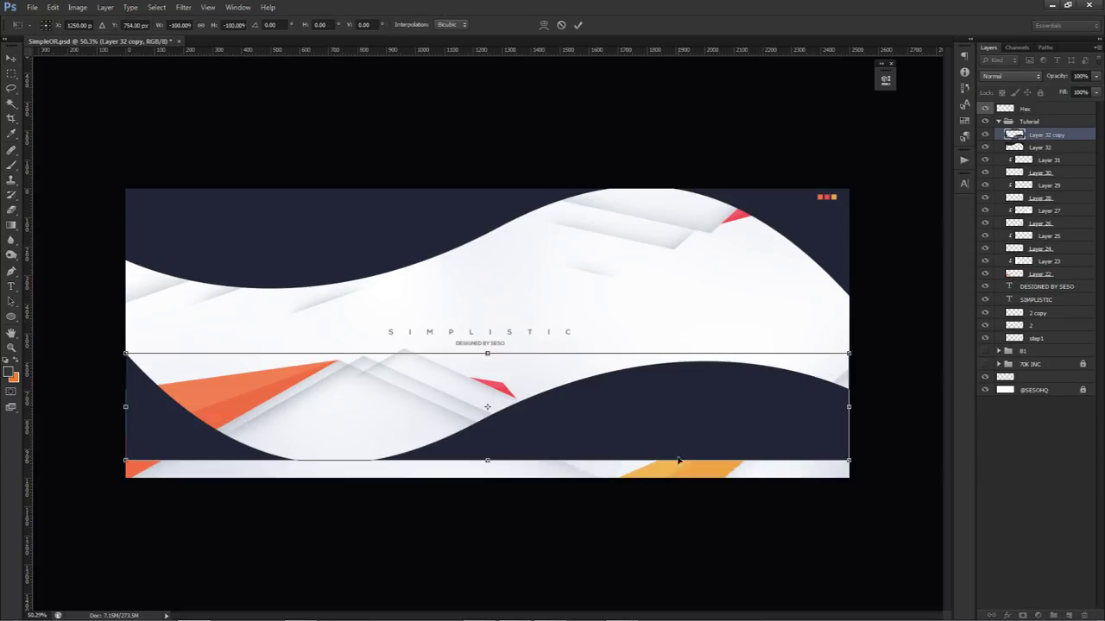
pyautogui.moveTo(677, 430); pyautogui.dragTo(717, 458)
pyautogui.click(562, 25)
pyautogui.press('Delete')
# Add a new layer, show the guides and start a wavy Pen path from below the canvas to beyond its right edge
pyautogui.click(1068, 615)
pyautogui.press('p')
pyautogui.hotkey('ctrl', ';')
pyautogui.click(358, 486)
pyautogui.moveTo(645, 420); pyautogui.dragTo(774, 450)
pyautogui.moveTo(917, 446); pyautogui.dragTo(941, 411)
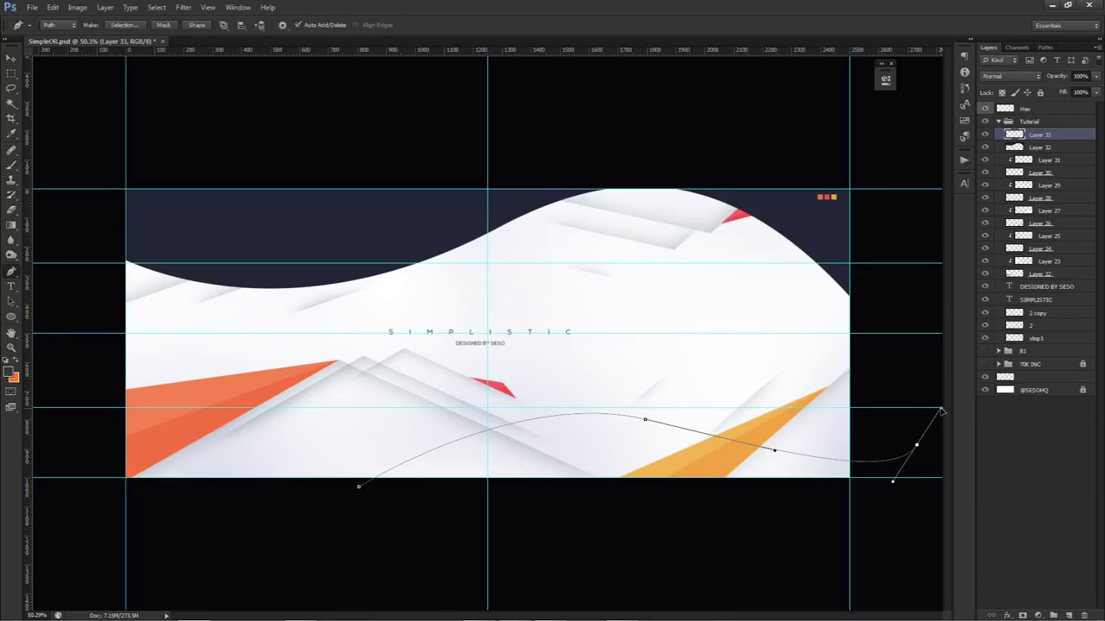
# Reposition the lower wave path's middle and right anchors and adjust the middle handles for a smoother curve
pyautogui.moveTo(644, 420); pyautogui.dragTo(584, 446)
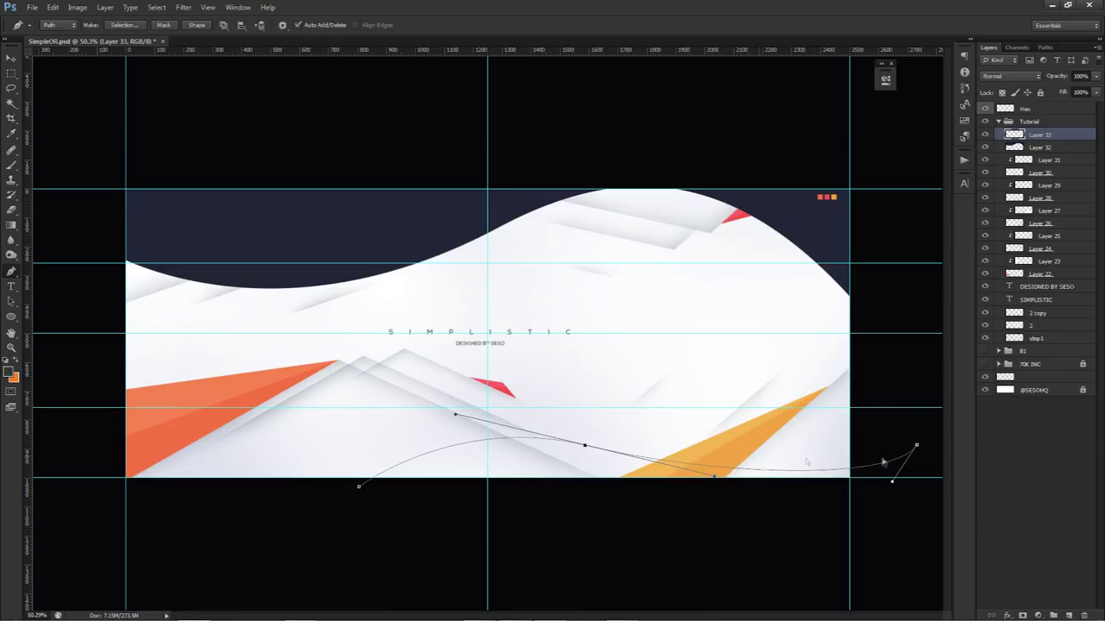
pyautogui.moveTo(914, 446); pyautogui.dragTo(908, 371)
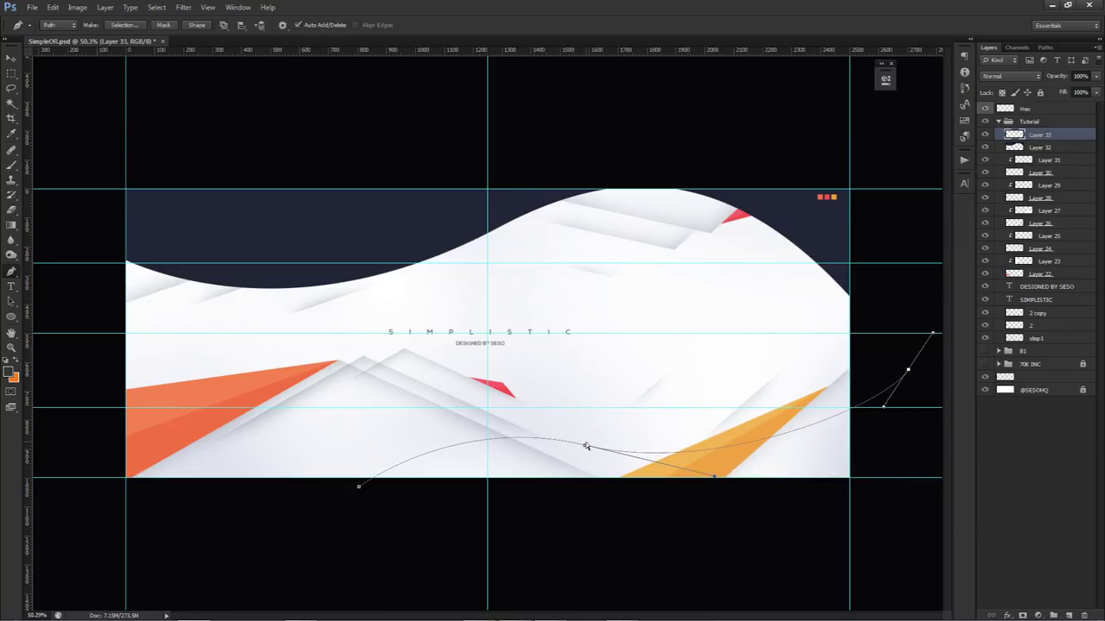
pyautogui.moveTo(584, 446); pyautogui.dragTo(547, 469)
pyautogui.moveTo(417, 440); pyautogui.dragTo(366, 406)
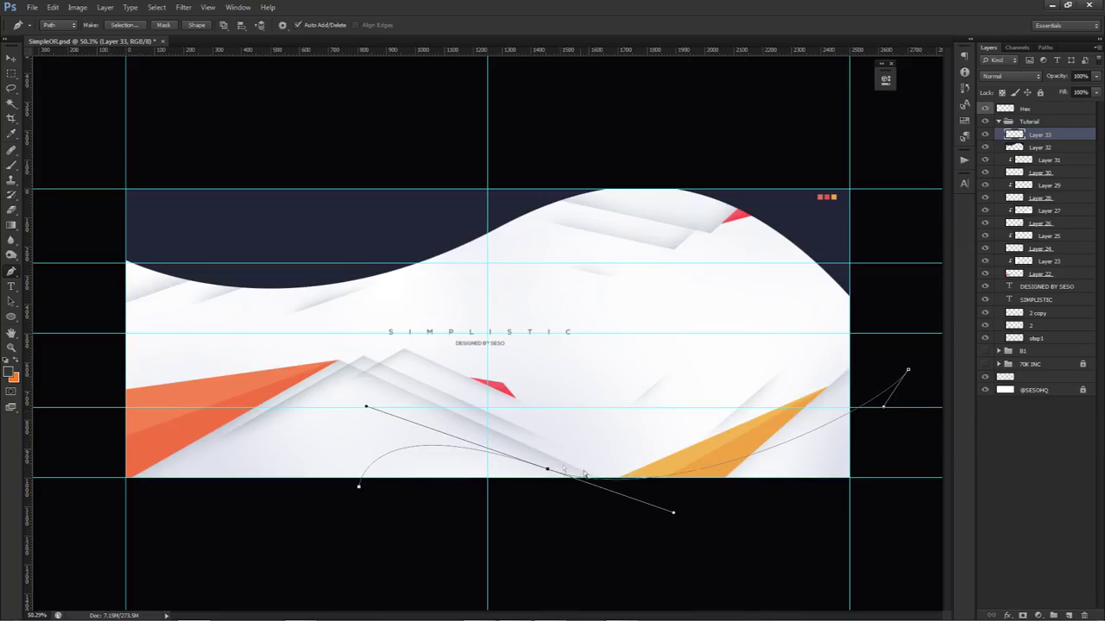
pyautogui.moveTo(547, 470); pyautogui.dragTo(535, 444)
pyautogui.moveTo(649, 482); pyautogui.dragTo(614, 470)
# Move the lower wave path's start anchor farther down and left, and reshape the crest and the right-hand dip
pyautogui.moveTo(358, 487); pyautogui.dragTo(295, 523)
pyautogui.keyDown('ctrl'); pyautogui.click(358, 488); pyautogui.keyUp('ctrl')
pyautogui.moveTo(354, 381); pyautogui.dragTo(393, 392)
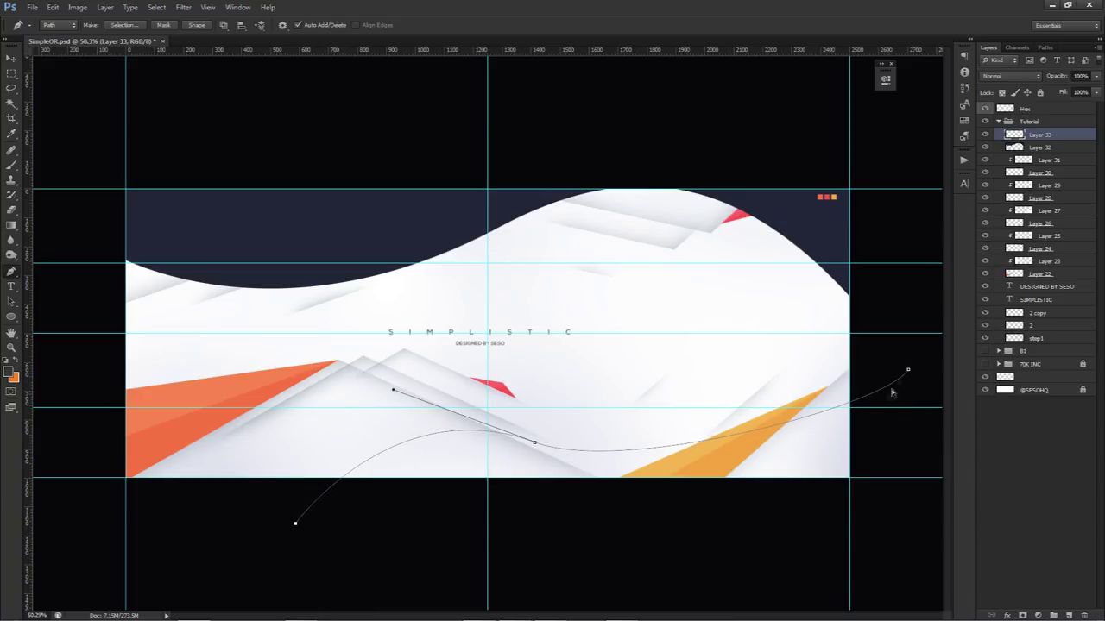
pyautogui.moveTo(908, 373); pyautogui.dragTo(912, 399)
pyautogui.moveTo(889, 435); pyautogui.dragTo(739, 531)
pyautogui.click(938, 464)
pyautogui.moveTo(929, 501); pyautogui.dragTo(926, 505)
pyautogui.moveTo(903, 524); pyautogui.dragTo(897, 528)
pyautogui.hotkey('ctrl', 'alt', 'z')
pyautogui.hotkey('ctrl', 'alt', 'z')
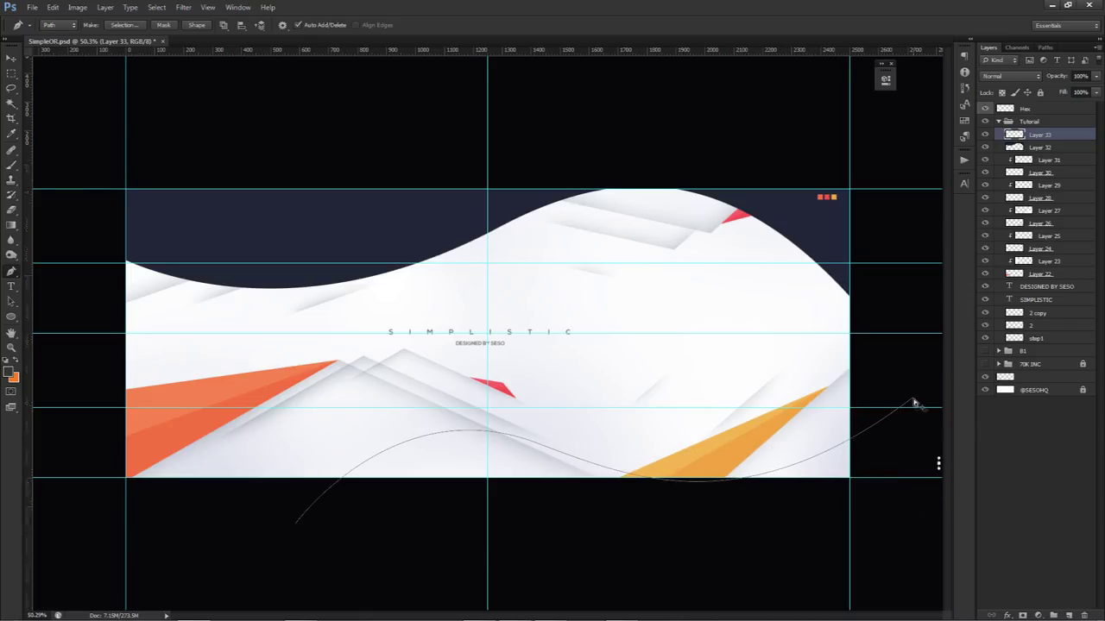
pyautogui.hotkey('ctrl', 'alt', 'z')
# Close the lower wave path around below the canvas and fill it with the same dark navy colour
pyautogui.moveTo(914, 511)
pyautogui.mouseDown()
pyautogui.moveTo(767, 538)
pyautogui.moveTo(427, 560)
pyautogui.moveTo(308, 530)
pyautogui.mouseUp()
pyautogui.click(296, 524)
pyautogui.rightClick(491, 393)
pyautogui.click(517, 399)
pyautogui.click(557, 248)
pyautogui.click(552, 263)
pyautogui.click(882, 273)
pyautogui.click(653, 238)
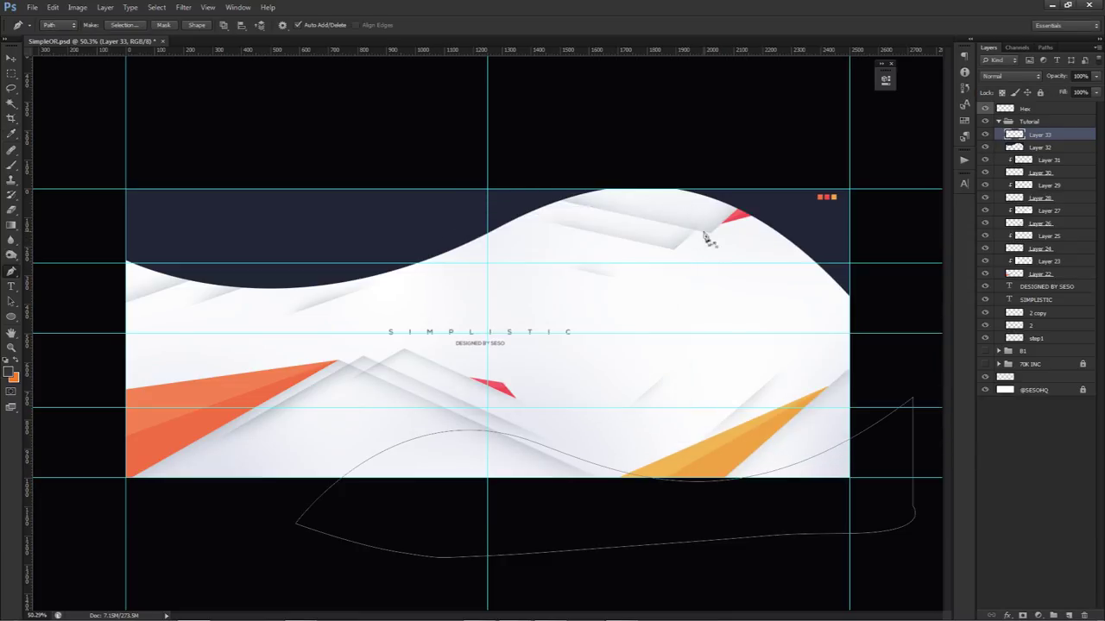
# Delete the finished lower wave path and hide the guides
pyautogui.rightClick(714, 240)
pyautogui.click(734, 261)
pyautogui.press('v')
pyautogui.hotkey('ctrl', ';')
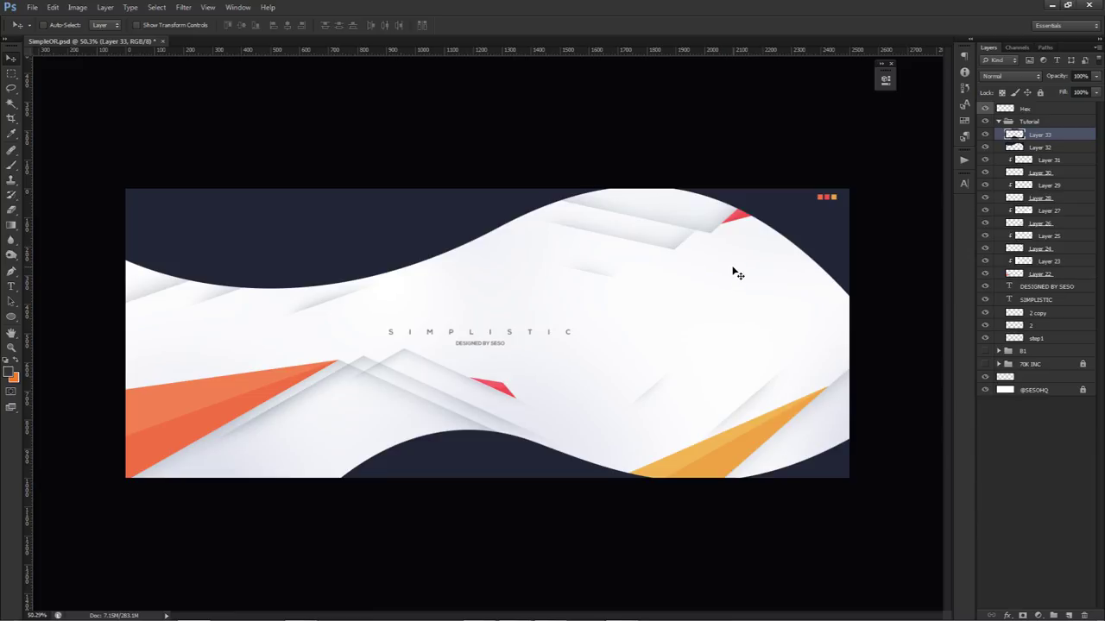
pyautogui.click(1048, 149)
pyautogui.click(1068, 614)
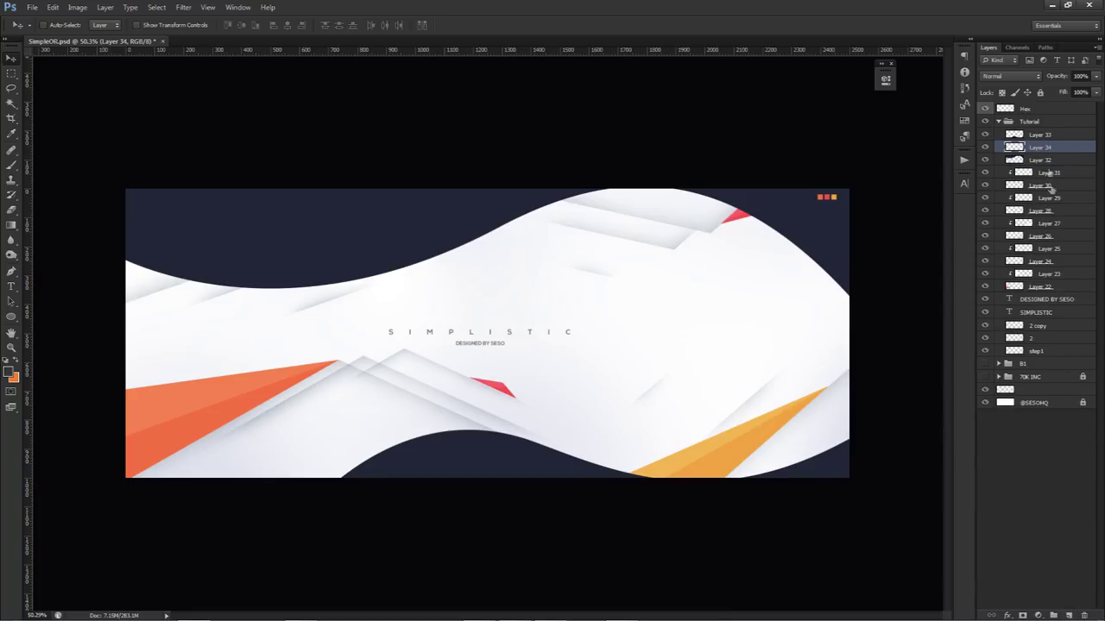
pyautogui.rightClick(1046, 150)
pyautogui.click(1019, 289)
pyautogui.press('p')
pyautogui.click(98, 181)
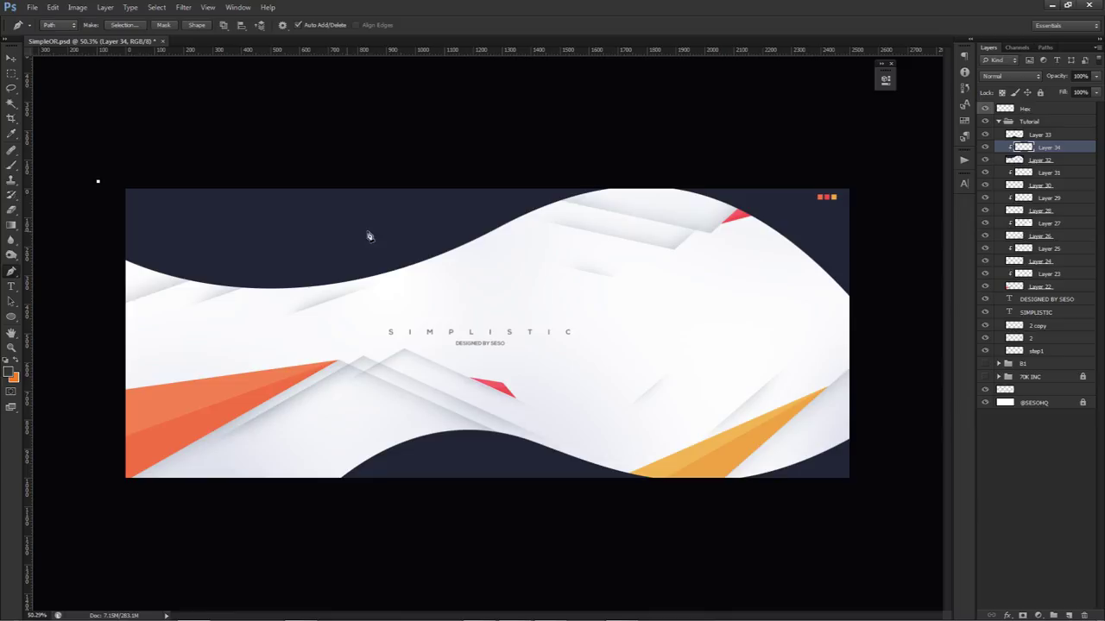
pyautogui.click(343, 199)
pyautogui.rightClick(435, 217)
pyautogui.click(466, 237)
pyautogui.press('Delete')
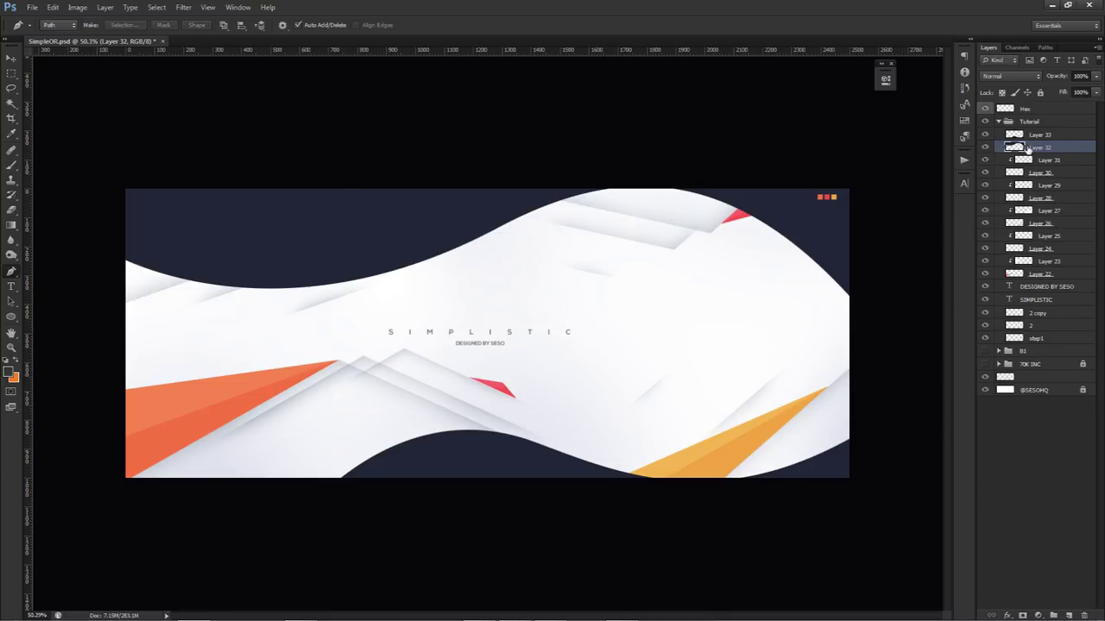
# Duplicate the upper wave layer, Layer 32, and turn the copy white with Hue/Saturation at Lightness +100
pyautogui.hotkey('ctrl', 'j')
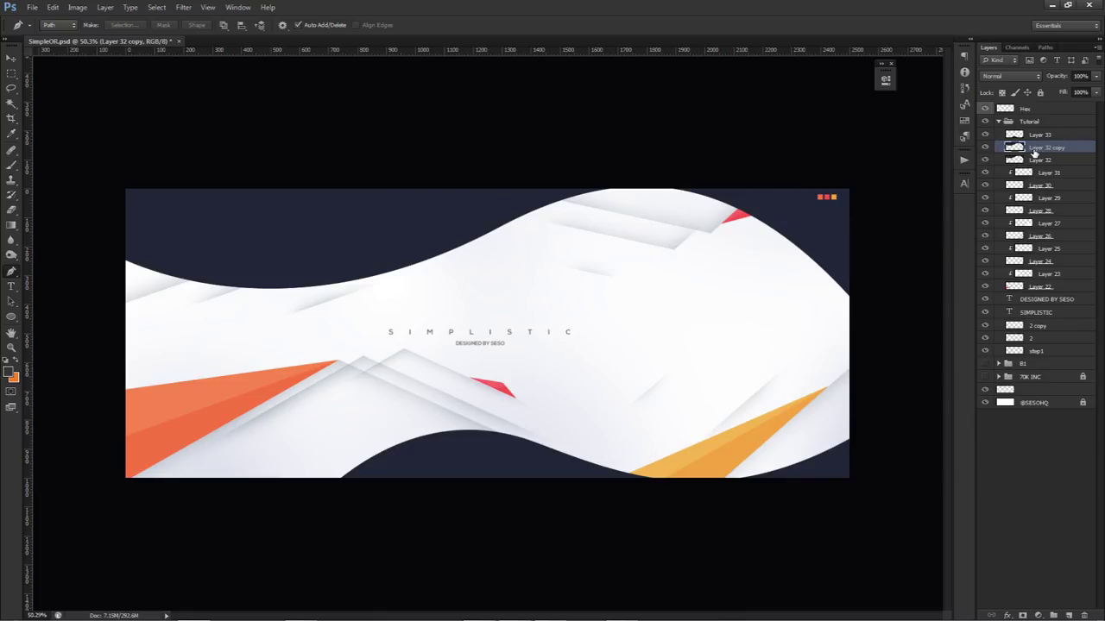
pyautogui.hotkey('ctrl', 'u')
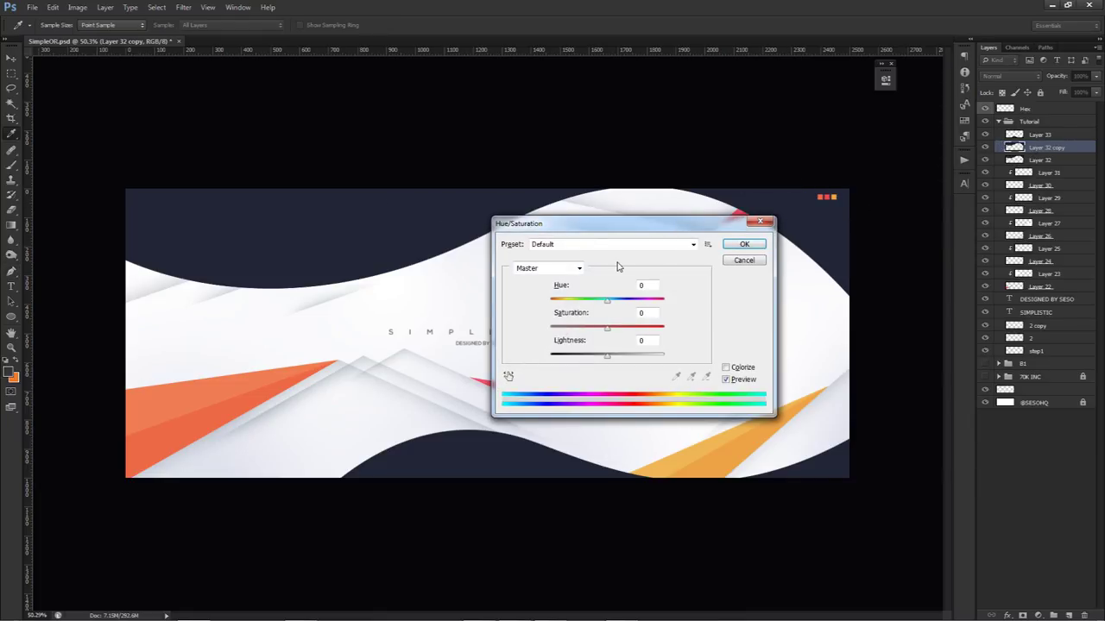
pyautogui.moveTo(610, 357); pyautogui.dragTo(735, 345)
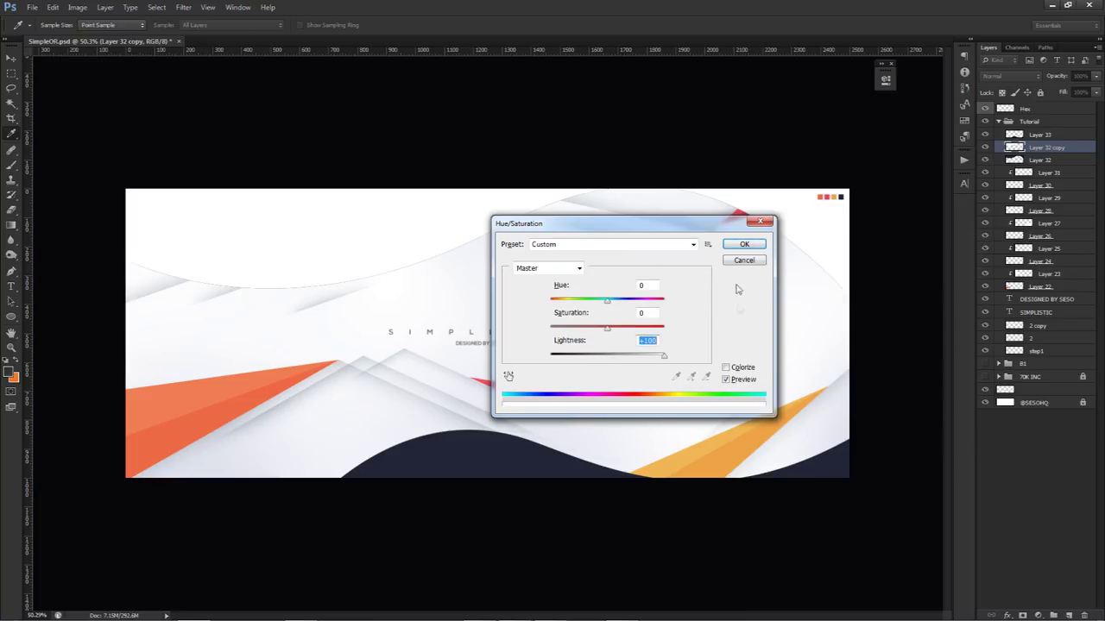
pyautogui.click(744, 245)
# Shift the white upper wave copy upward and blend it as Overlay at 16% opacity
pyautogui.press('v')
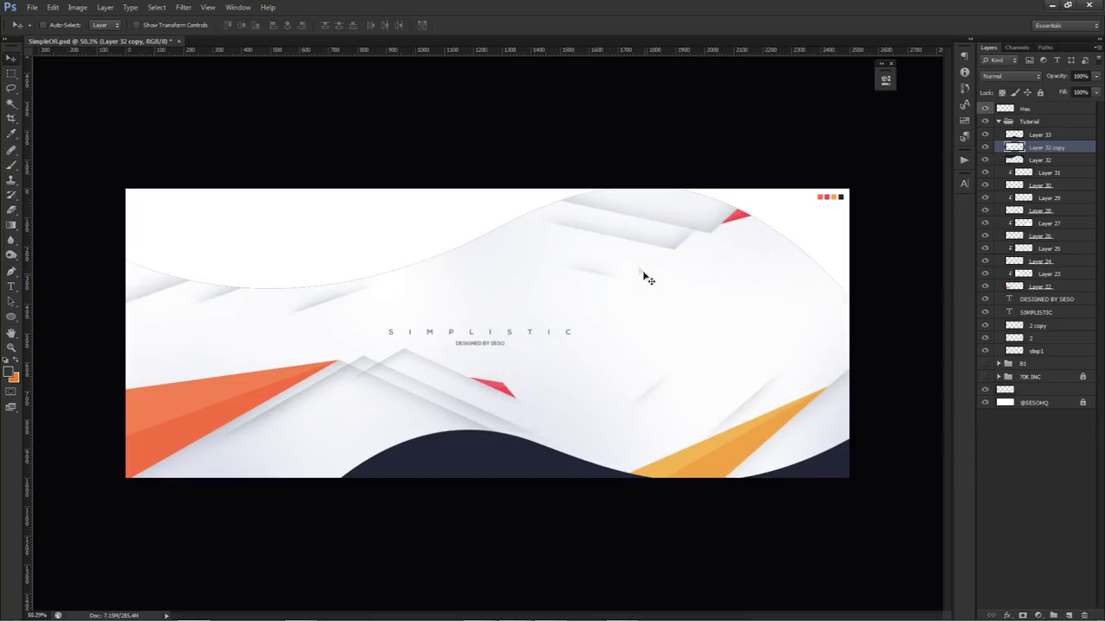
pyautogui.moveTo(619, 299); pyautogui.dragTo(615, 254)
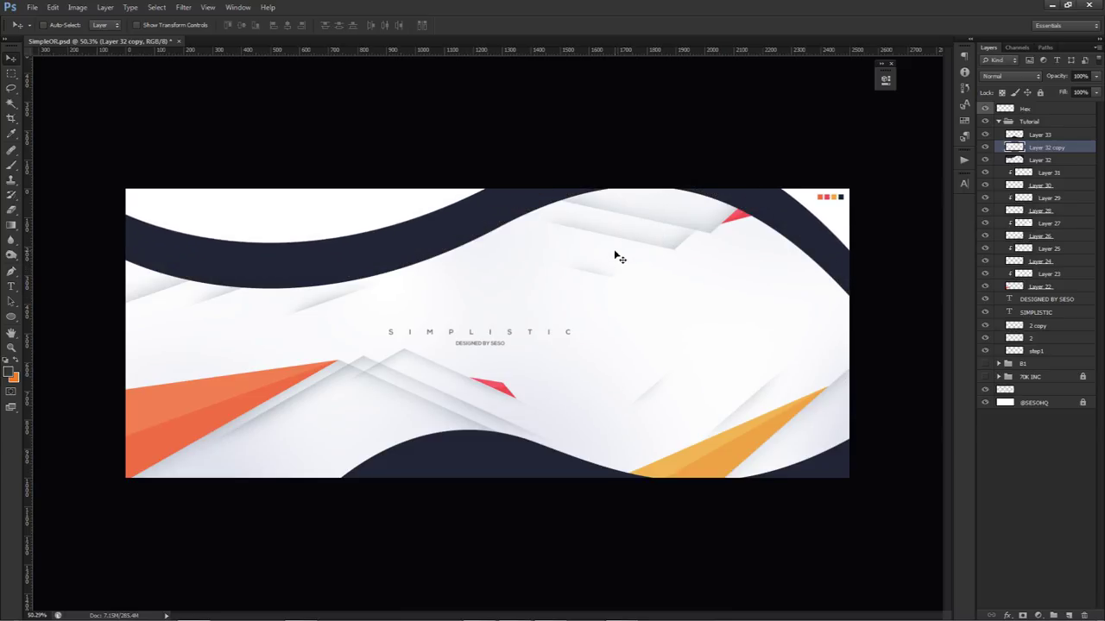
pyautogui.click(1011, 75)
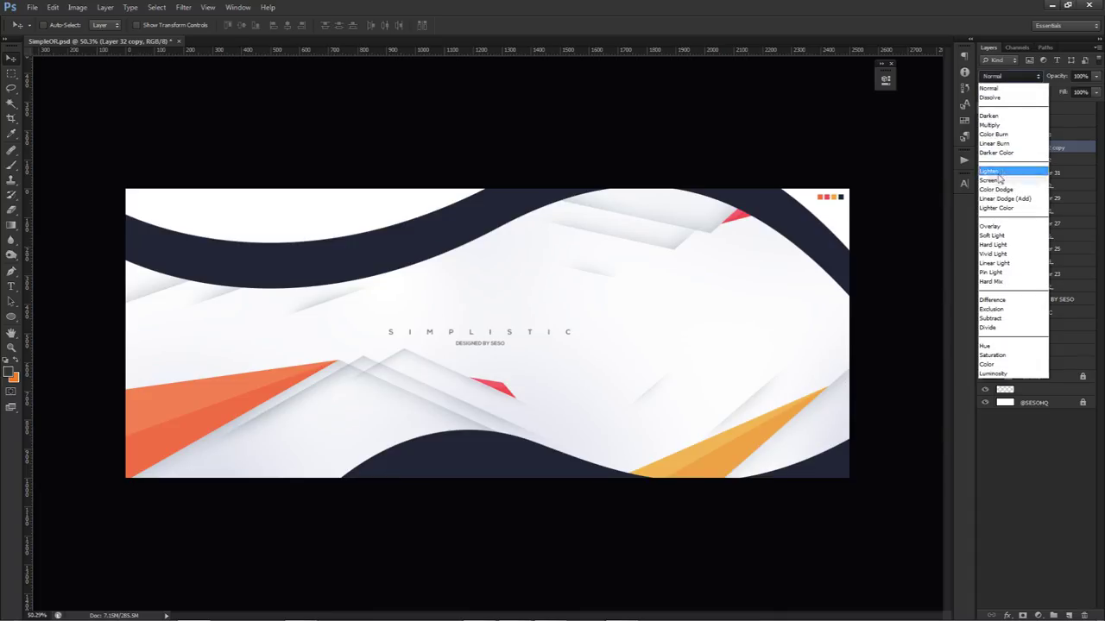
pyautogui.click(1006, 227)
pyautogui.click(1095, 76)
pyautogui.moveTo(1096, 89); pyautogui.dragTo(1051, 90)
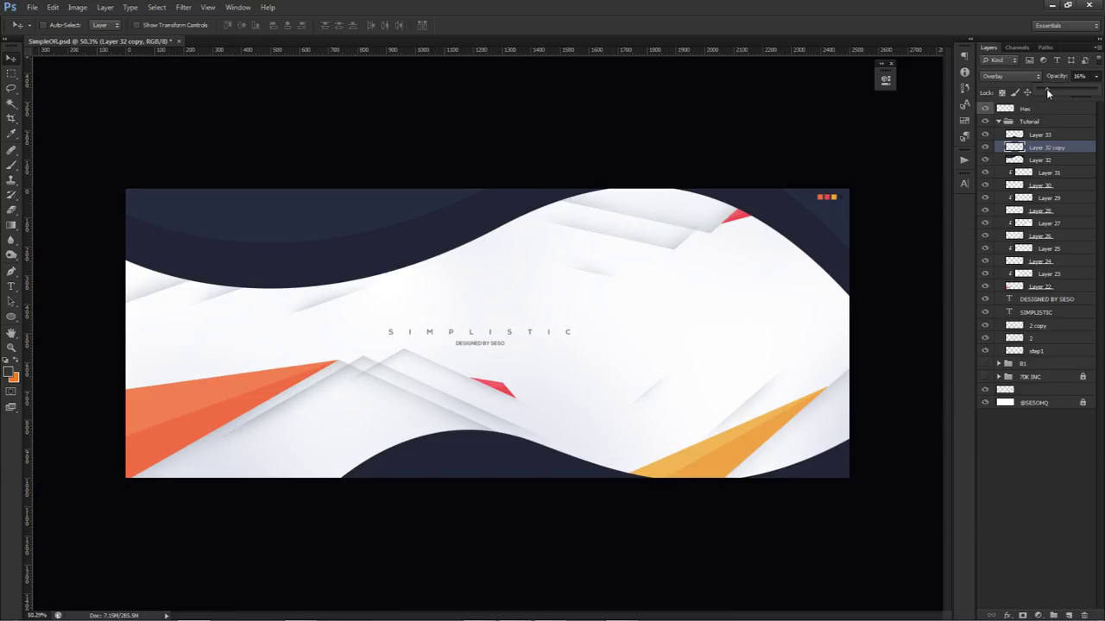
# Duplicate the lower wave layer and rename the upper wave layers u and u2 and the lower ones d and d2
pyautogui.click(1048, 136)
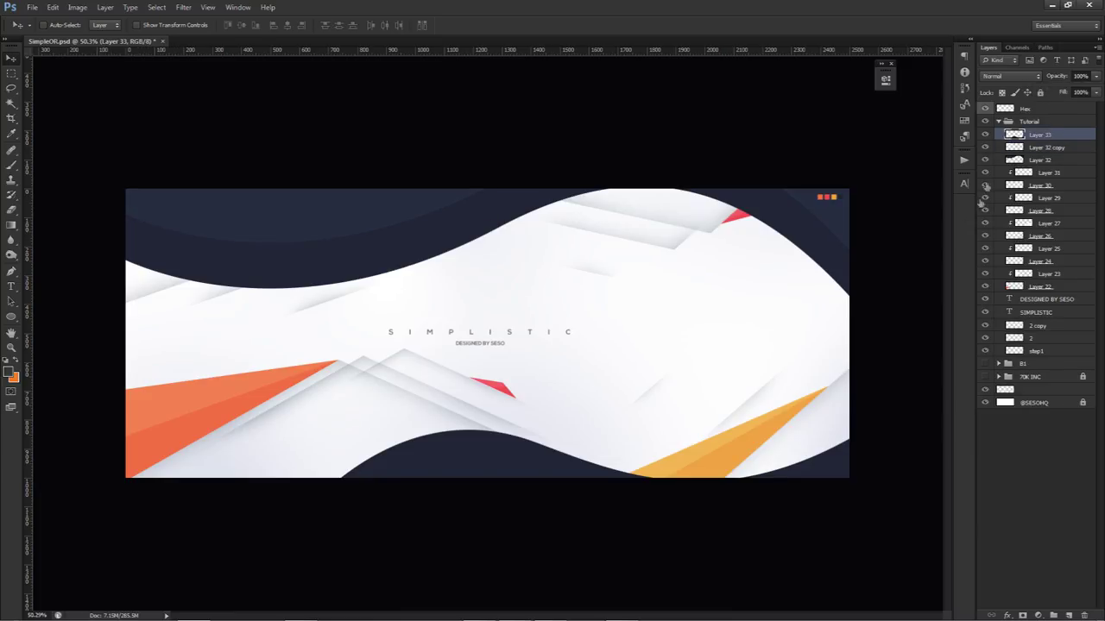
pyautogui.hotkey('ctrl', 'j')
pyautogui.doubleClick(1039, 173)
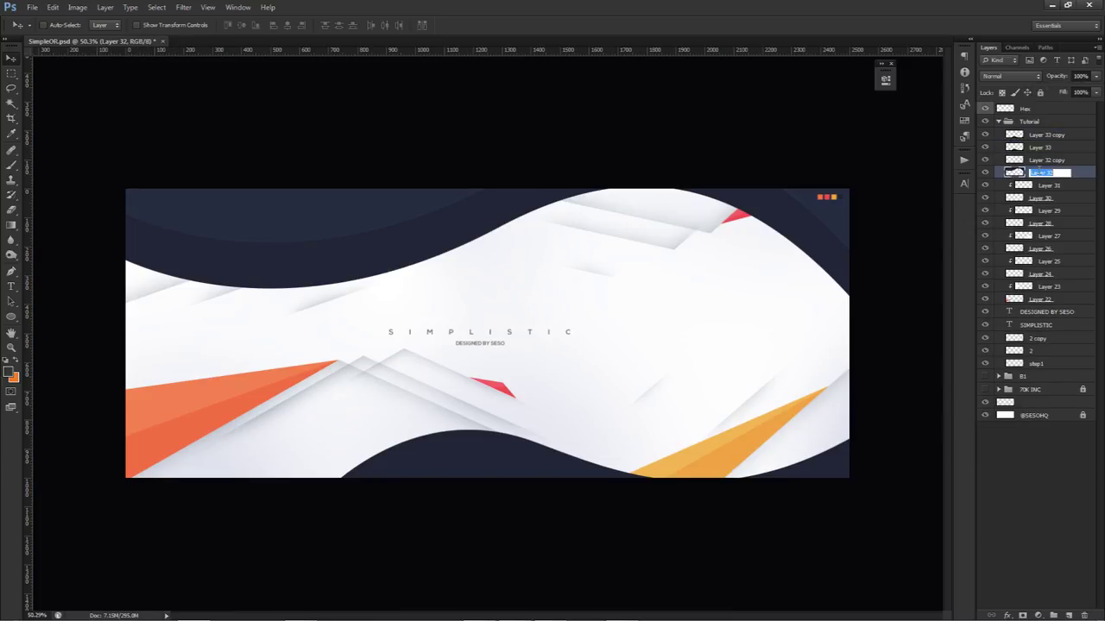
pyautogui.press('Return')
pyautogui.doubleClick(1041, 147)
pyautogui.write('d')
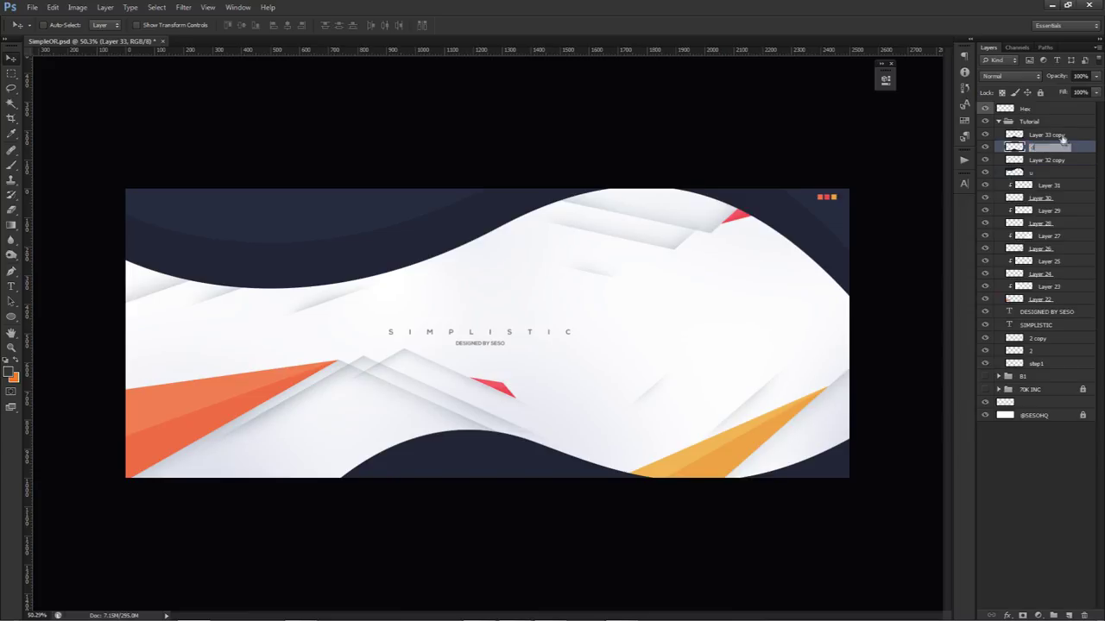
pyautogui.click(1060, 136)
pyautogui.doubleClick(1046, 161)
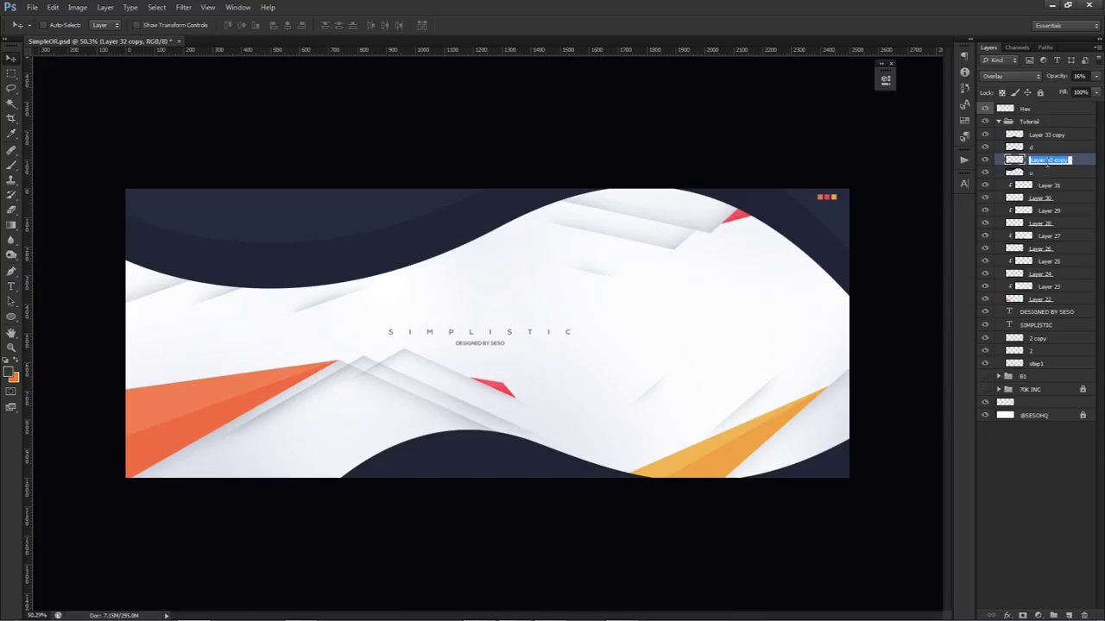
pyautogui.write('d2')
pyautogui.doubleClick(1048, 136)
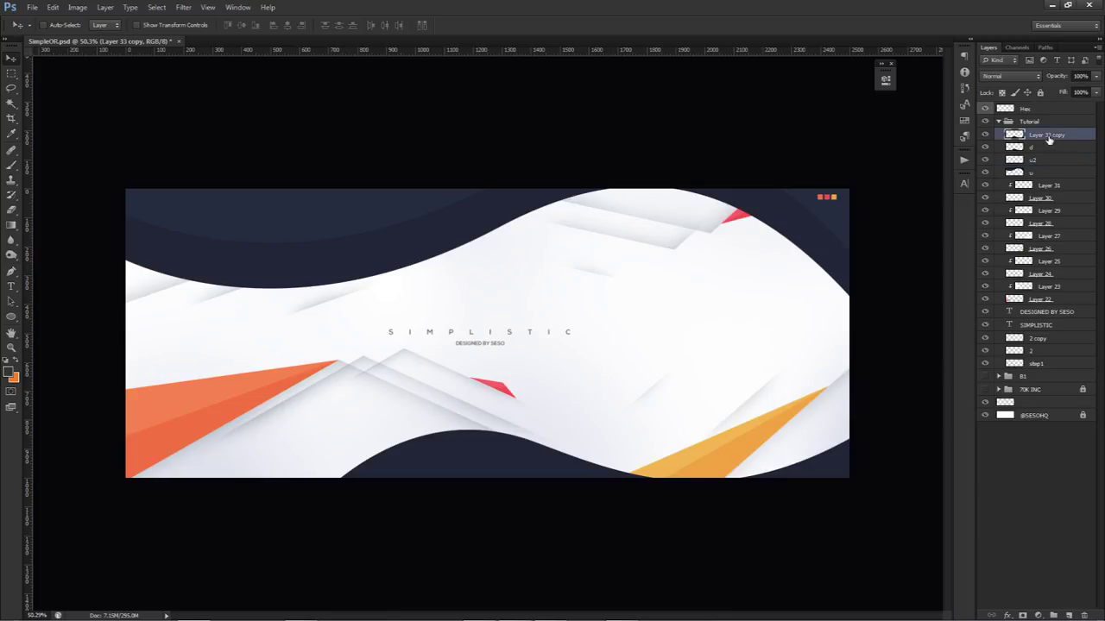
pyautogui.write('d2')
pyautogui.press('Return')
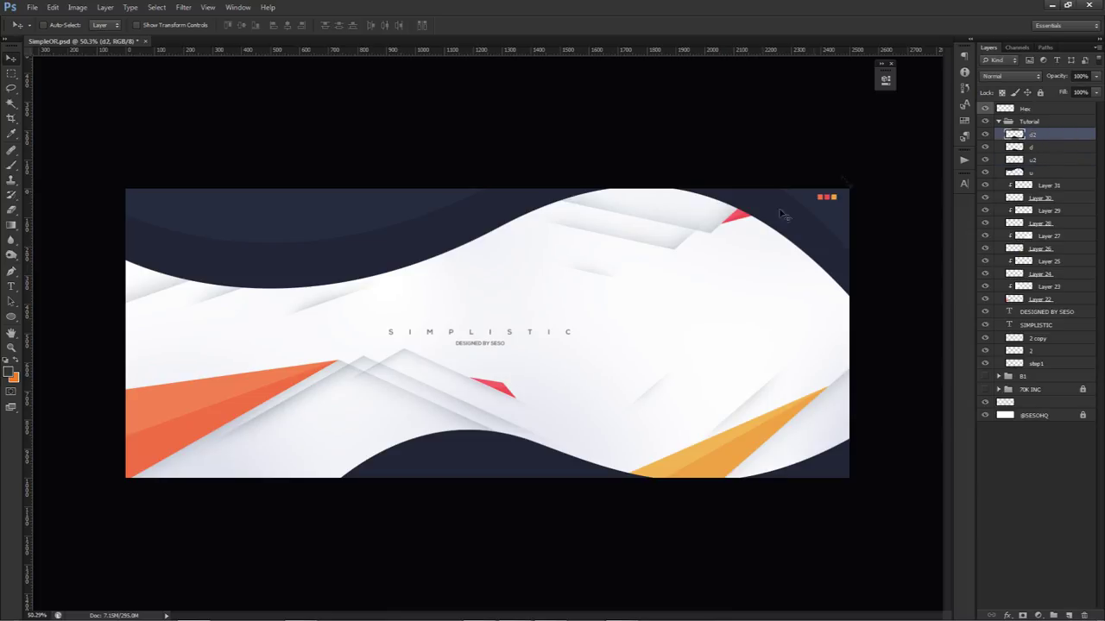
# Turn the lower wave copy d2 white with Hue/Saturation lightness and shift it downward
pyautogui.hotkey('ctrl', 'u')
pyautogui.moveTo(607, 355); pyautogui.dragTo(696, 355)
pyautogui.click(741, 246)
pyautogui.moveTo(717, 259); pyautogui.dragTo(713, 278)
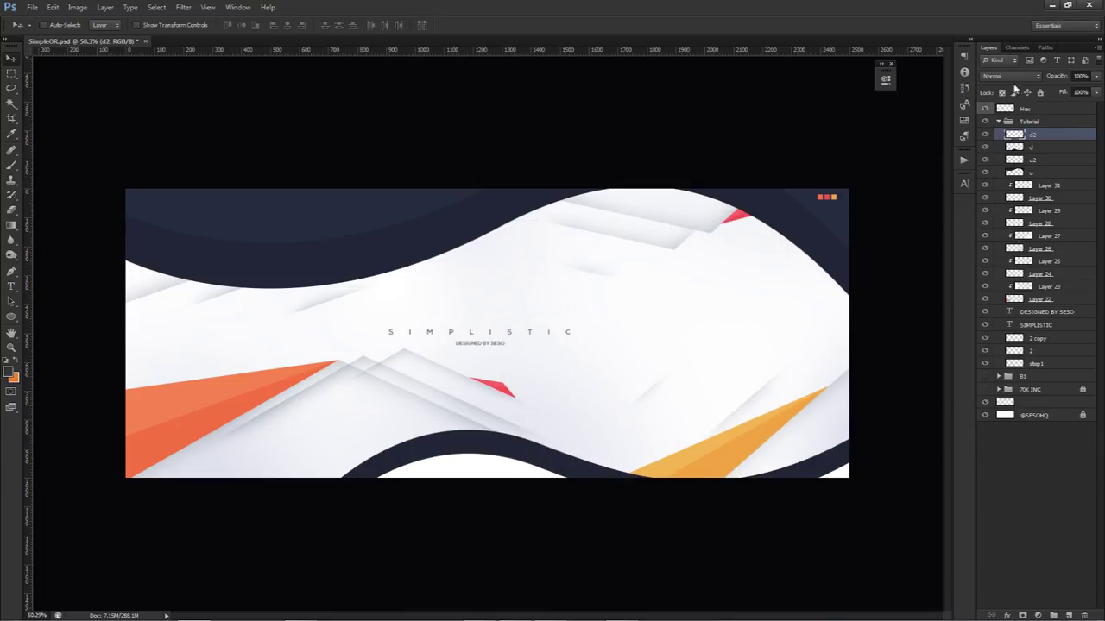
# Blend layer d2 as Overlay at 19% opacity
pyautogui.click(1008, 76)
pyautogui.click(993, 226)
pyautogui.moveTo(1097, 76); pyautogui.dragTo(1051, 89)
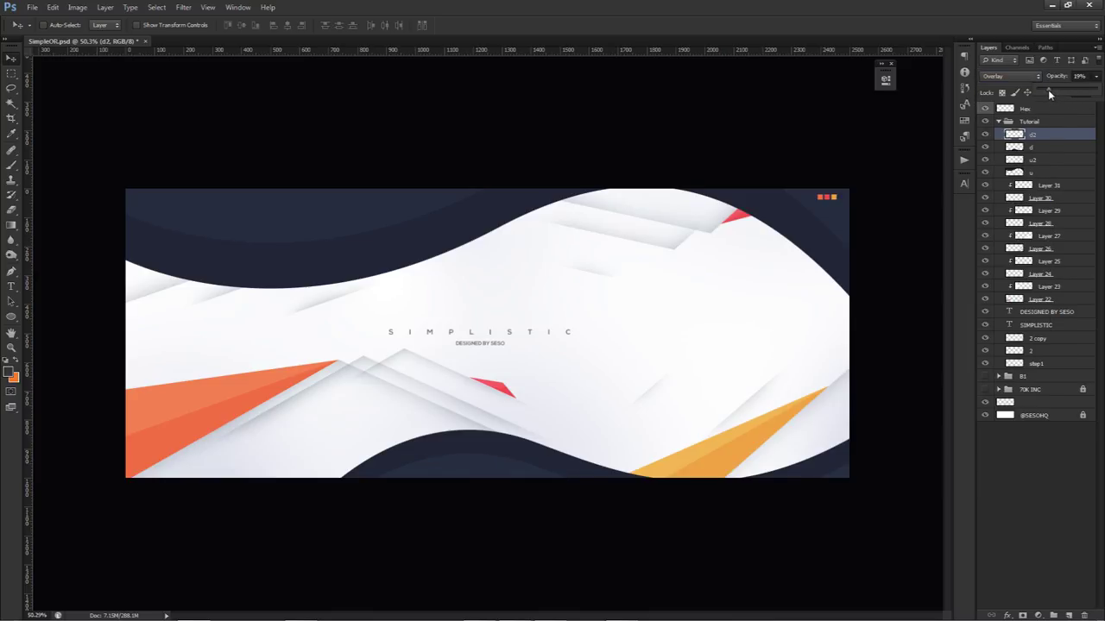
# Add a Pattern Overlay to the upper wave layer u using the stepped diagonal pattern
pyautogui.click(1050, 175)
pyautogui.doubleClick(1050, 178)
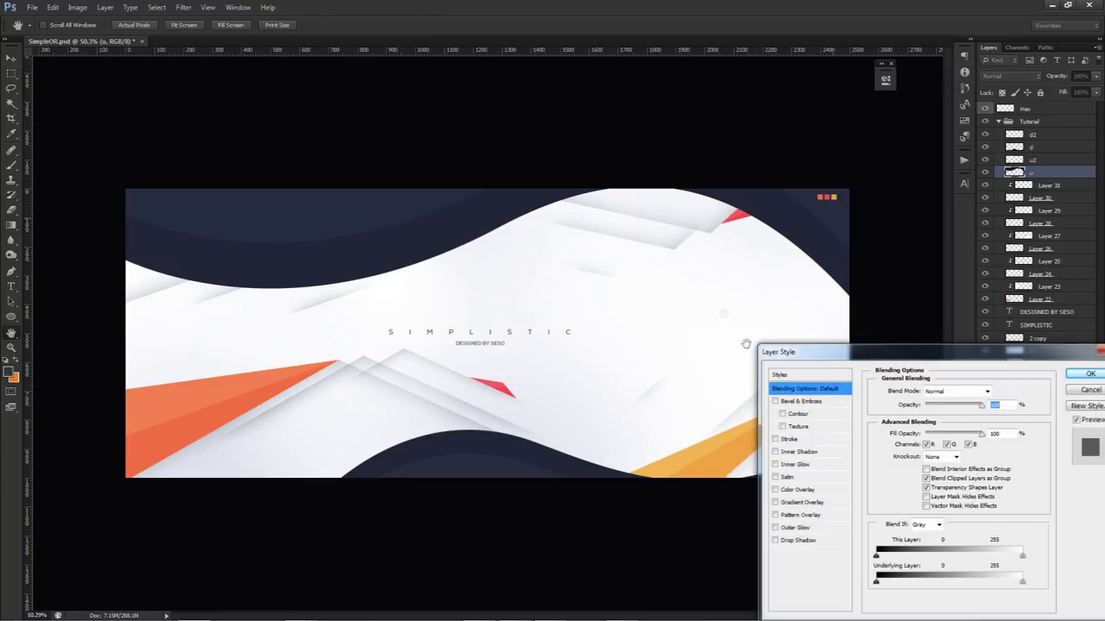
pyautogui.click(788, 512)
pyautogui.moveTo(834, 348); pyautogui.dragTo(724, 328)
pyautogui.click(843, 421)
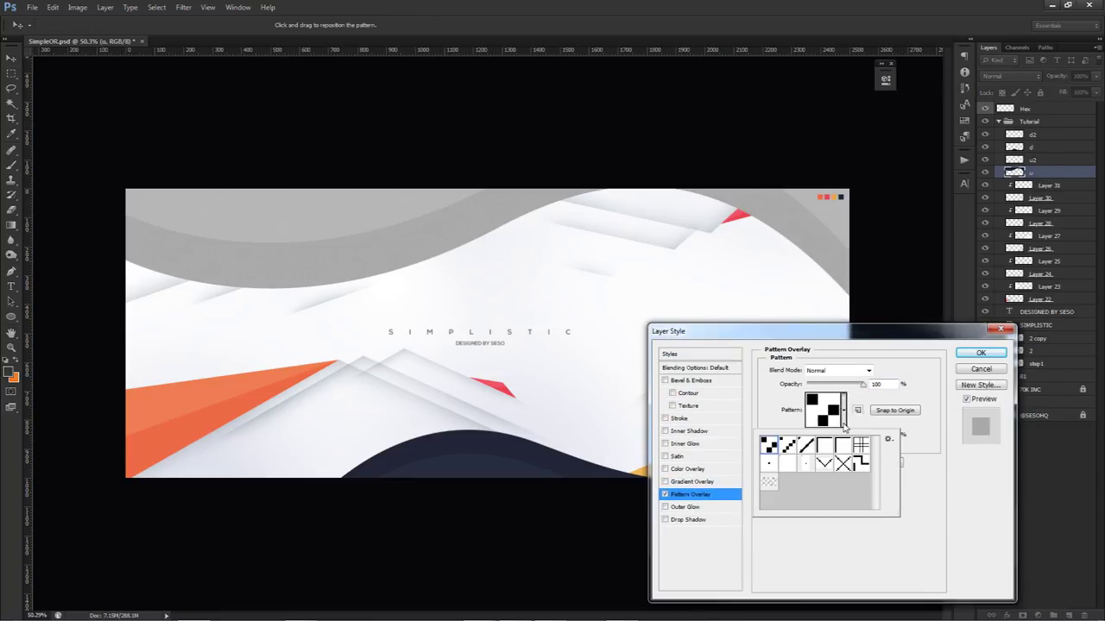
pyautogui.click(787, 448)
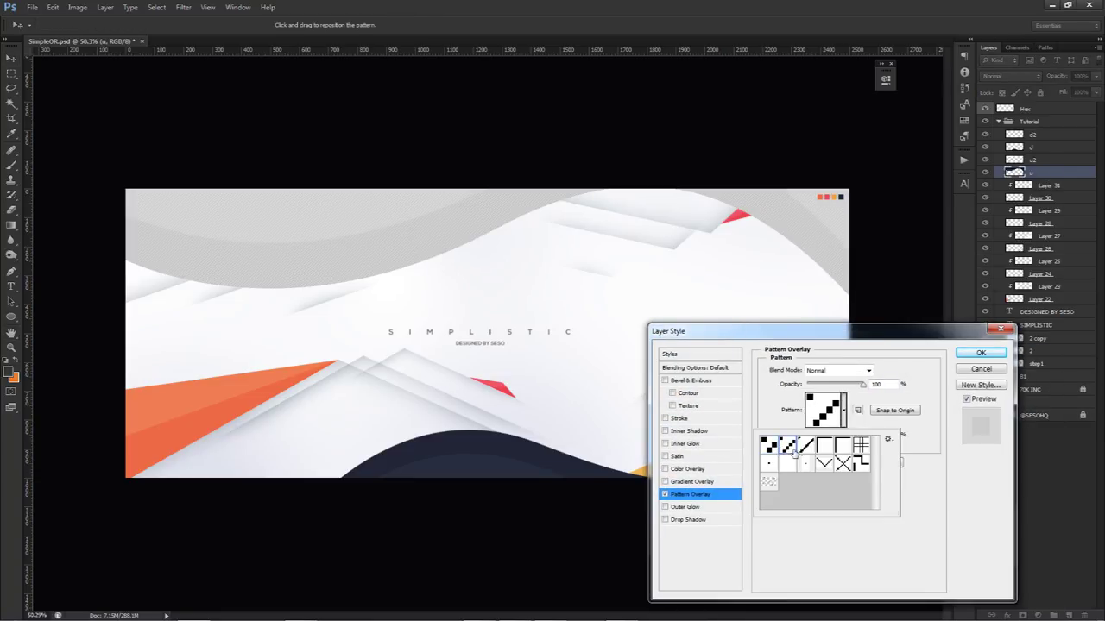
pyautogui.click(794, 450)
# Try the Darken and Color Burn blend modes on the pattern overlay and set its opacity to 40%
pyautogui.click(837, 370)
pyautogui.click(824, 167)
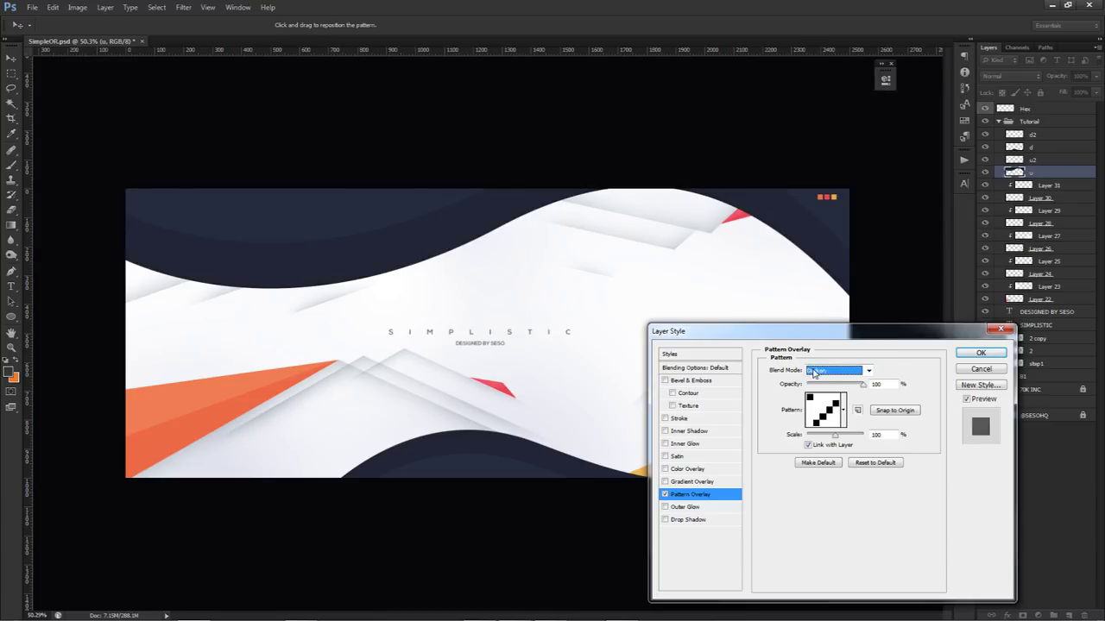
pyautogui.scroll(-1, 813, 371)
pyautogui.scroll(1, 814, 373)
pyautogui.scroll(-1, 813, 373)
pyautogui.moveTo(834, 385); pyautogui.dragTo(826, 385)
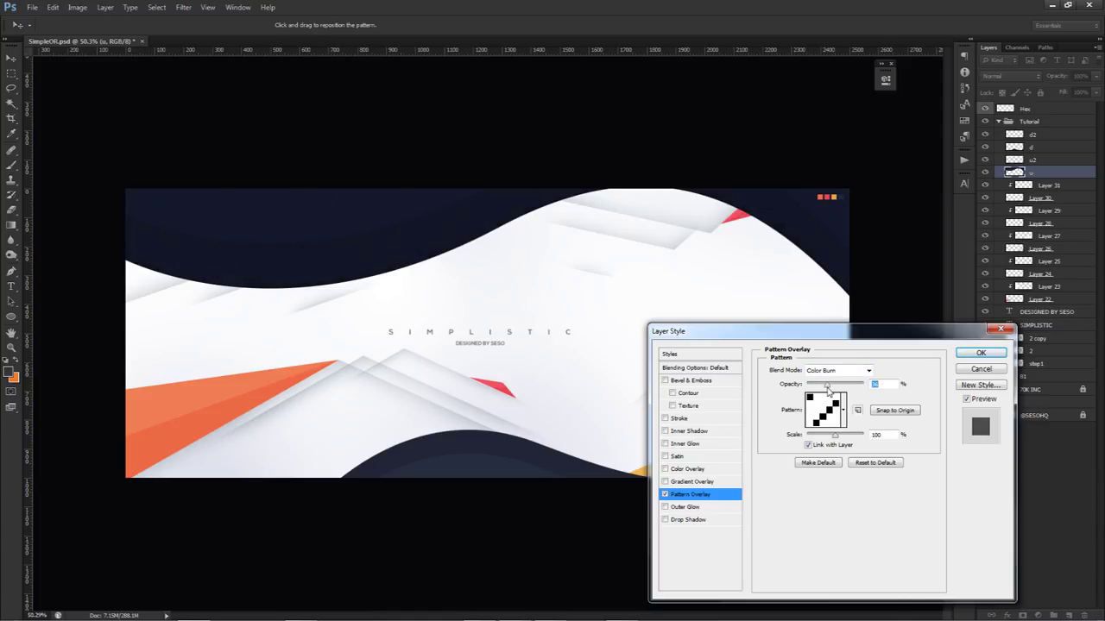
pyautogui.moveTo(827, 386); pyautogui.dragTo(830, 386)
# Try the Screen, Linear Burn and Overlay blend modes on the pattern overlay at 40% opacity
pyautogui.click(833, 371)
pyautogui.click(838, 182)
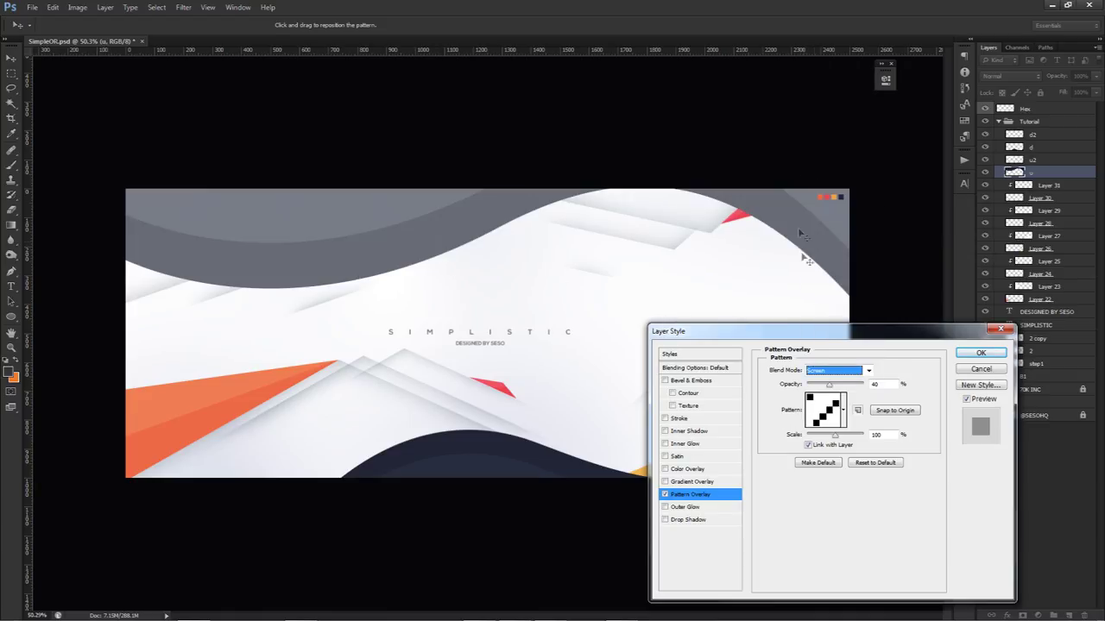
pyautogui.press('Up')
pyautogui.press('Up')
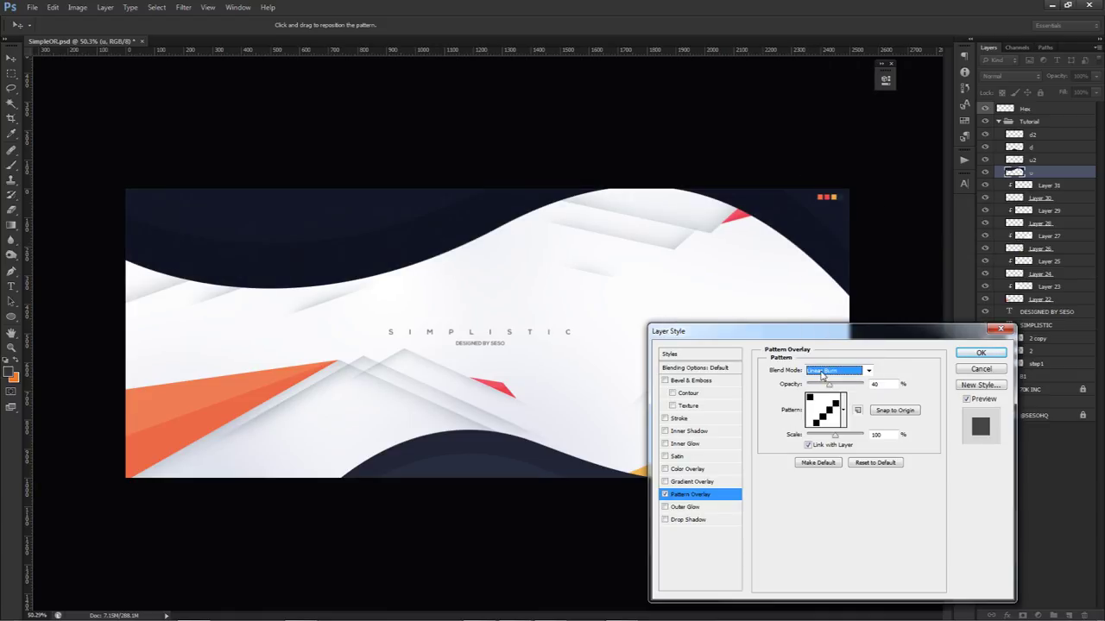
pyautogui.press('Down')
pyautogui.press('Down')
pyautogui.press('Down')
pyautogui.press('Down')
pyautogui.press('Down')
pyautogui.press('Down')
pyautogui.press('Down')
pyautogui.press('Down')
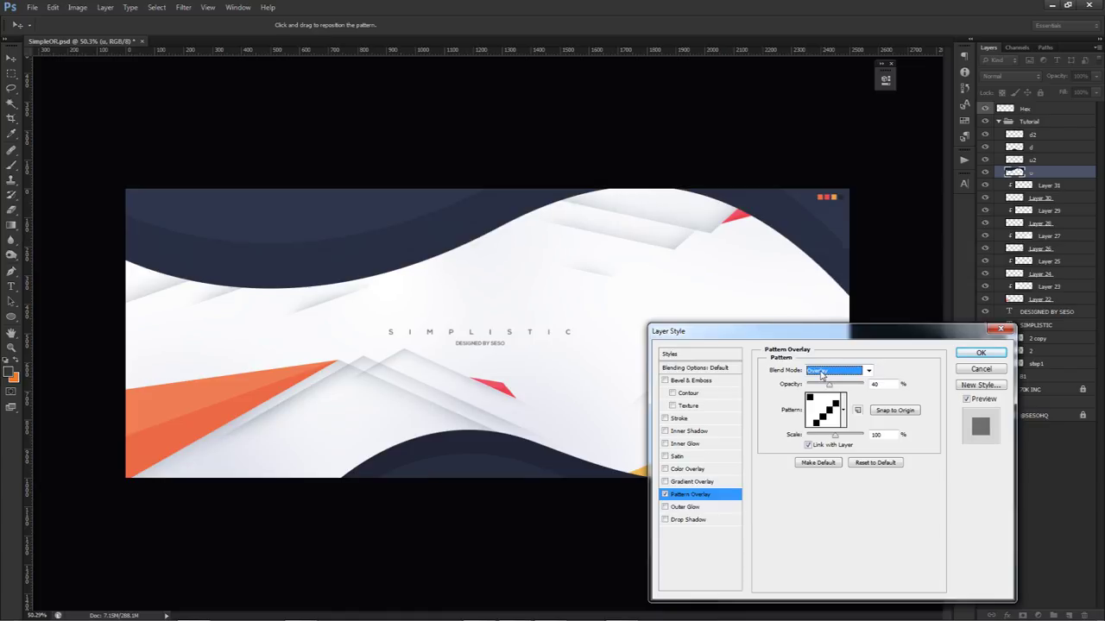
# Try Multiply at higher opacity and Overlay at 48% opacity for the pattern overlay
pyautogui.click(821, 373)
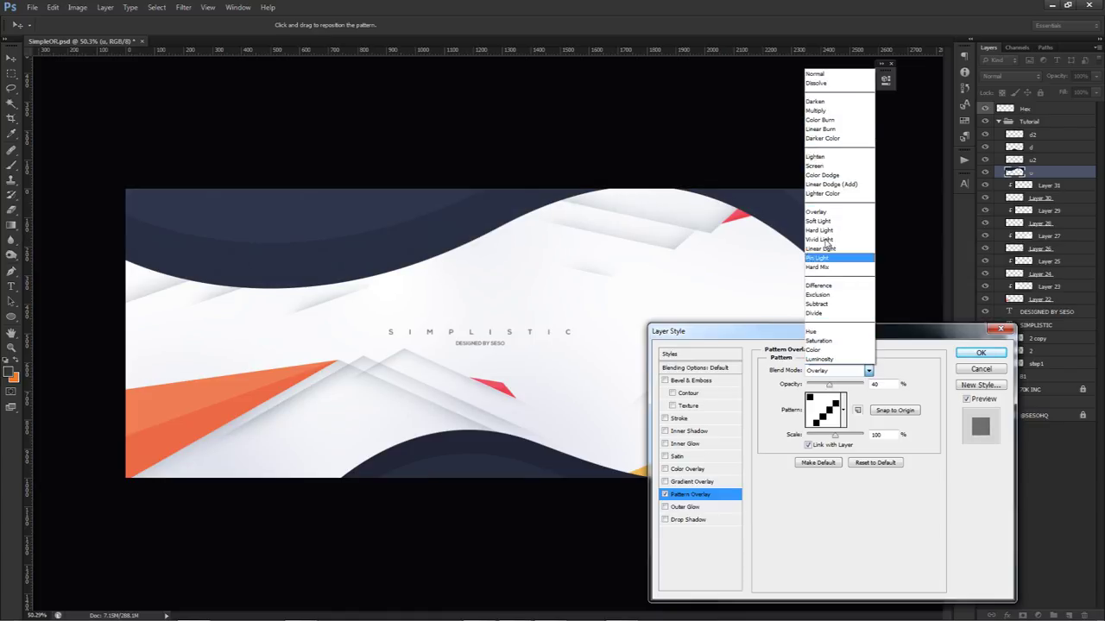
pyautogui.click(820, 111)
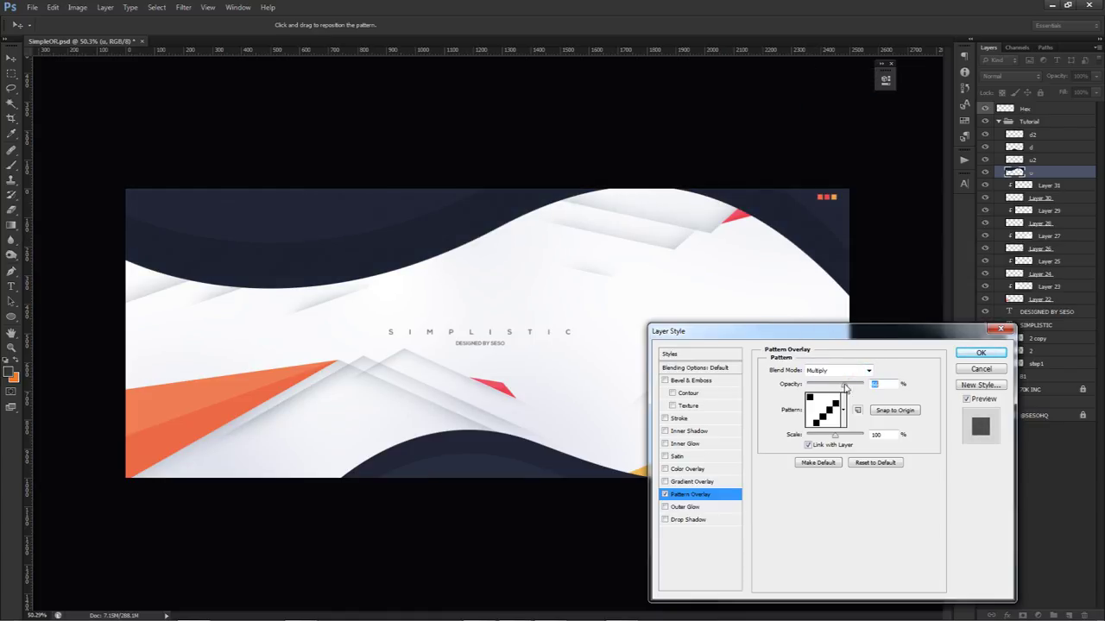
pyautogui.click(836, 371)
pyautogui.click(815, 226)
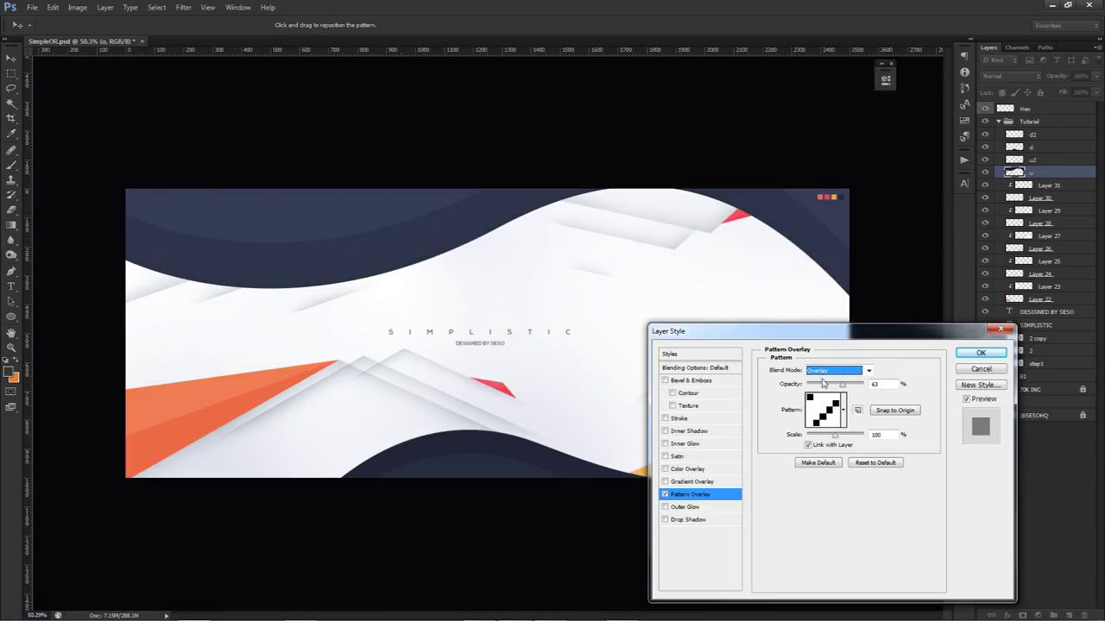
pyautogui.moveTo(836, 387); pyautogui.dragTo(835, 390)
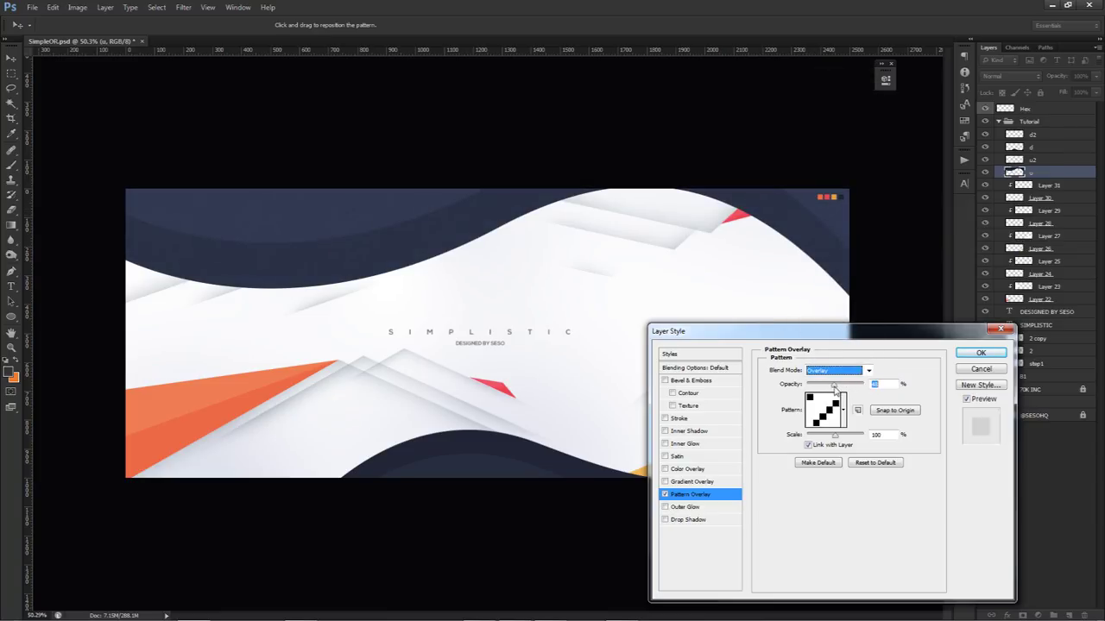
# Set the pattern overlay to Linear Burn at about 35% opacity and apply the layer style
pyautogui.click(835, 371)
pyautogui.click(822, 142)
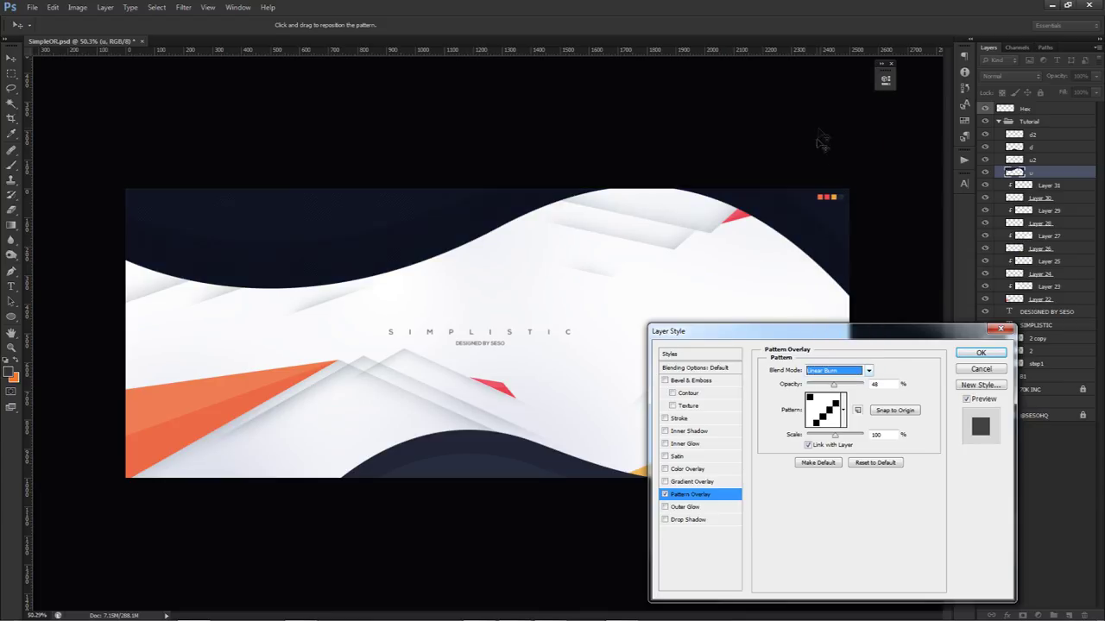
pyautogui.moveTo(834, 386); pyautogui.dragTo(827, 386)
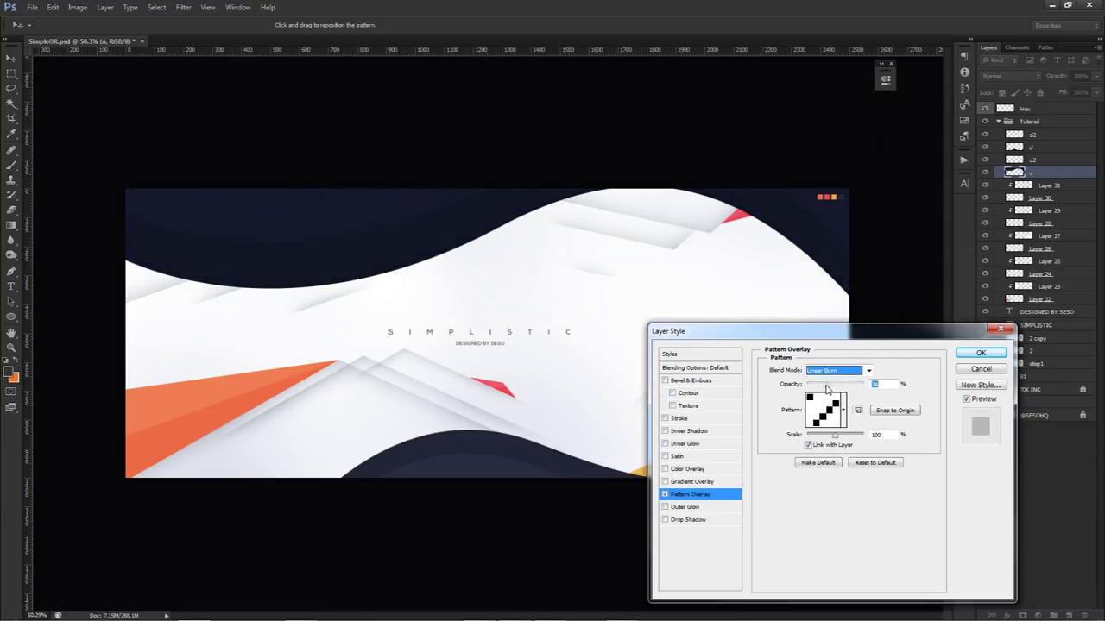
pyautogui.click(969, 354)
# Copy the pattern overlay style from layer u and paste it onto layer d
pyautogui.rightClick(1046, 175)
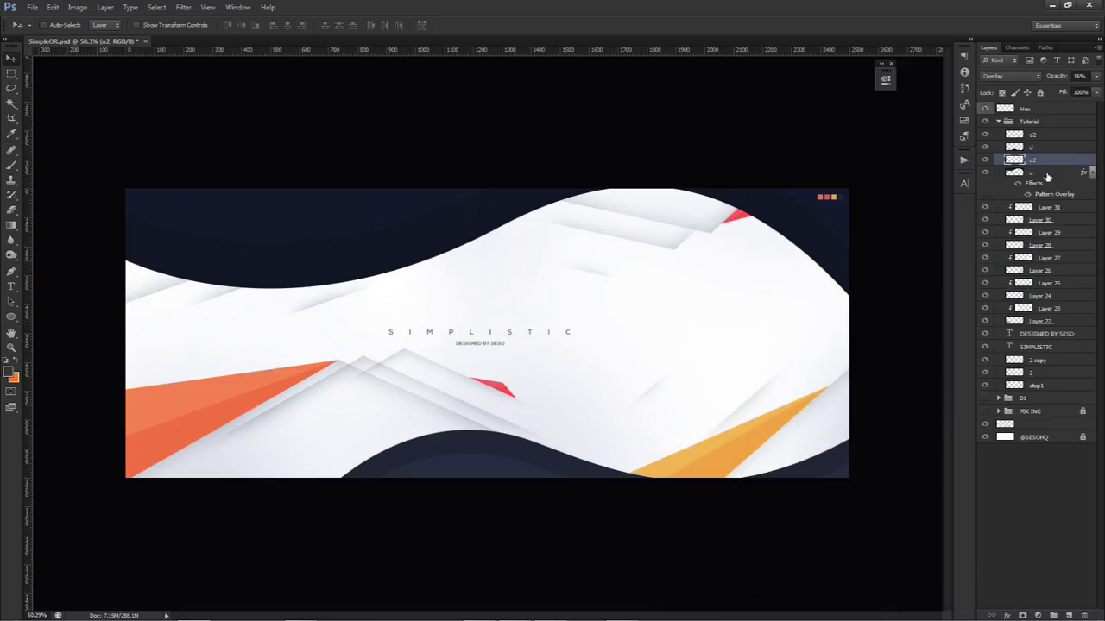
pyautogui.rightClick(1046, 174)
pyautogui.click(1015, 361)
pyautogui.rightClick(1034, 134)
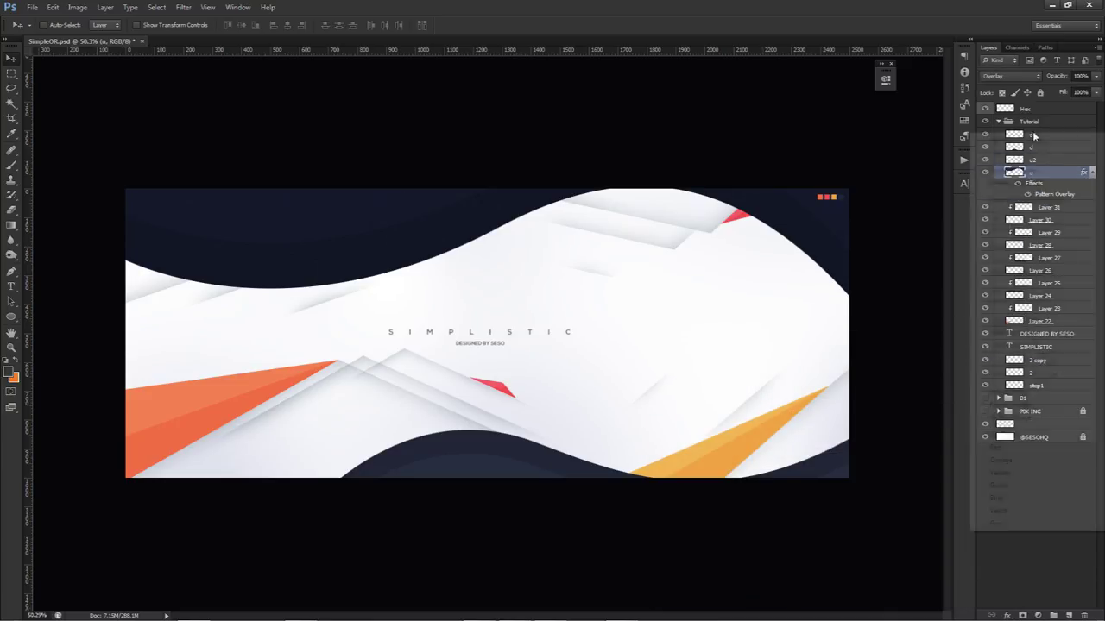
pyautogui.click(1034, 147)
pyautogui.rightClick(1033, 147)
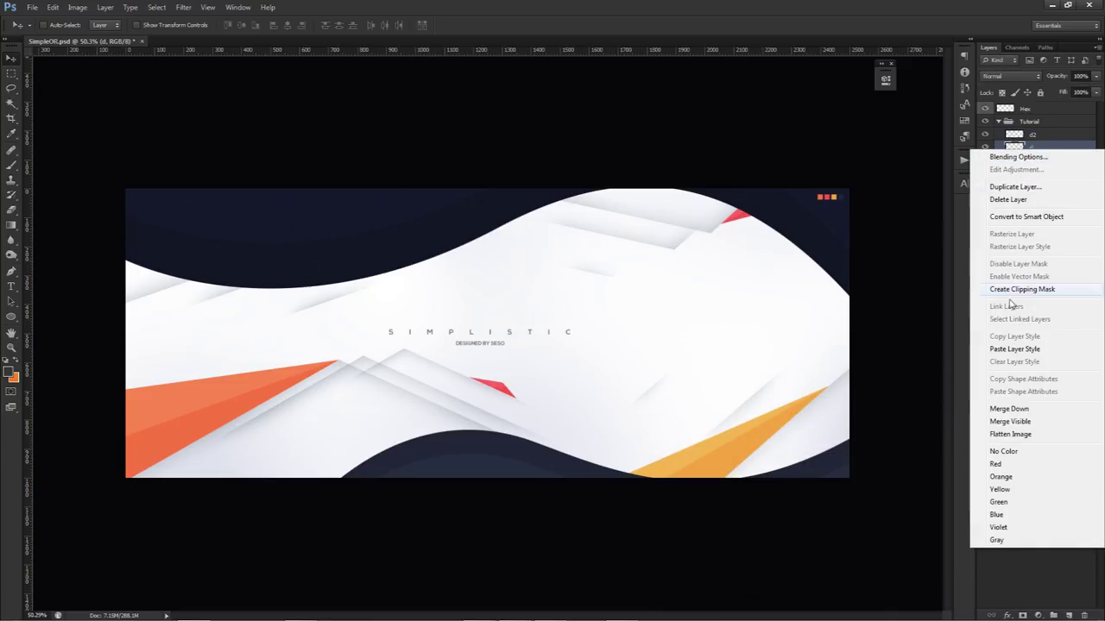
pyautogui.click(1002, 348)
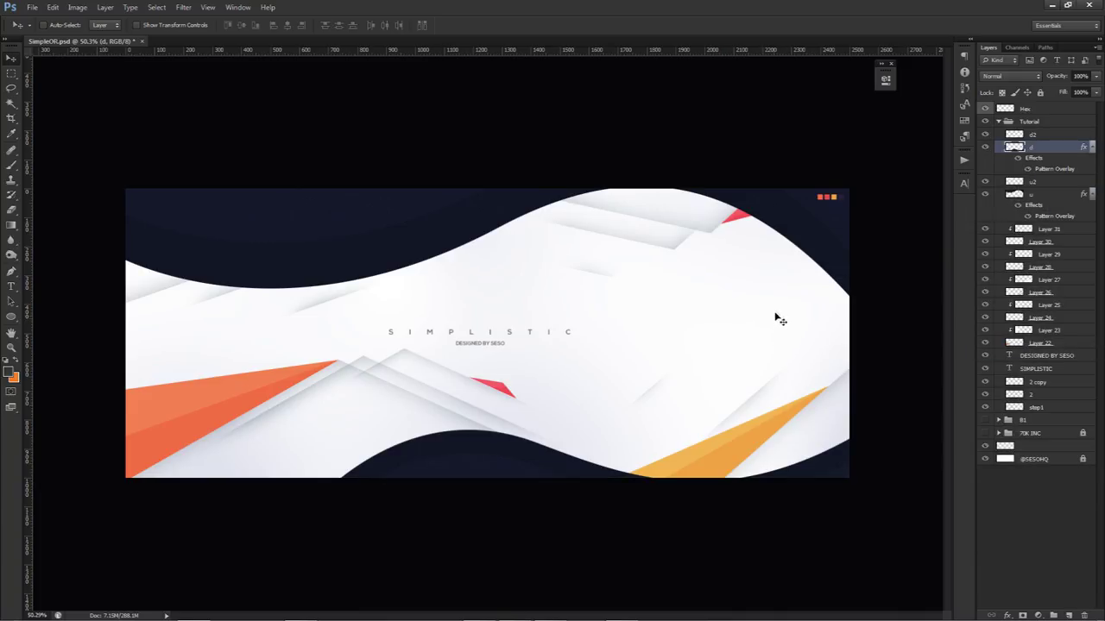
pyautogui.scroll(1, 756, 317)
pyautogui.scroll(-1, 757, 317)
pyautogui.scroll(1, 754, 316)
pyautogui.scroll(-1, 753, 317)
# Create a new layer above d2 and paint a large soft glow in sampled orange over the orange accent
pyautogui.click(1034, 135)
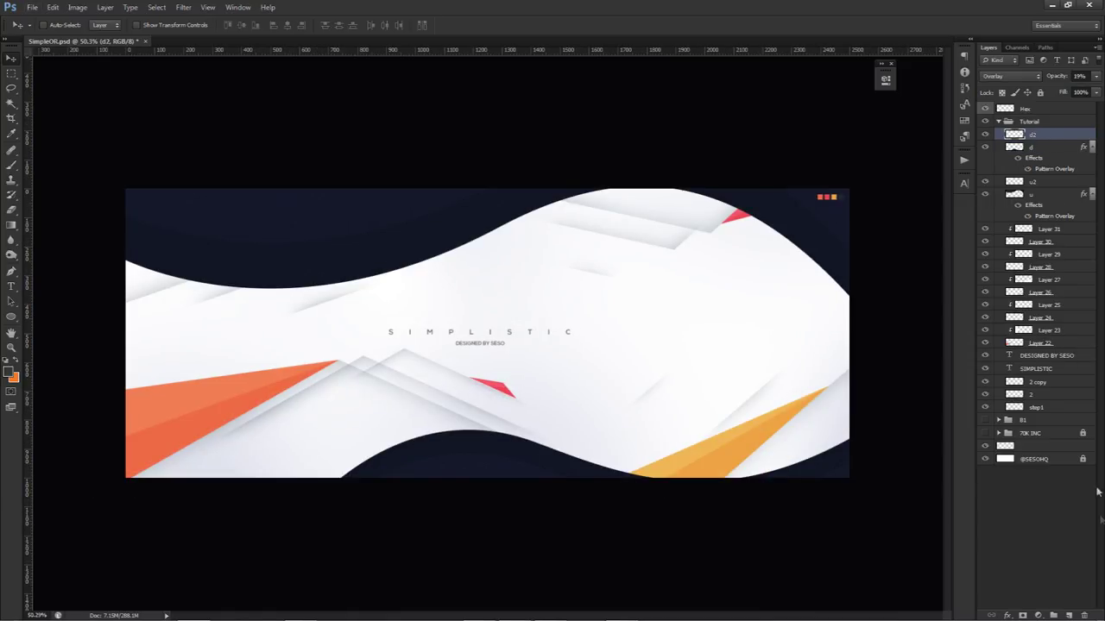
pyautogui.click(1071, 613)
pyautogui.press('b')
pyautogui.keyDown('alt'); pyautogui.click(224, 405); pyautogui.keyUp('alt')
pyautogui.moveTo(224, 406)
pyautogui.mouseDown()
pyautogui.moveTo(244, 424)
pyautogui.moveTo(208, 437)
pyautogui.mouseUp()
pyautogui.click(227, 395)
pyautogui.moveTo(279, 390); pyautogui.dragTo(442, 398)
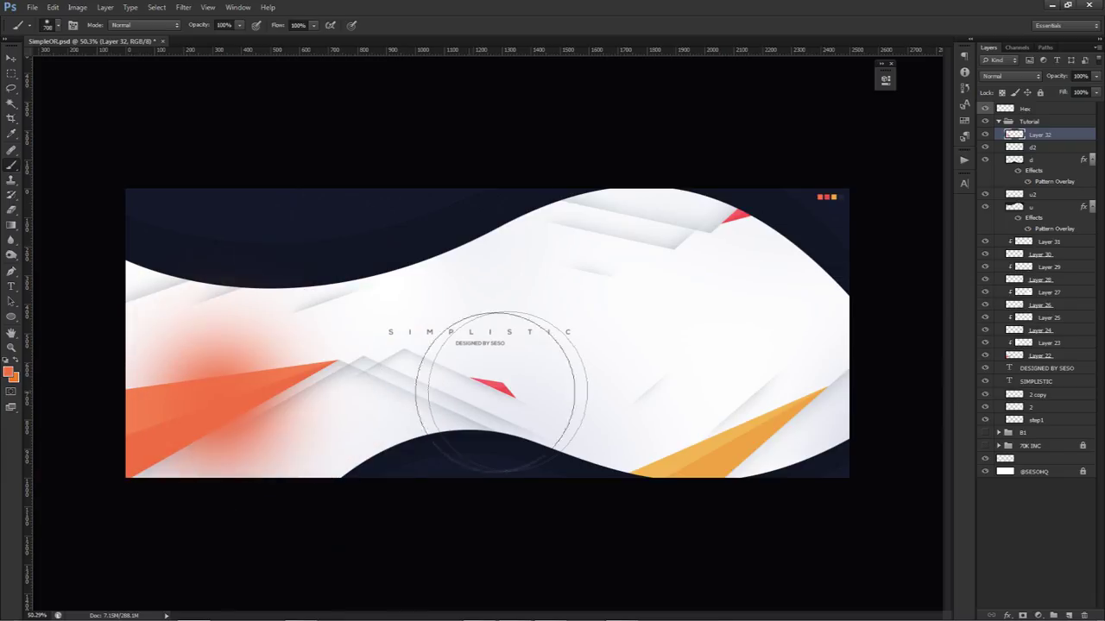
# Paint a smaller soft glow in sampled red over the red accent below the title
pyautogui.keyDown('alt'); pyautogui.click(502, 383); pyautogui.keyUp('alt')
pyautogui.moveTo(528, 380)
pyautogui.mouseDown()
pyautogui.moveTo(477, 382)
pyautogui.moveTo(490, 397)
pyautogui.moveTo(475, 396)
pyautogui.mouseUp()
pyautogui.click(496, 385)
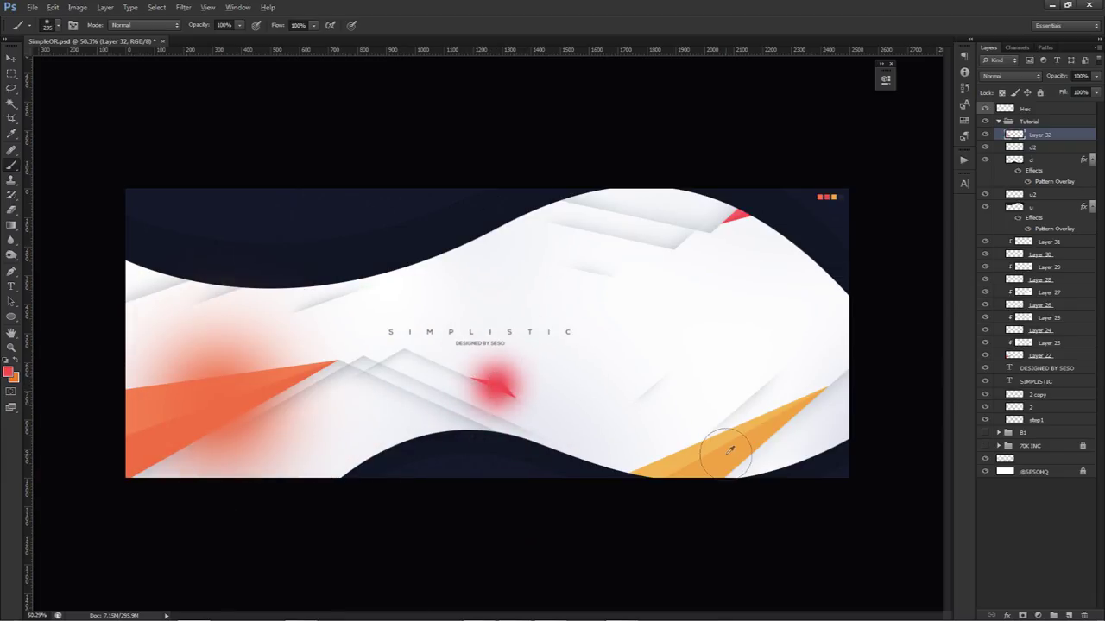
# Paint soft glows in the sampled accent colours over the yellow accent and the red accent beside the upper wave
pyautogui.press('alt')
pyautogui.keyDown('alt'); pyautogui.click(730, 448); pyautogui.keyUp('alt')
pyautogui.moveTo(725, 449)
pyautogui.mouseDown()
pyautogui.moveTo(774, 439)
pyautogui.moveTo(763, 440)
pyautogui.mouseUp()
pyautogui.click(726, 448)
pyautogui.keyDown('alt'); pyautogui.click(741, 218); pyautogui.keyUp('alt')
pyautogui.moveTo(744, 263)
pyautogui.mouseDown()
pyautogui.moveTo(668, 244)
pyautogui.moveTo(759, 218)
pyautogui.mouseUp()
pyautogui.click(729, 224)
# Place the glow layer directly above Layer 31, blend it as Linear Dodge (Add), and set its opacity to 31%
pyautogui.moveTo(1040, 146); pyautogui.dragTo(1040, 233)
pyautogui.click(1010, 76)
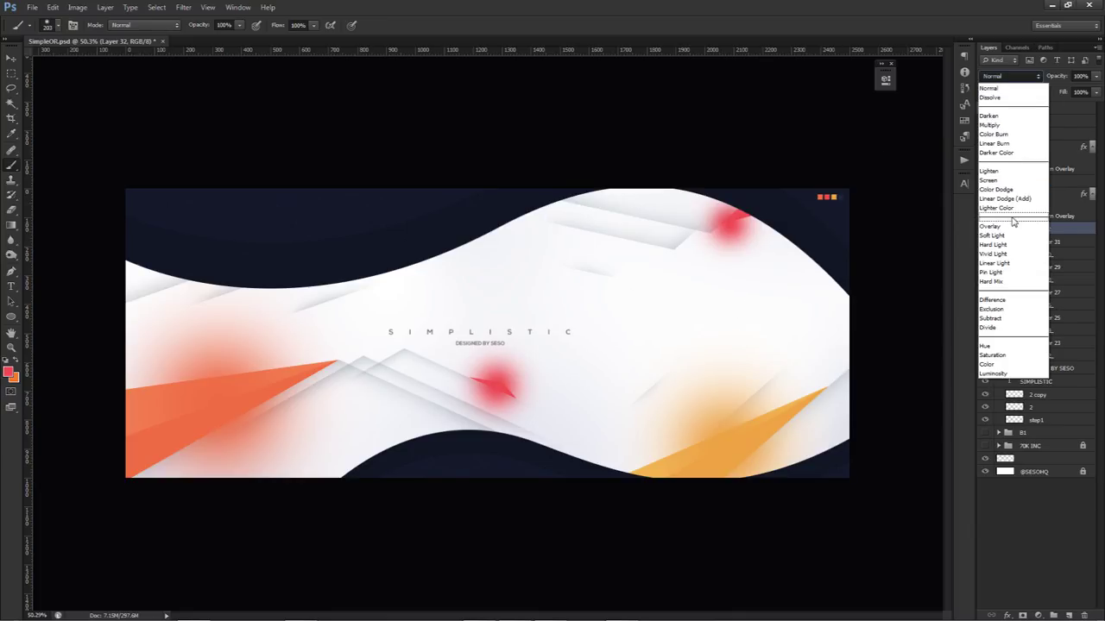
pyautogui.click(1015, 200)
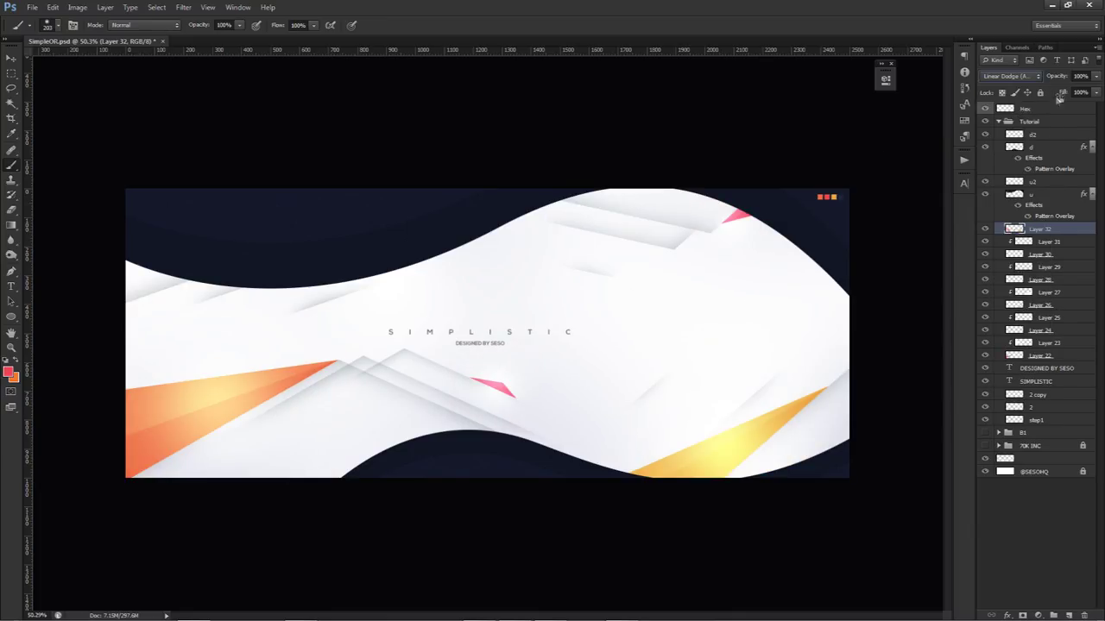
pyautogui.moveTo(1095, 79); pyautogui.dragTo(1069, 93)
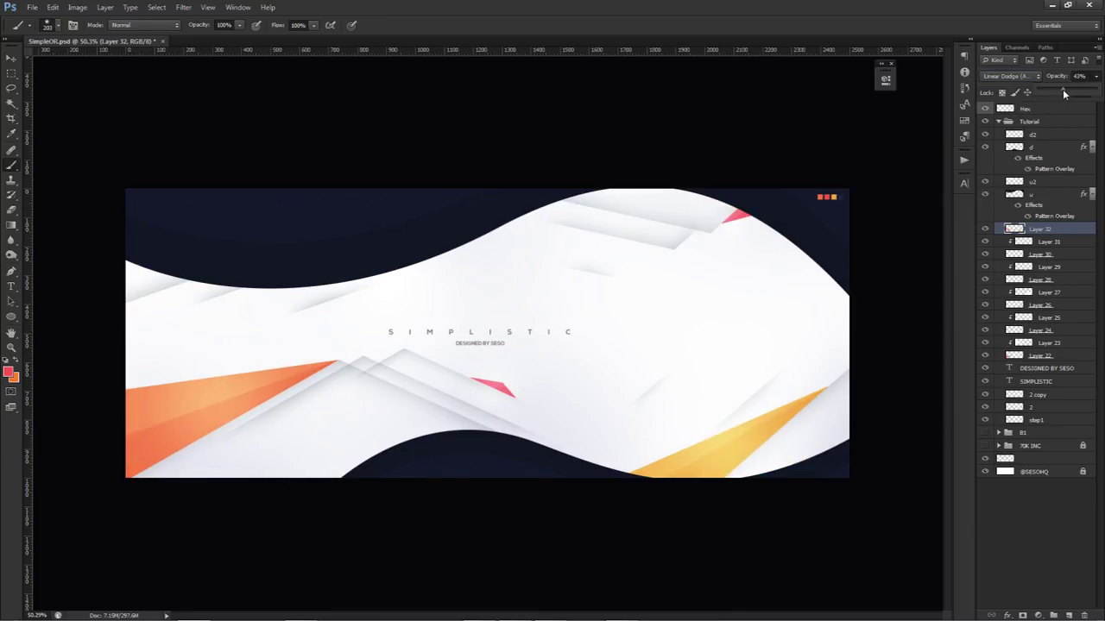
pyautogui.moveTo(1056, 90); pyautogui.dragTo(1057, 90)
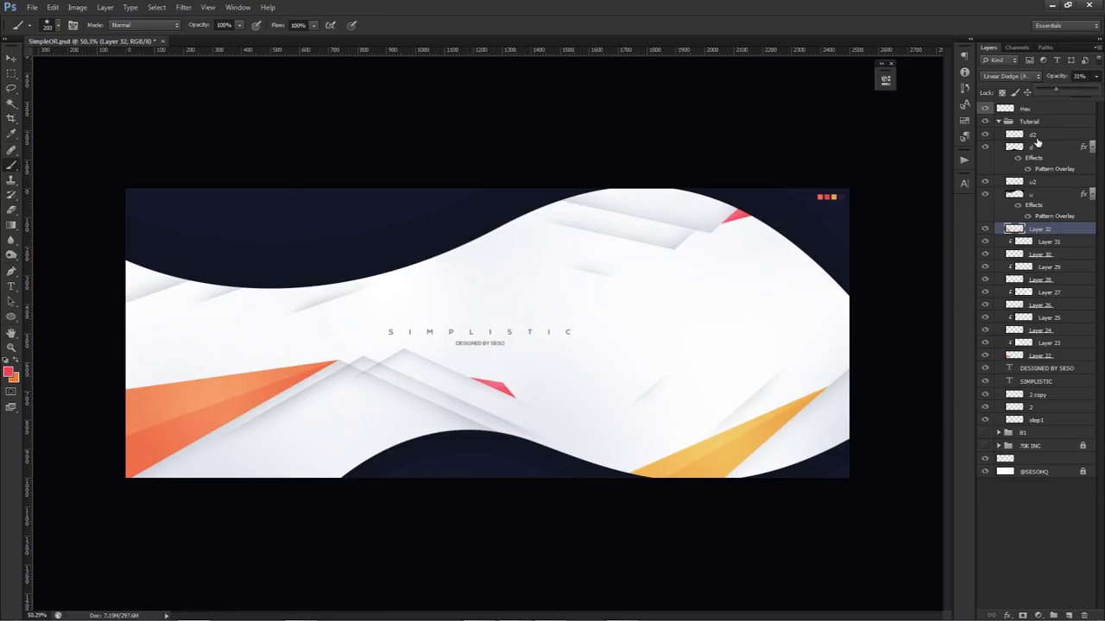
# Add a Vibrance adjustment above layer d2 with vibrance -13 and saturation +18
pyautogui.click(1038, 138)
pyautogui.click(1037, 616)
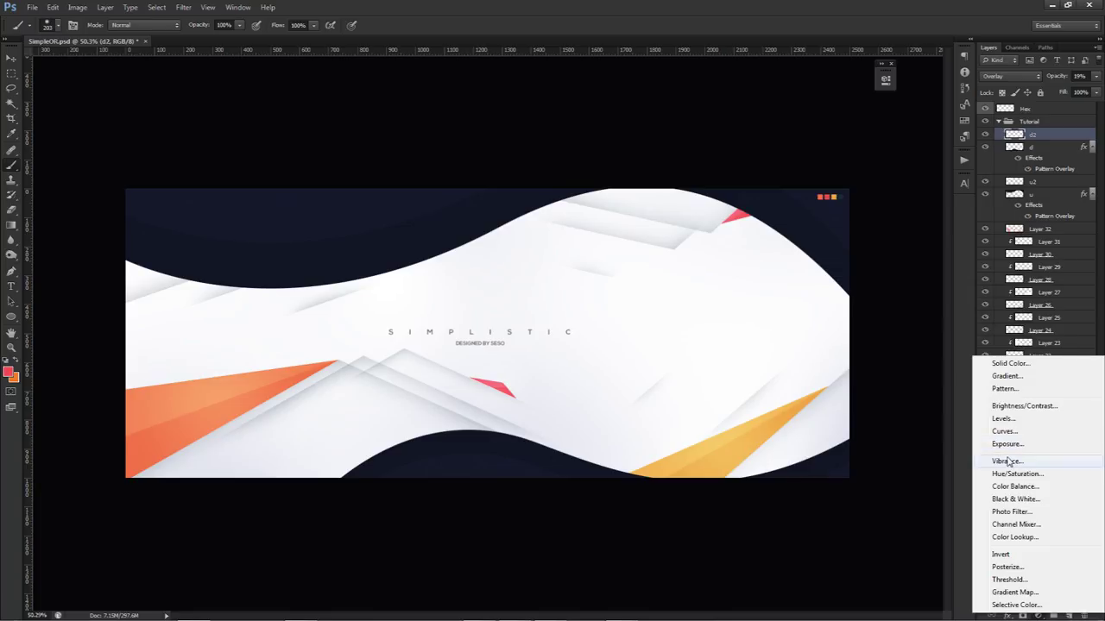
pyautogui.click(1007, 462)
pyautogui.moveTo(809, 117)
pyautogui.mouseDown()
pyautogui.moveTo(830, 121)
pyautogui.moveTo(795, 143)
pyautogui.moveTo(819, 146)
pyautogui.moveTo(797, 118)
pyautogui.mouseUp()
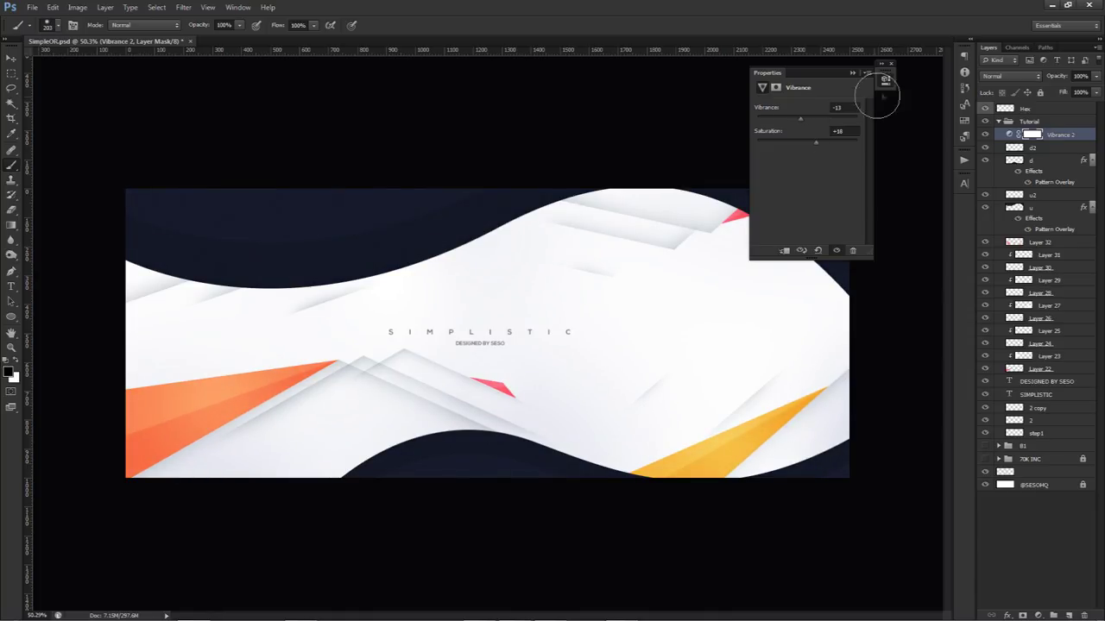
pyautogui.click(884, 79)
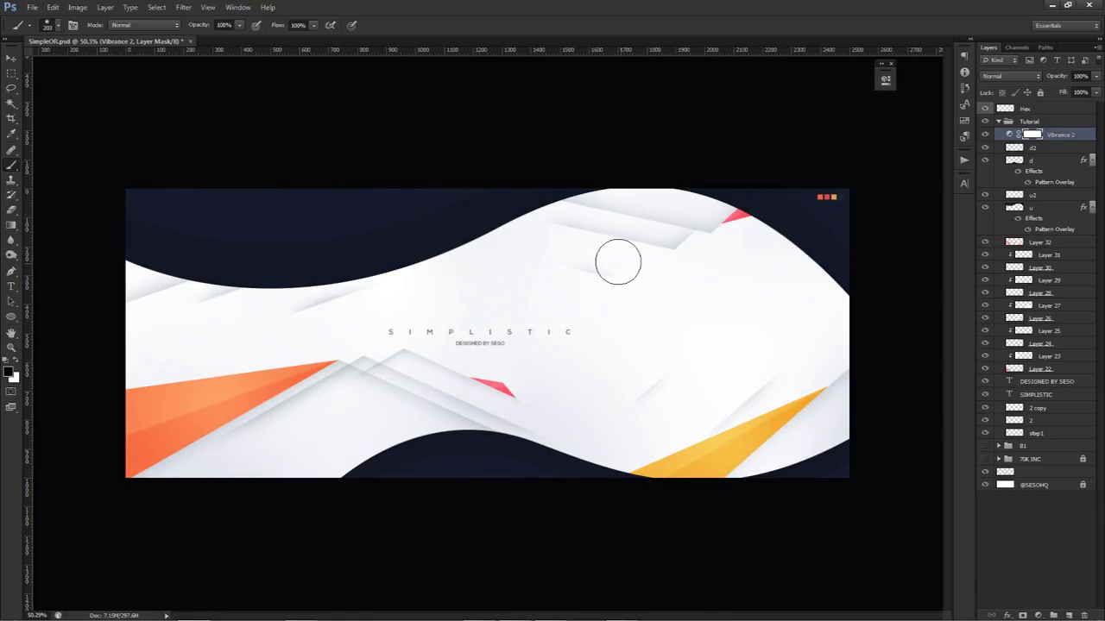
# Paint soft black areas on the Vibrance adjustment's mask to limit its effect
pyautogui.press('d')
pyautogui.moveTo(188, 369)
pyautogui.mouseDown()
pyautogui.moveTo(234, 367)
pyautogui.moveTo(242, 426)
pyautogui.mouseUp()
pyautogui.click(191, 447)
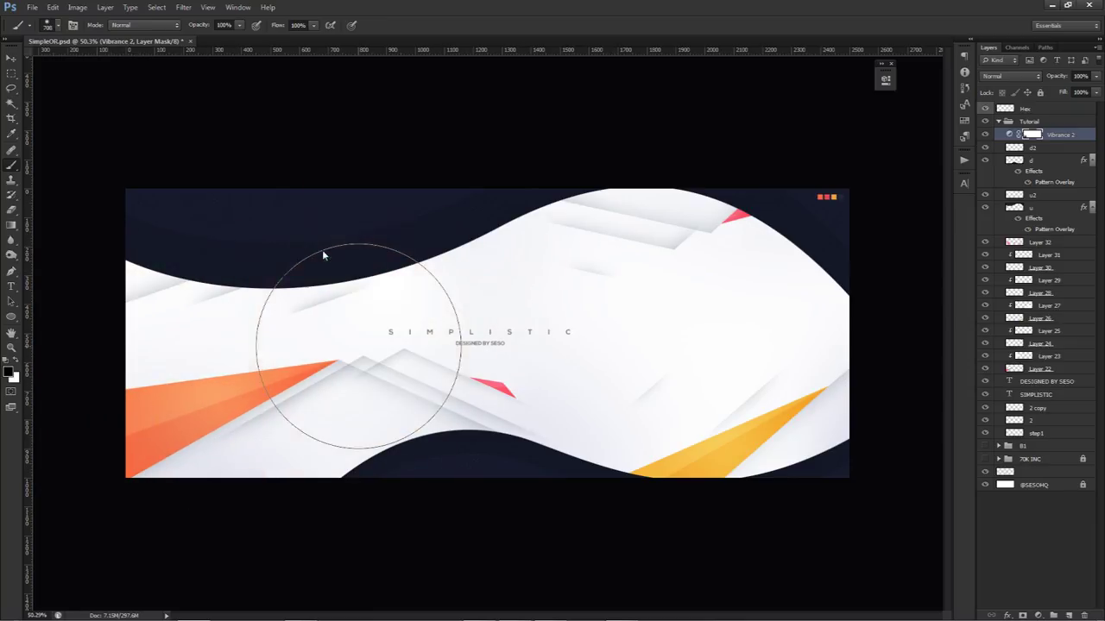
pyautogui.moveTo(719, 274); pyautogui.dragTo(727, 282)
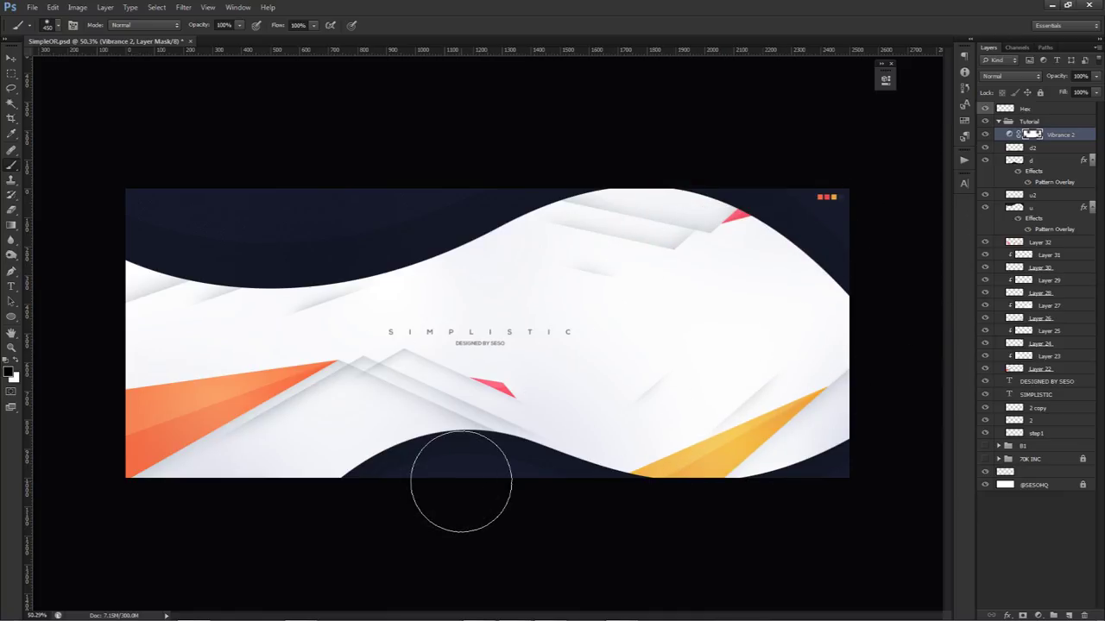
# Create a new layer above the Vibrance adjustment and paint a very large soft white highlight at the banner's upper centre
pyautogui.click(1053, 136)
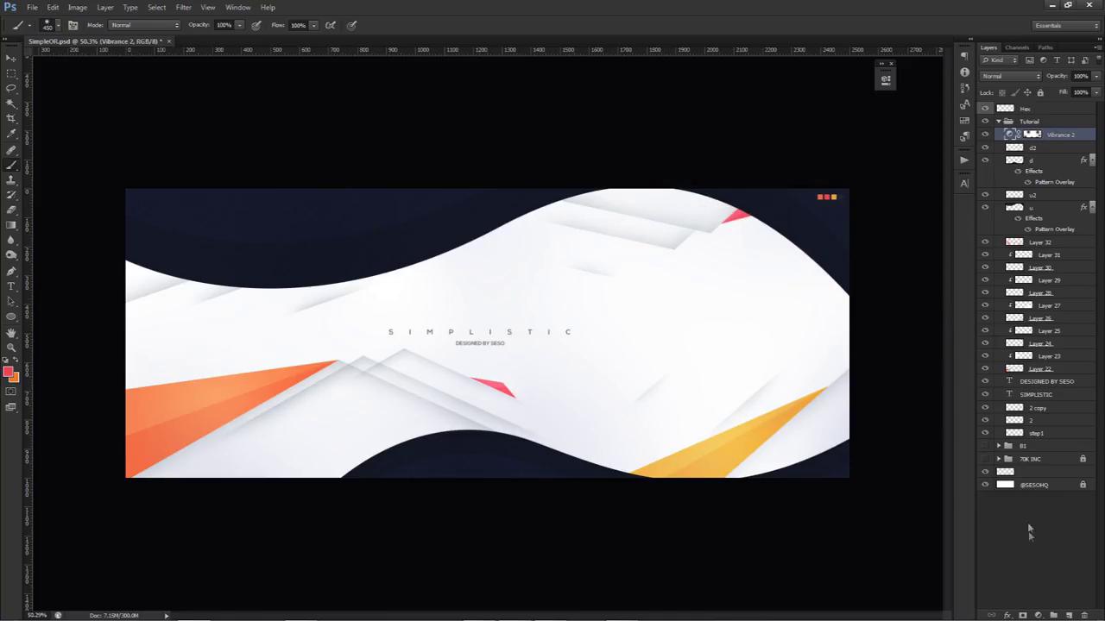
pyautogui.click(1068, 615)
pyautogui.keyDown('alt'); pyautogui.click(294, 316); pyautogui.keyUp('alt')
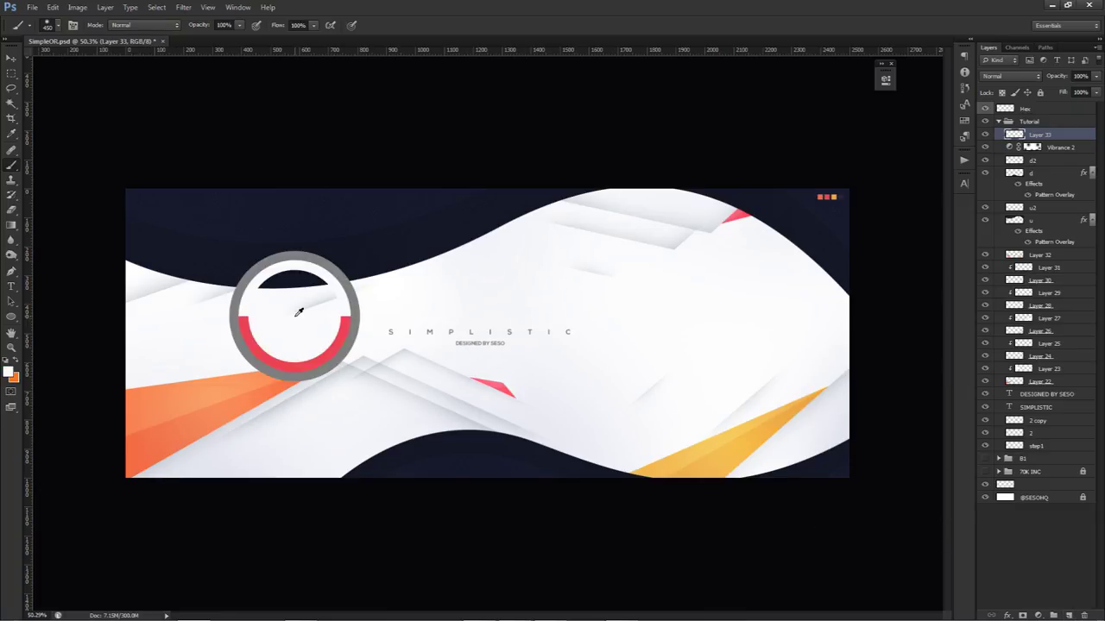
pyautogui.moveTo(320, 294)
pyautogui.mouseDown()
pyautogui.moveTo(452, 273)
pyautogui.moveTo(446, 296)
pyautogui.moveTo(495, 288)
pyautogui.mouseUp()
pyautogui.scroll(-4, 455, 281)
pyautogui.scroll(-2, 455, 284)
pyautogui.click(488, 130)
pyautogui.hotkey('ctrl', 'z')
pyautogui.scroll(3, 480, 350)
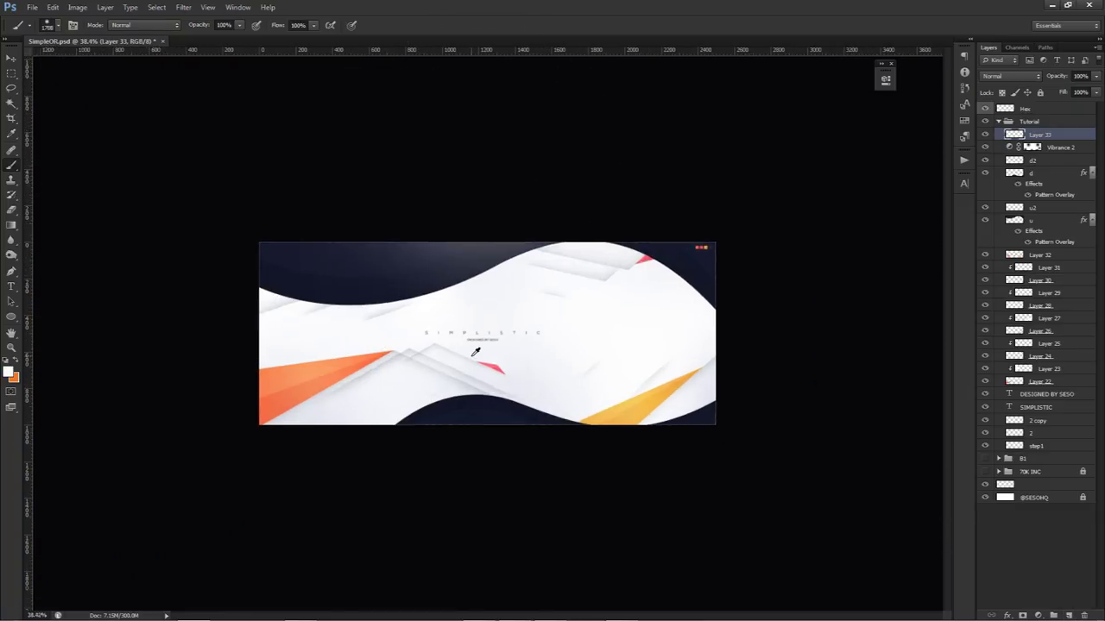
# Reduce the white highlight layer's opacity to 44%
pyautogui.click(1096, 76)
pyautogui.moveTo(1095, 88); pyautogui.dragTo(1064, 88)
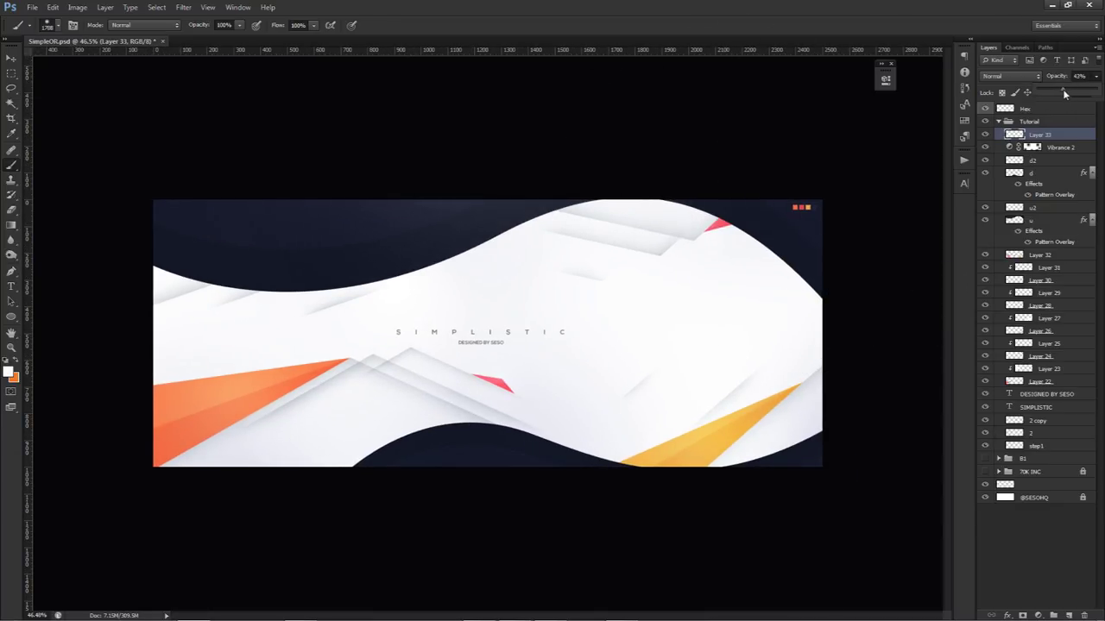
pyautogui.press('v')
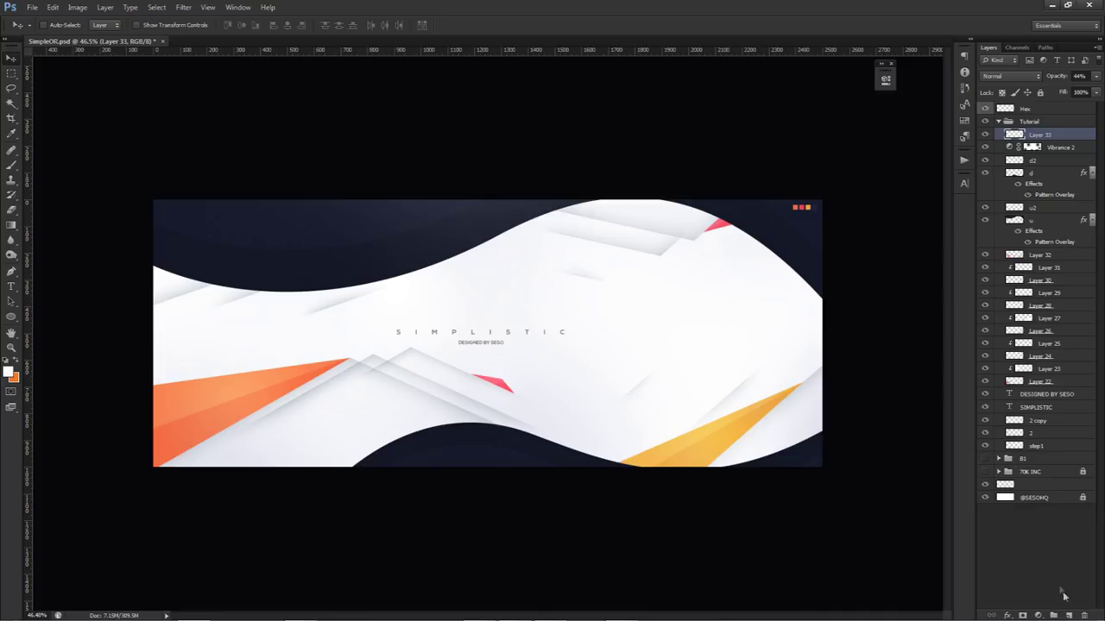
# Add another layer on top and paint soft white over the shadow edges beside the orange accent
pyautogui.click(1070, 615)
pyautogui.hotkey('alt', '[')
pyautogui.hotkey('alt', '[')
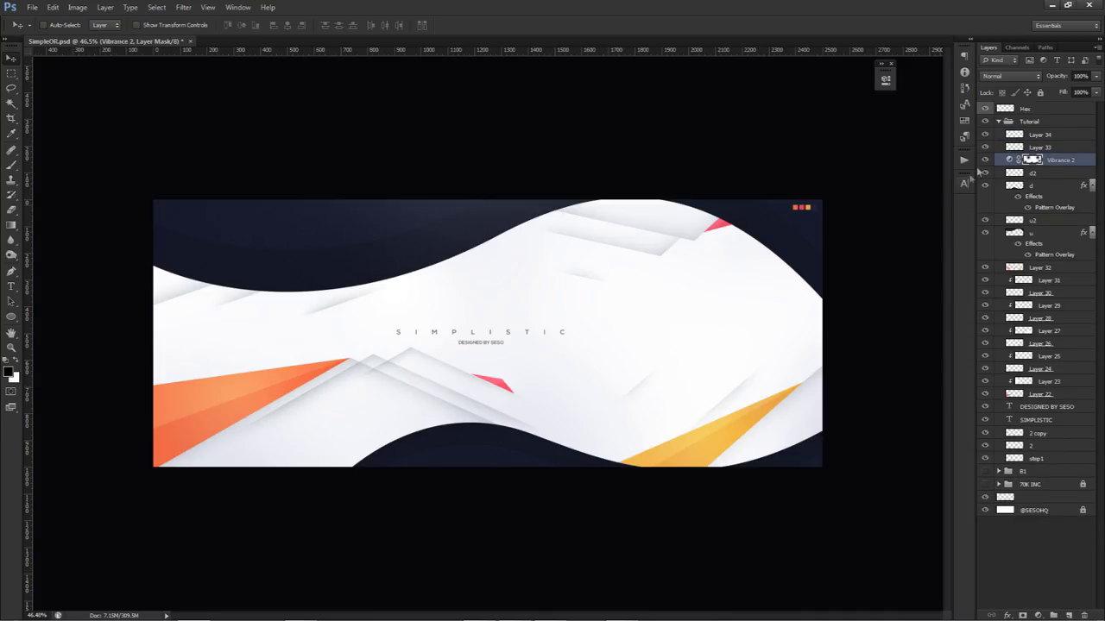
pyautogui.click(1048, 133)
pyautogui.press('b')
pyautogui.moveTo(589, 347)
pyautogui.mouseDown()
pyautogui.moveTo(430, 324)
pyautogui.moveTo(326, 407)
pyautogui.moveTo(301, 412)
pyautogui.mouseUp()
pyautogui.click(395, 371)
pyautogui.moveTo(397, 368); pyautogui.dragTo(483, 368)
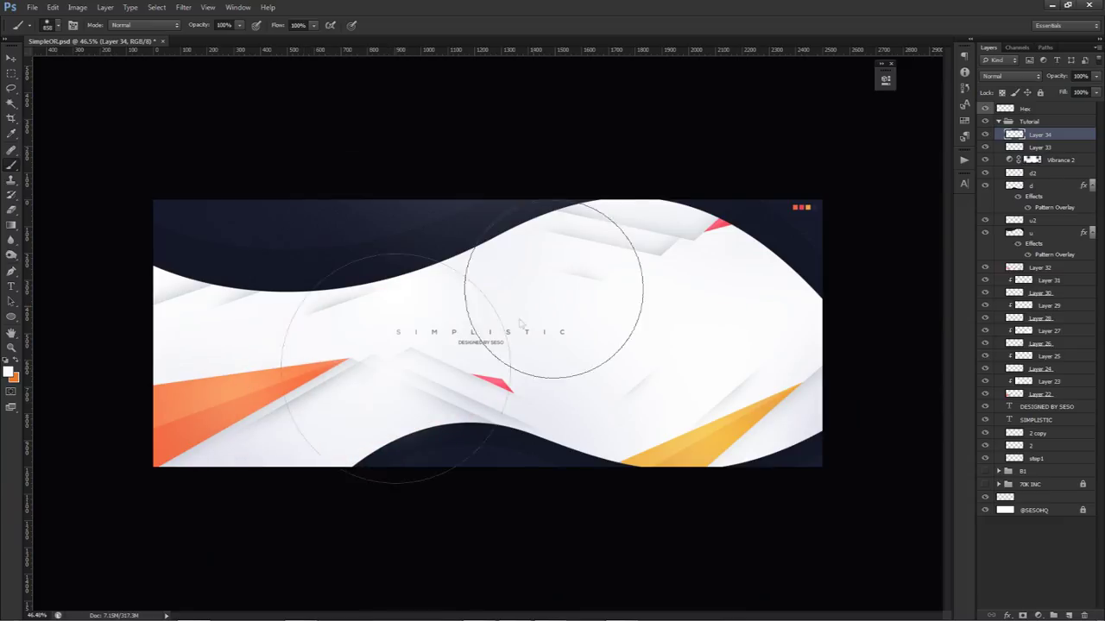
# Soften the shadow edges on the banner's right half with soft white, and set the layer's opacity to 69%
pyautogui.click(559, 281)
pyautogui.hotkey('ctrl', 'z')
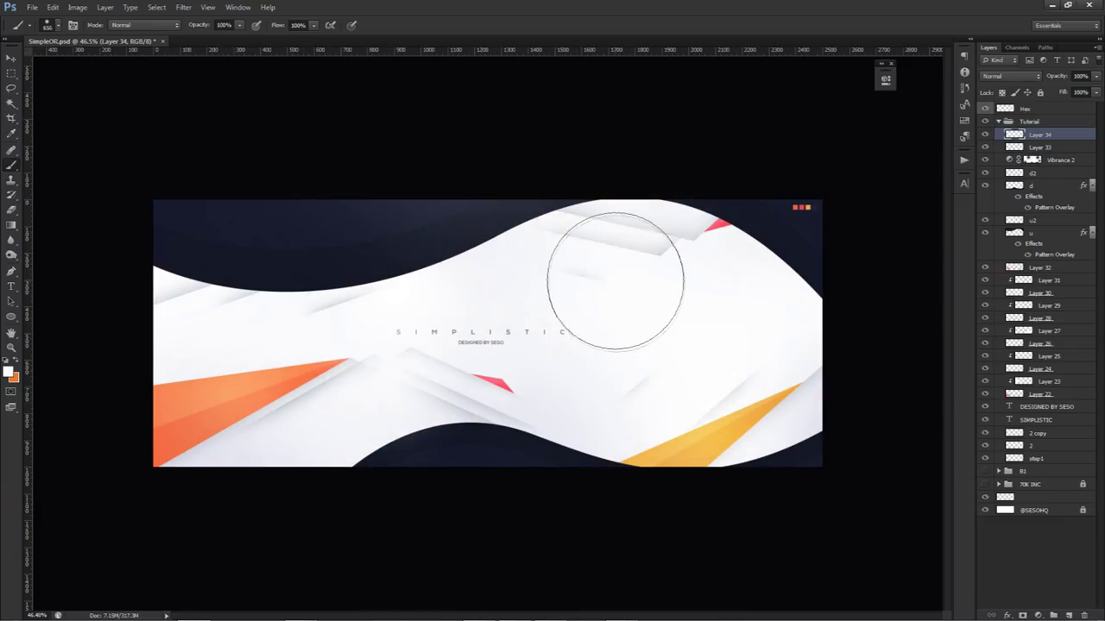
pyautogui.moveTo(690, 325)
pyautogui.mouseDown()
pyautogui.moveTo(772, 365)
pyautogui.moveTo(734, 355)
pyautogui.mouseUp()
pyautogui.moveTo(1096, 76); pyautogui.dragTo(1076, 95)
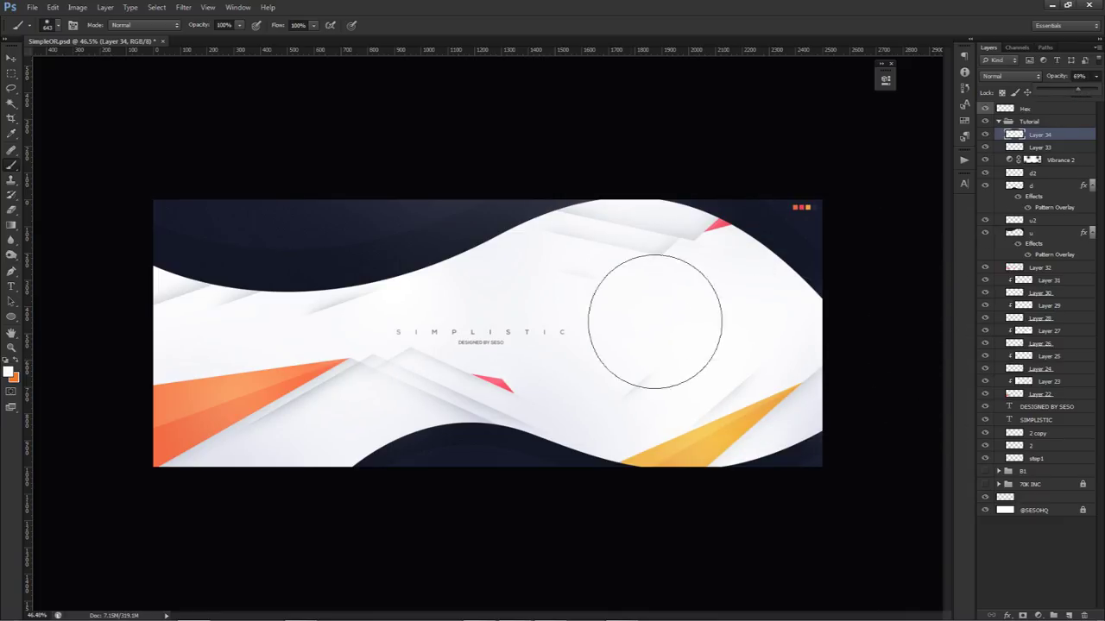
pyautogui.press('v')
# Colour the letters IMP in the SIMPLISTIC title with orange f97a4c sampled from the orange accent
pyautogui.scroll(2, 540, 379)
pyautogui.scroll(-1, 532, 375)
pyautogui.press('t')
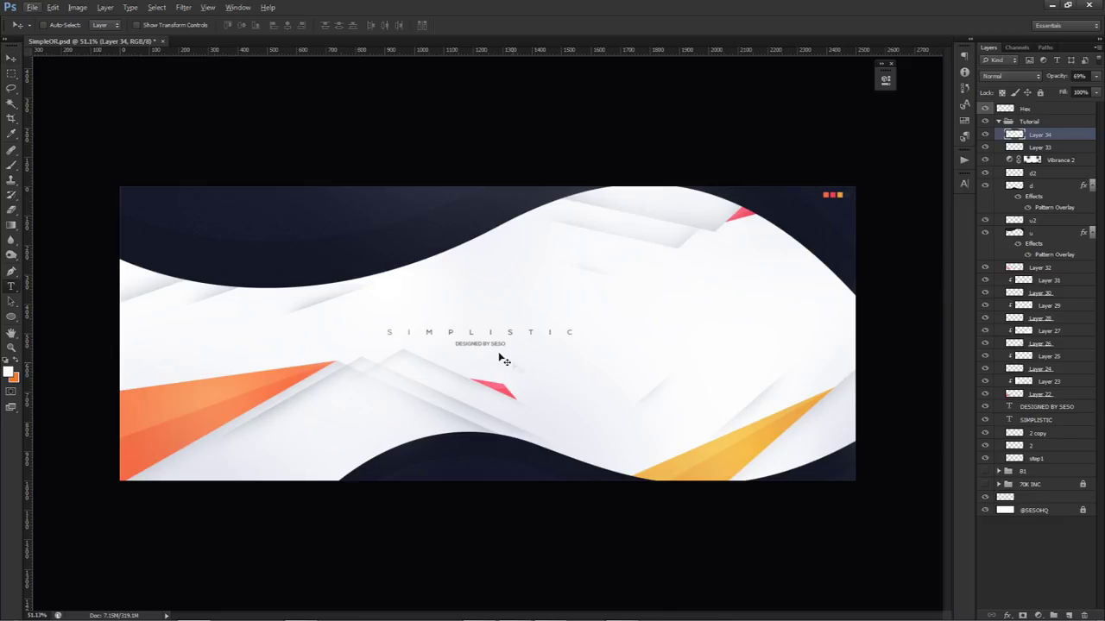
pyautogui.moveTo(408, 332); pyautogui.dragTo(449, 331)
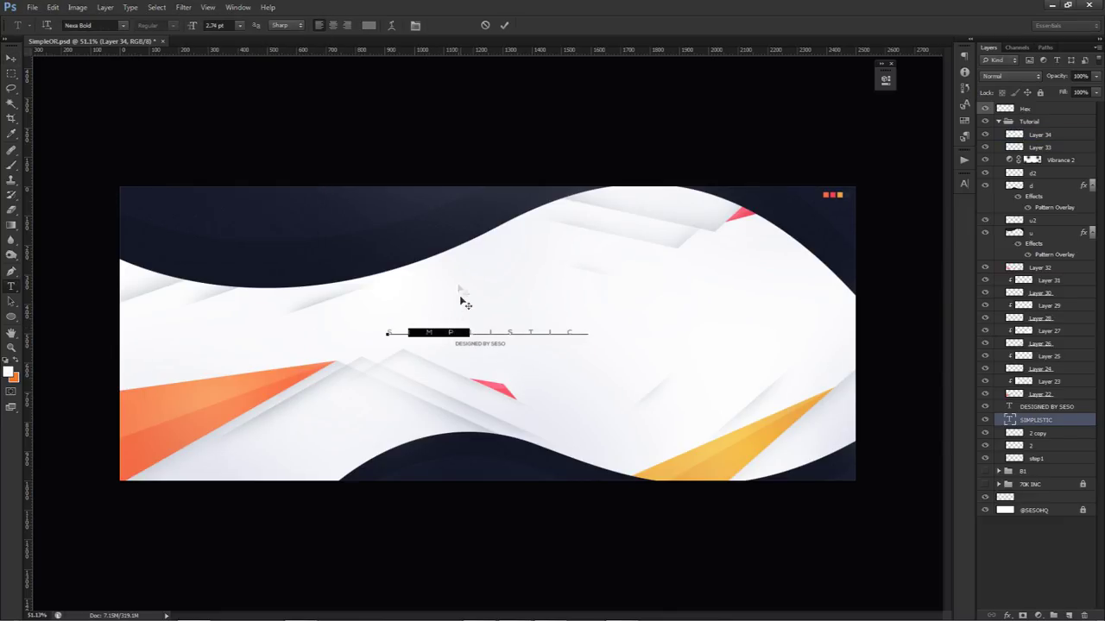
pyautogui.click(369, 25)
pyautogui.click(272, 376)
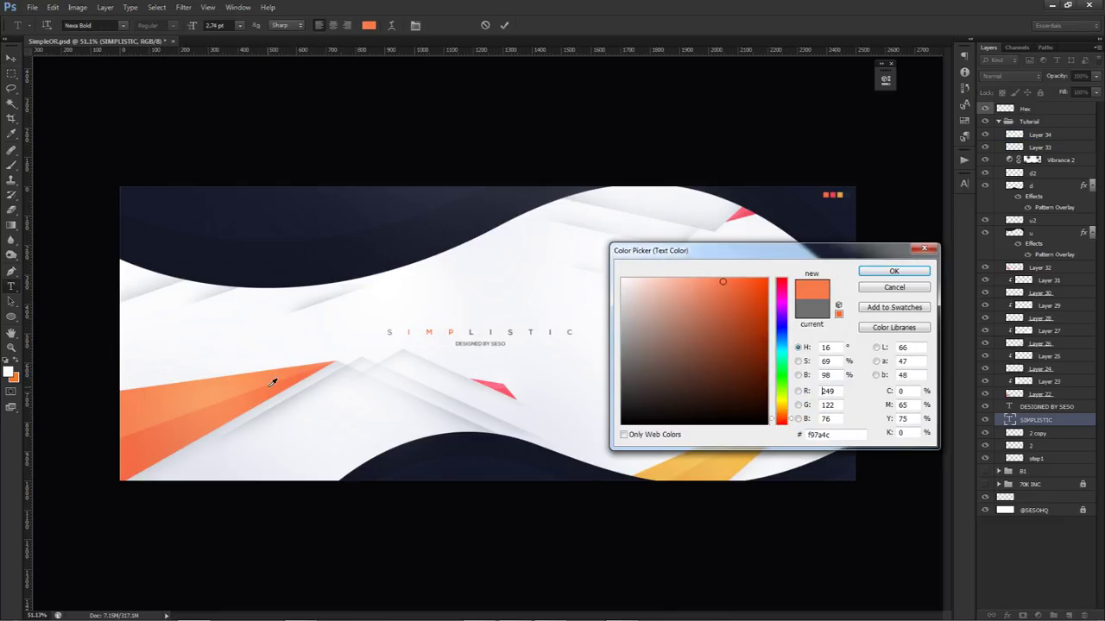
pyautogui.click(877, 271)
# Colour the letters TIC in the SIMPLISTIC title with red fd5a70 sampled from the accent below it, and commit the text
pyautogui.hotkey('ctrl', 'a')
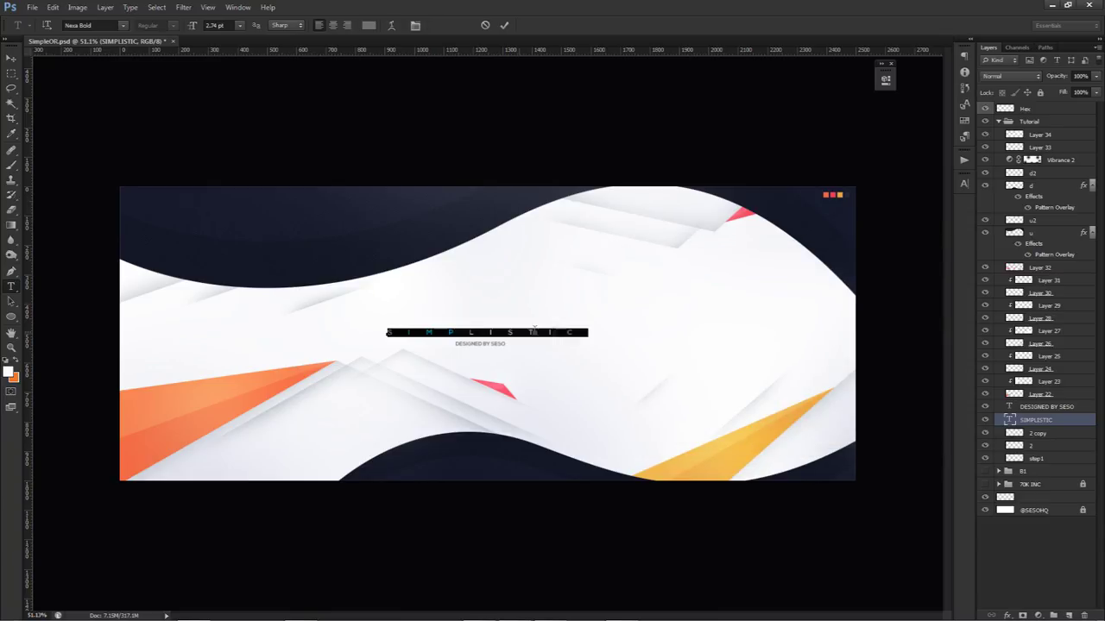
pyautogui.doubleClick(527, 333)
pyautogui.moveTo(520, 332); pyautogui.dragTo(591, 333)
pyautogui.click(368, 25)
pyautogui.click(723, 456)
pyautogui.click(509, 392)
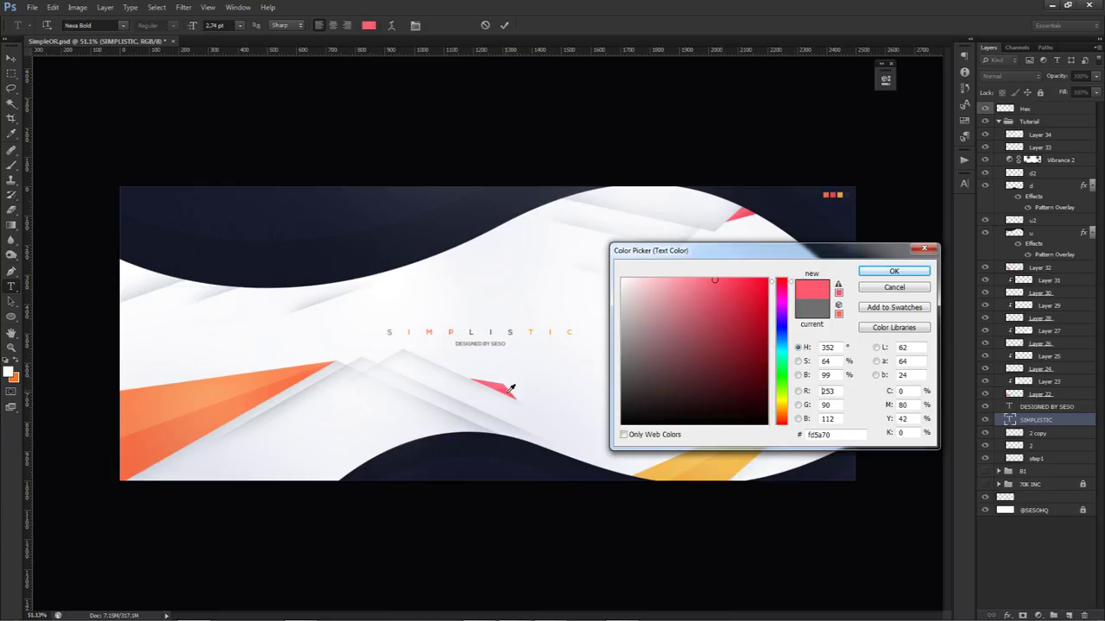
pyautogui.click(894, 272)
pyautogui.hotkey('ctrl', 'Return')
pyautogui.press('v')
pyautogui.scroll(1, 535, 264)
pyautogui.scroll(-1, 534, 261)
pyautogui.scroll(1, 533, 266)
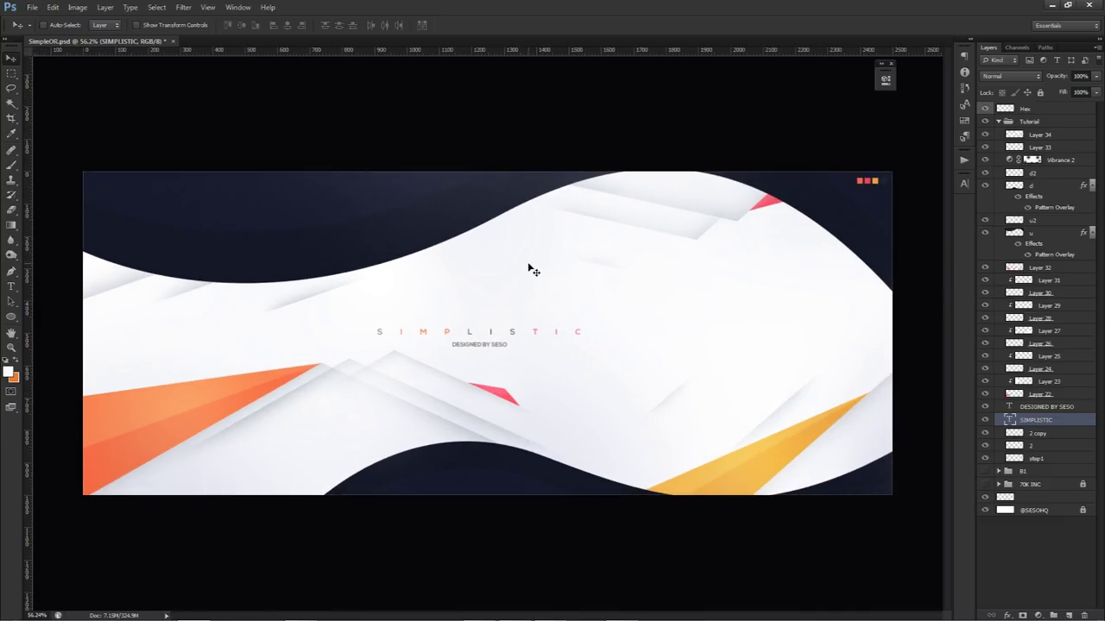
pyautogui.scroll(-1, 533, 270)
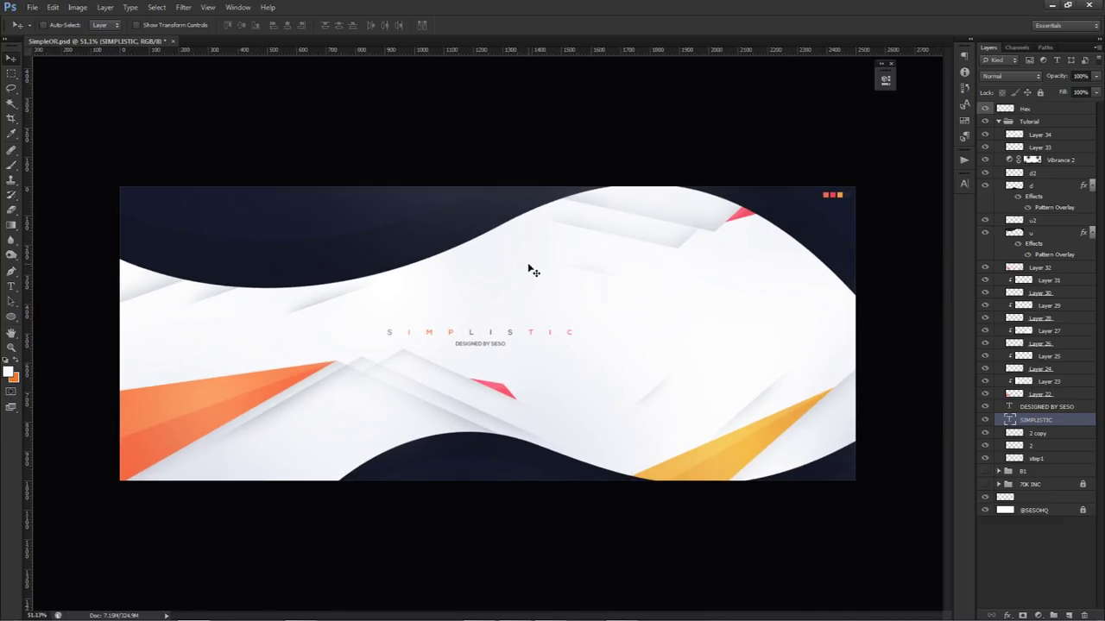
# Change the Pattern Overlay on the upper wave layer u to the diagonal line pattern with a reduced pattern scale, and apply it
pyautogui.doubleClick(1029, 256)
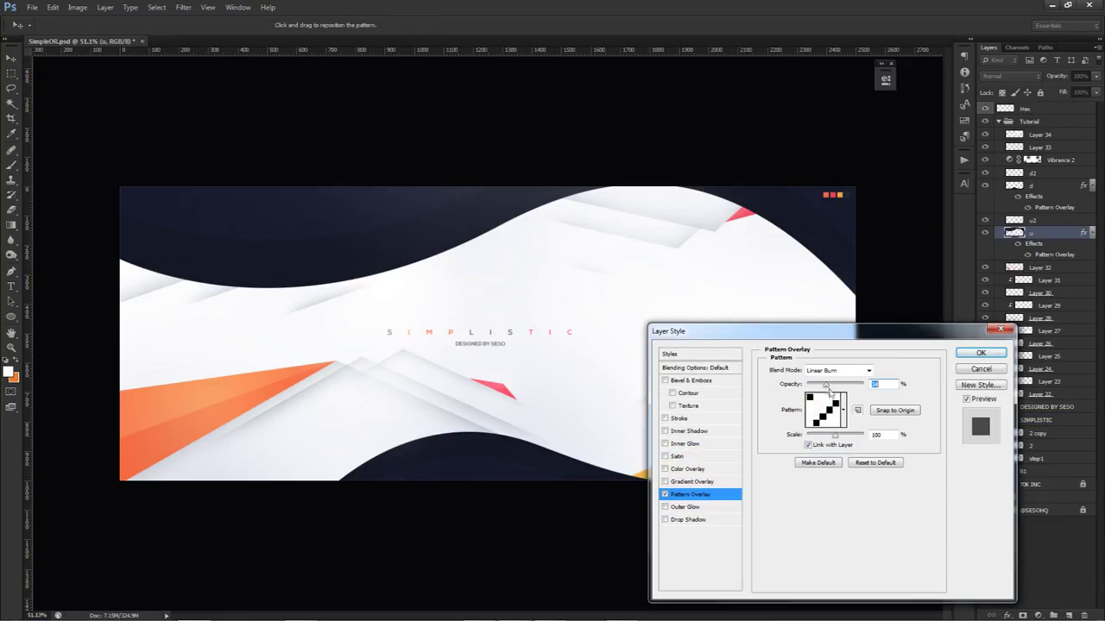
pyautogui.click(837, 434)
pyautogui.click(831, 410)
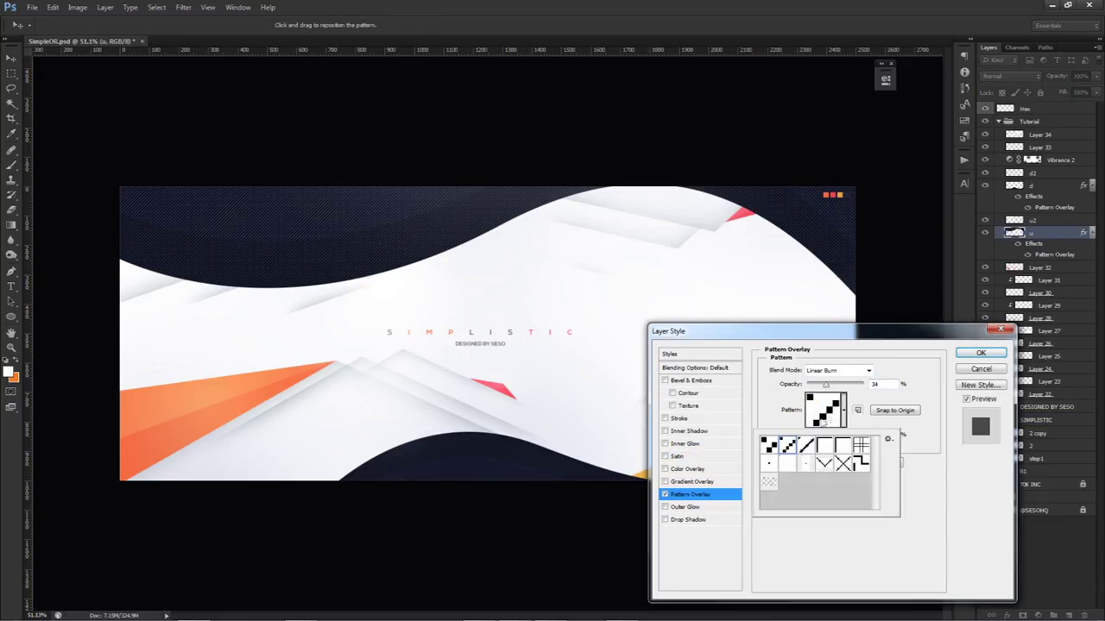
pyautogui.click(804, 445)
pyautogui.click(837, 412)
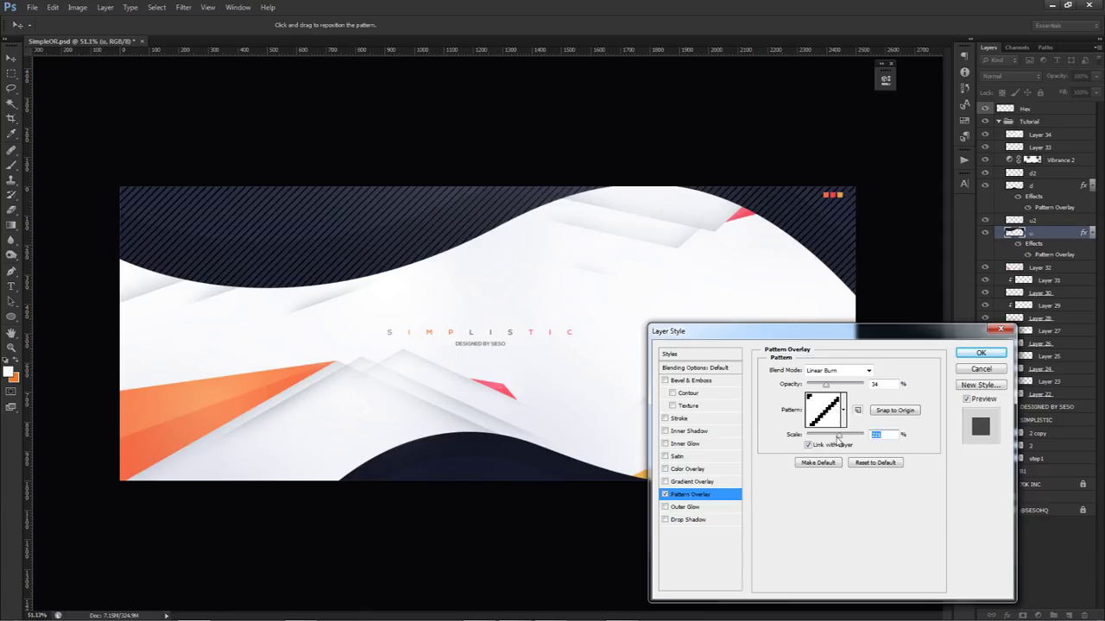
pyautogui.moveTo(838, 436); pyautogui.dragTo(829, 436)
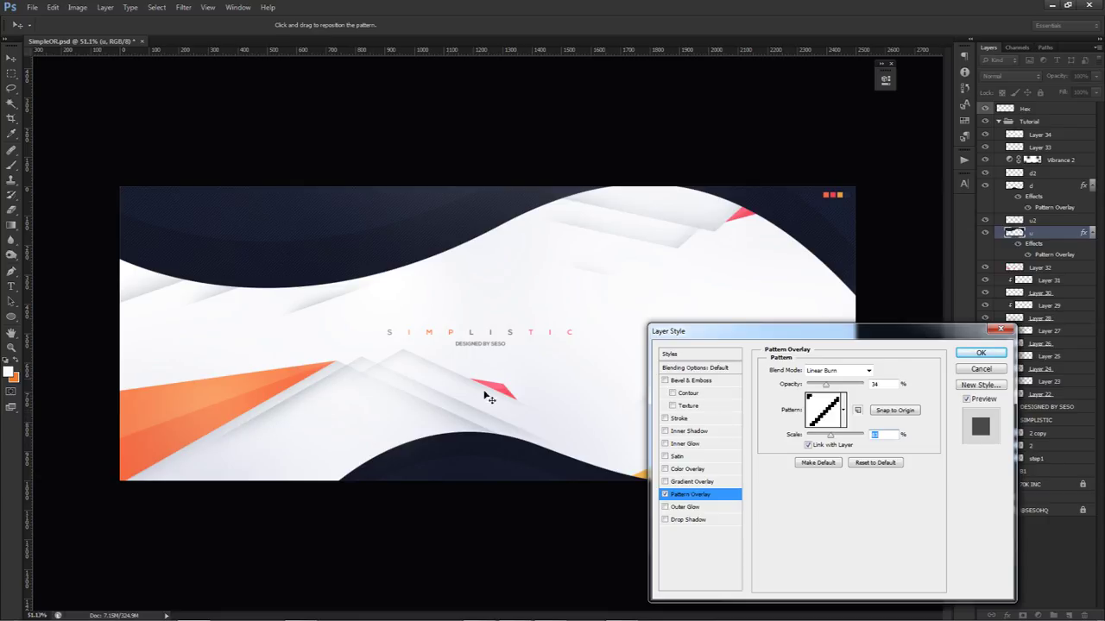
pyautogui.click(968, 354)
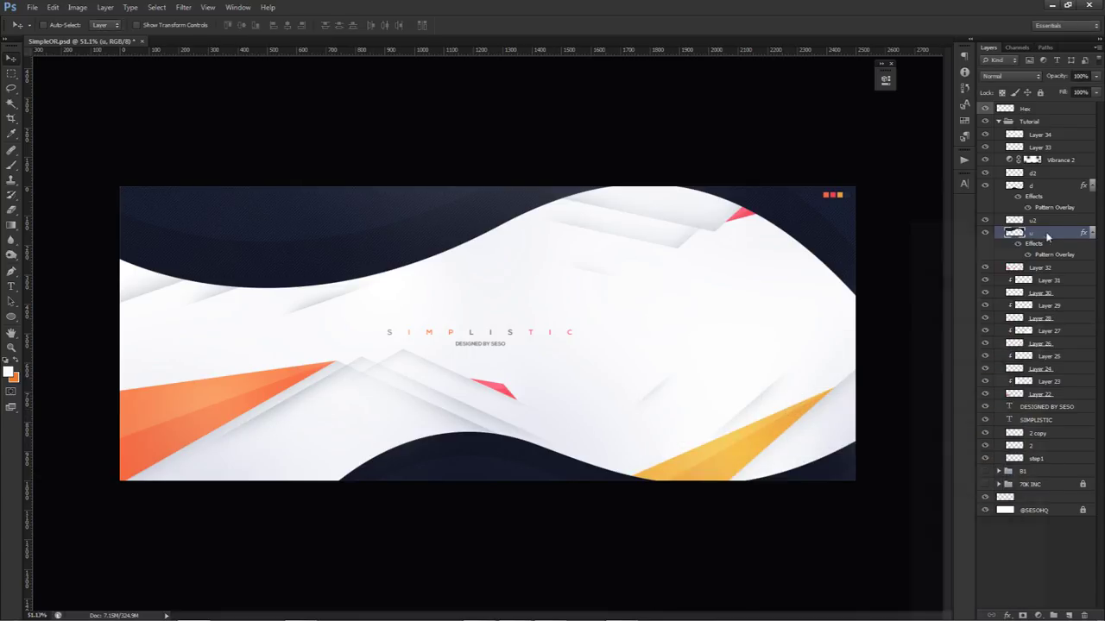
# Copy the layer style from the upper wave layer u and paste it onto the lower wave layer d
pyautogui.rightClick(1045, 237)
pyautogui.click(958, 411)
pyautogui.rightClick(1038, 187)
pyautogui.click(981, 382)
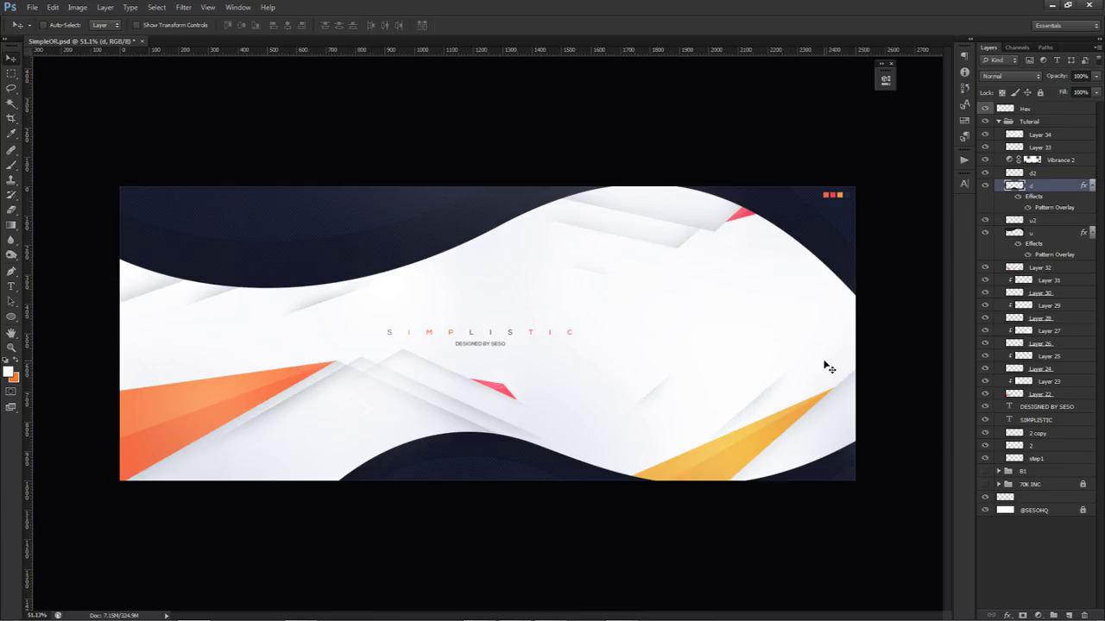
# Collapse and hide the Tutorial group, and show the 70K INC group to view the original banner design
pyautogui.click(998, 121)
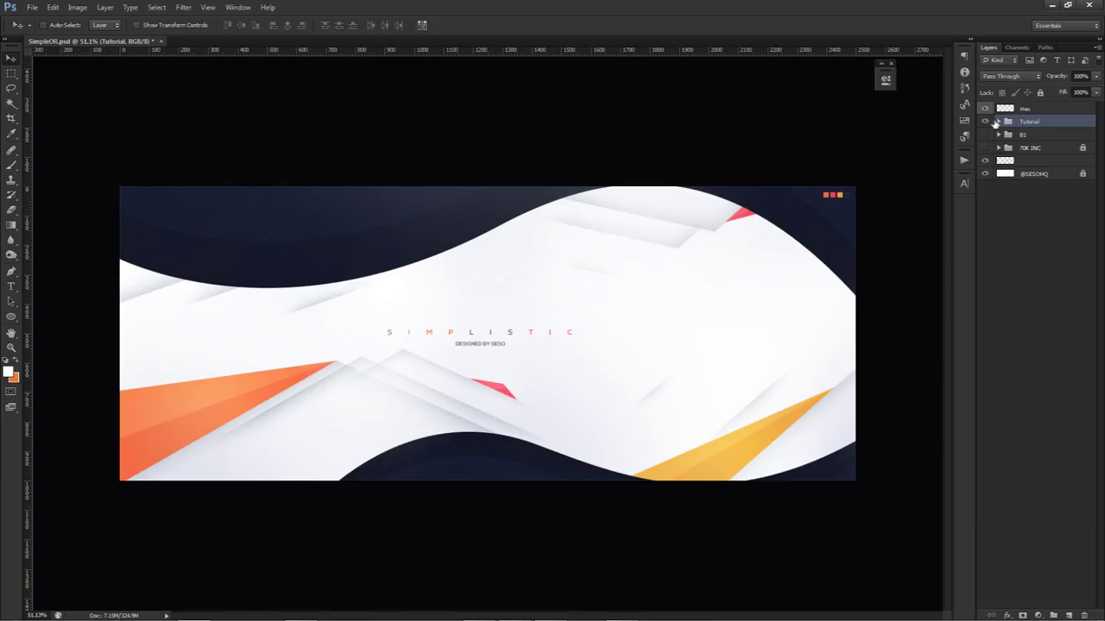
pyautogui.click(986, 121)
pyautogui.click(985, 149)
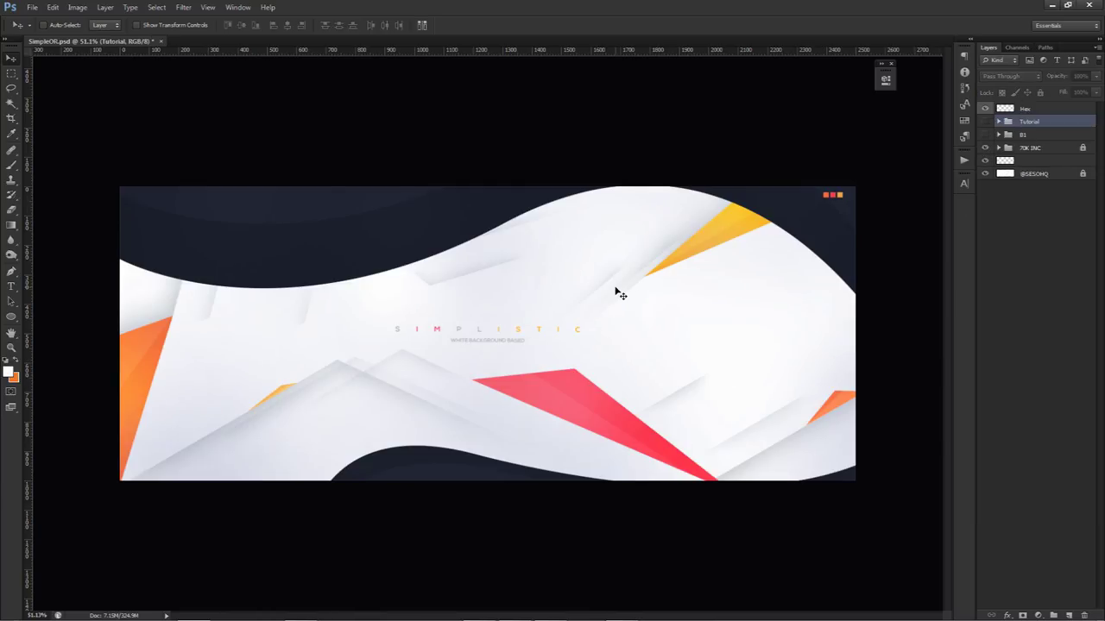
pyautogui.scroll(2, 616, 289)
pyautogui.scroll(-2, 616, 289)
pyautogui.scroll(1, 628, 234)
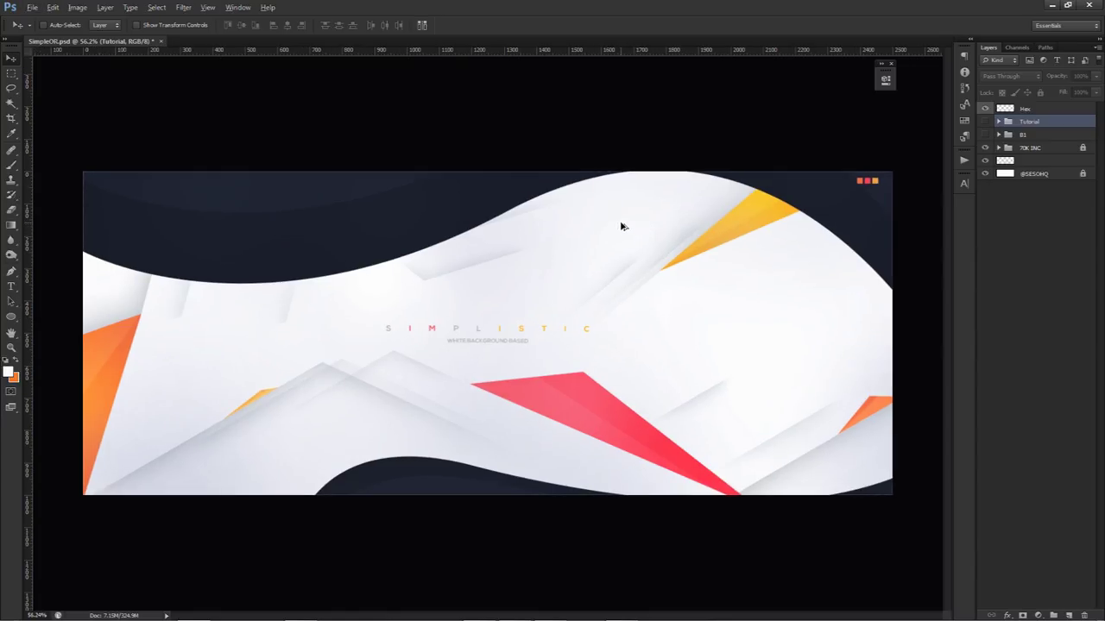
pyautogui.scroll(-1, 621, 226)
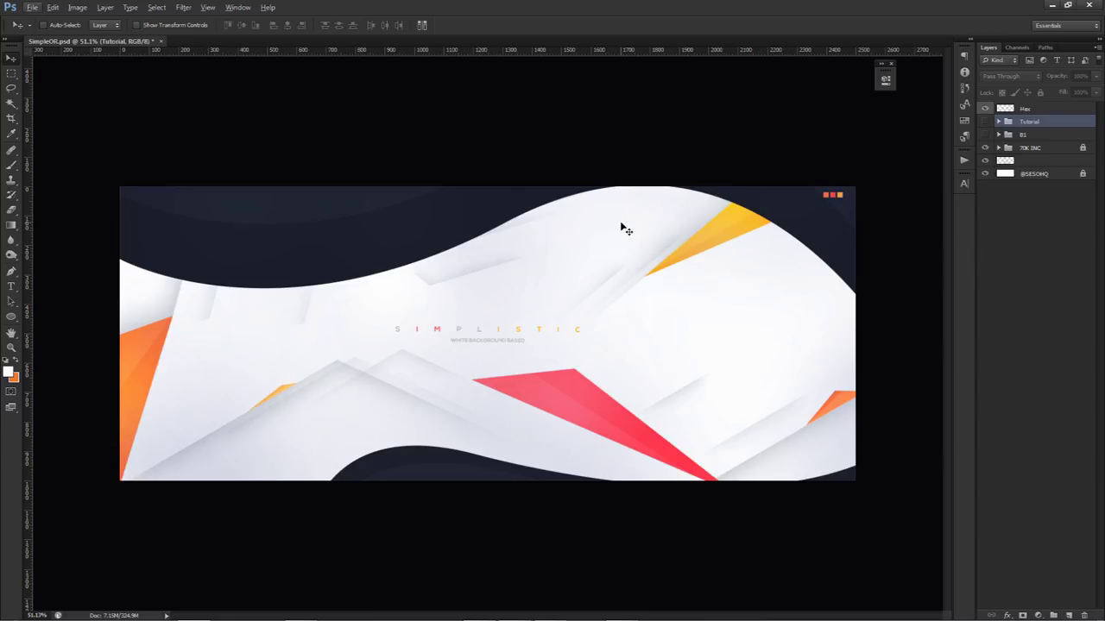
pyautogui.scroll(2, 621, 225)
pyautogui.scroll(-1, 621, 225)
pyautogui.scroll(-1, 621, 227)
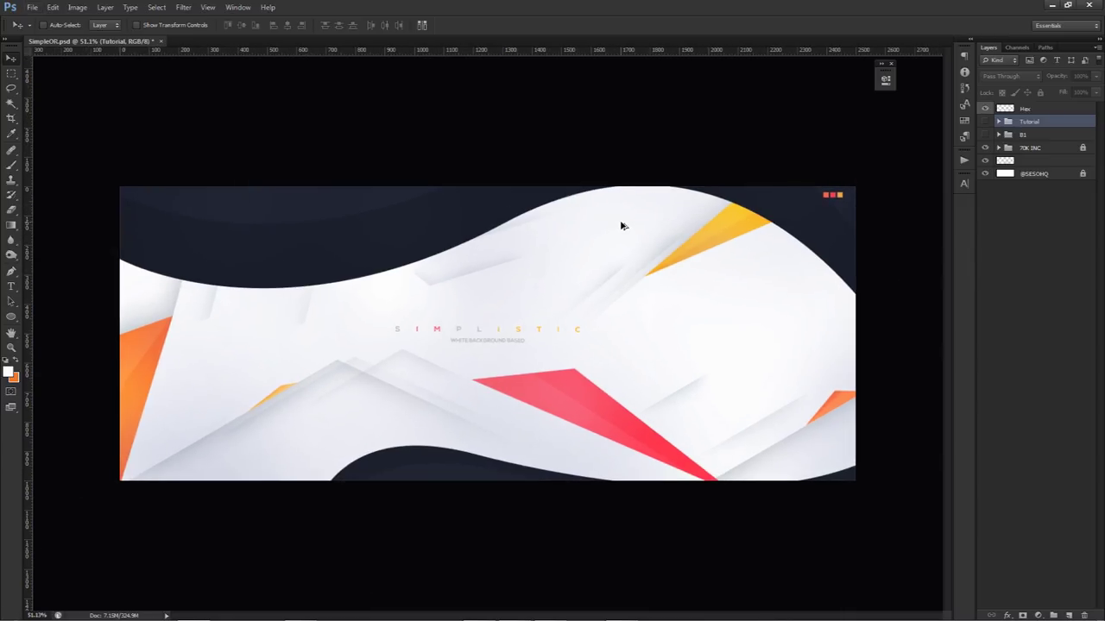